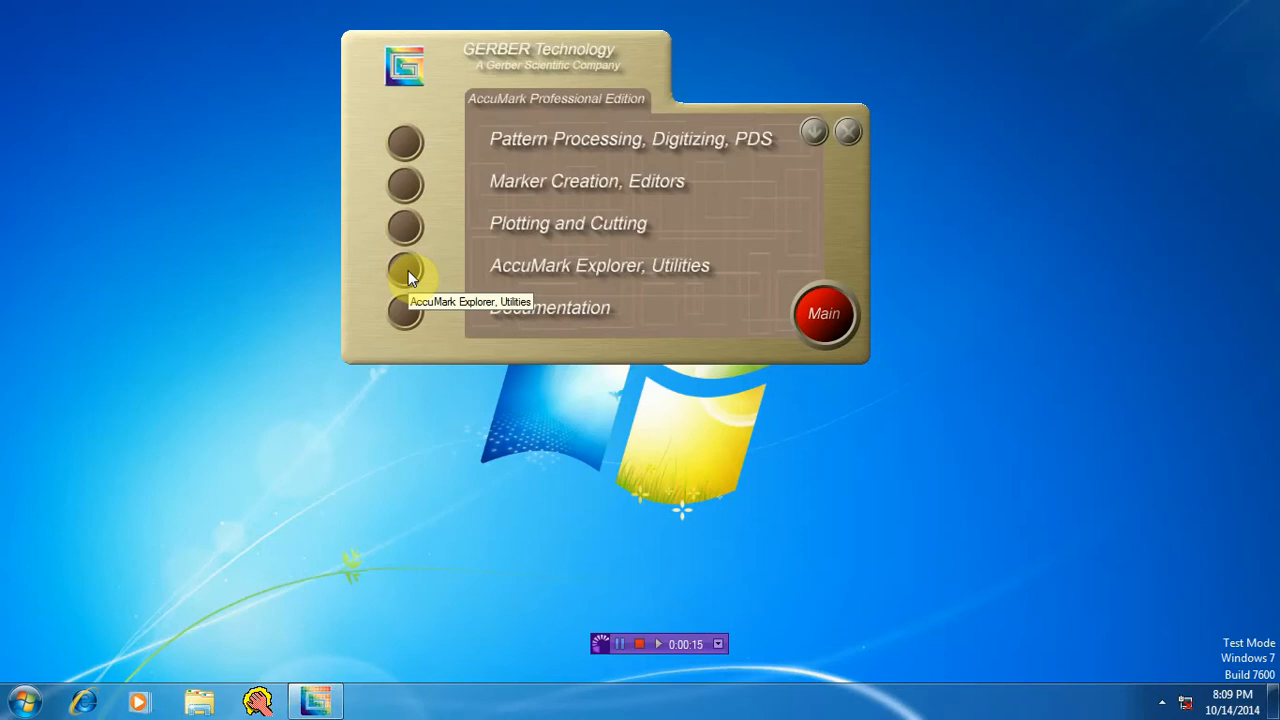
Step: Open AccuMark Explorer and display the contents of storage area u on drive F:
click(406, 270)
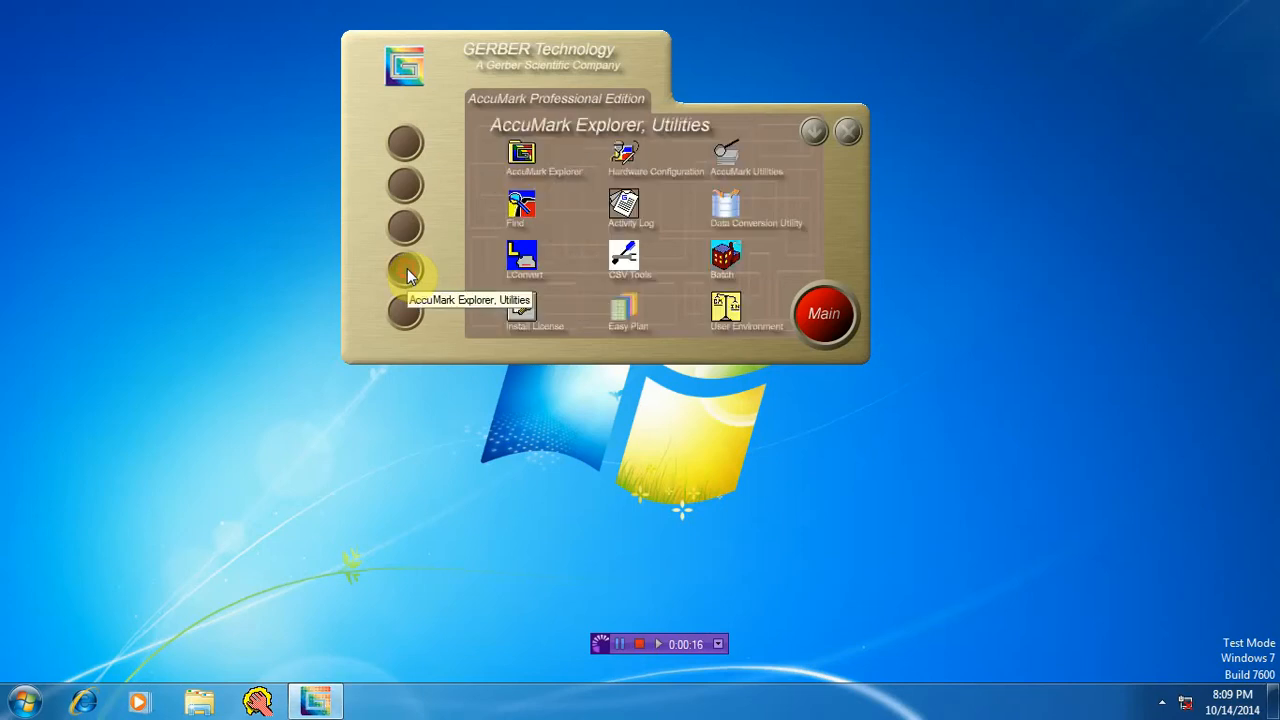
click(524, 157)
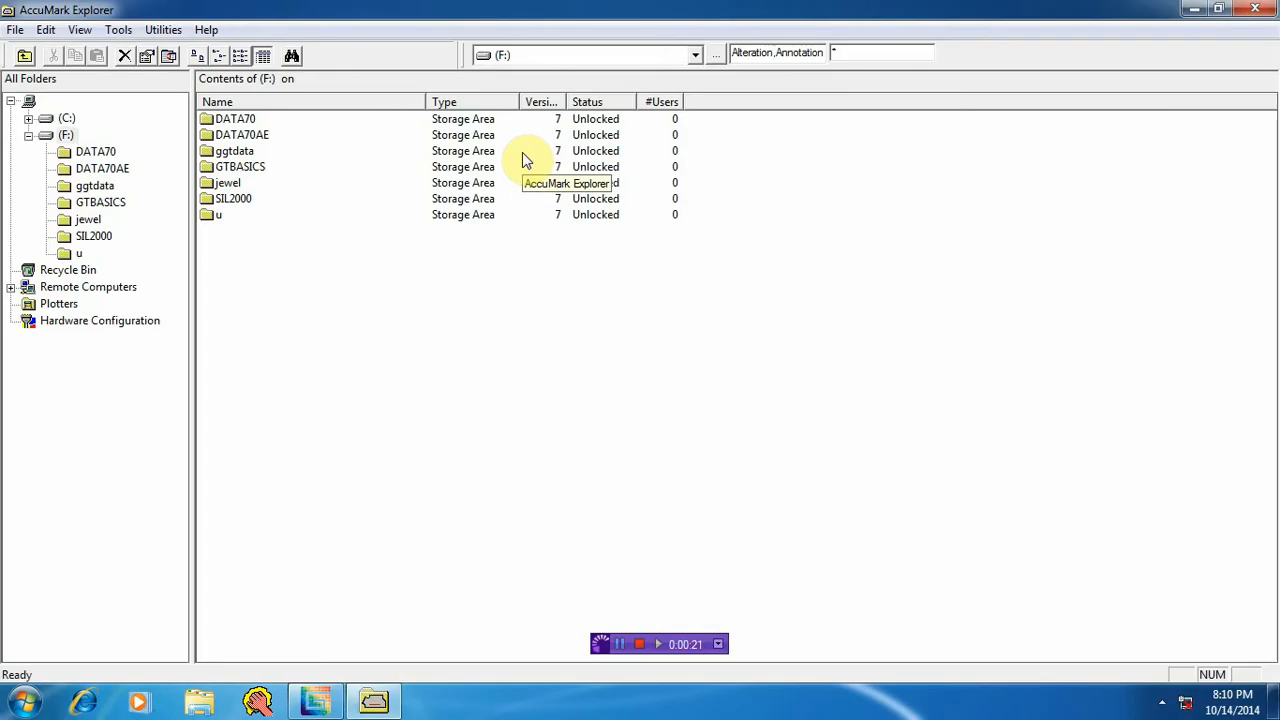
click(79, 254)
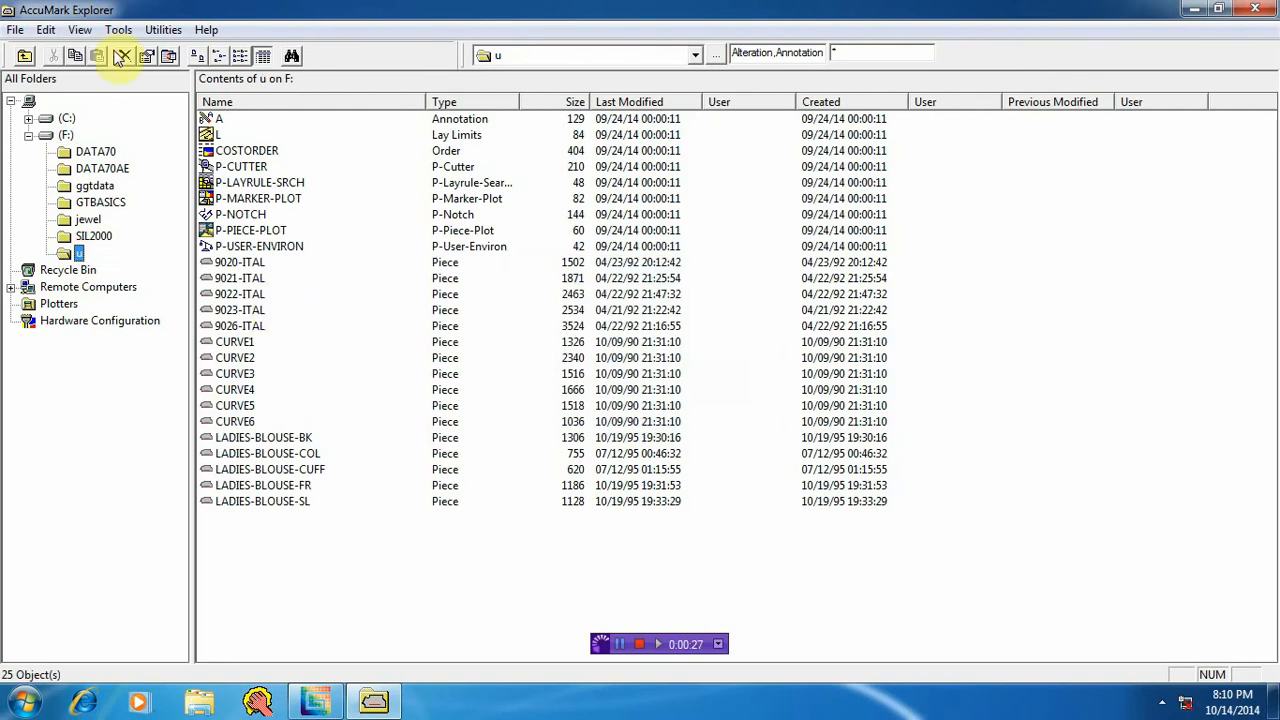
Step: Open AccuMark Utilities and bring up the hotkey editor for PDS
click(118, 29)
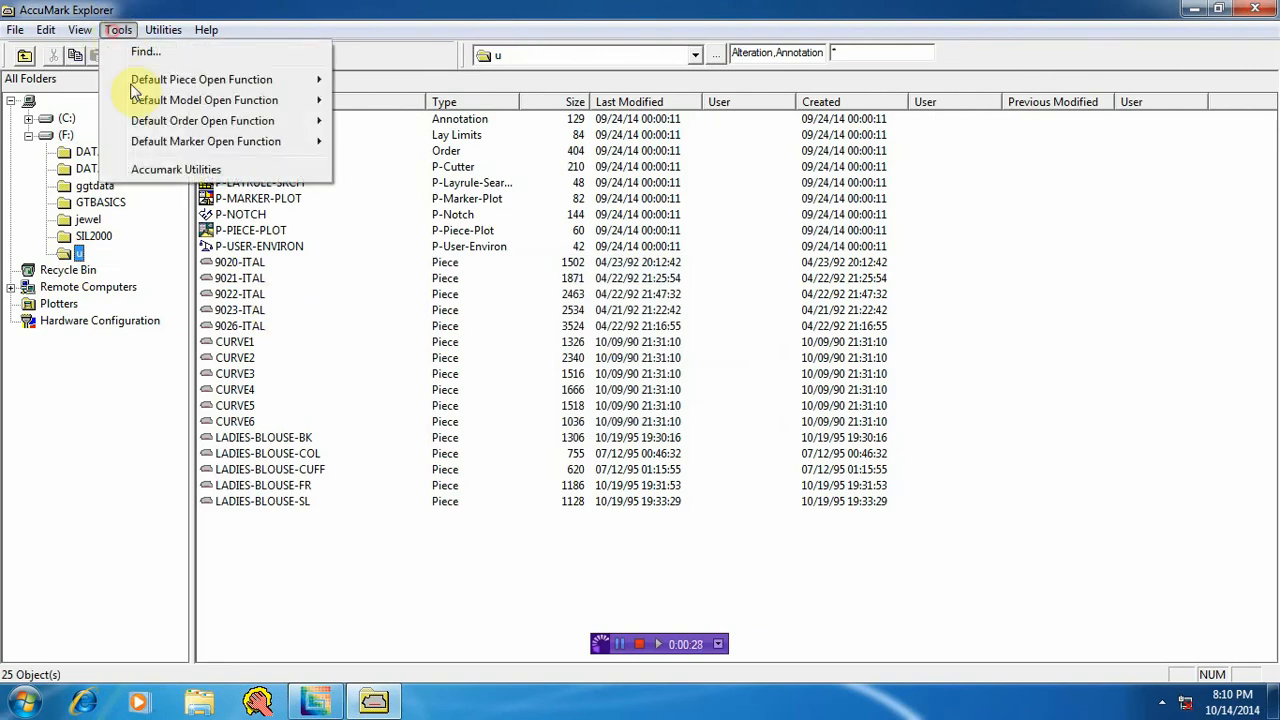
click(163, 172)
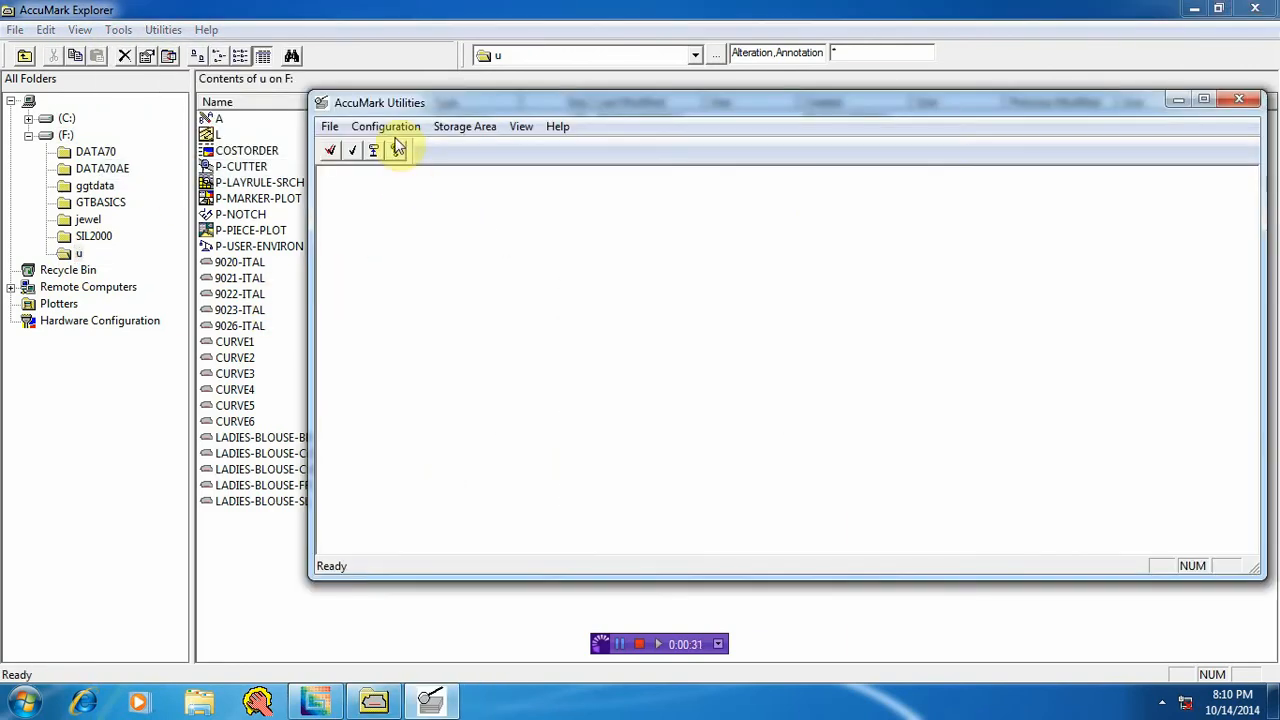
click(388, 127)
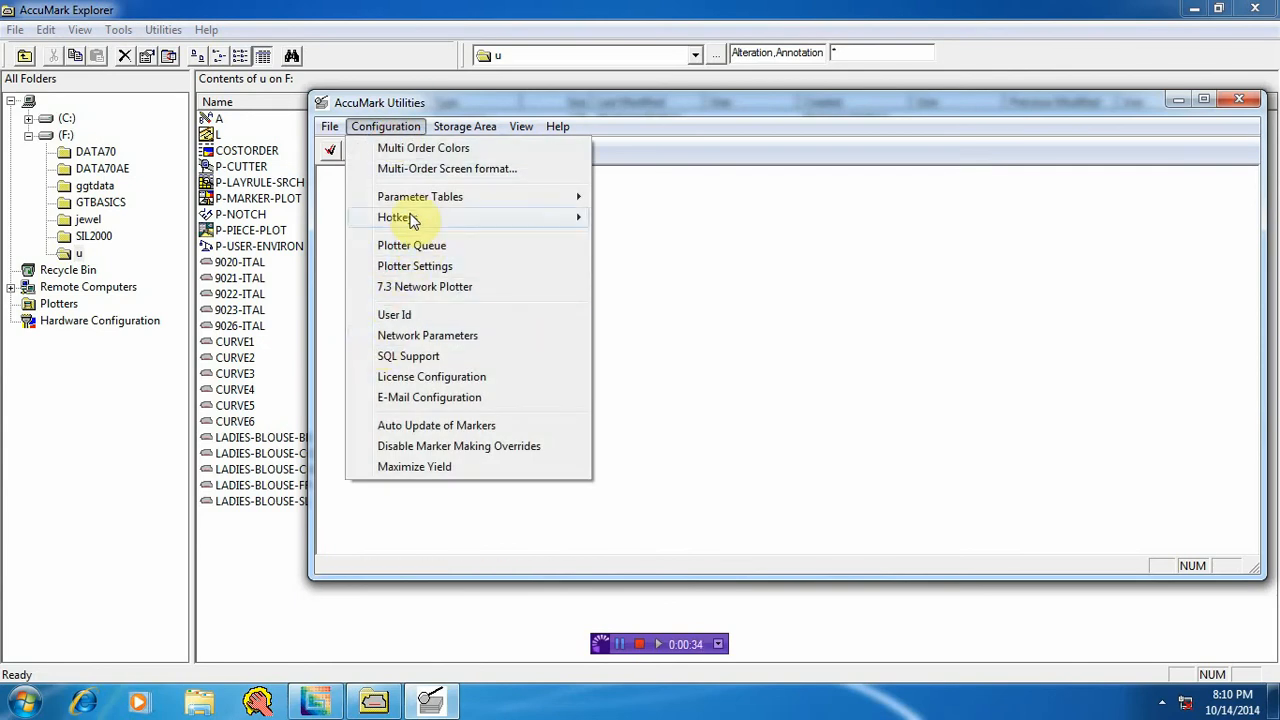
mouse_move(412, 218)
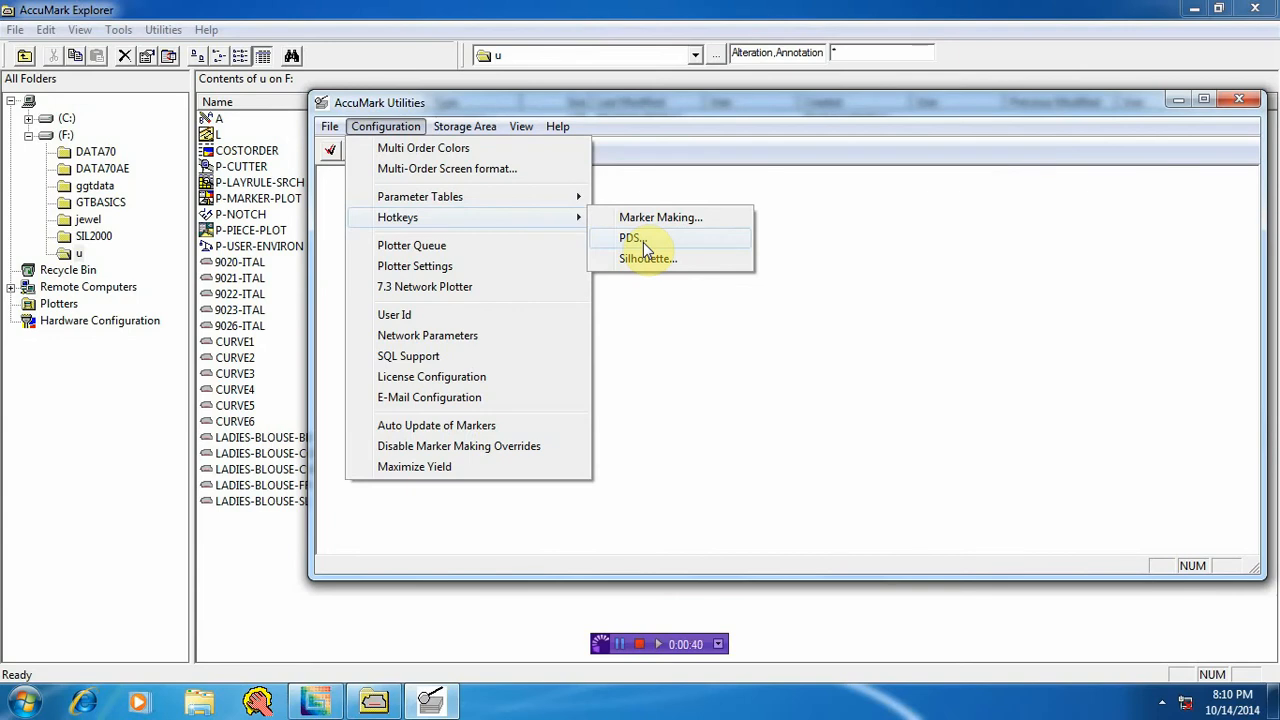
click(624, 239)
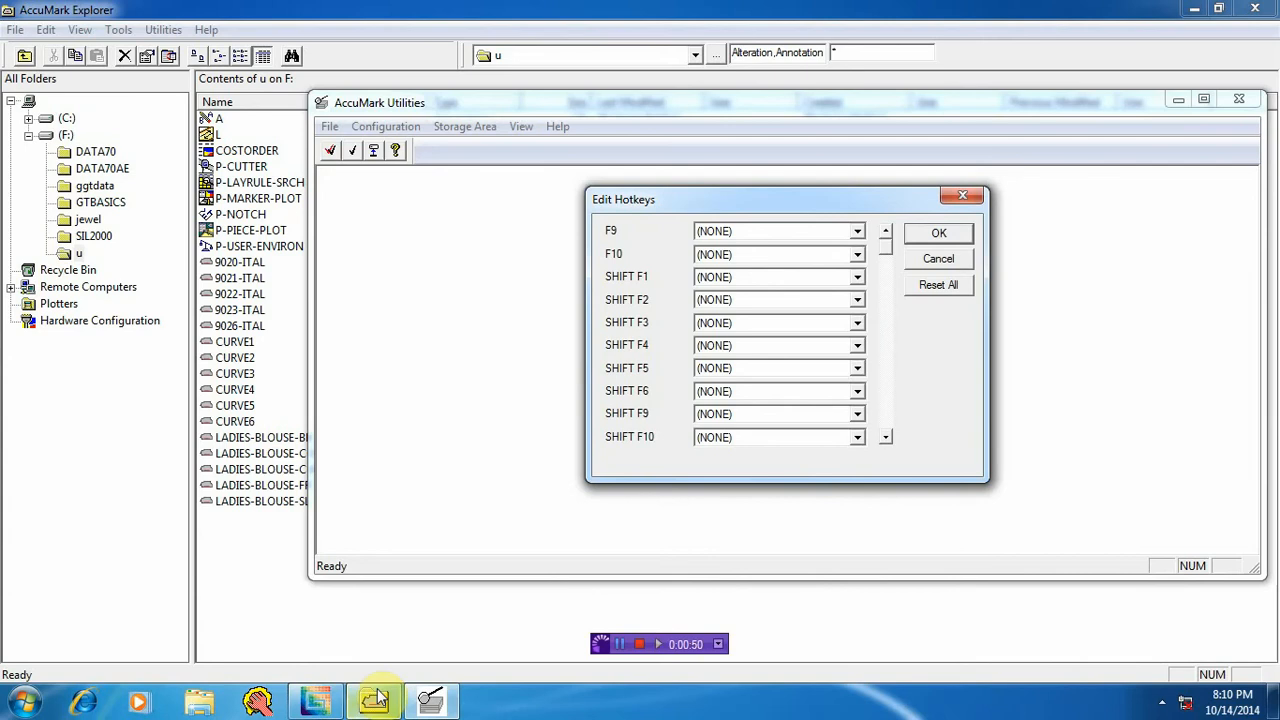
Step: Minimize AccuMark Explorer and launch Pattern Design from the Gerber launcher's pattern processing group
click(1190, 11)
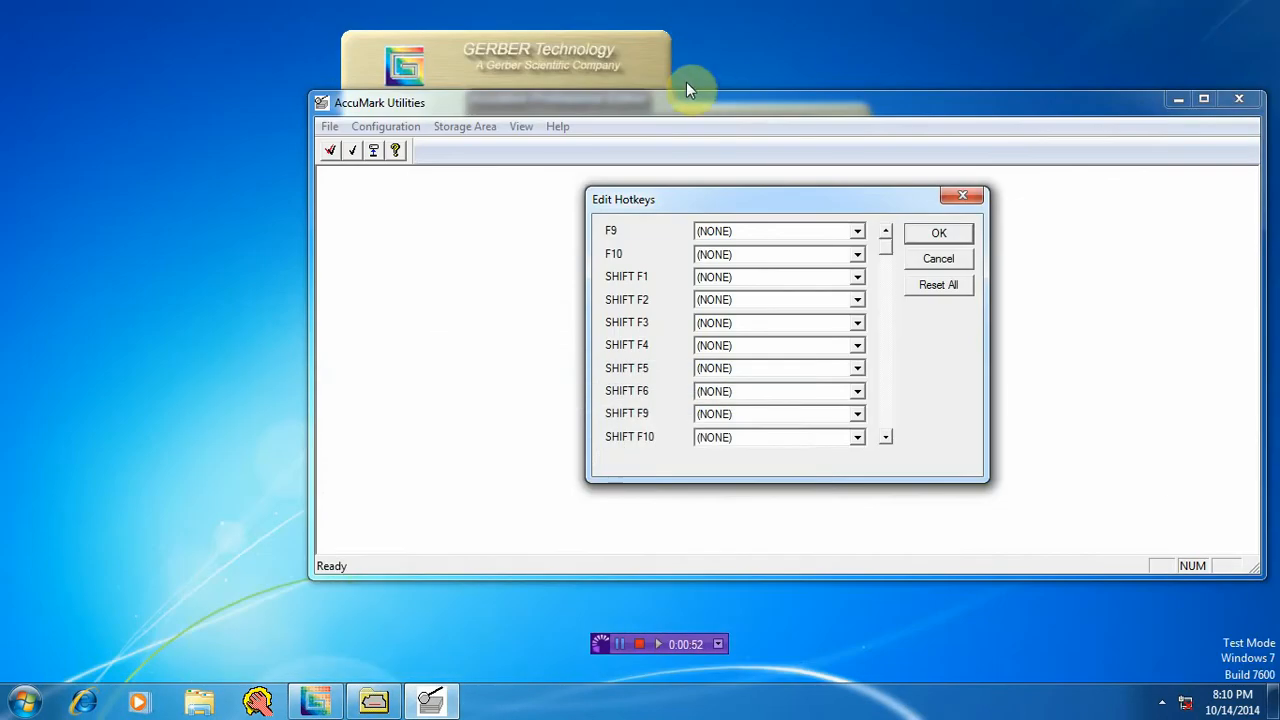
click(410, 146)
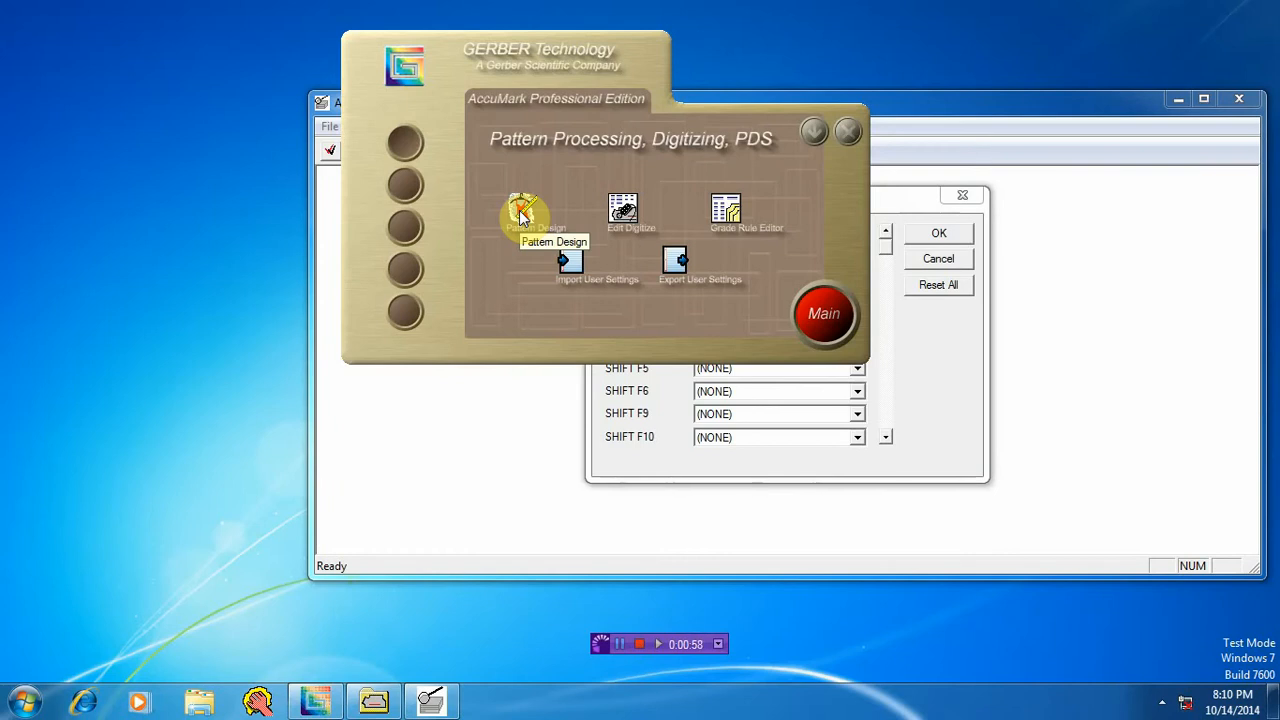
double_click(523, 217)
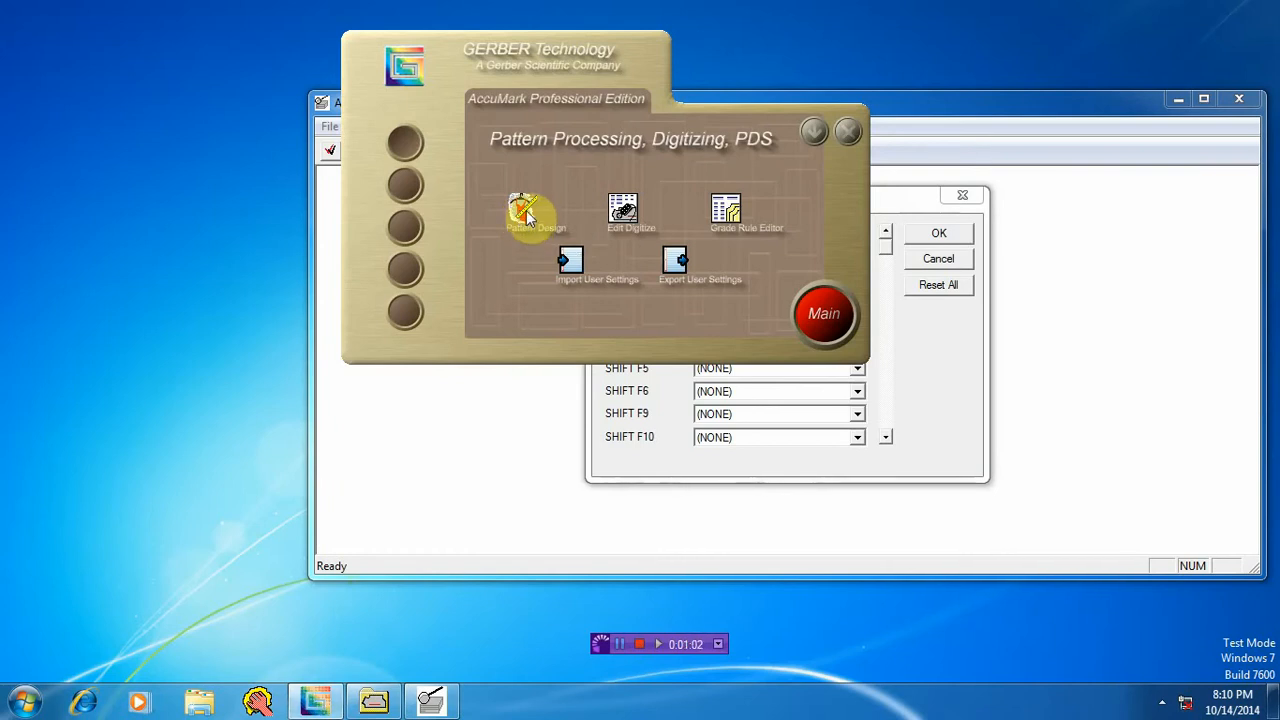
double_click(528, 214)
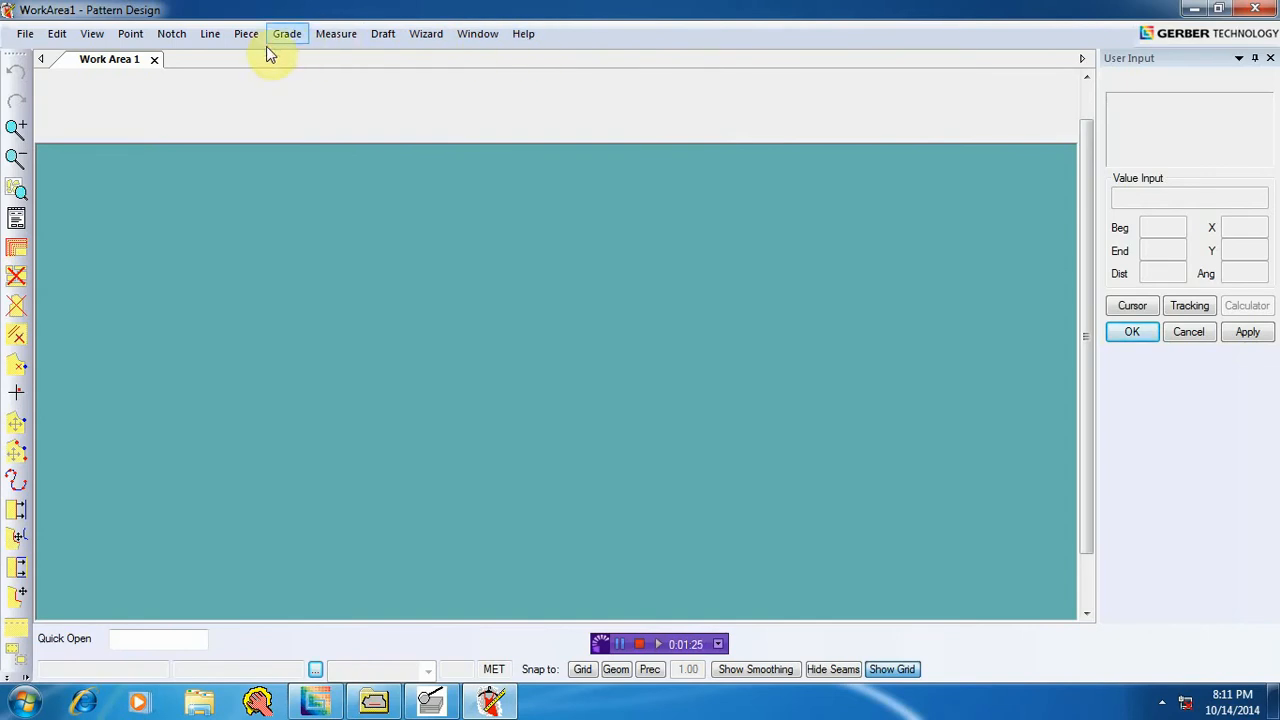
Step: Review which line creation and modification commands in Pattern Design already have keyboard shortcuts
click(212, 36)
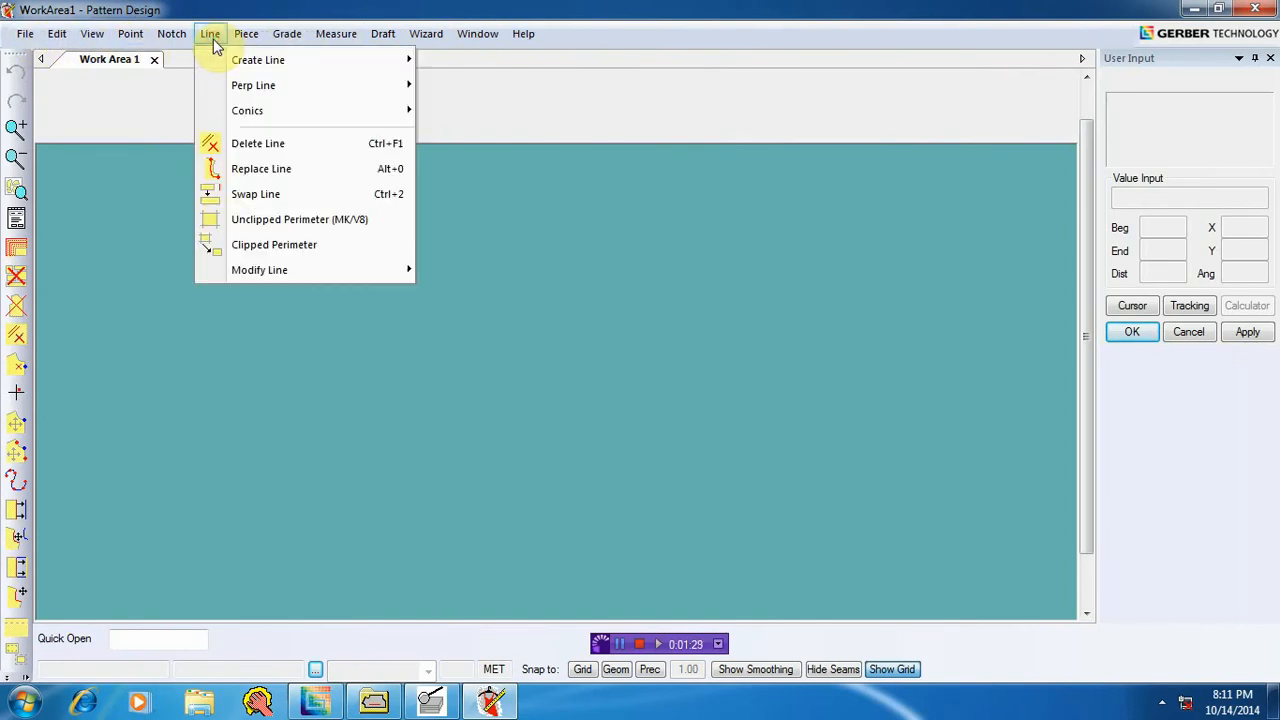
mouse_move(240, 64)
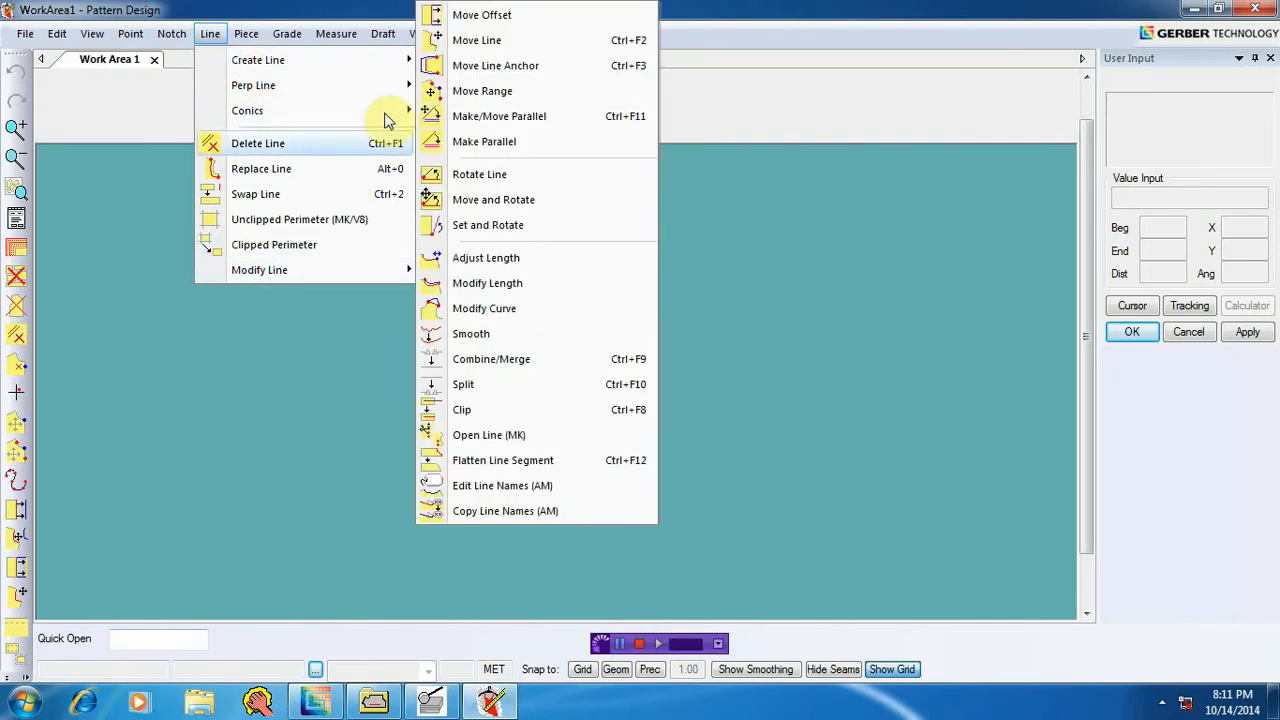
mouse_move(350, 68)
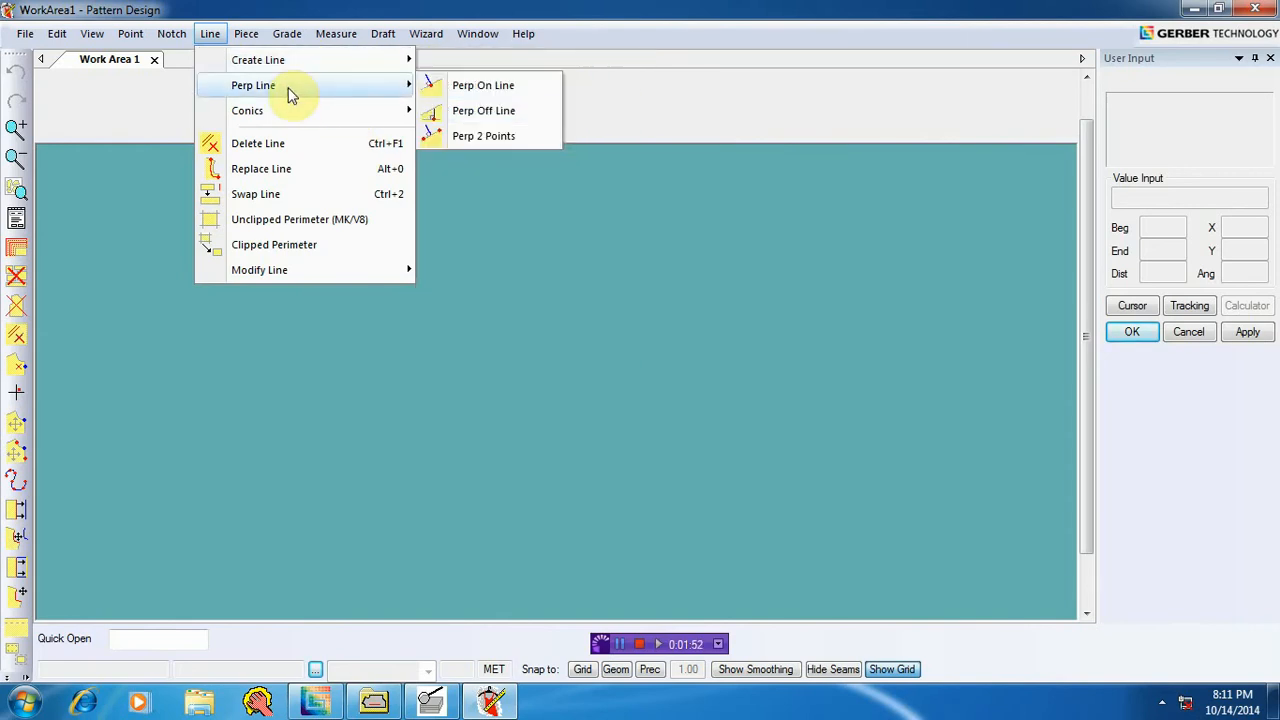
mouse_move(171, 33)
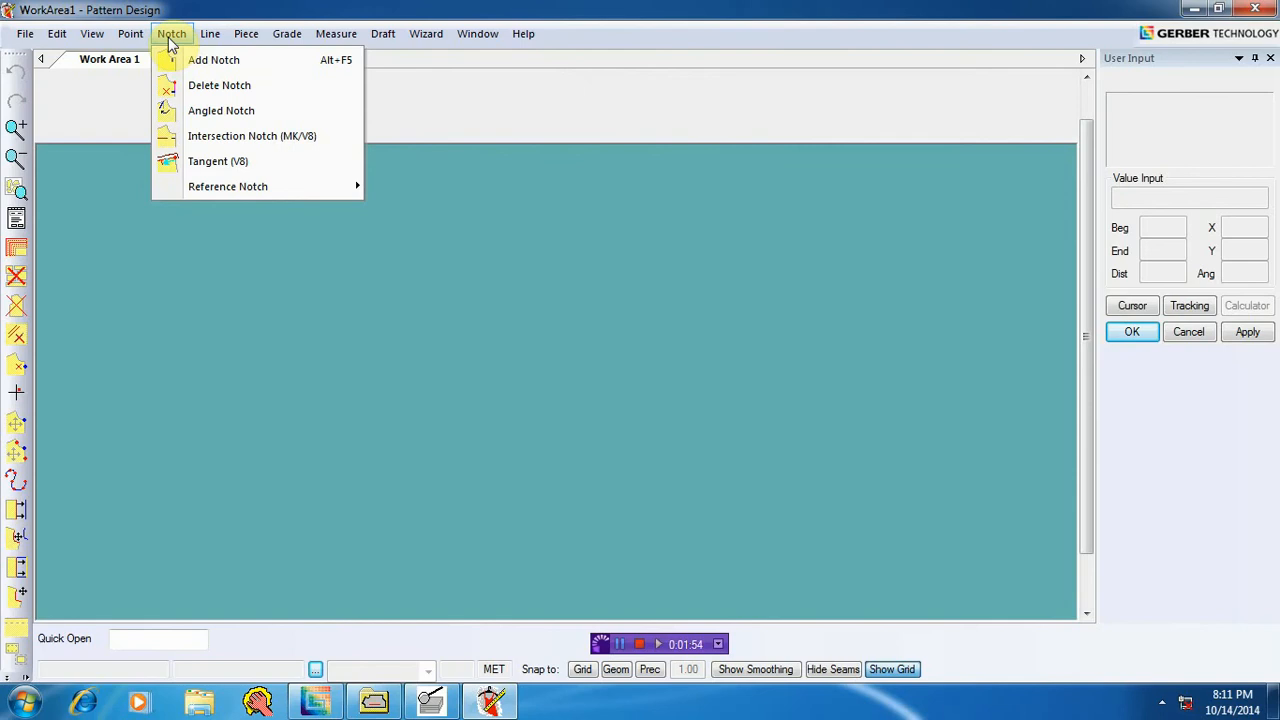
click(222, 86)
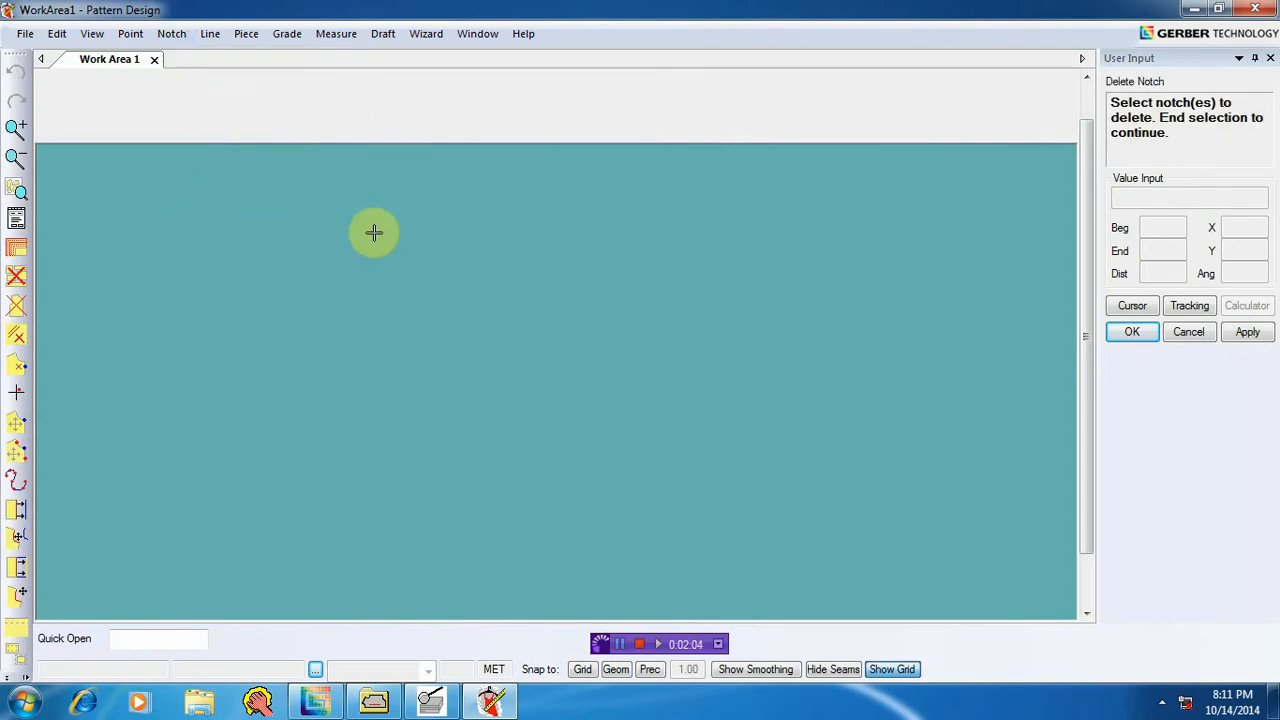
right_click(463, 269)
click(457, 292)
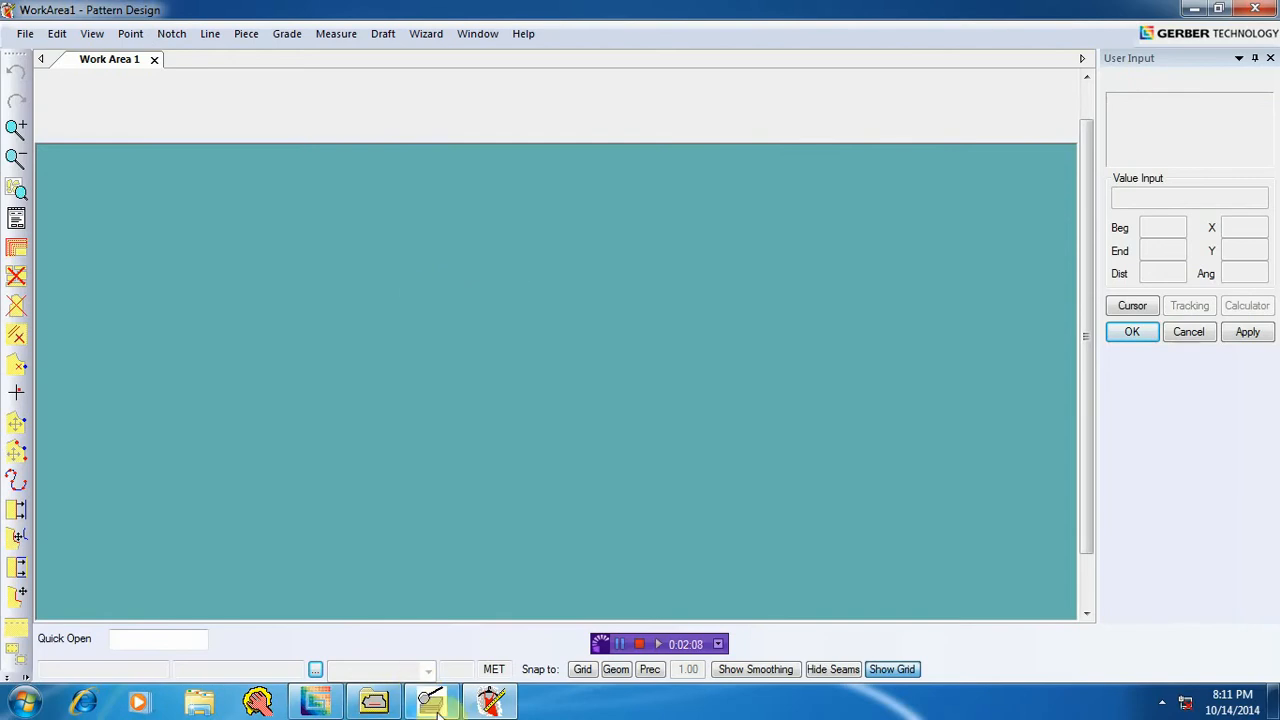
Step: Switch to AccuMark Explorer and open the PDS hotkey editor again through AccuMark Utilities
click(384, 706)
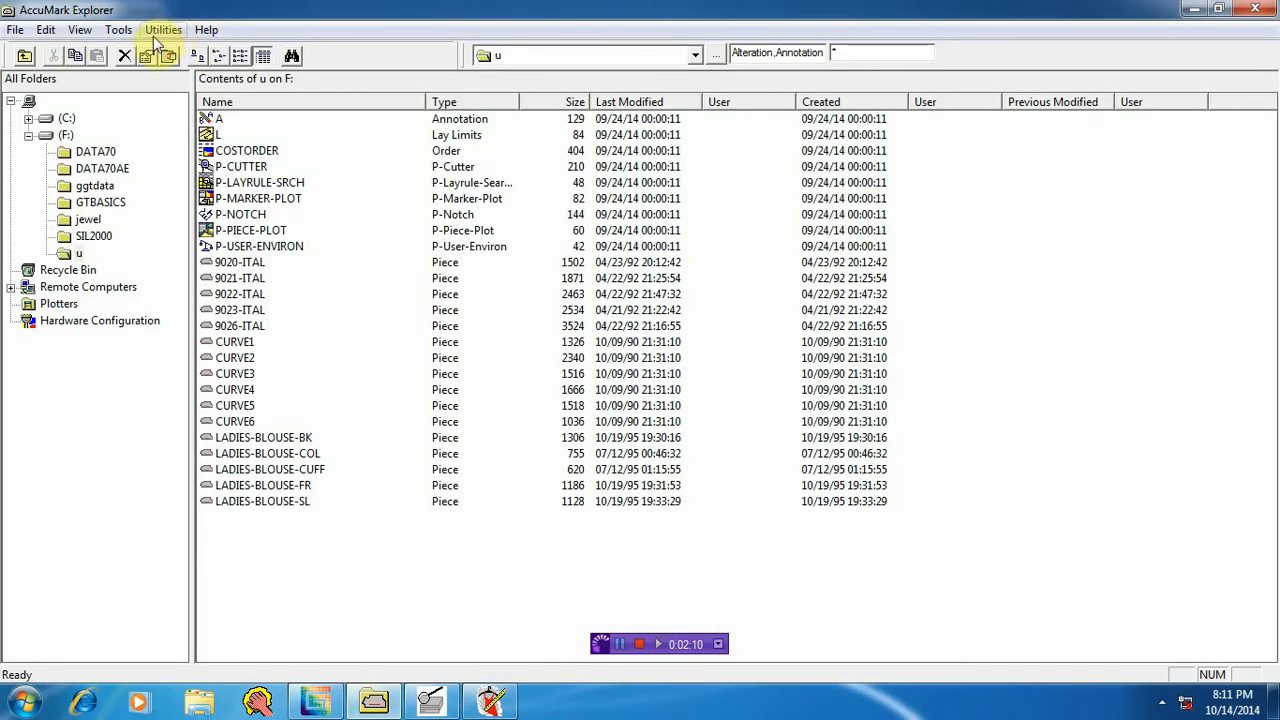
click(118, 29)
click(180, 170)
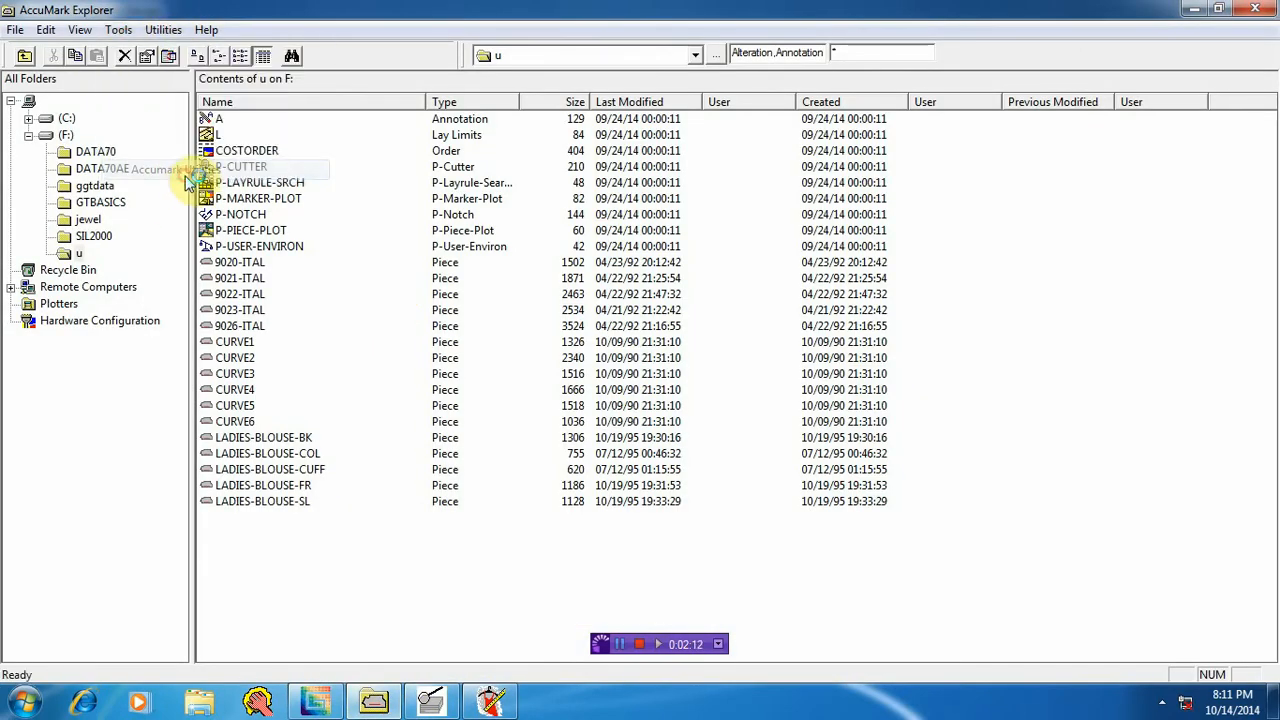
click(380, 126)
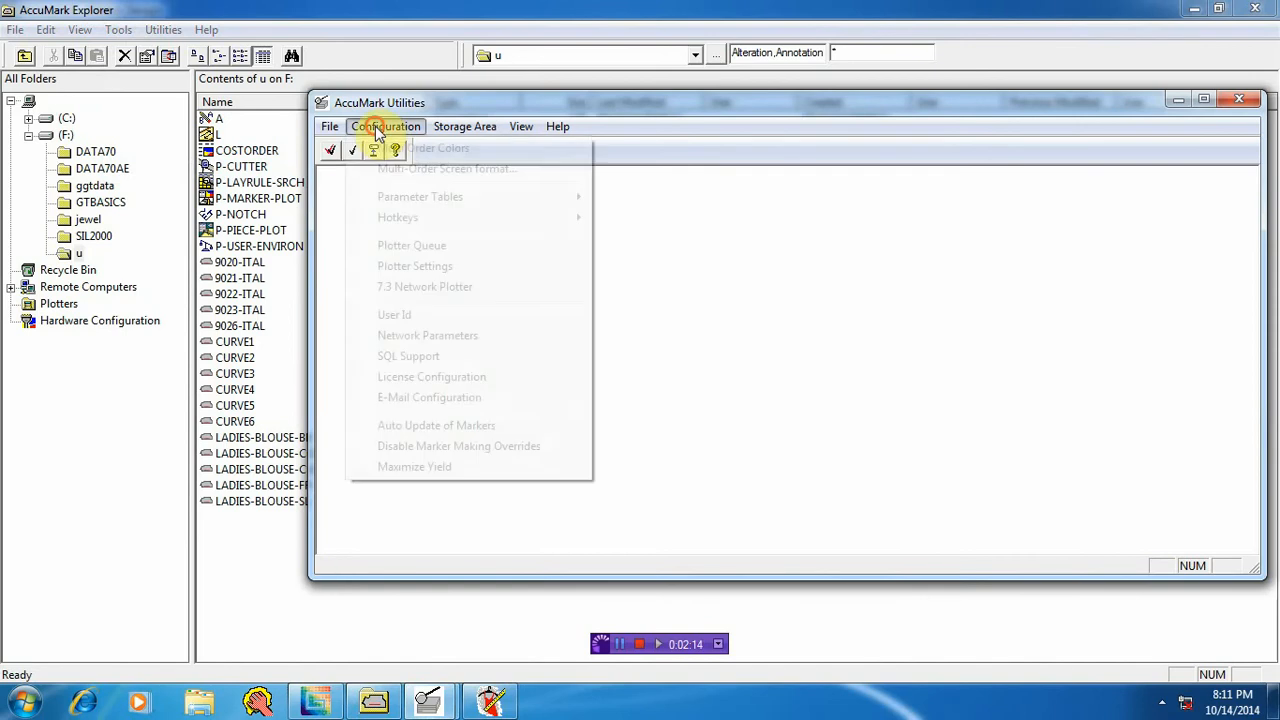
mouse_move(408, 220)
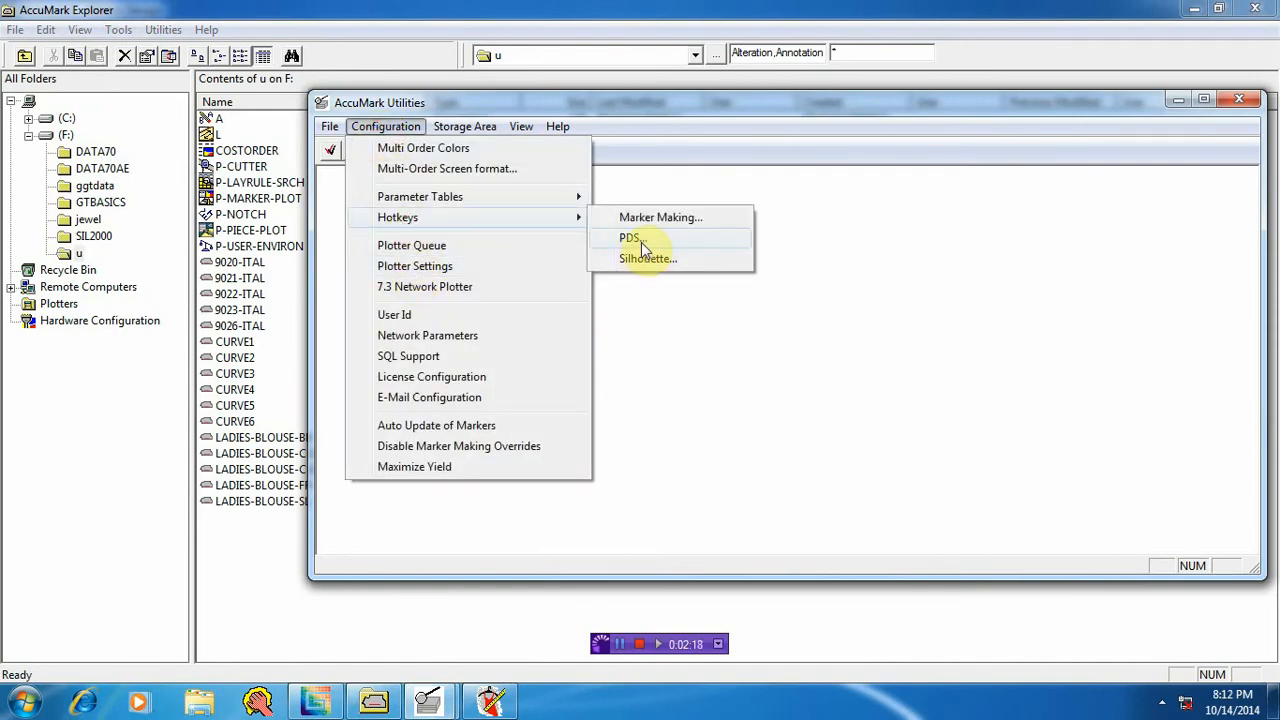
click(1239, 100)
click(1239, 100)
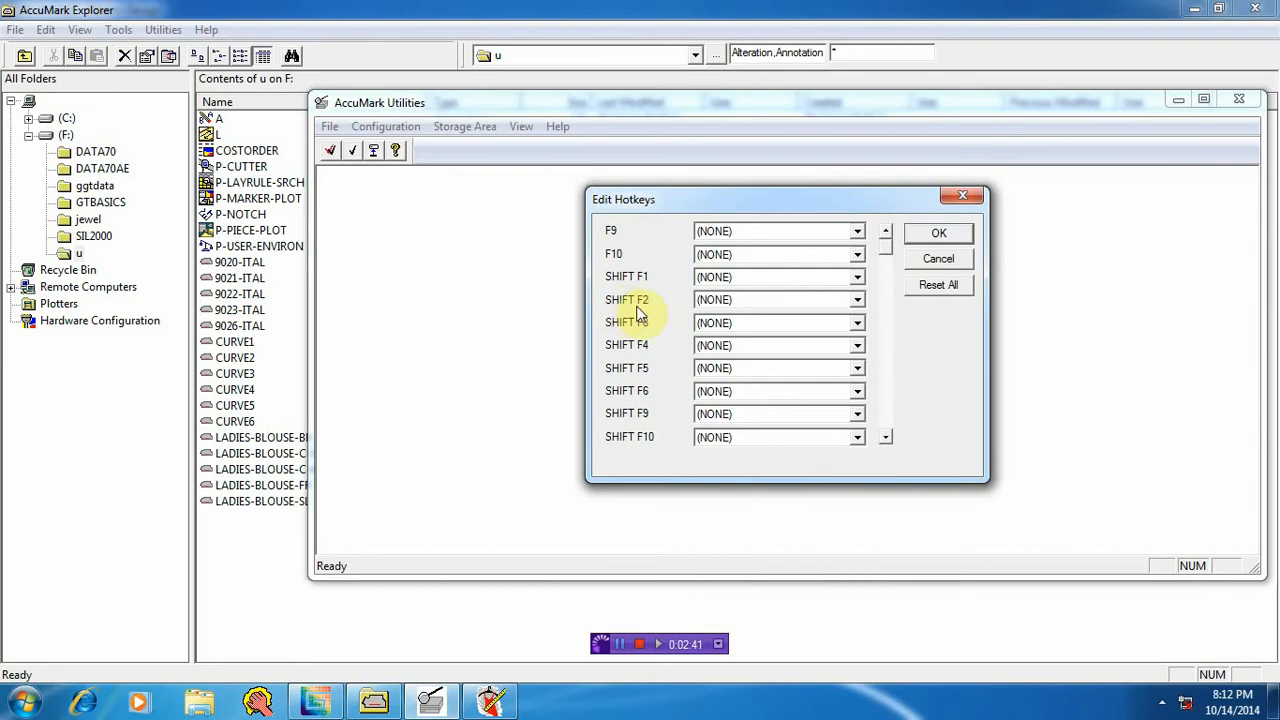
Step: Look through the beginning of the list of functions that can be assigned to the SHIFT F2 hotkey
click(858, 301)
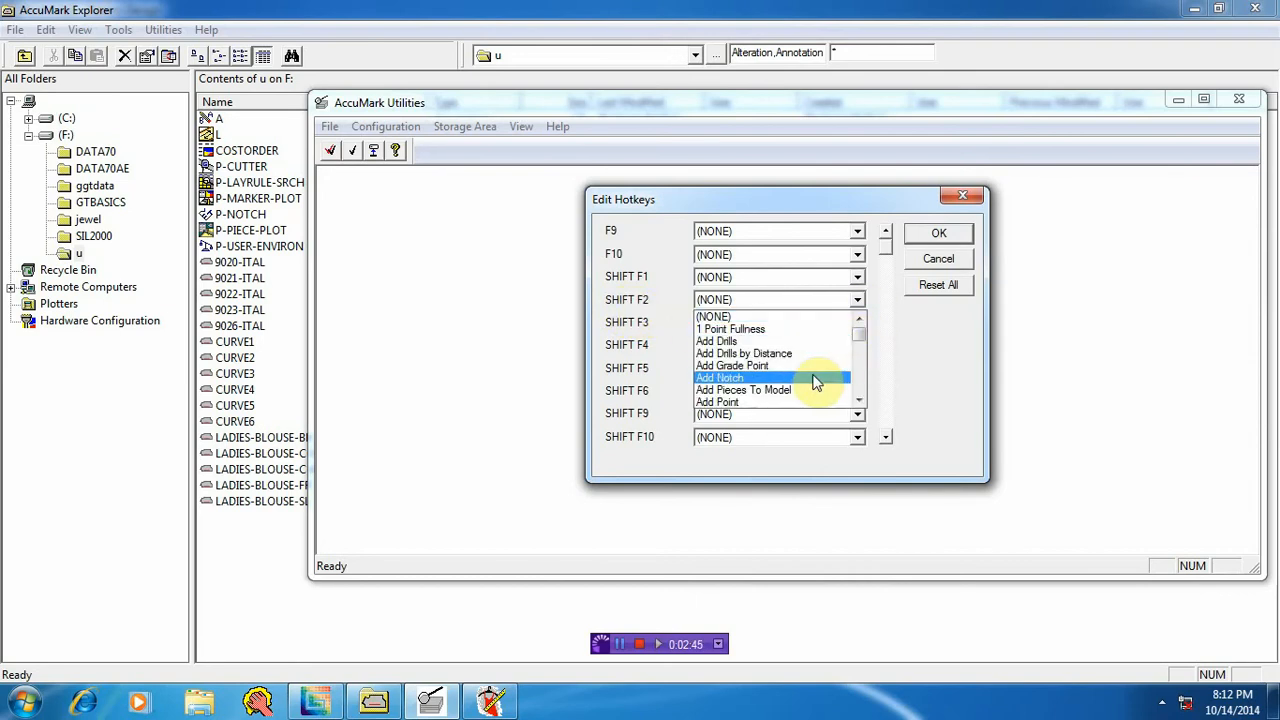
scroll(788, 408, down, 1)
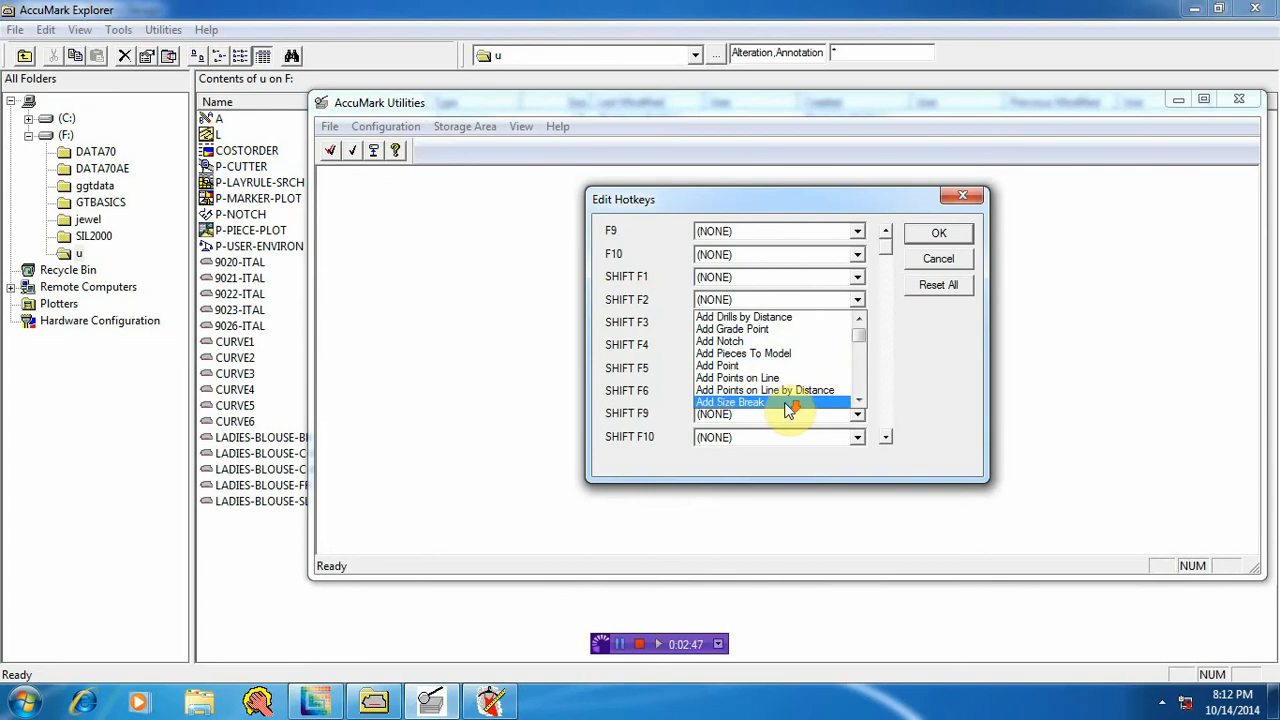
scroll(793, 389, down, 1)
scroll(788, 390, down, 6)
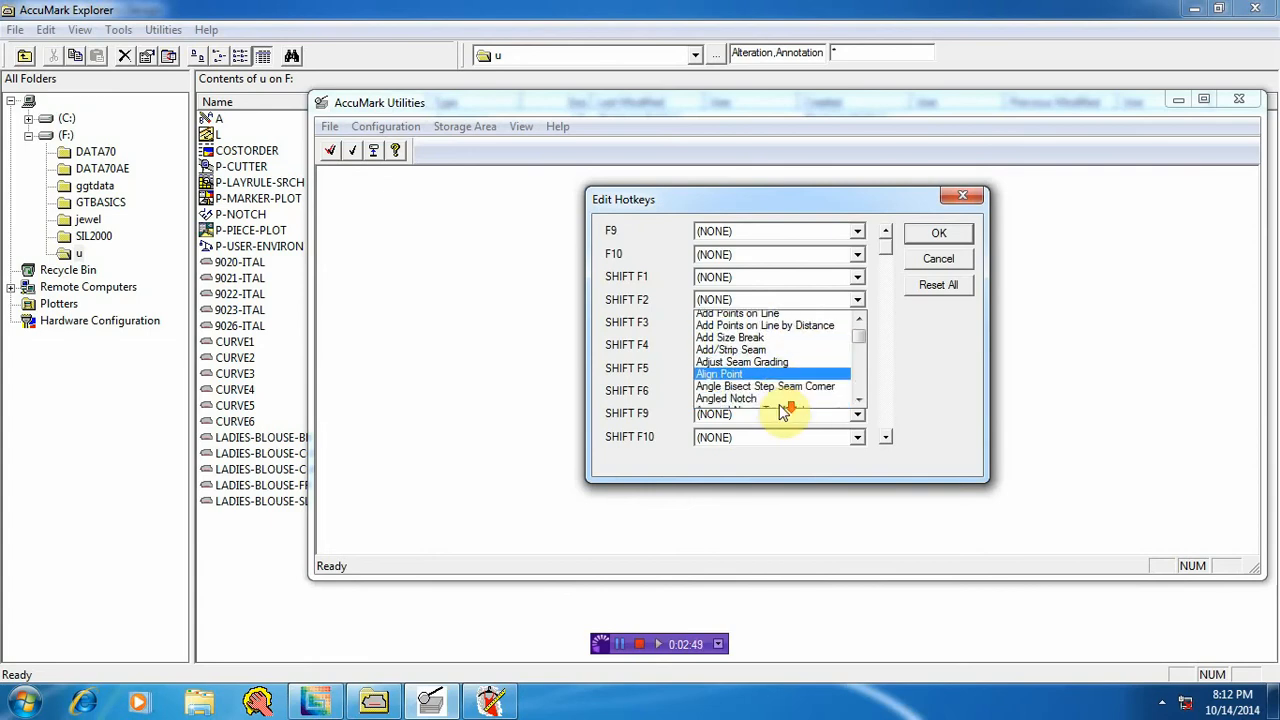
scroll(776, 402, down, 1)
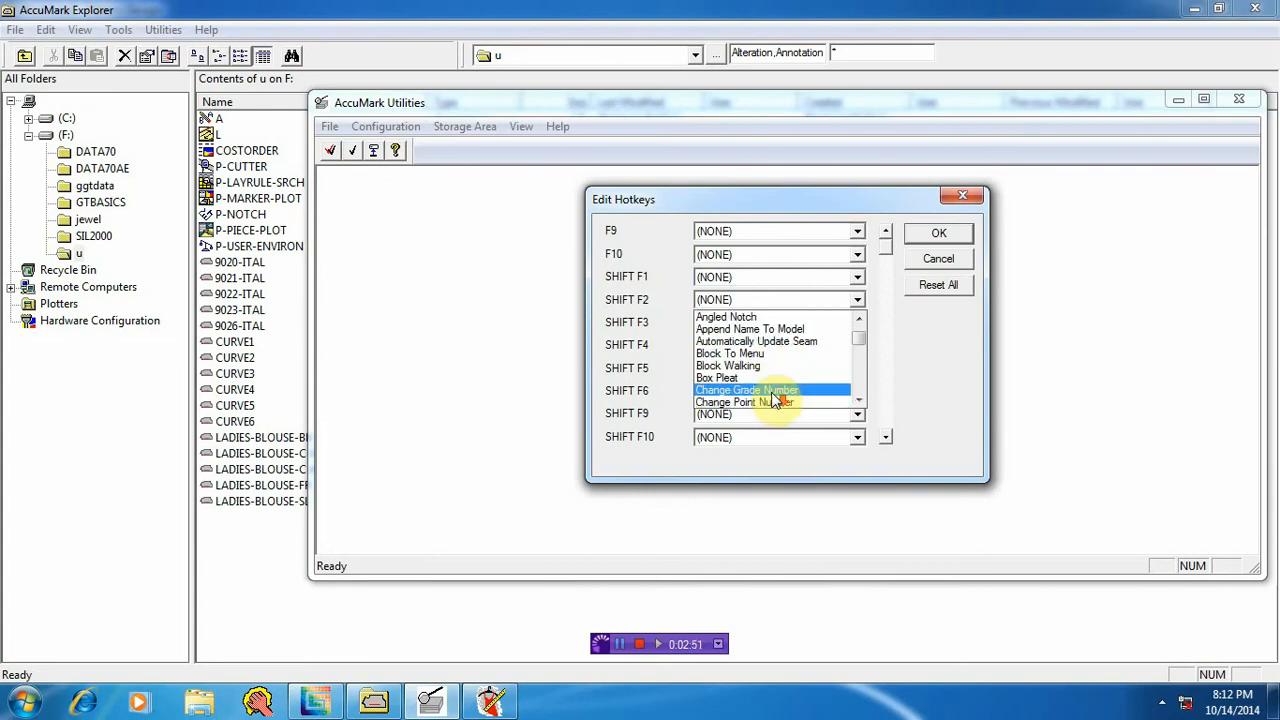
scroll(776, 400, down, 1)
scroll(766, 397, up, 2)
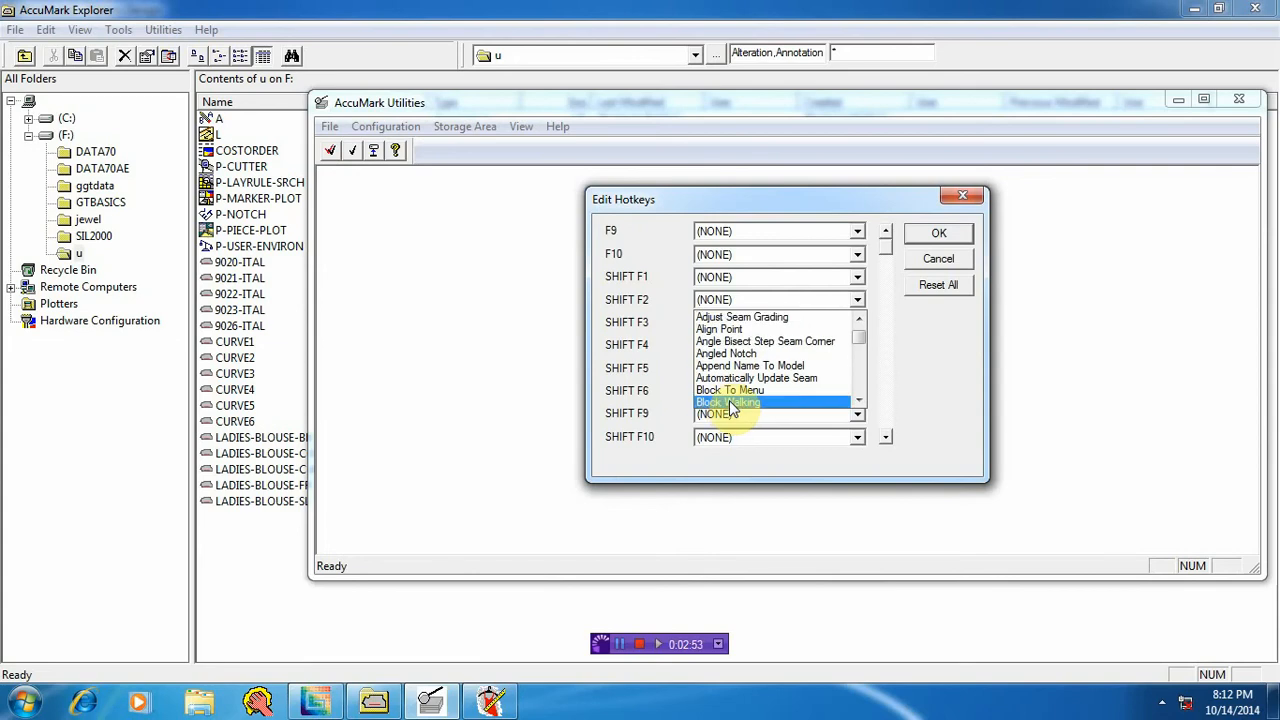
scroll(745, 372, up, 2)
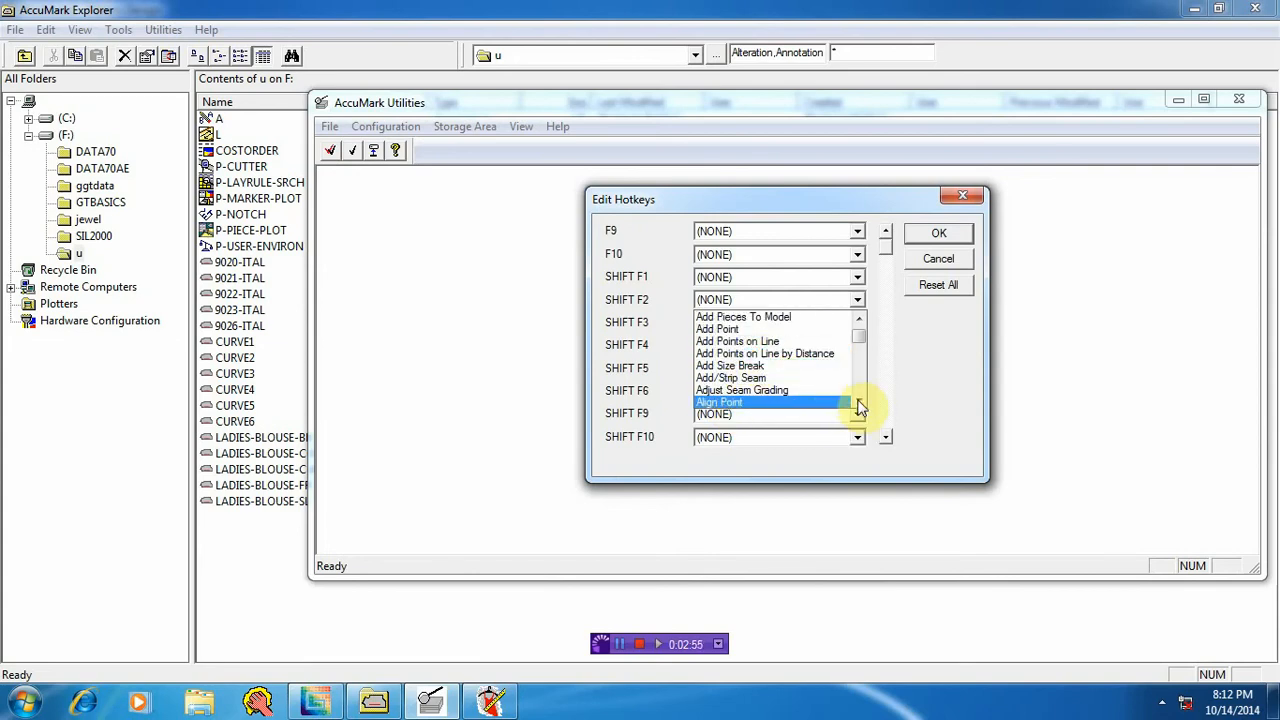
Step: Look through the functions available for the SHIFT F2 hotkey, from Default Paths onward to Rotate 90
key(d)
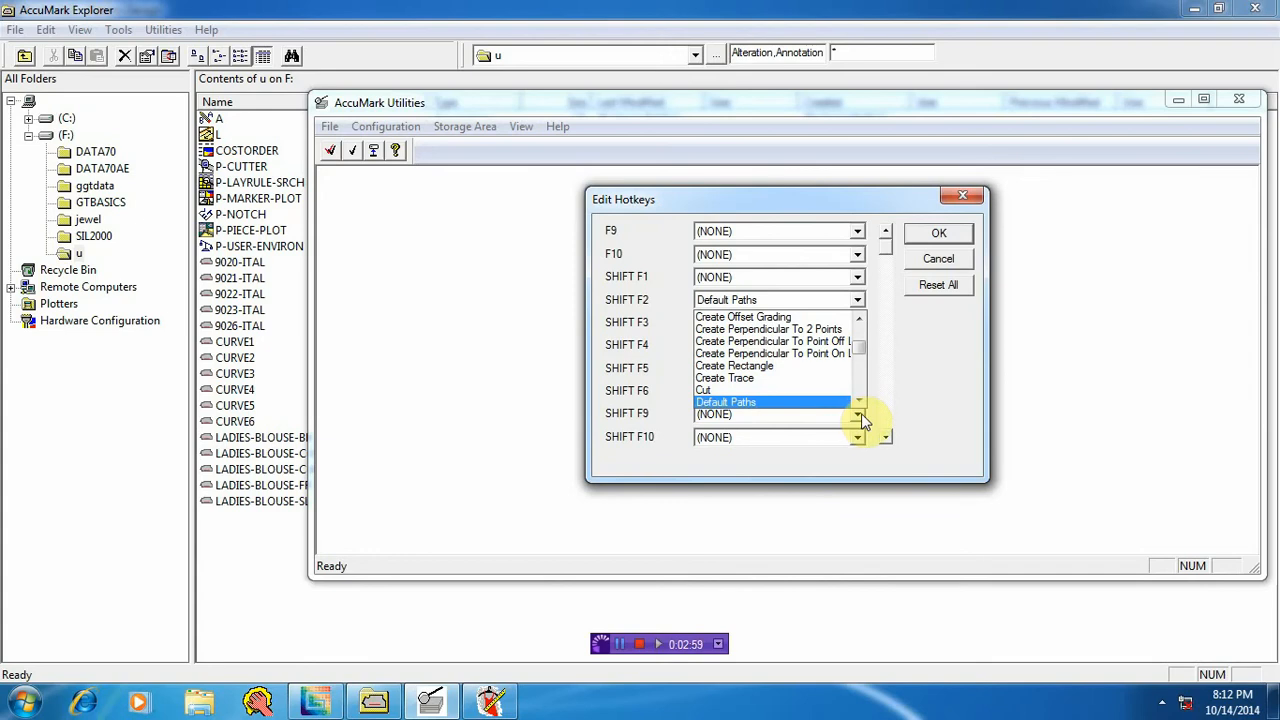
click(859, 402)
click(859, 402)
click(859, 402)
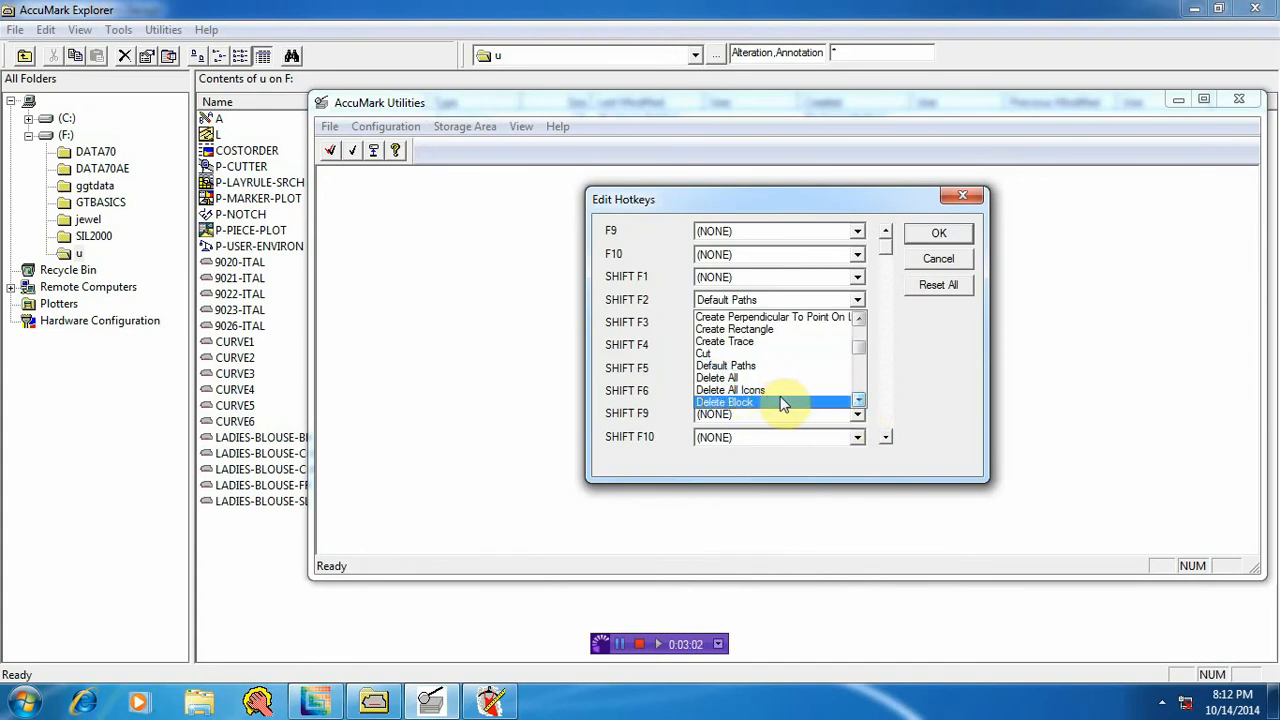
scroll(780, 395, down, 1)
scroll(783, 395, down, 3)
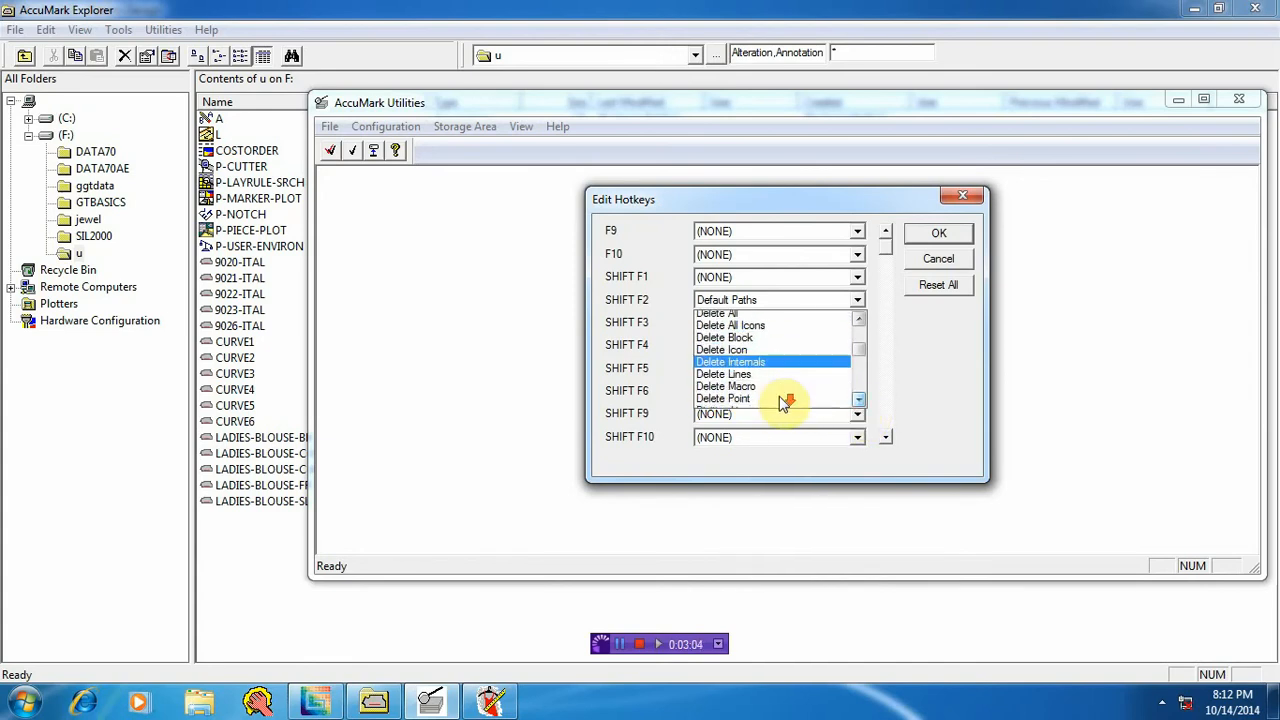
scroll(780, 396, down, 5)
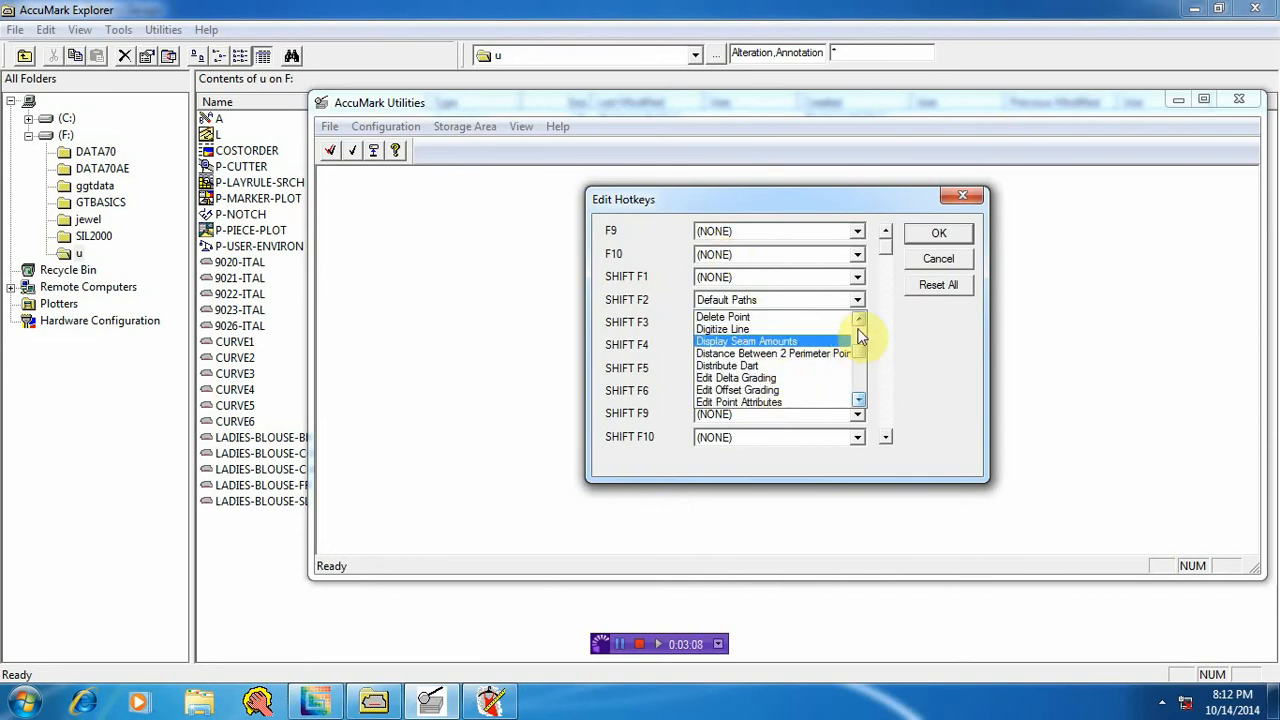
scroll(836, 392, down, 1)
scroll(836, 392, down, 5)
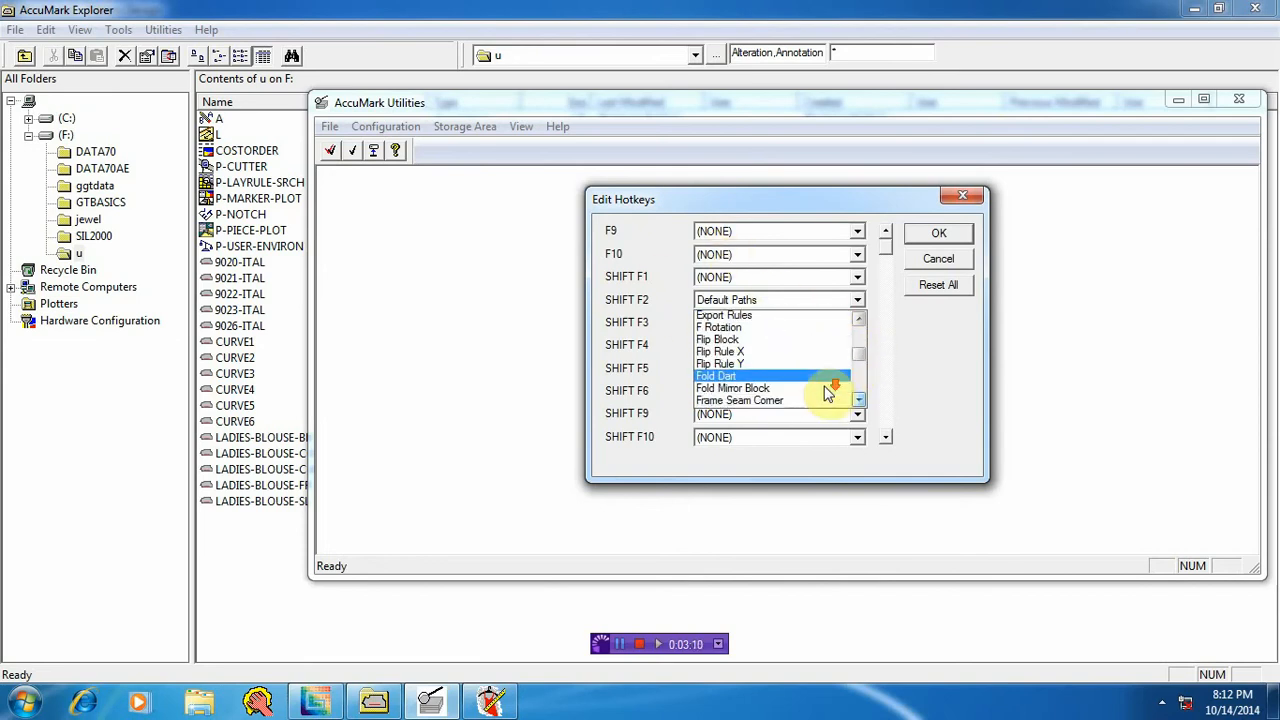
scroll(830, 392, down, 4)
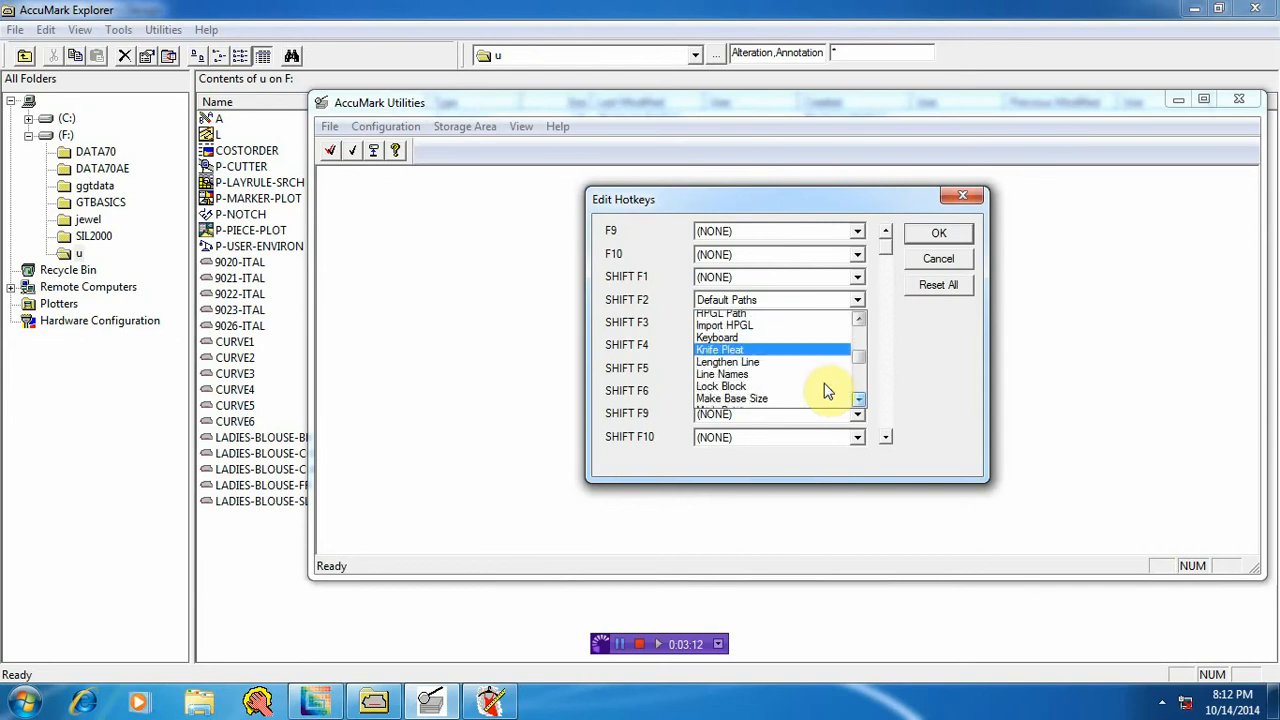
scroll(826, 388, down, 1)
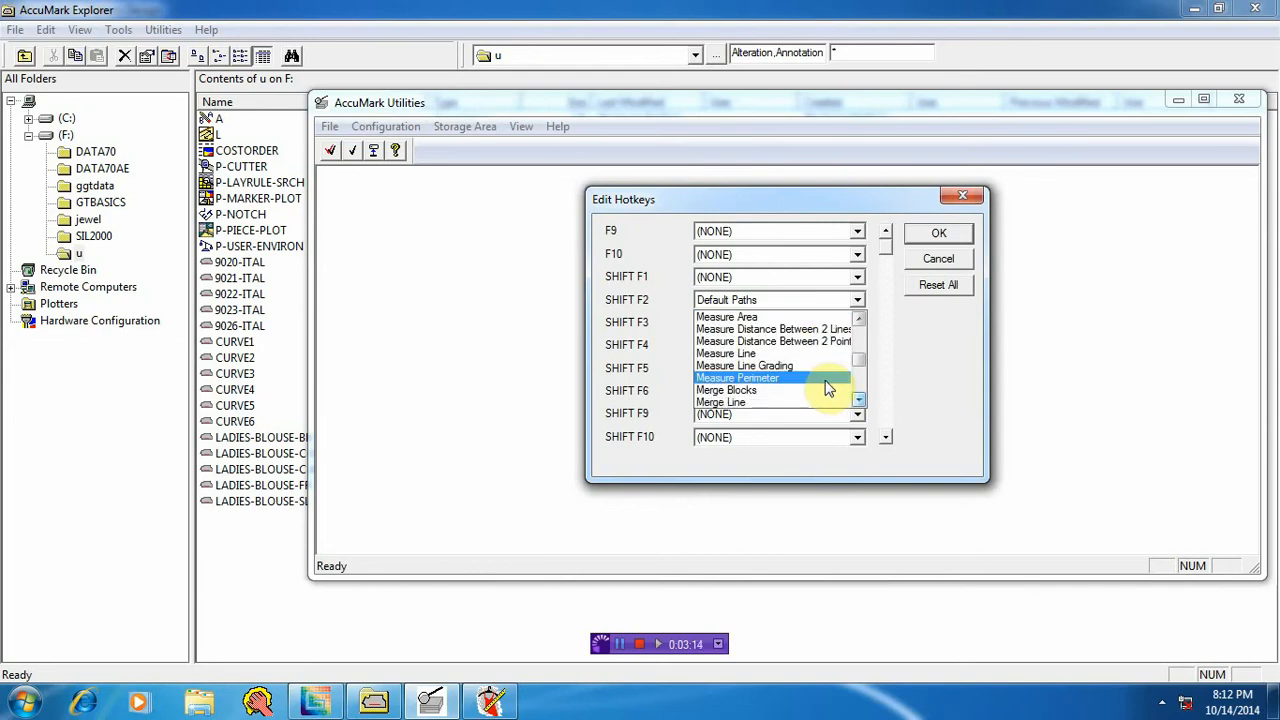
scroll(830, 385, up, 4)
scroll(837, 365, down, 4)
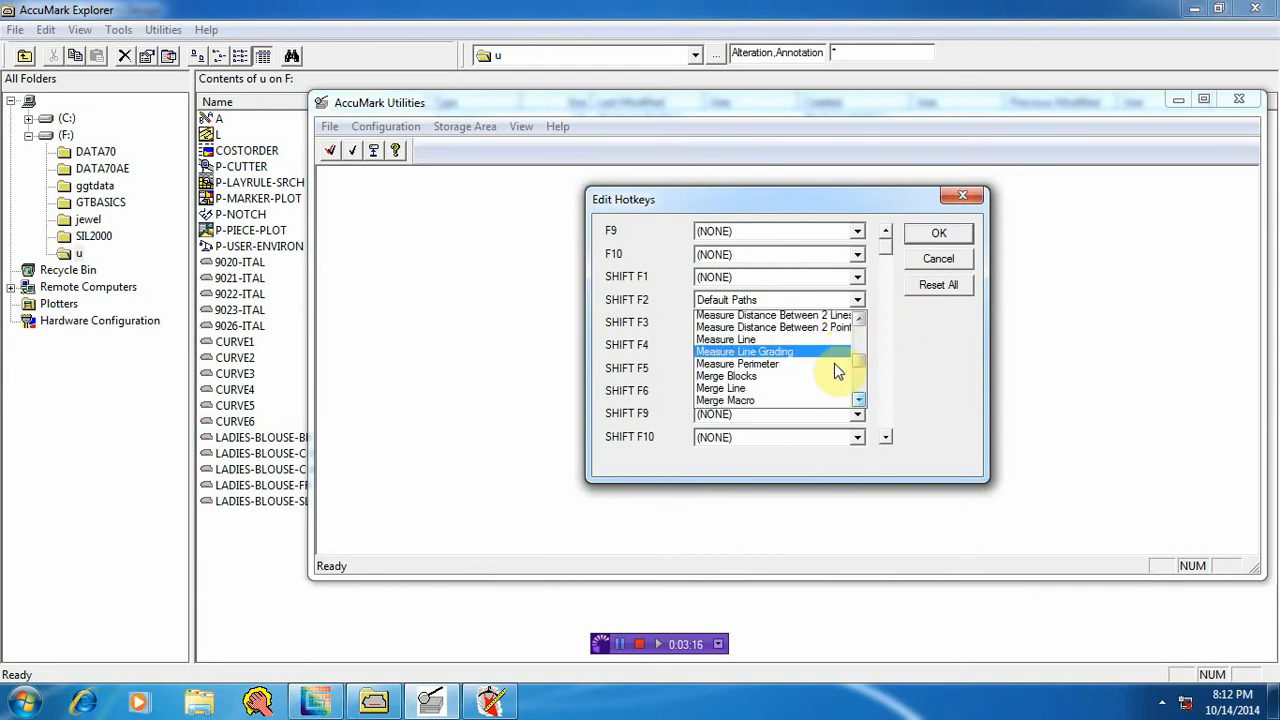
scroll(837, 370, down, 8)
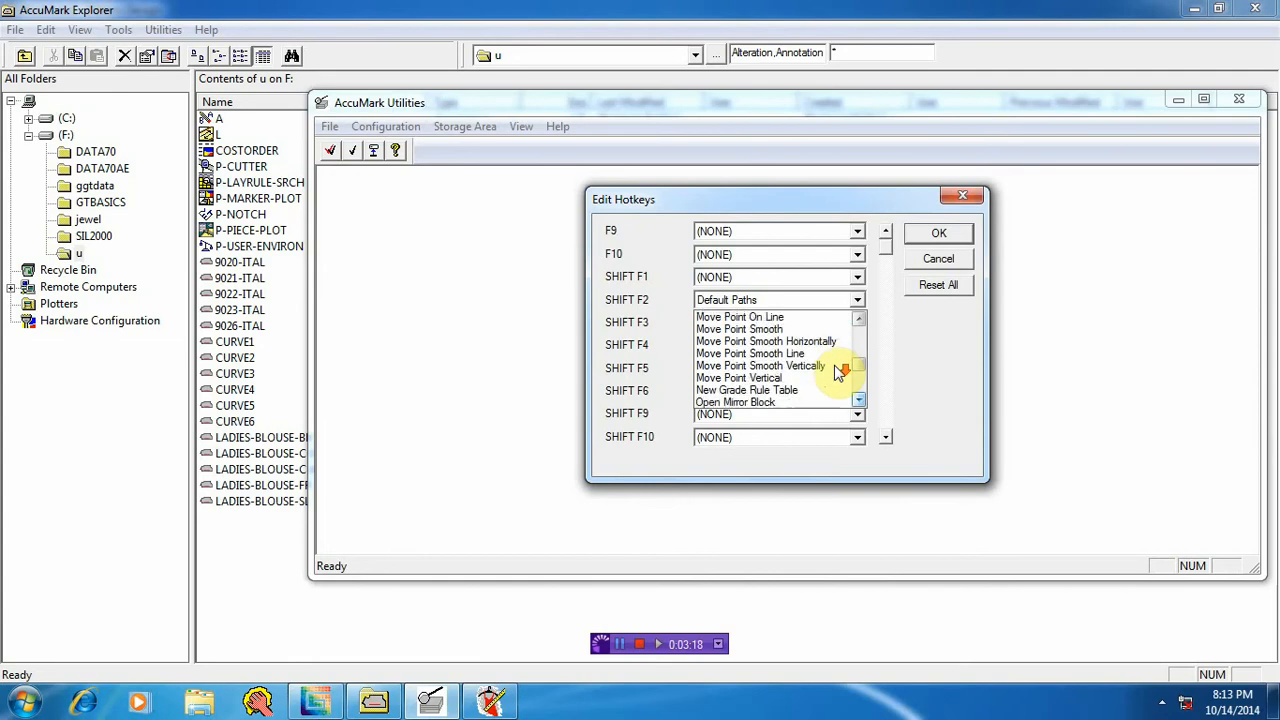
scroll(838, 372, down, 1)
scroll(838, 372, down, 5)
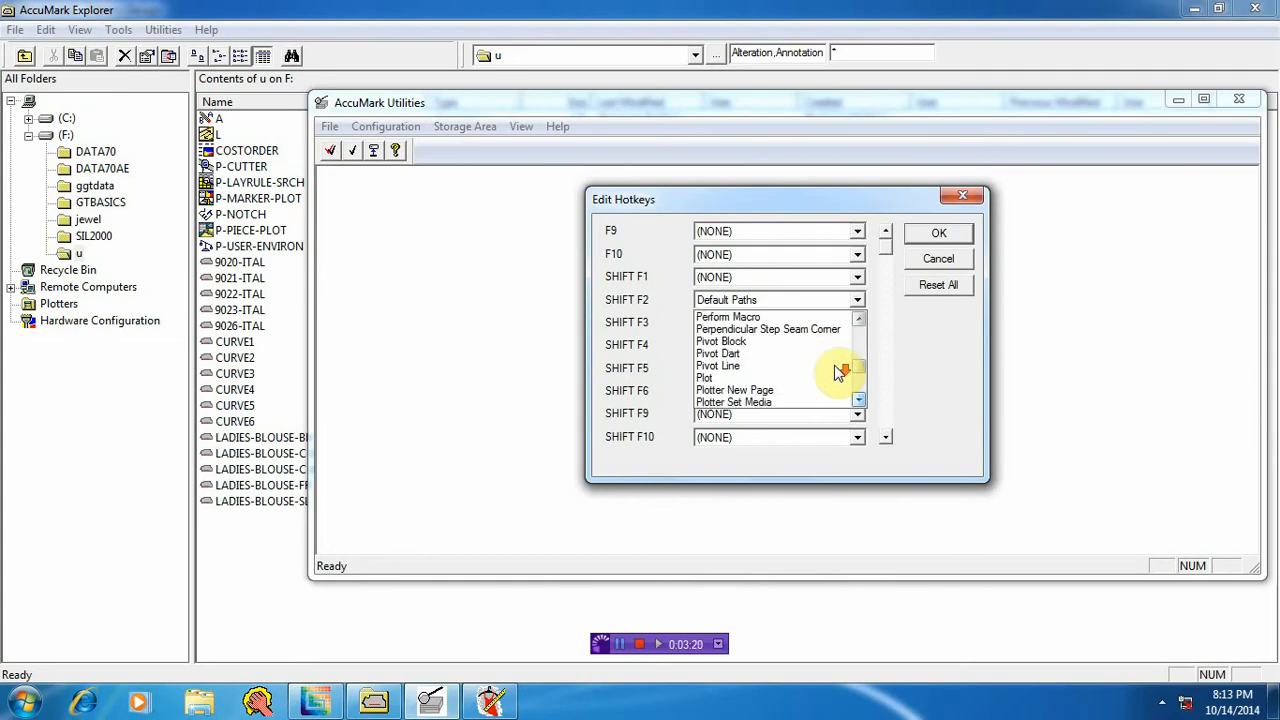
scroll(838, 372, down, 5)
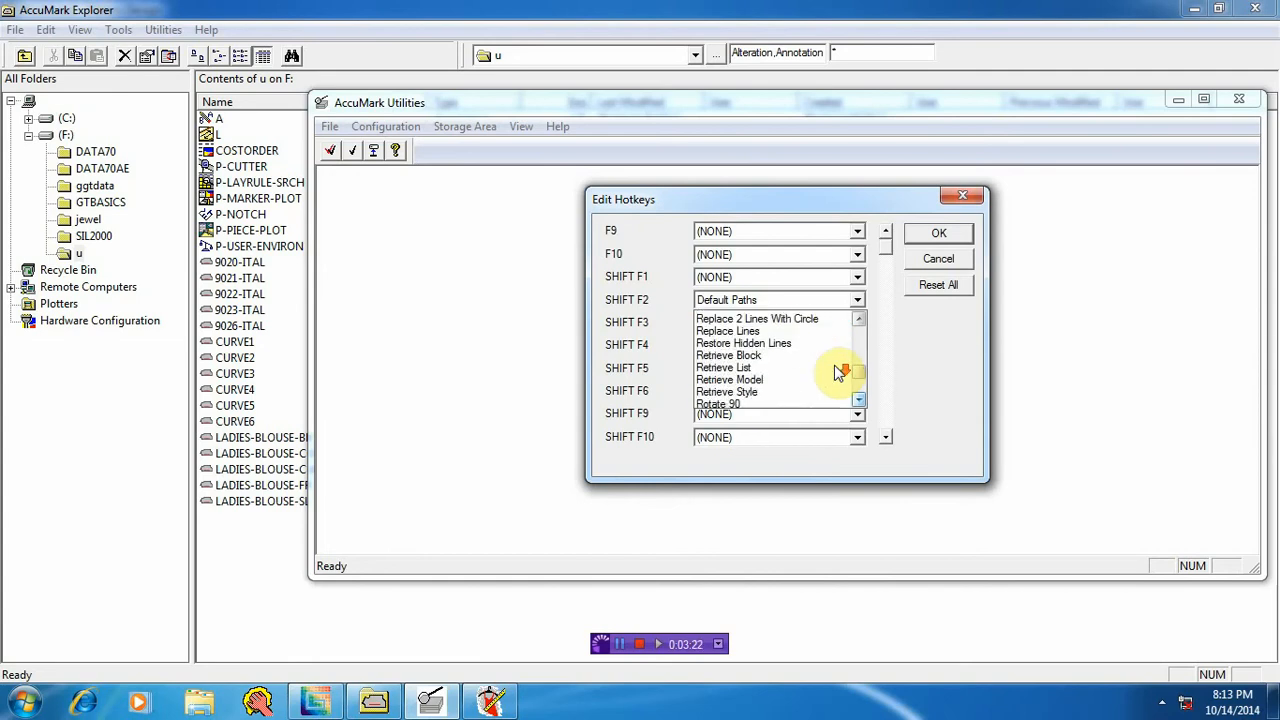
Step: Set the SHIFT F2 hotkey to New Grade Rule Table
key(n)
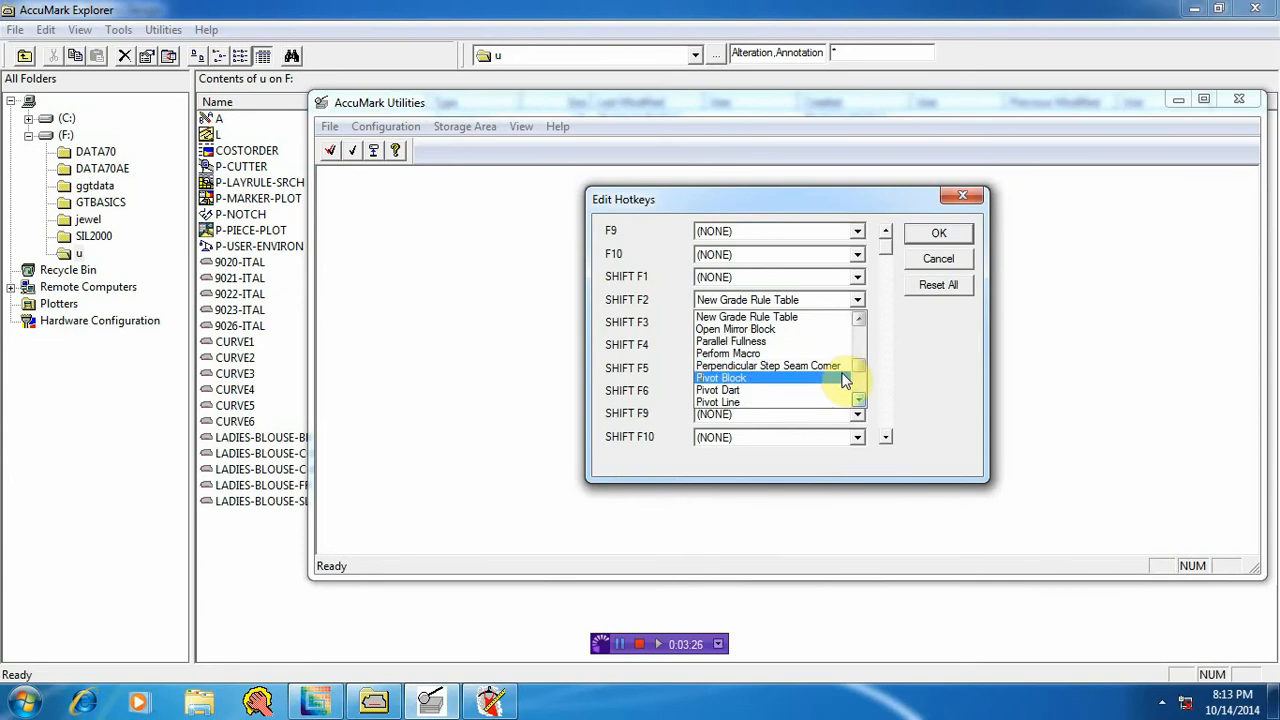
scroll(845, 385, down, 8)
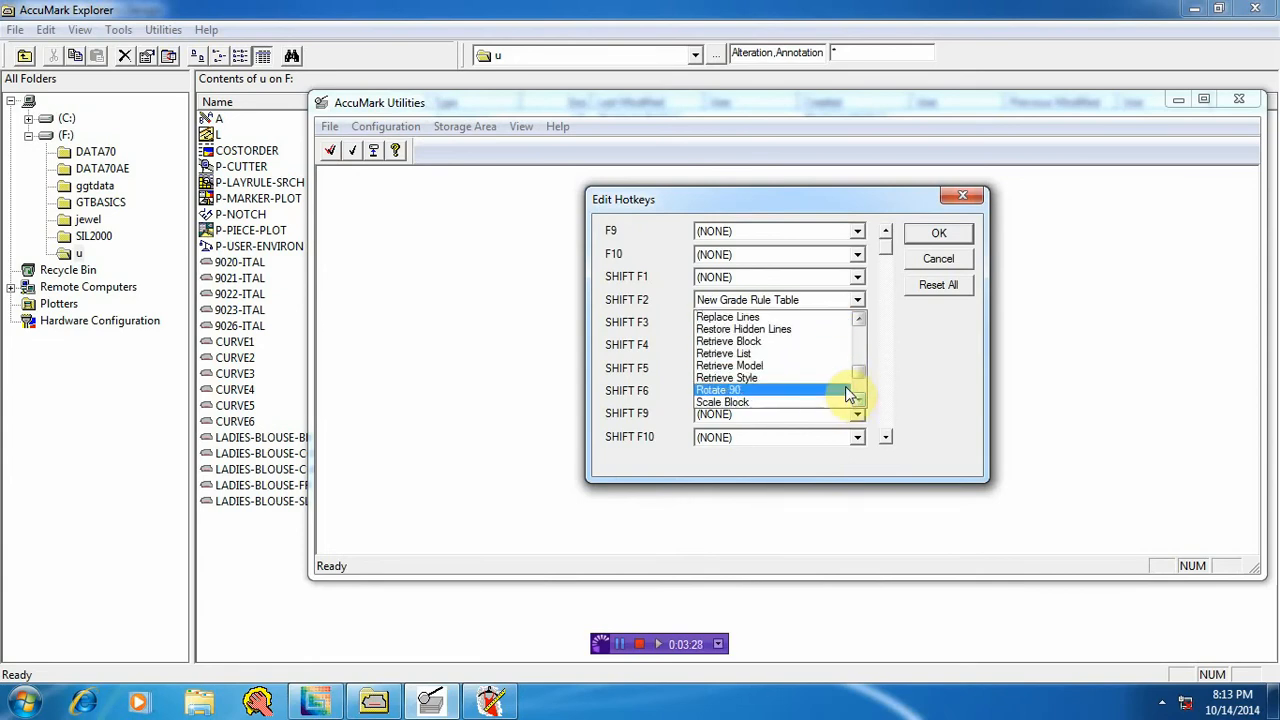
click(859, 301)
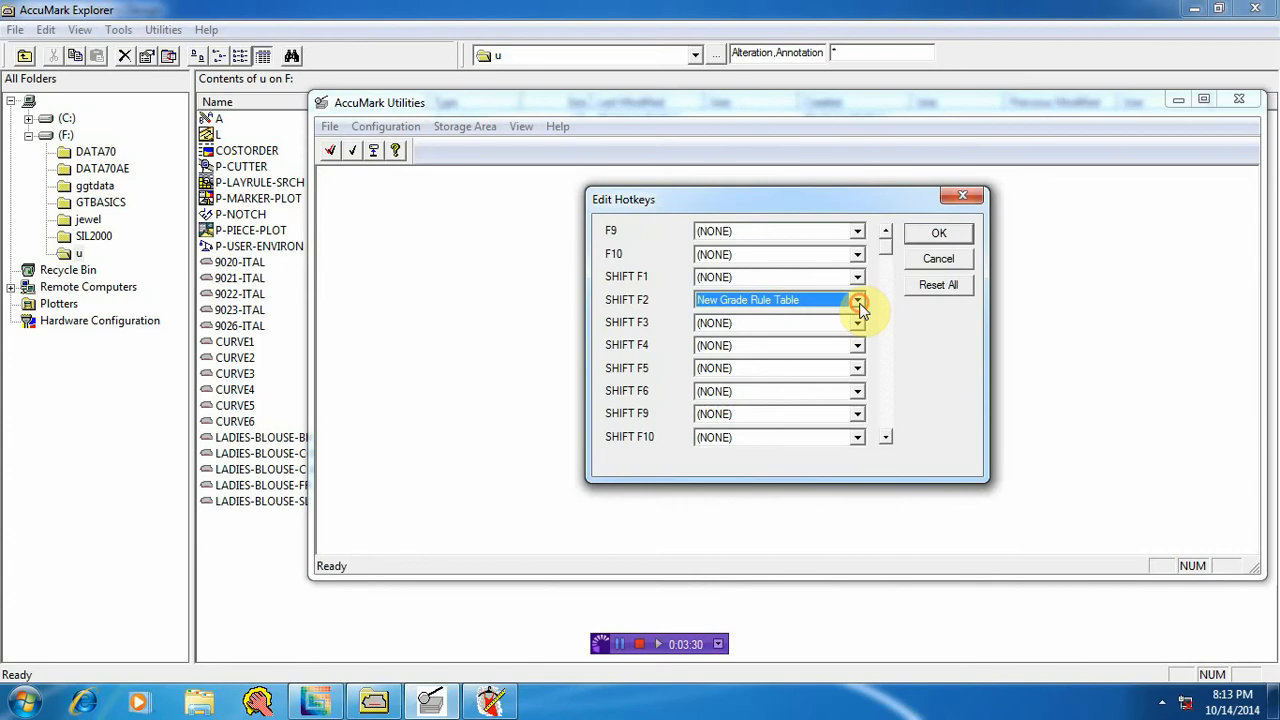
Step: Look through the SHIFT F2 function choices again, from Display Seam Amounts to Refresh Screen
click(860, 303)
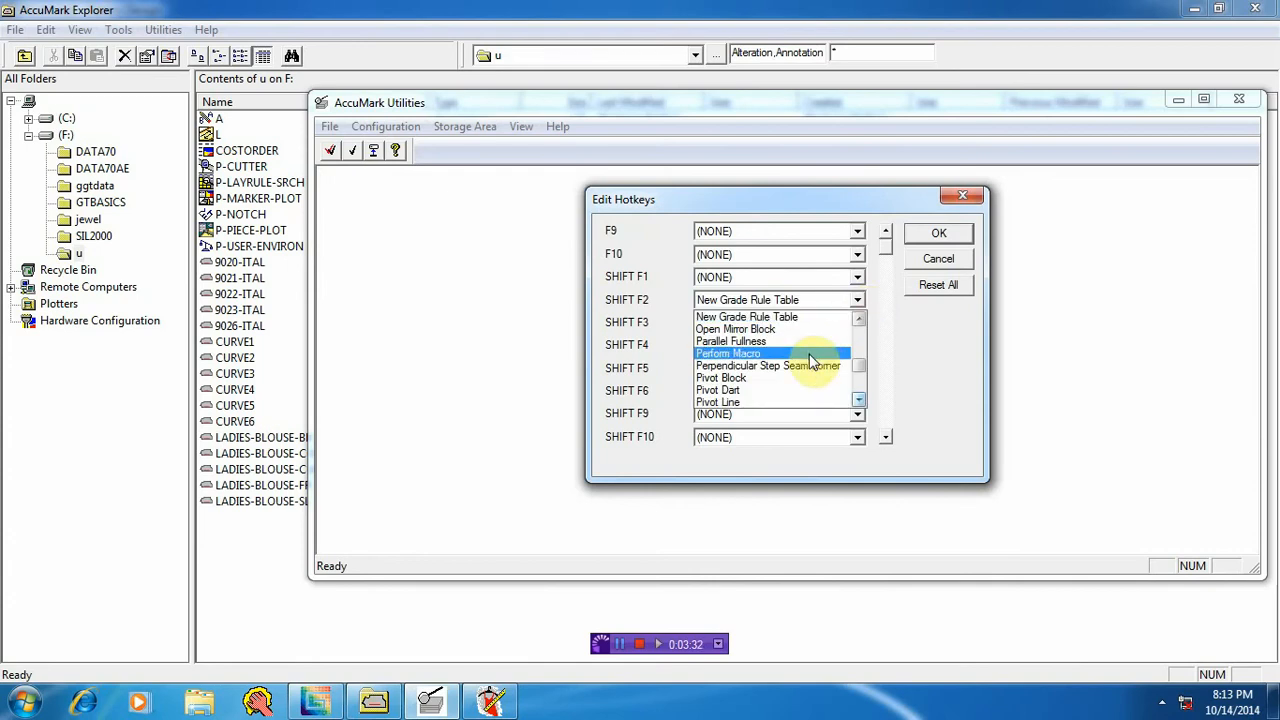
click(860, 401)
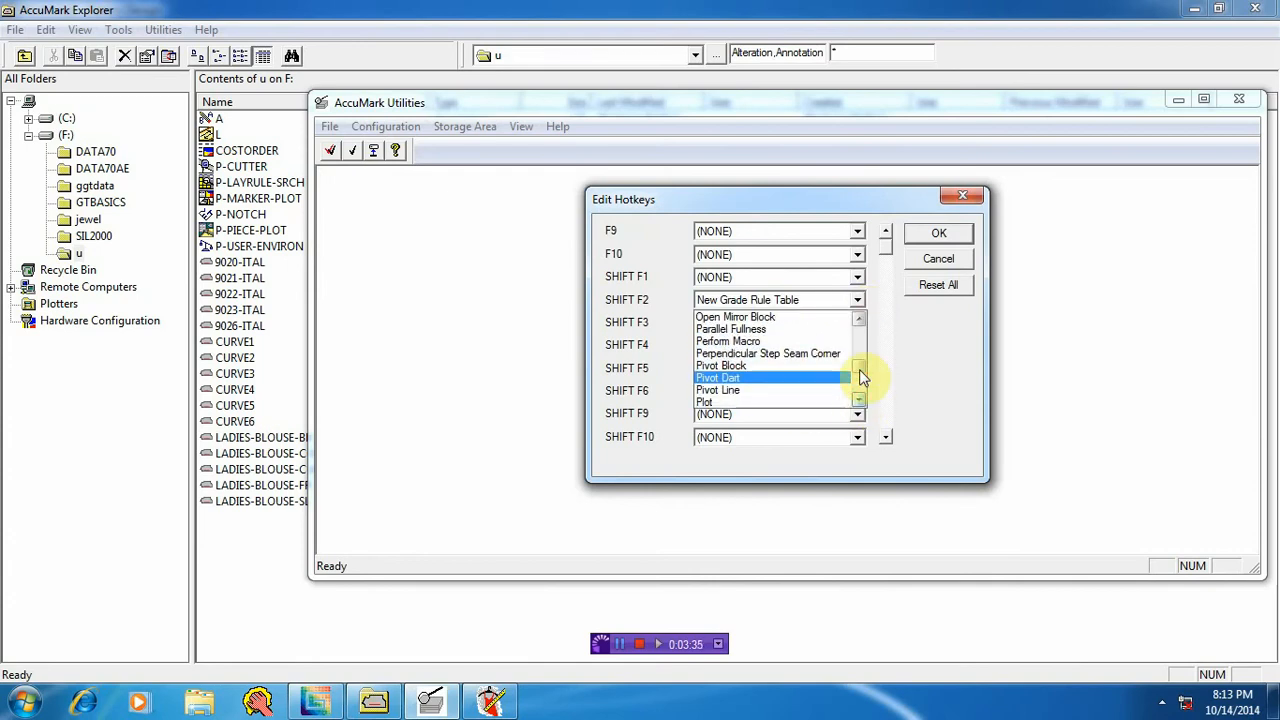
click(859, 350)
scroll(861, 344, up, 15)
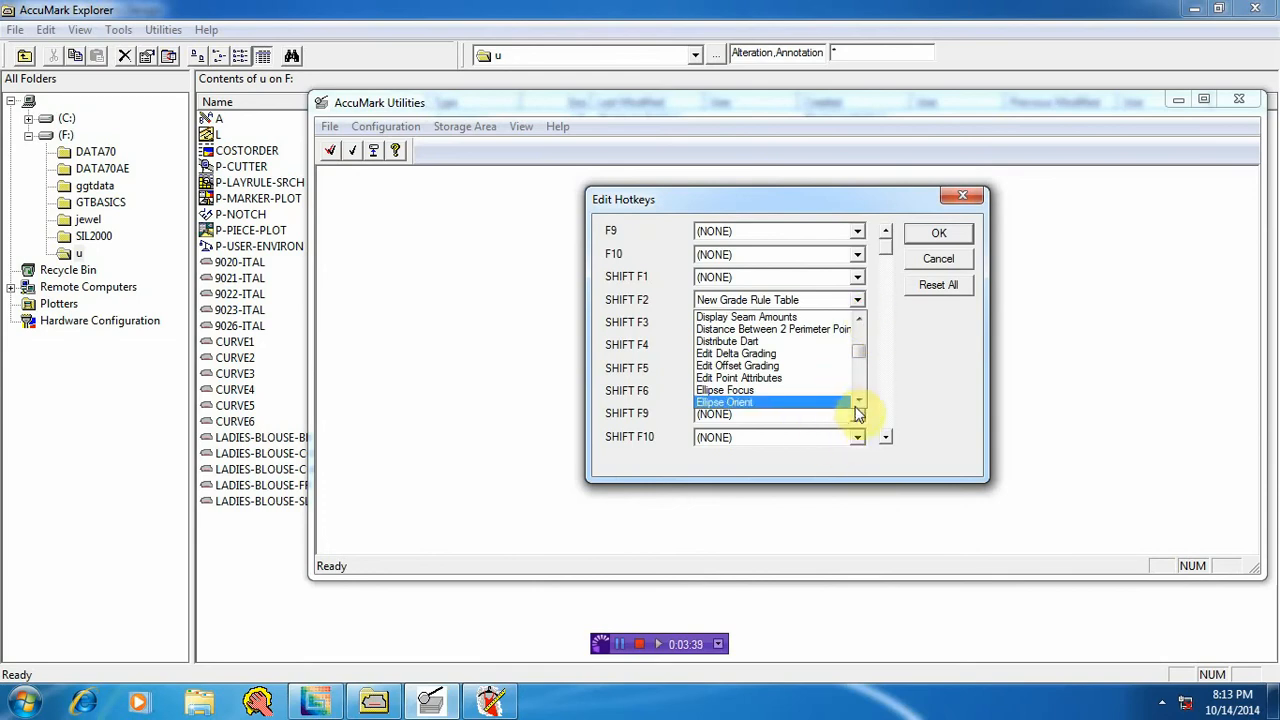
click(858, 402)
click(858, 402)
click(858, 402)
click(858, 402)
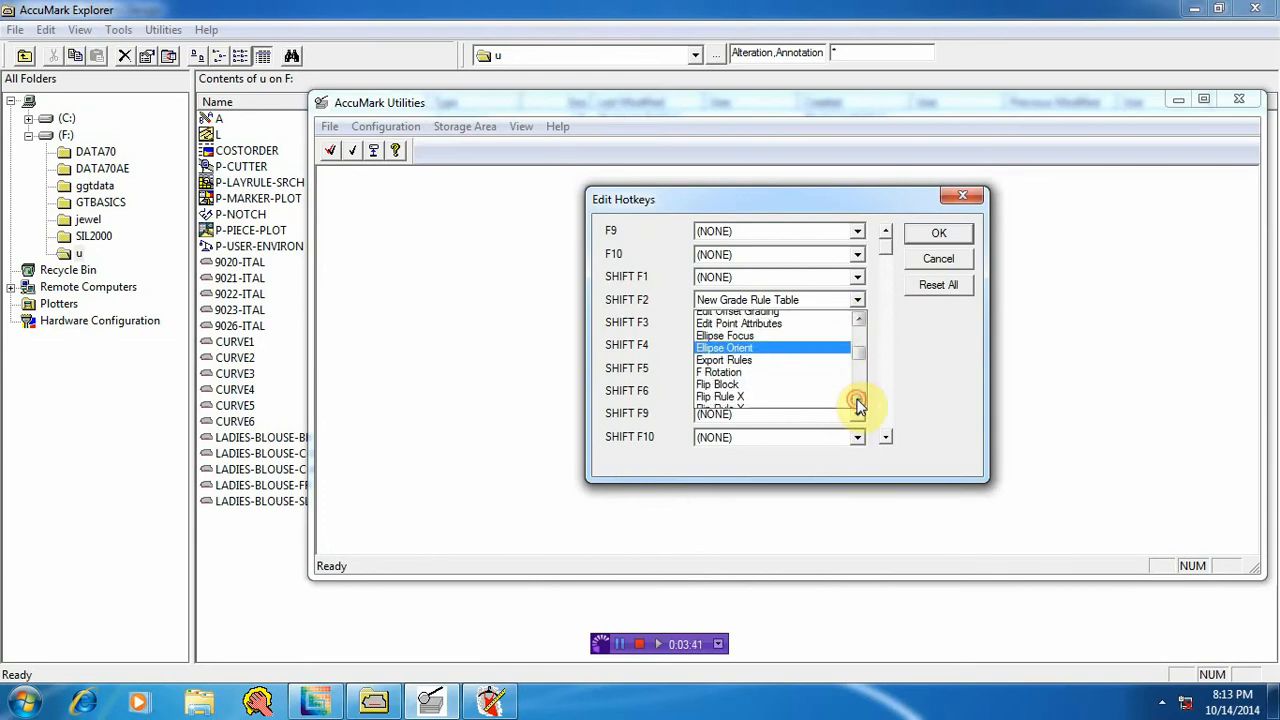
click(858, 402)
click(858, 402)
click(858, 402)
click(858, 402)
click(858, 402)
click(858, 402)
click(858, 402)
click(858, 402)
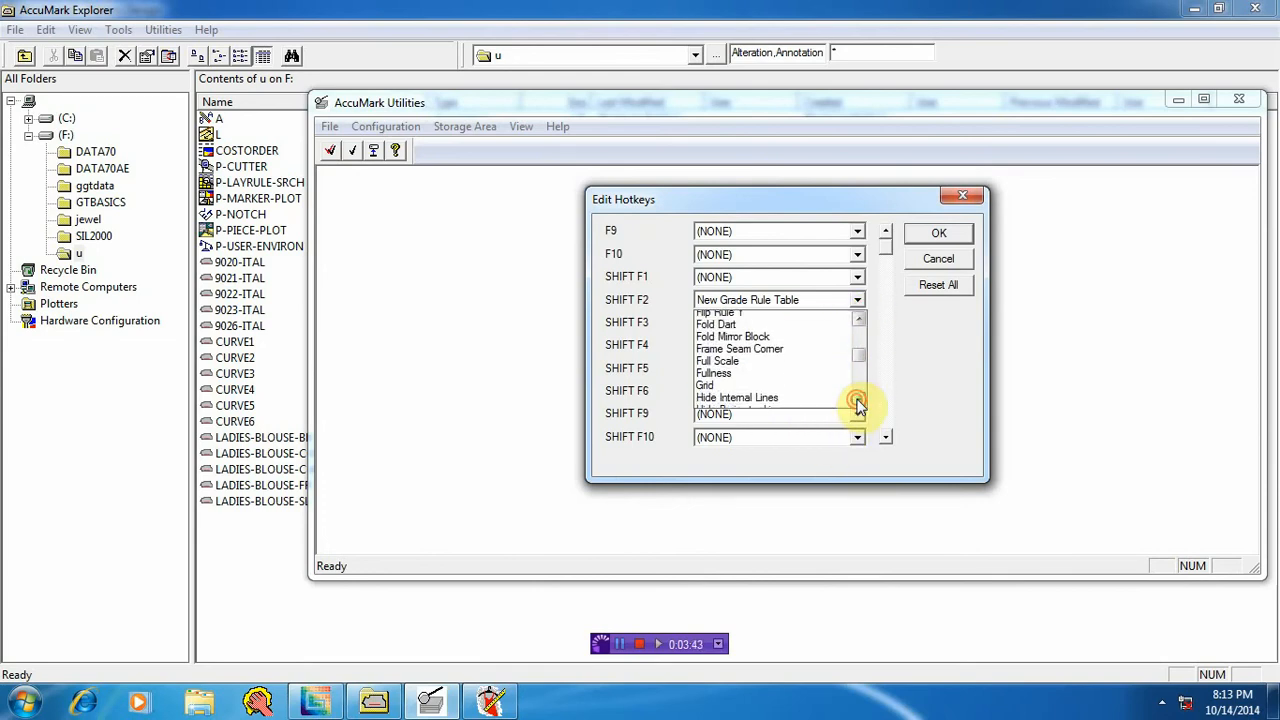
click(858, 402)
click(858, 402)
click(858, 402)
click(858, 402)
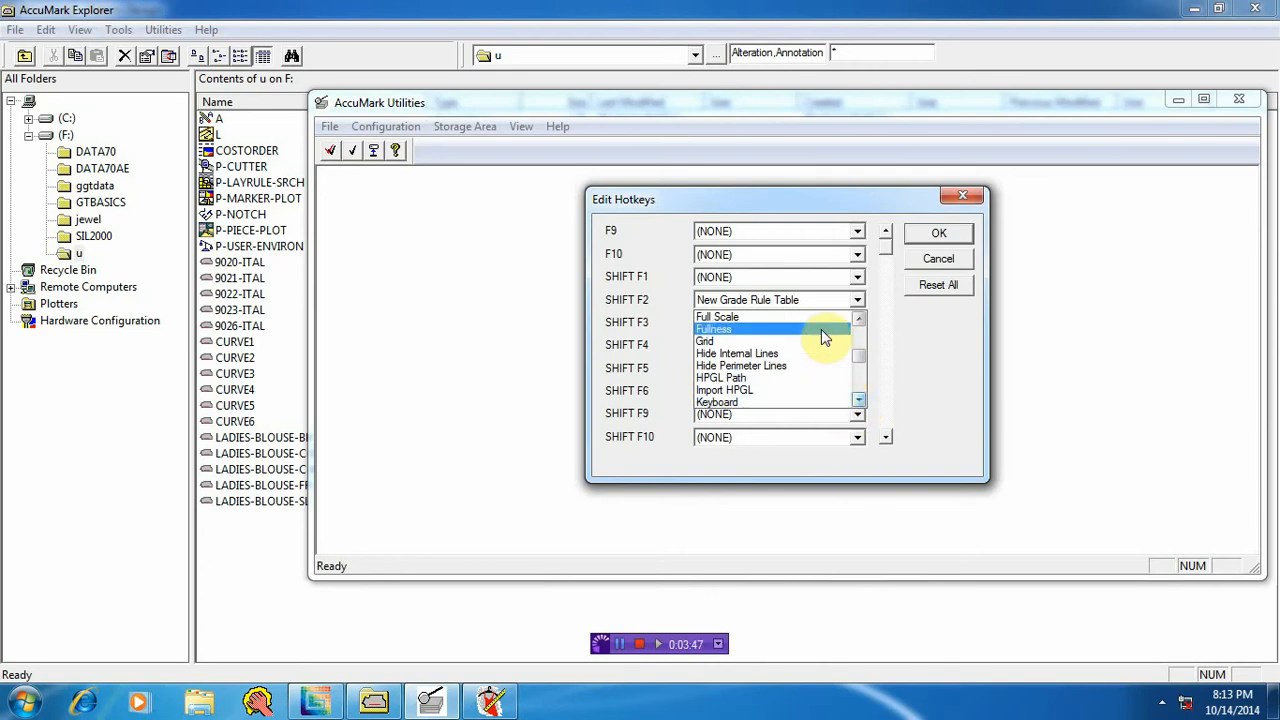
click(858, 402)
click(858, 402)
click(858, 402)
click(858, 402)
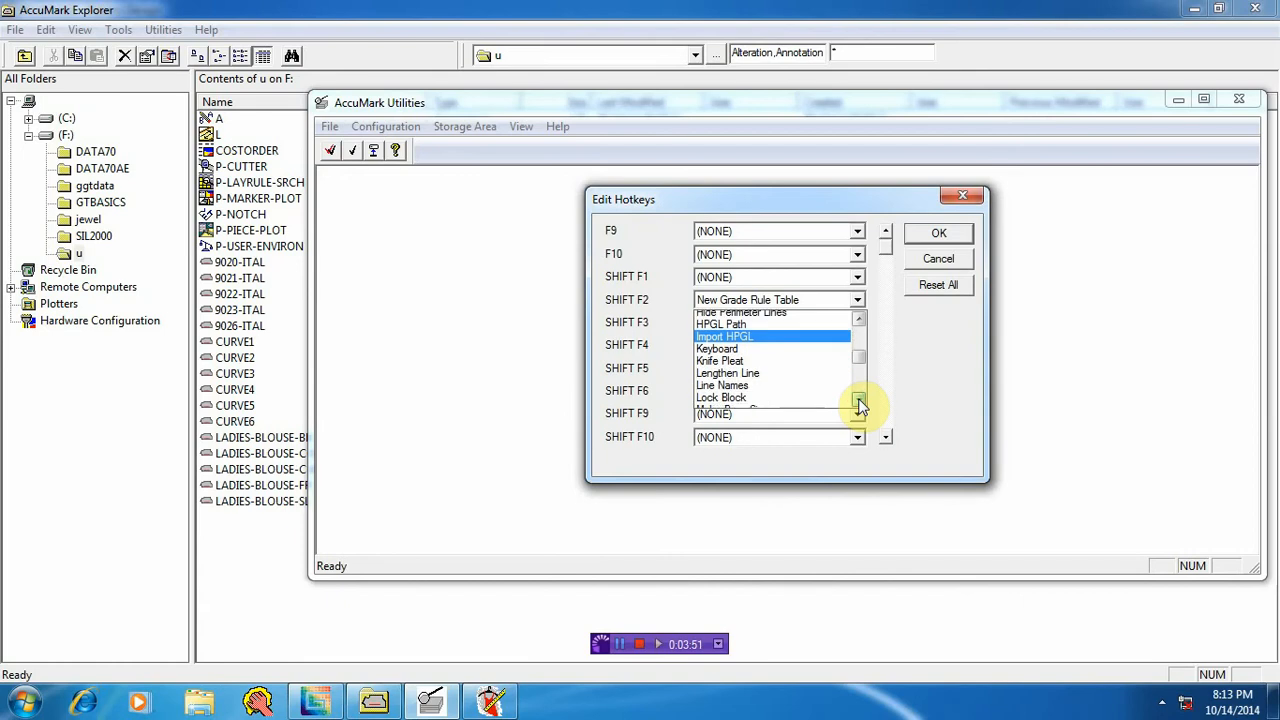
click(858, 402)
click(858, 402)
click(858, 402)
click(858, 402)
click(858, 402)
click(858, 402)
click(858, 402)
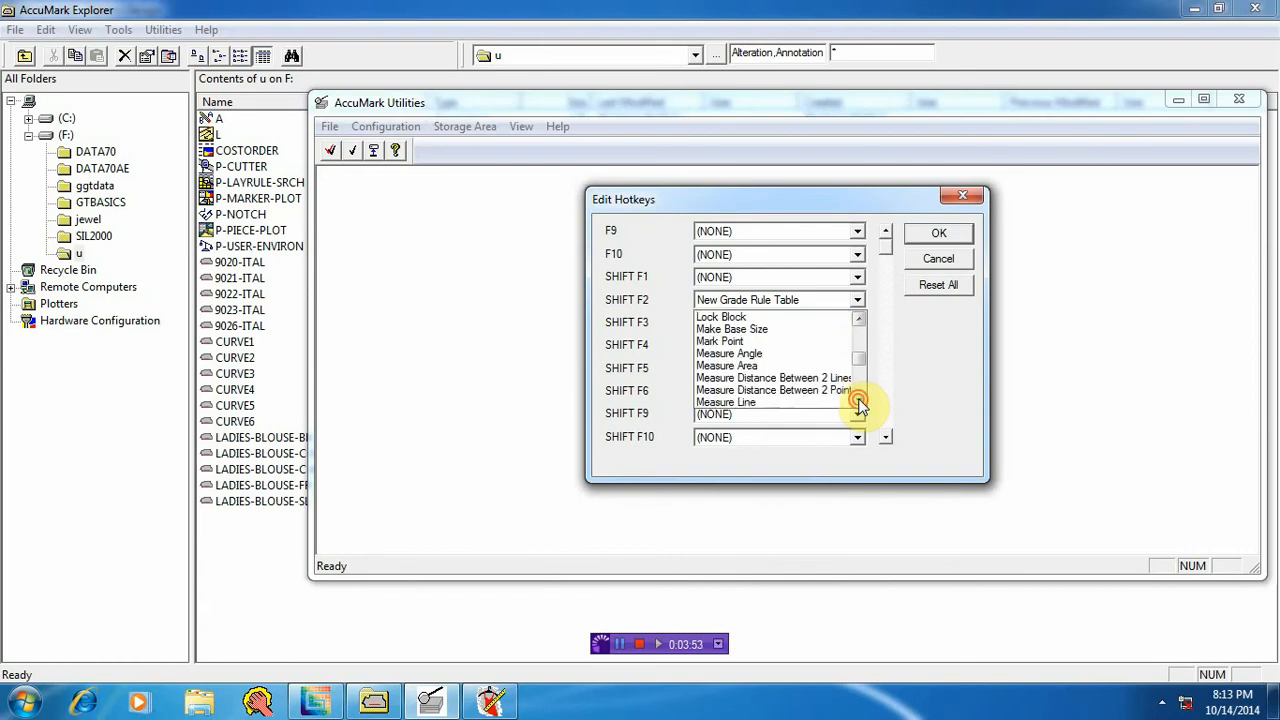
click(858, 402)
click(858, 402)
click(858, 402)
click(858, 402)
click(858, 402)
click(858, 402)
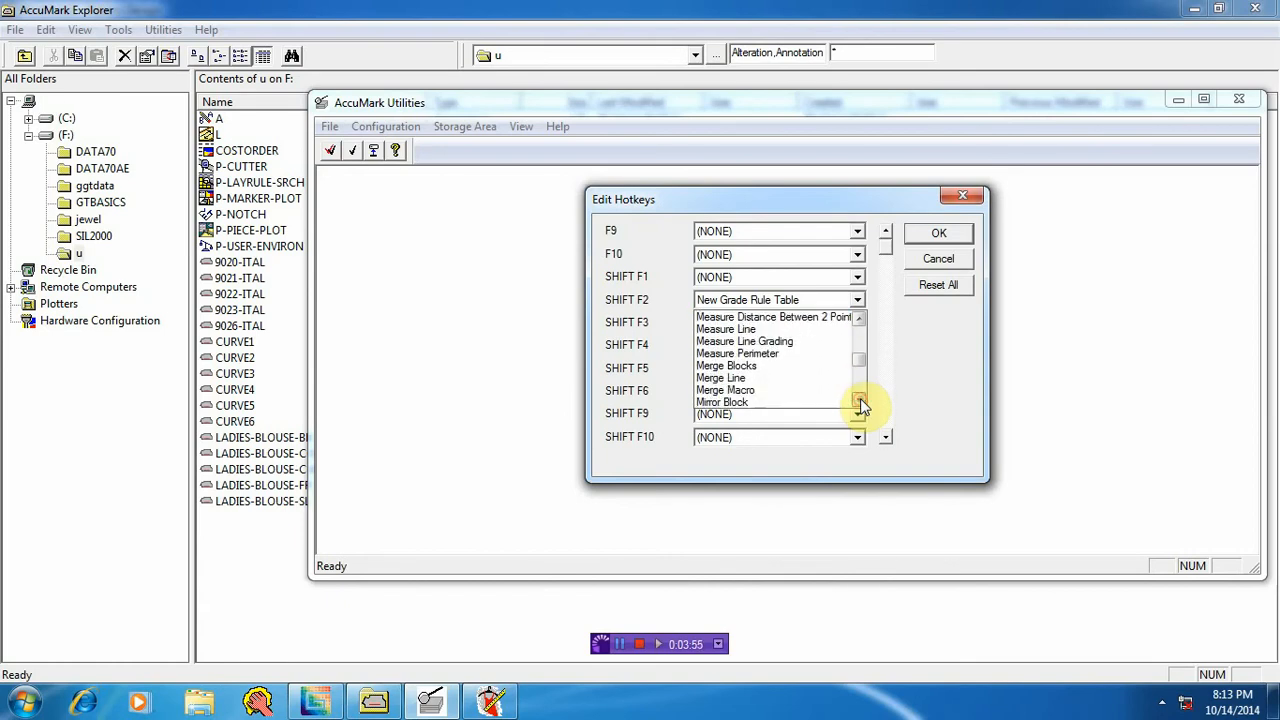
click(858, 402)
click(858, 402)
click(858, 402)
click(858, 402)
click(858, 402)
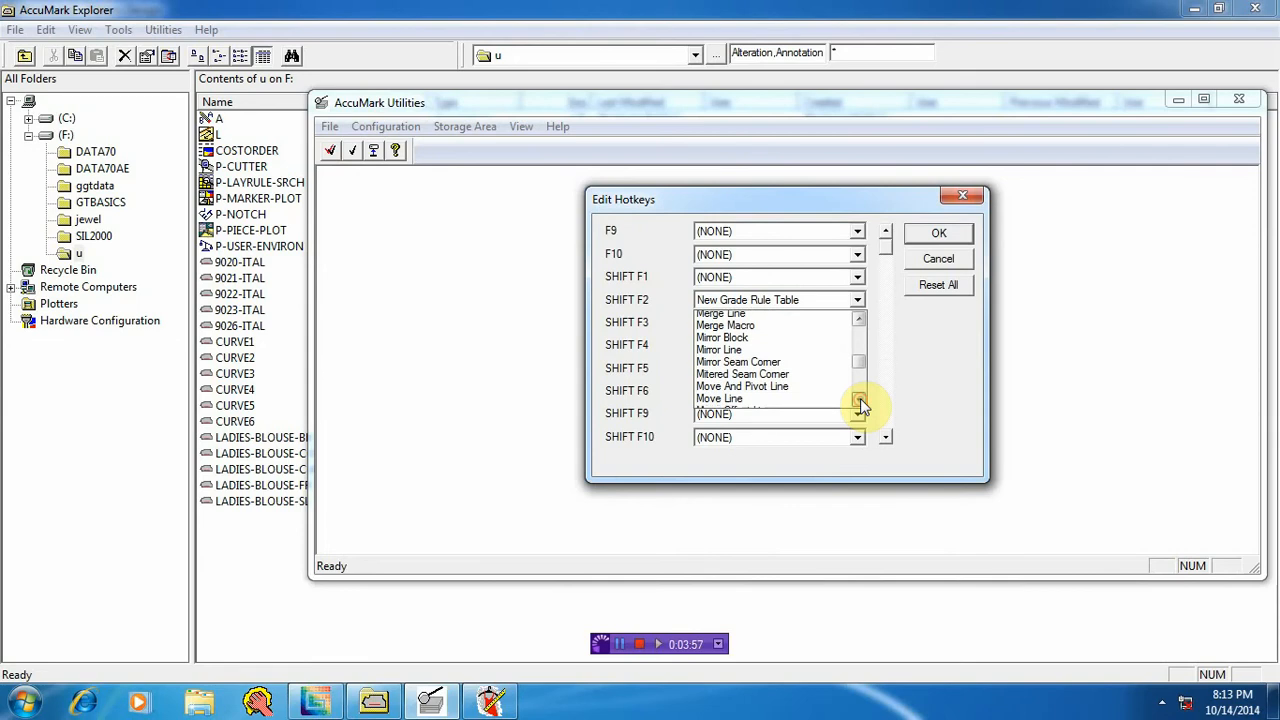
click(858, 402)
click(858, 402)
click(858, 402)
click(858, 402)
click(858, 402)
click(858, 402)
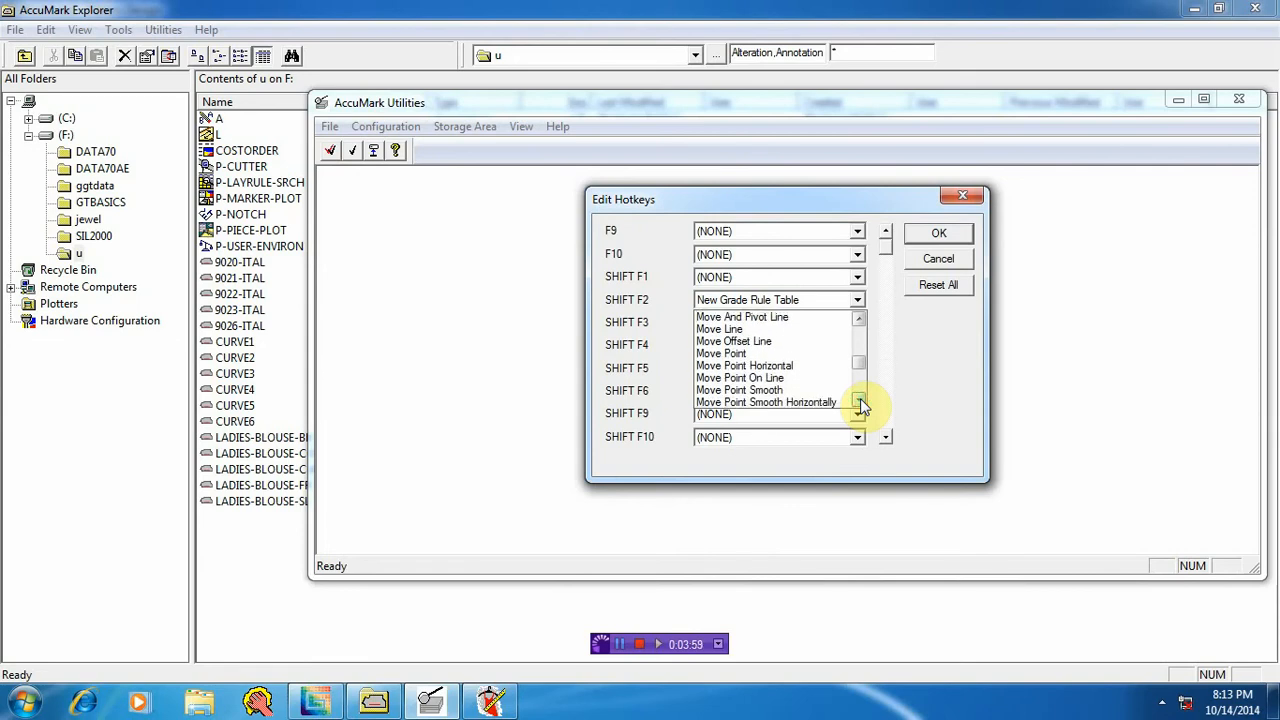
click(858, 402)
click(858, 402)
click(858, 402)
click(858, 402)
click(858, 402)
click(858, 402)
click(858, 402)
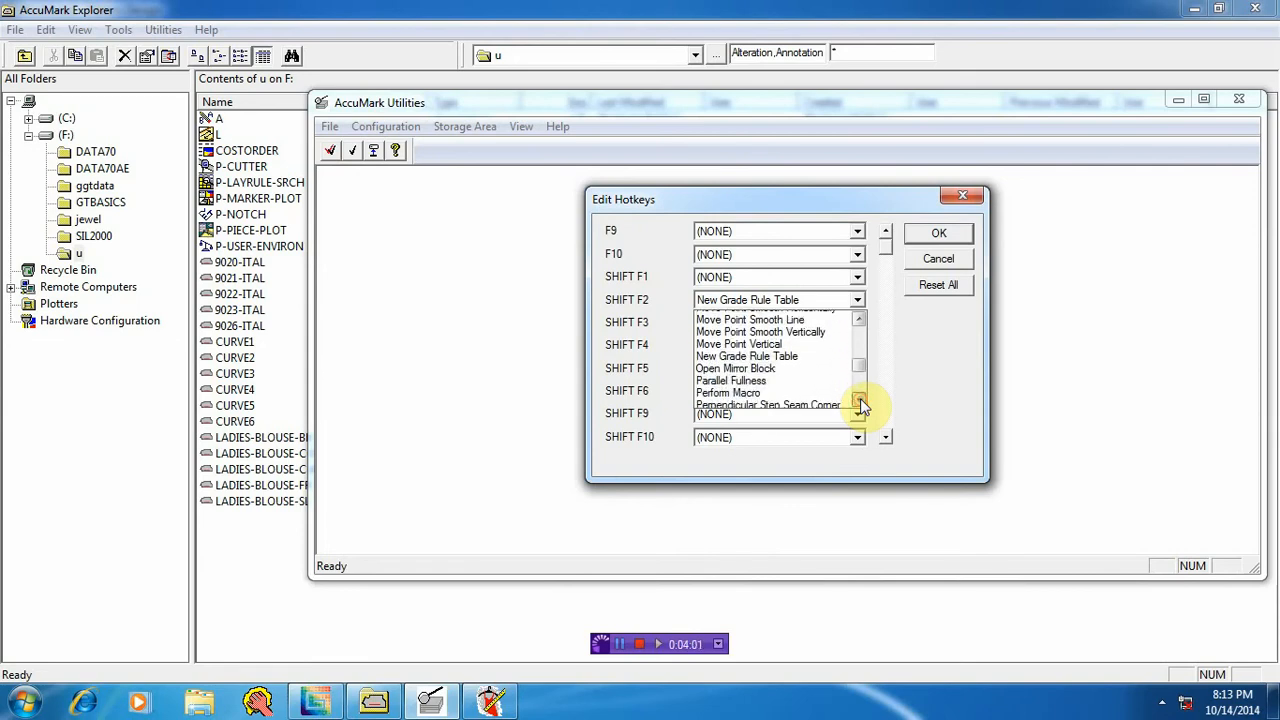
click(858, 402)
click(858, 402)
click(860, 401)
click(860, 401)
click(860, 401)
click(860, 401)
click(860, 401)
click(860, 401)
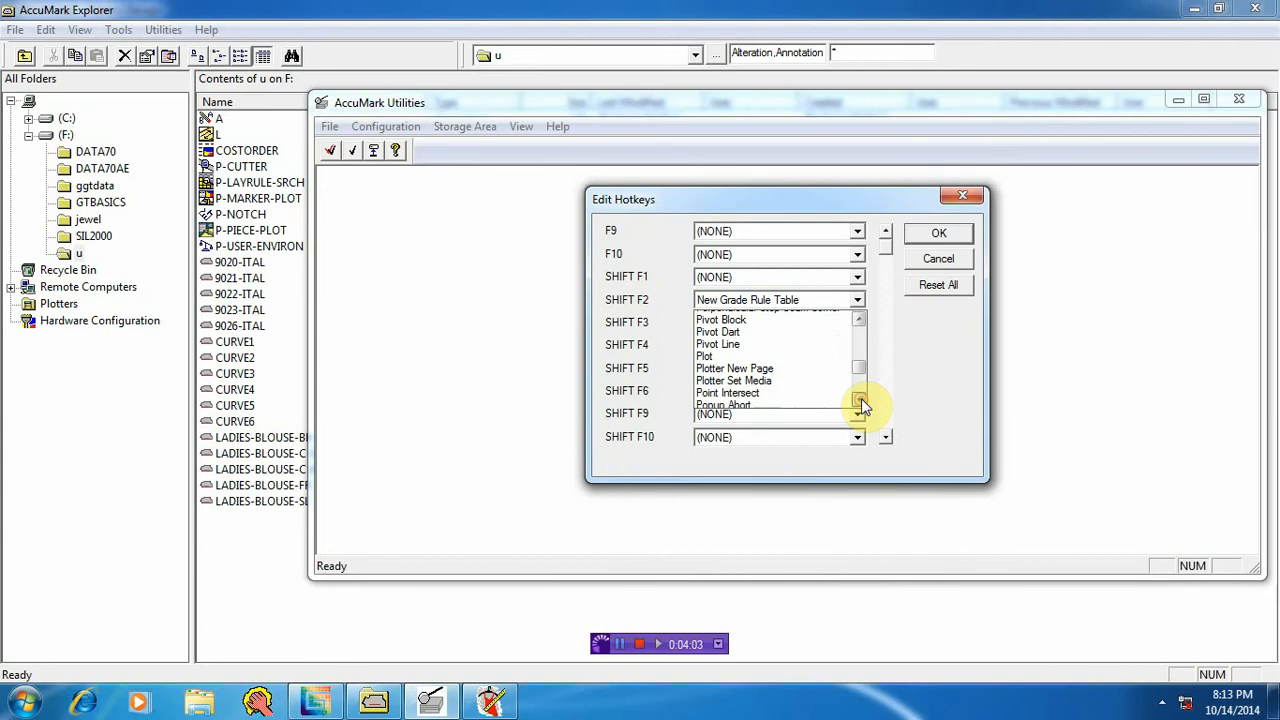
click(860, 401)
click(860, 401)
click(860, 401)
click(860, 401)
click(860, 401)
click(860, 401)
click(860, 401)
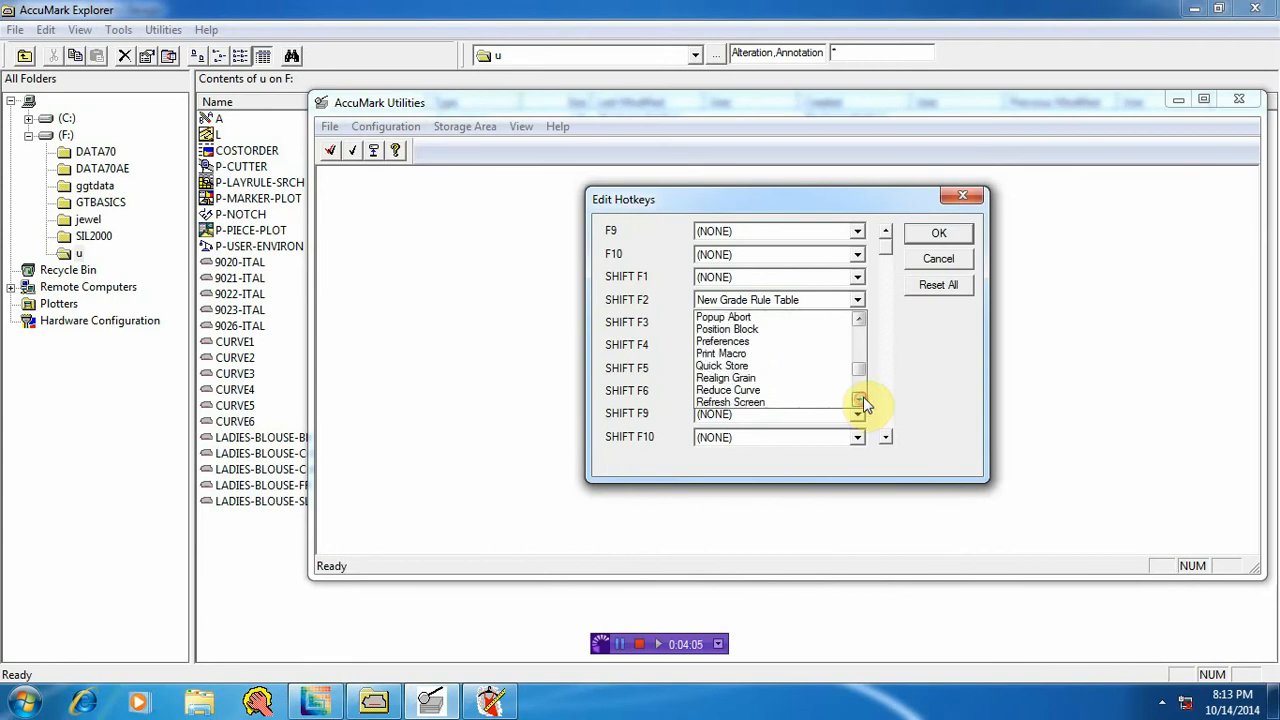
Step: Return to the start of the SHIFT F2 function choices and look through them from Add Point to Clip Line
drag(864, 373, 875, 348)
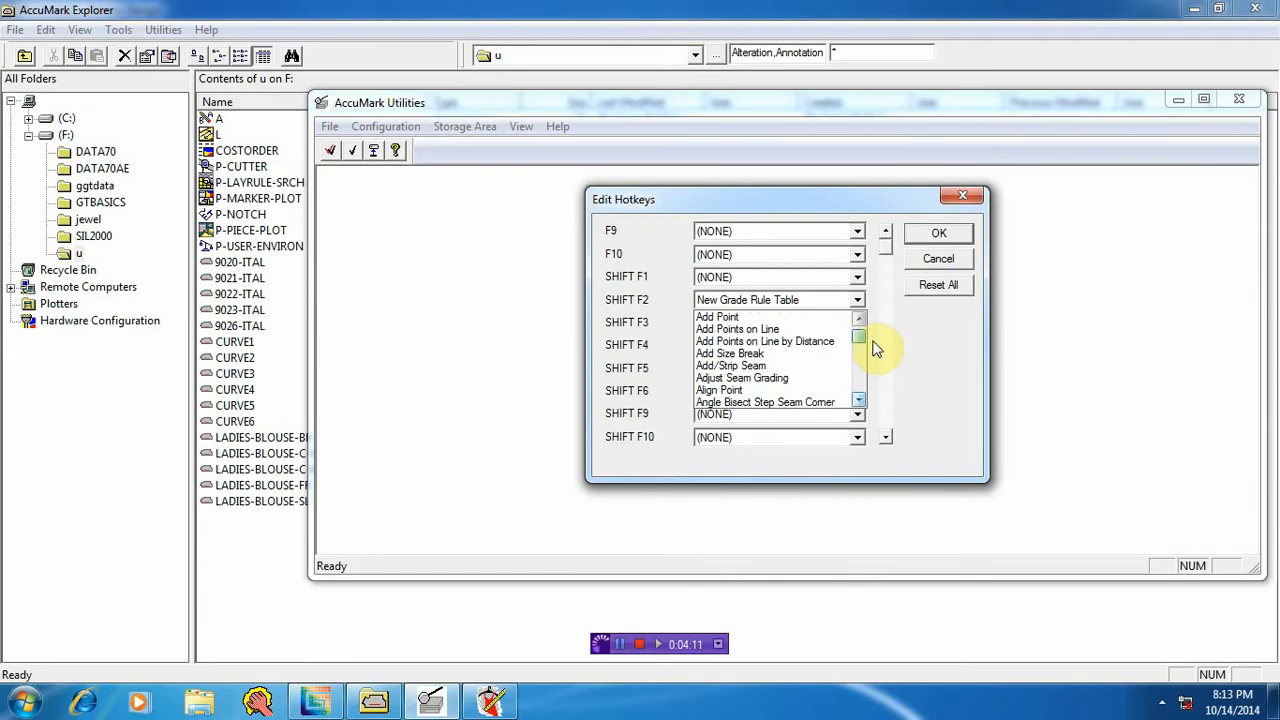
click(861, 405)
click(861, 405)
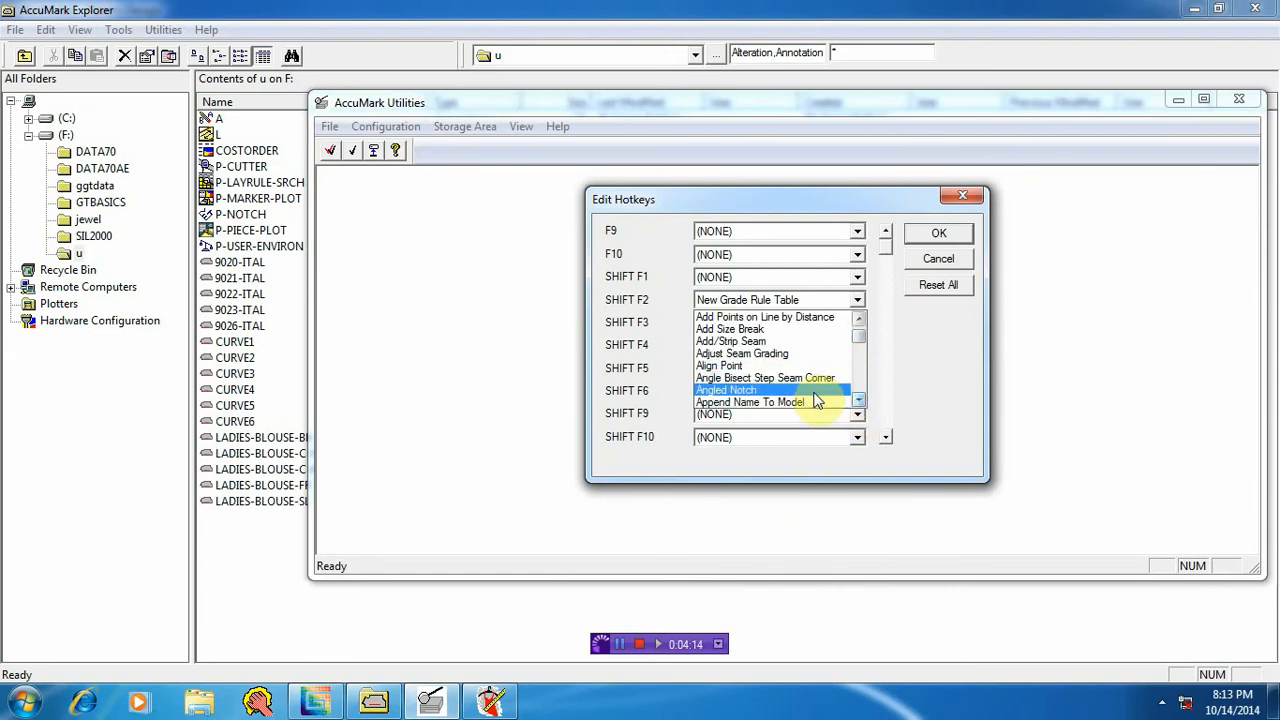
click(859, 401)
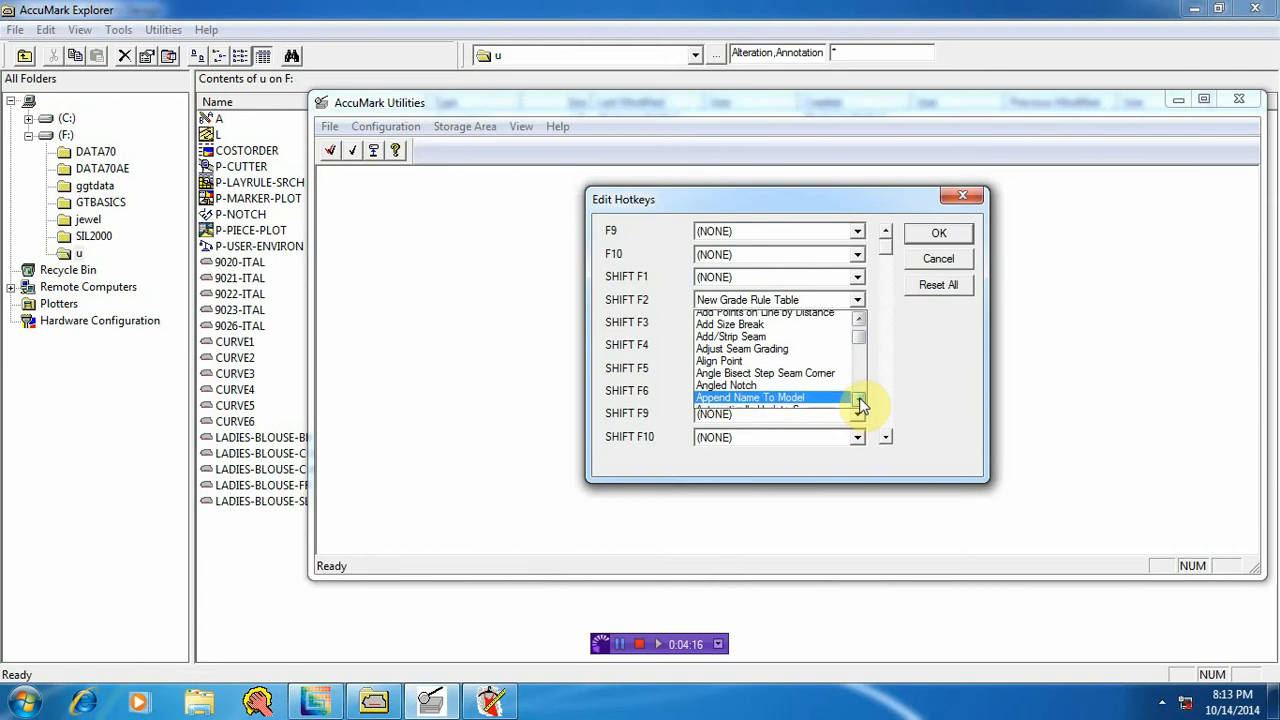
click(859, 401)
click(859, 401)
click(859, 401)
click(859, 401)
click(859, 401)
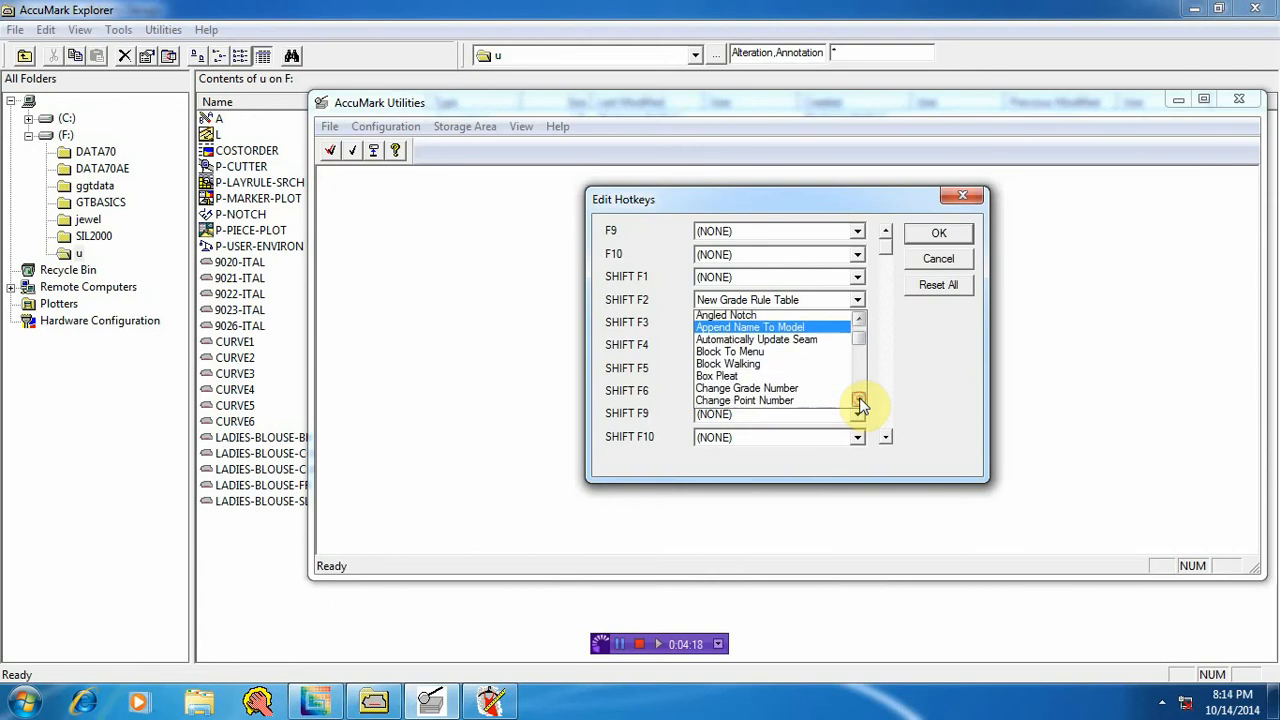
click(859, 401)
click(859, 401)
click(859, 401)
click(859, 401)
click(859, 401)
click(859, 401)
click(859, 401)
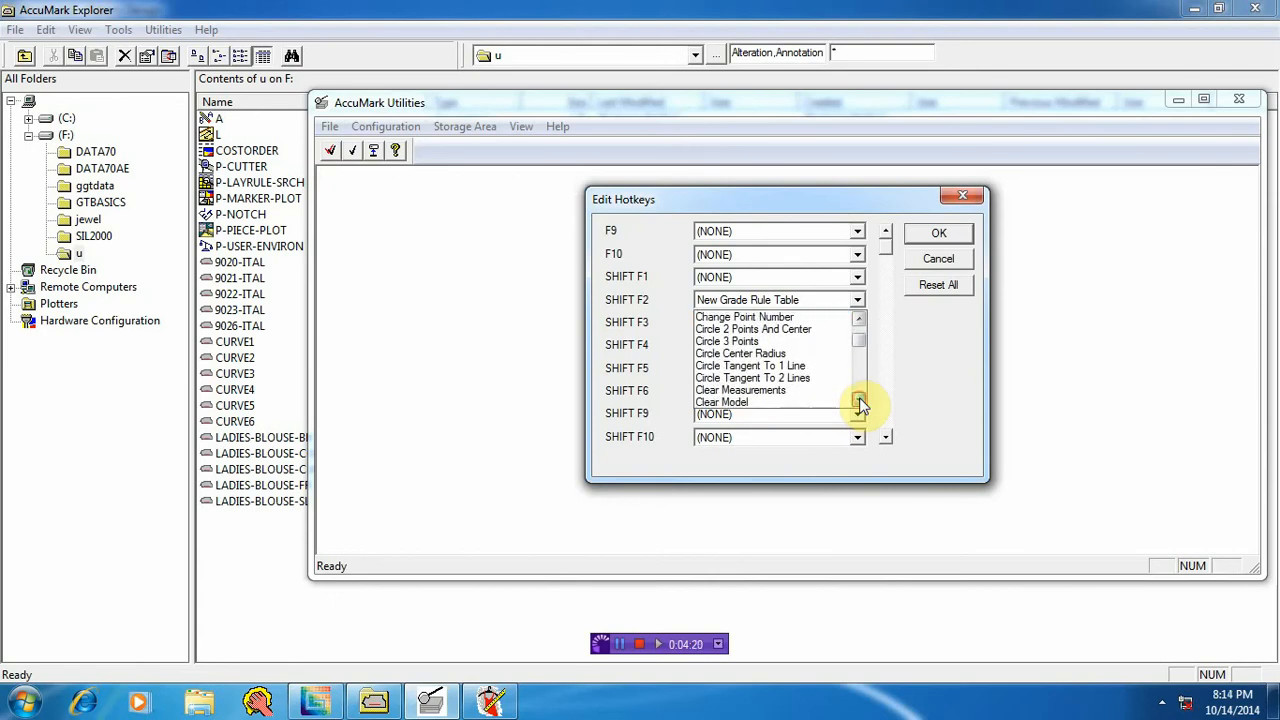
click(859, 401)
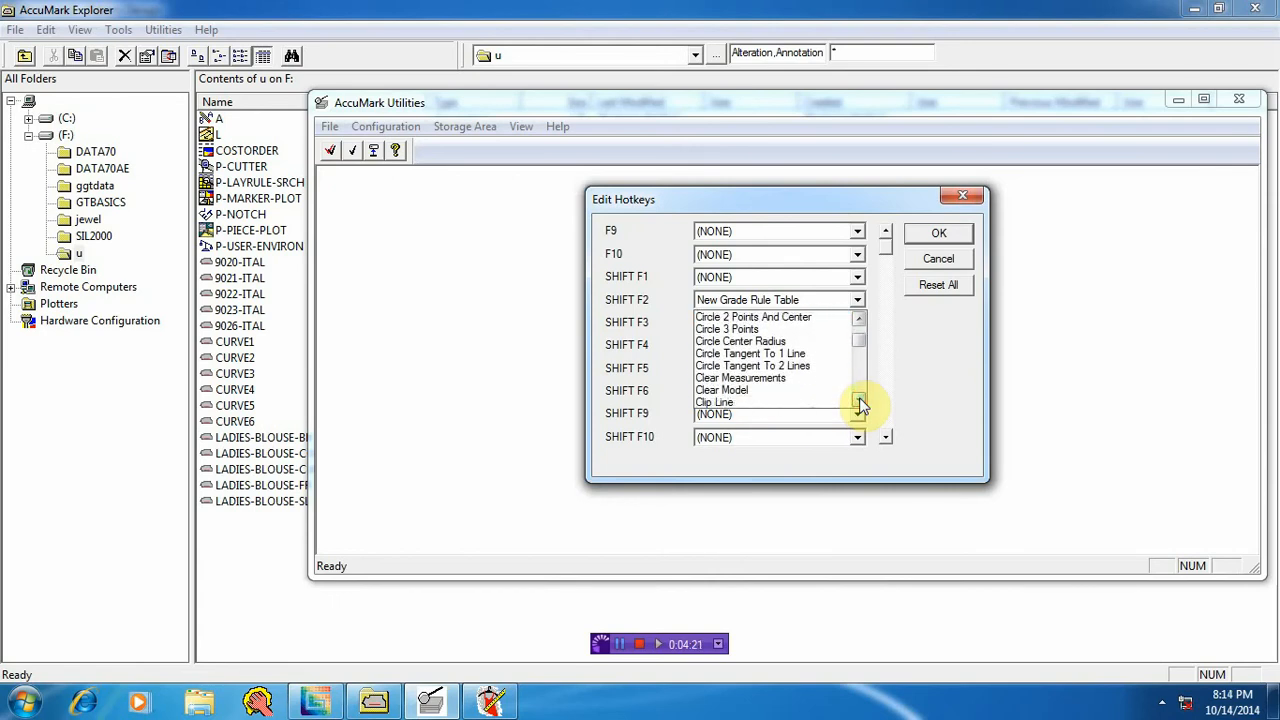
Step: Switch to Pattern Design and check which notch commands already have keyboard shortcuts
click(489, 704)
click(167, 36)
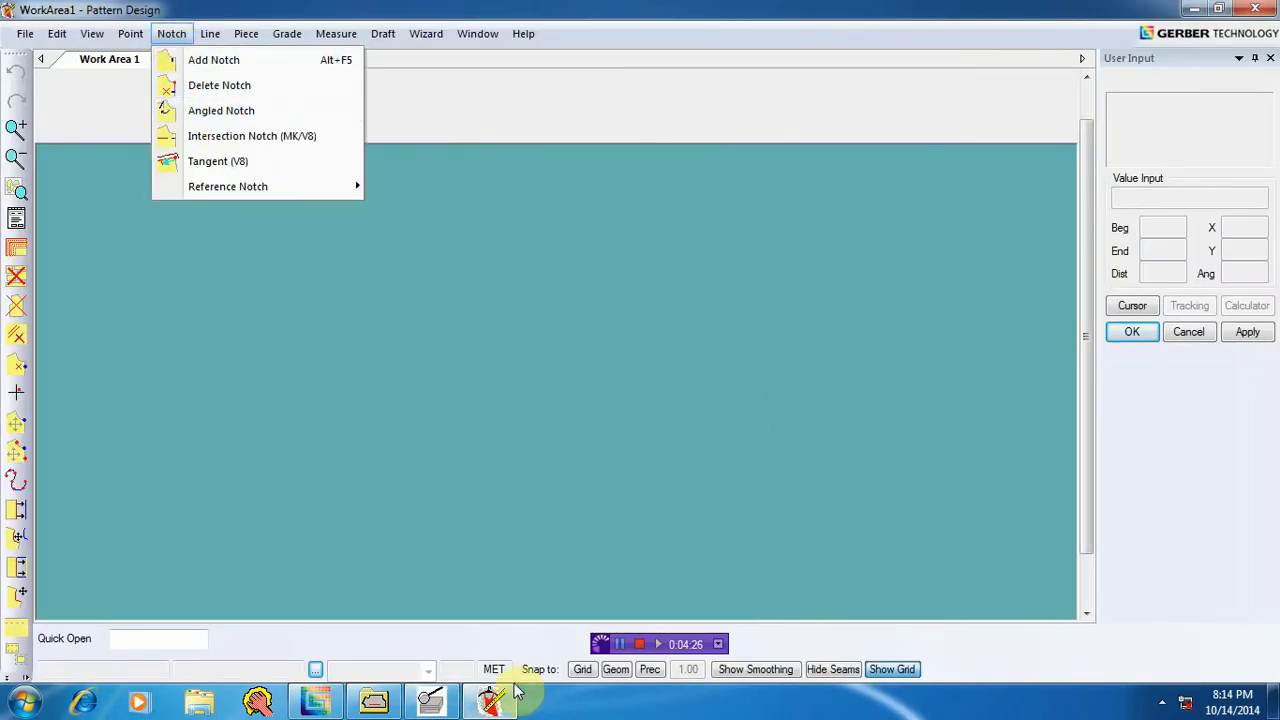
Step: Return to the hotkey editor in AccuMark Utilities, set the SHIFT F2 hotkey to Angled Notch and save the assignments
click(493, 704)
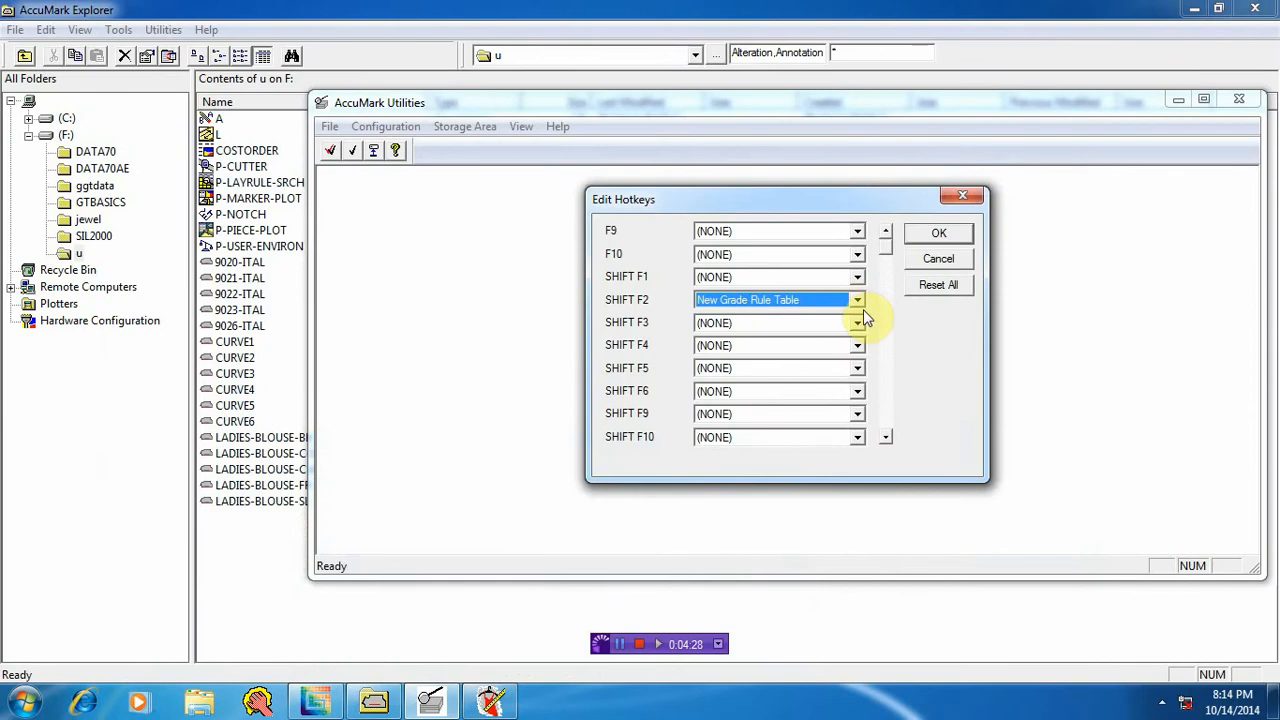
click(859, 303)
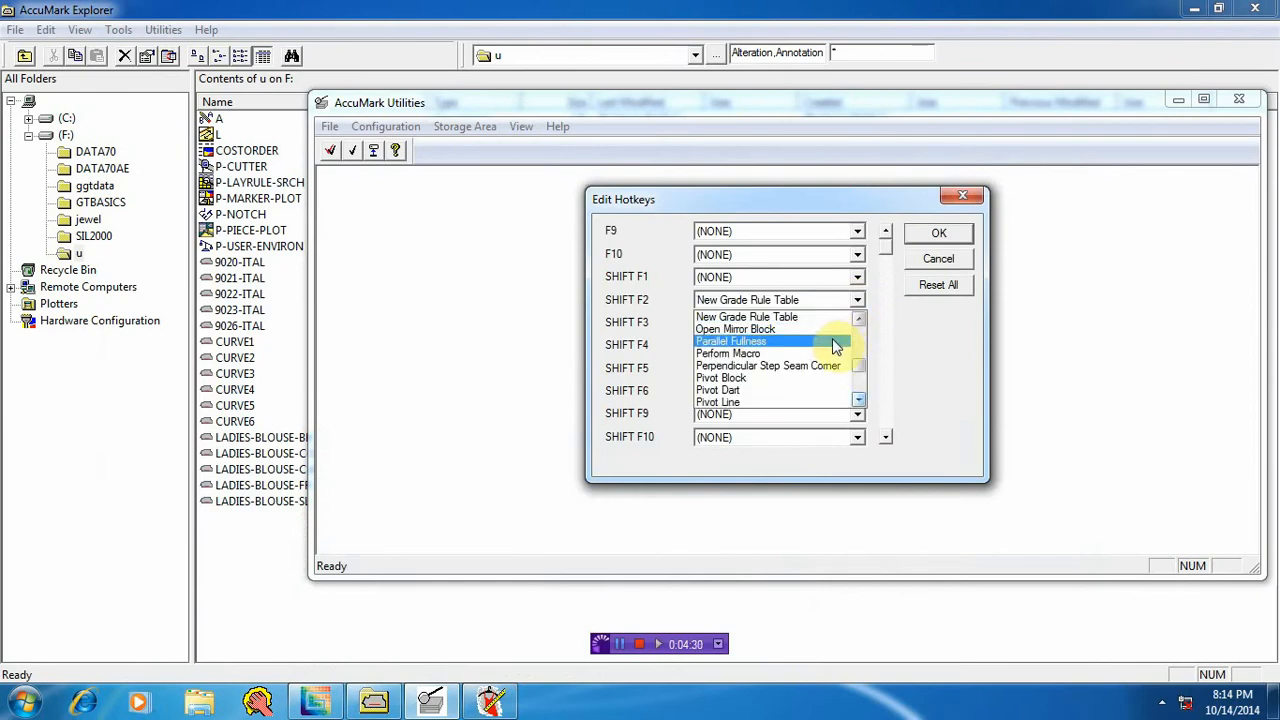
scroll(824, 335, up, 3)
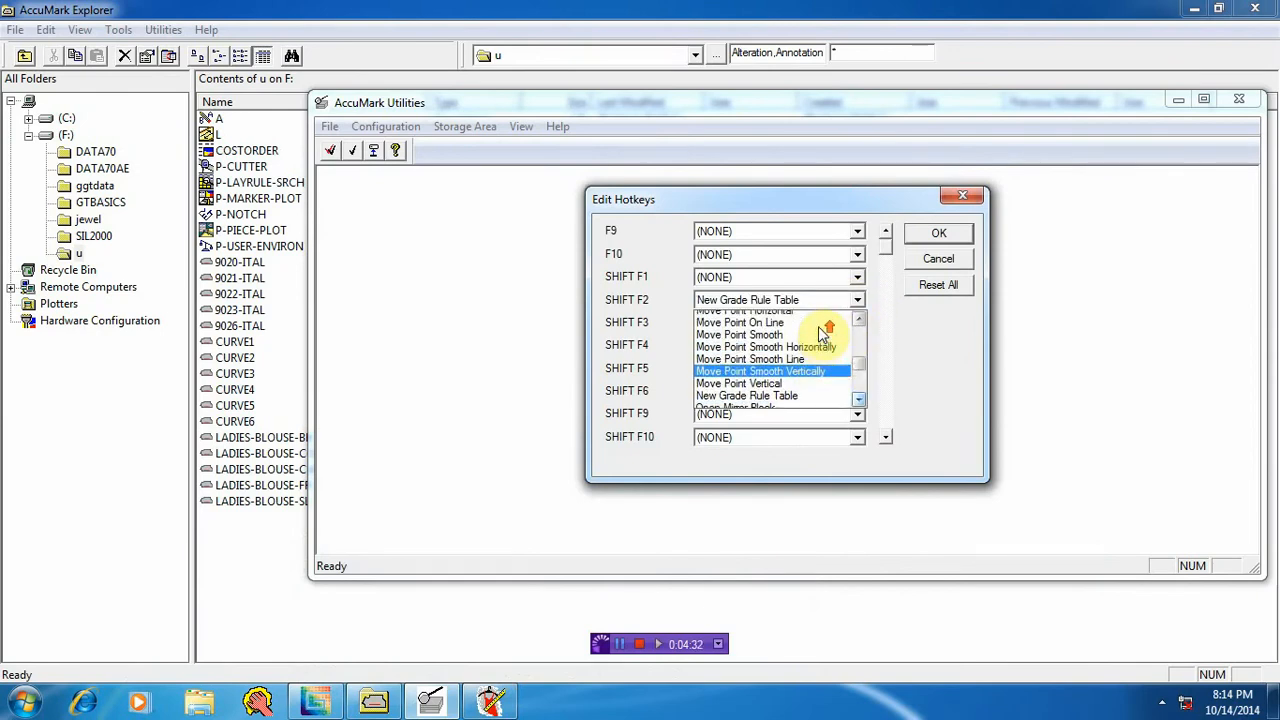
scroll(820, 333, up, 3)
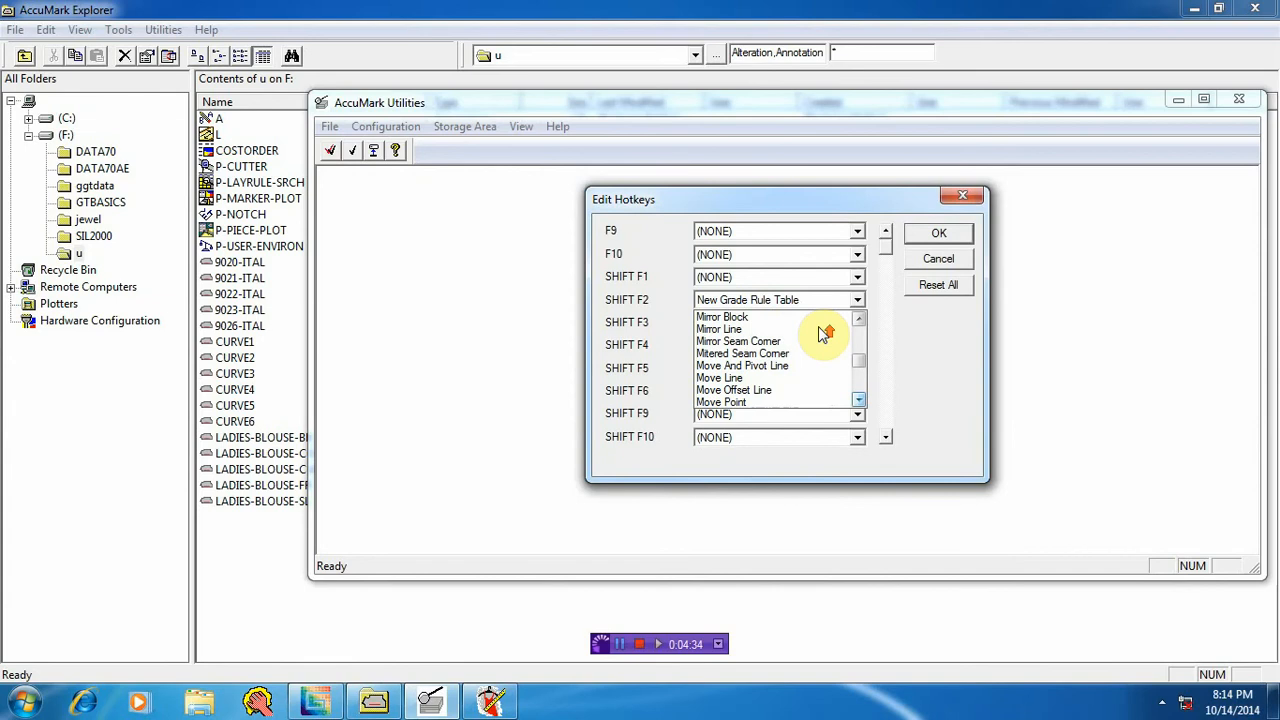
key(Home)
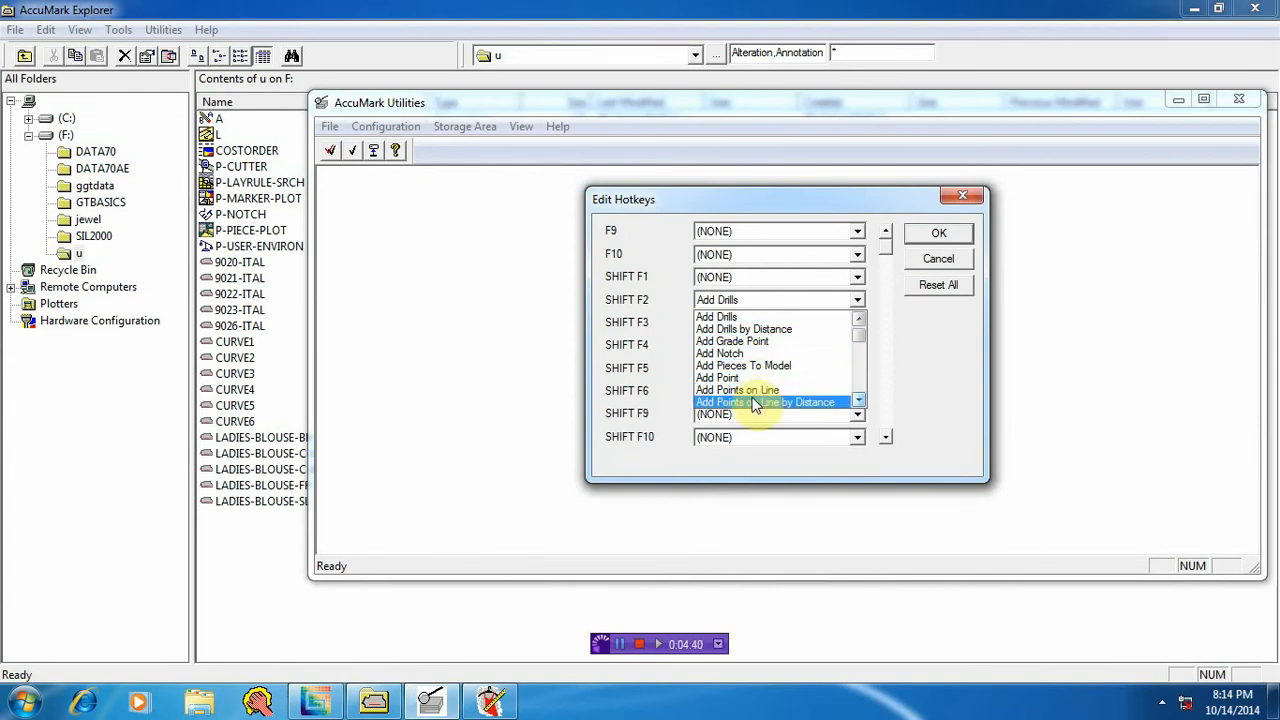
scroll(753, 403, down, 1)
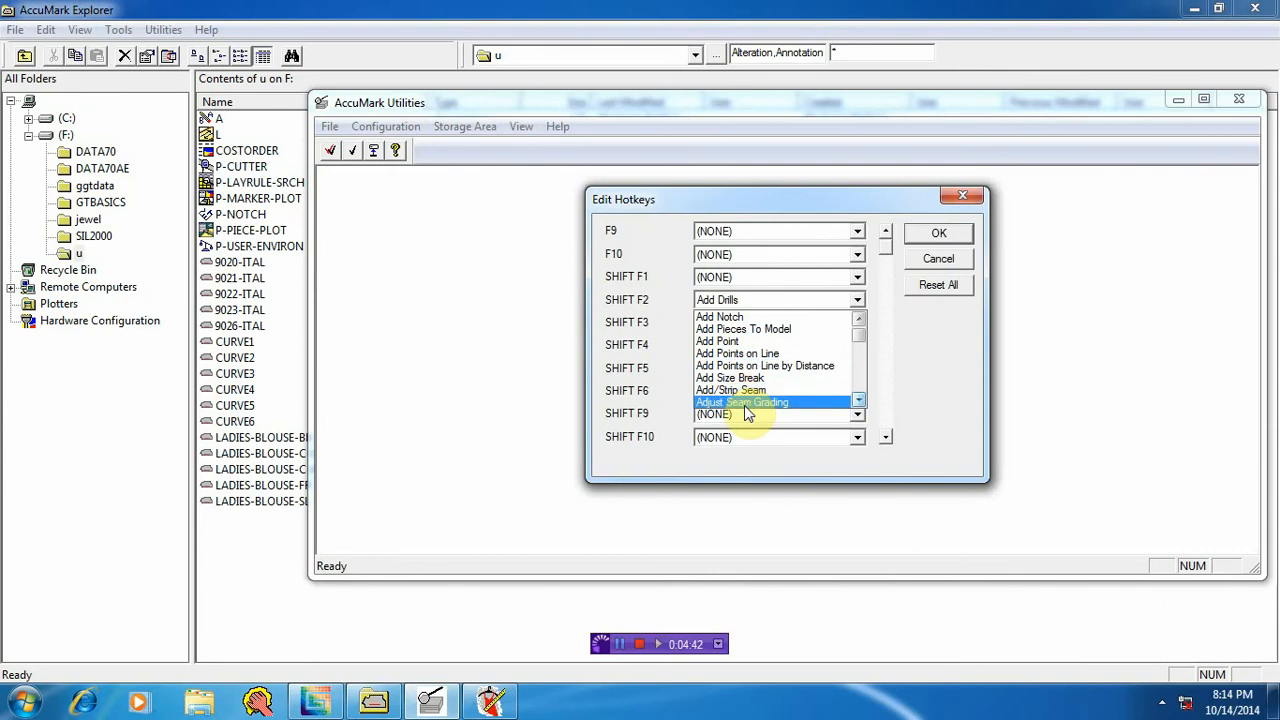
scroll(748, 410, down, 1)
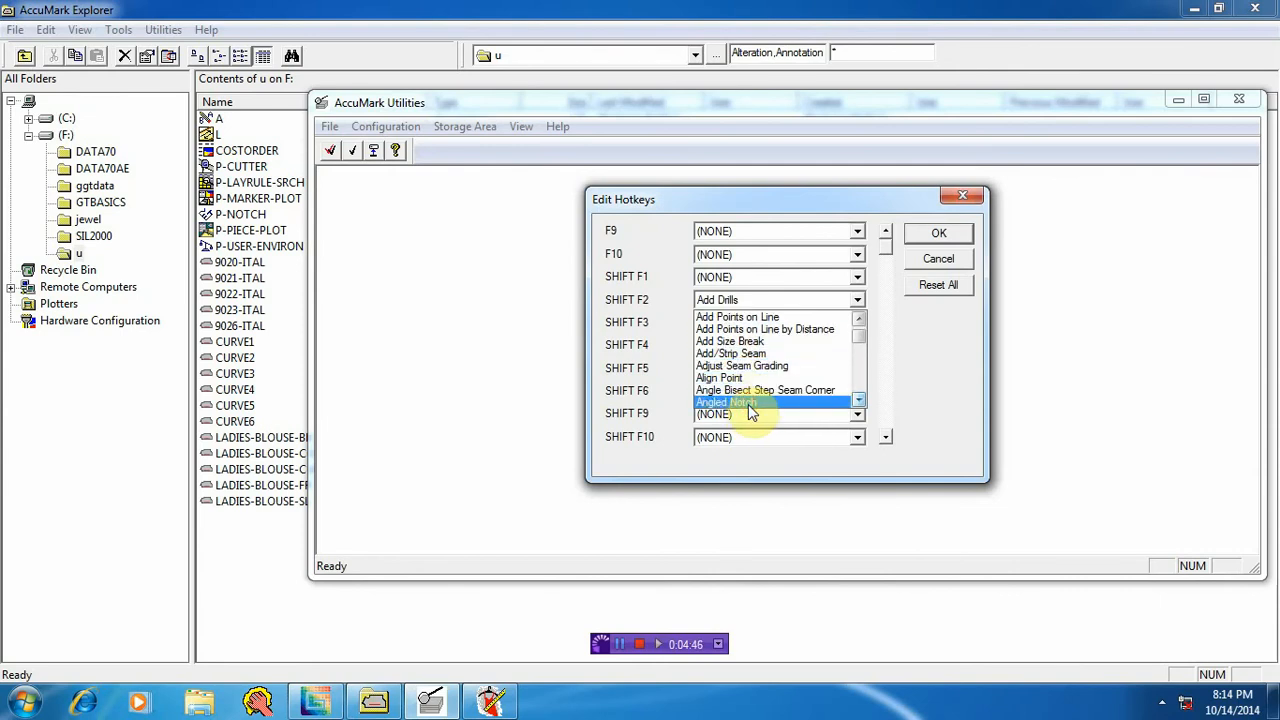
click(748, 404)
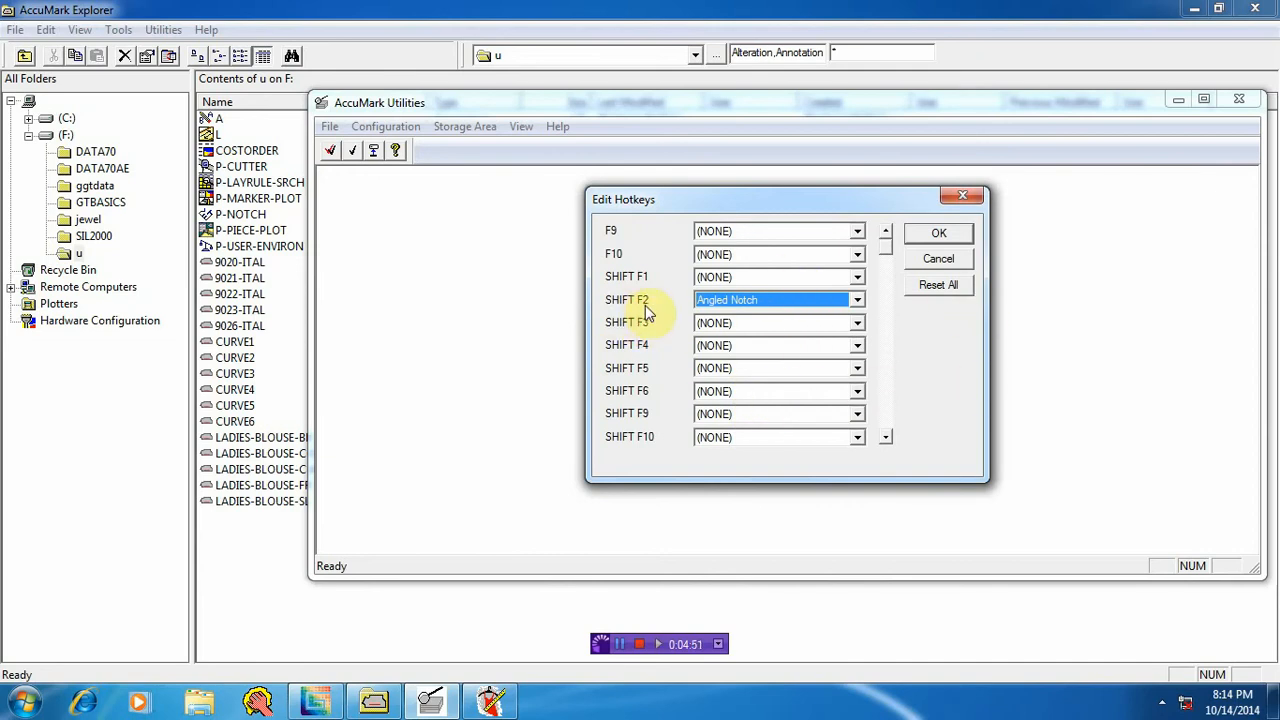
click(940, 234)
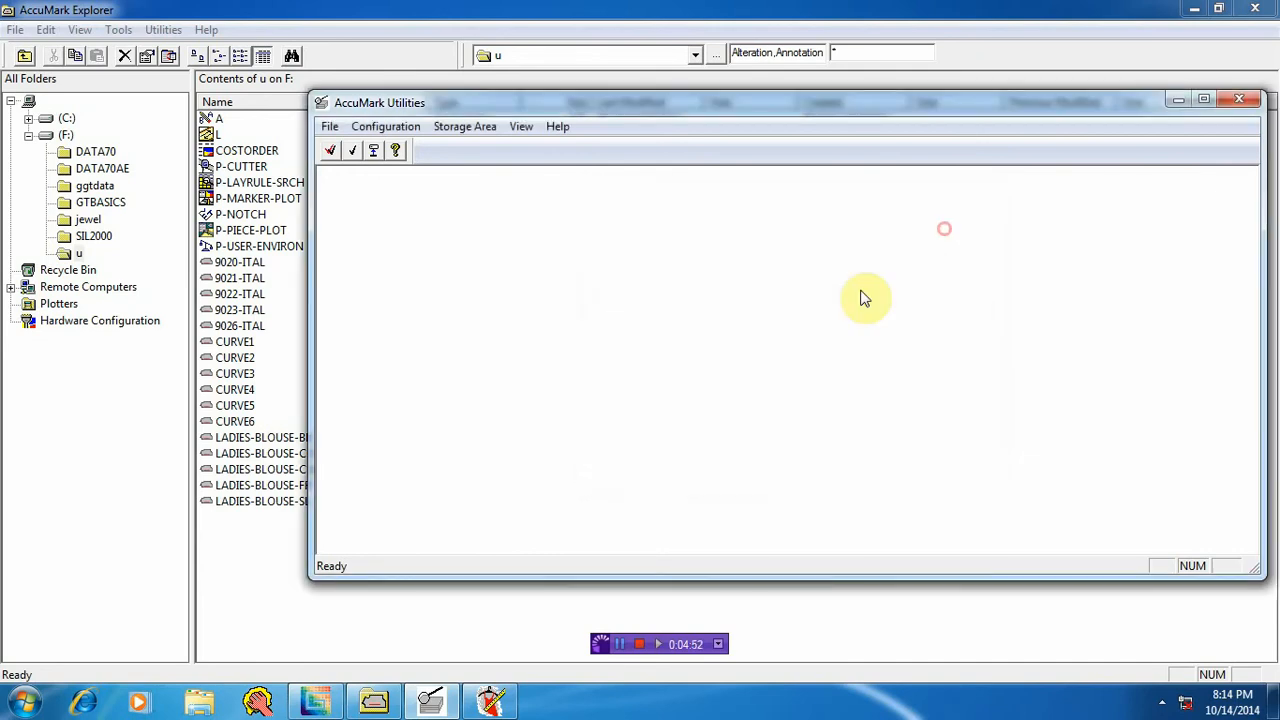
Step: Close AccuMark Utilities and return to Pattern Design
click(490, 702)
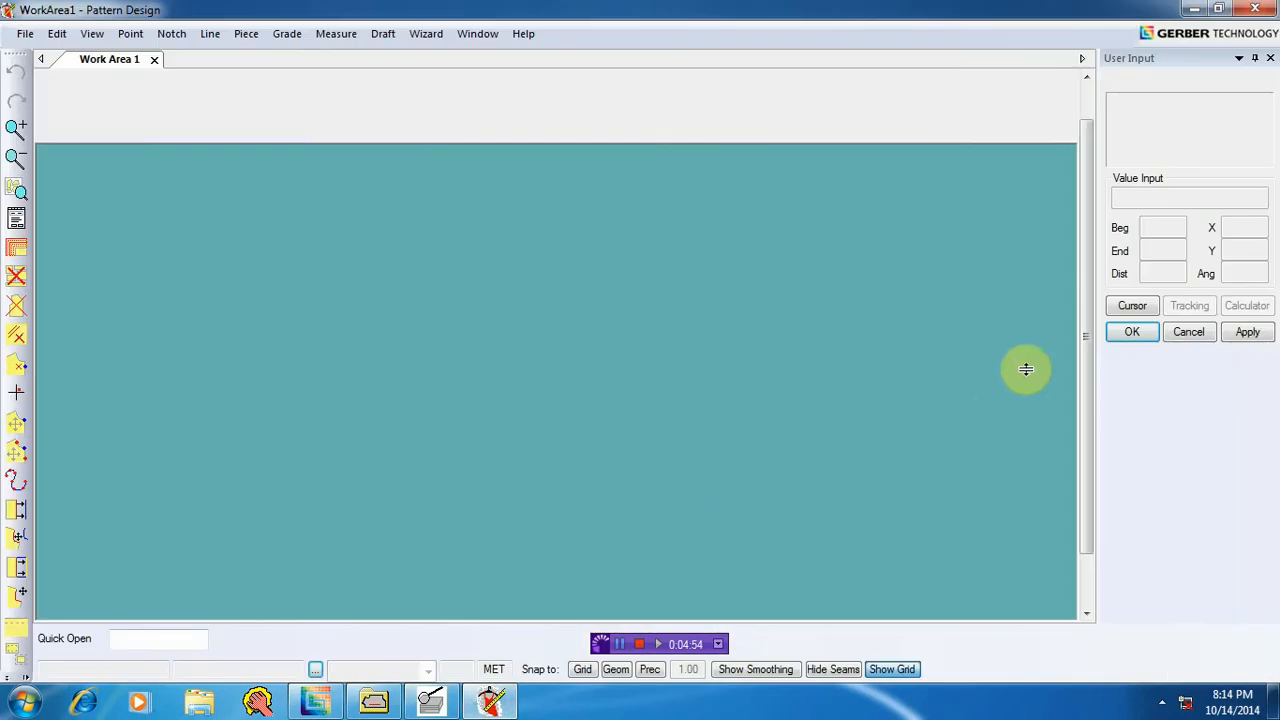
click(431, 702)
click(1256, 99)
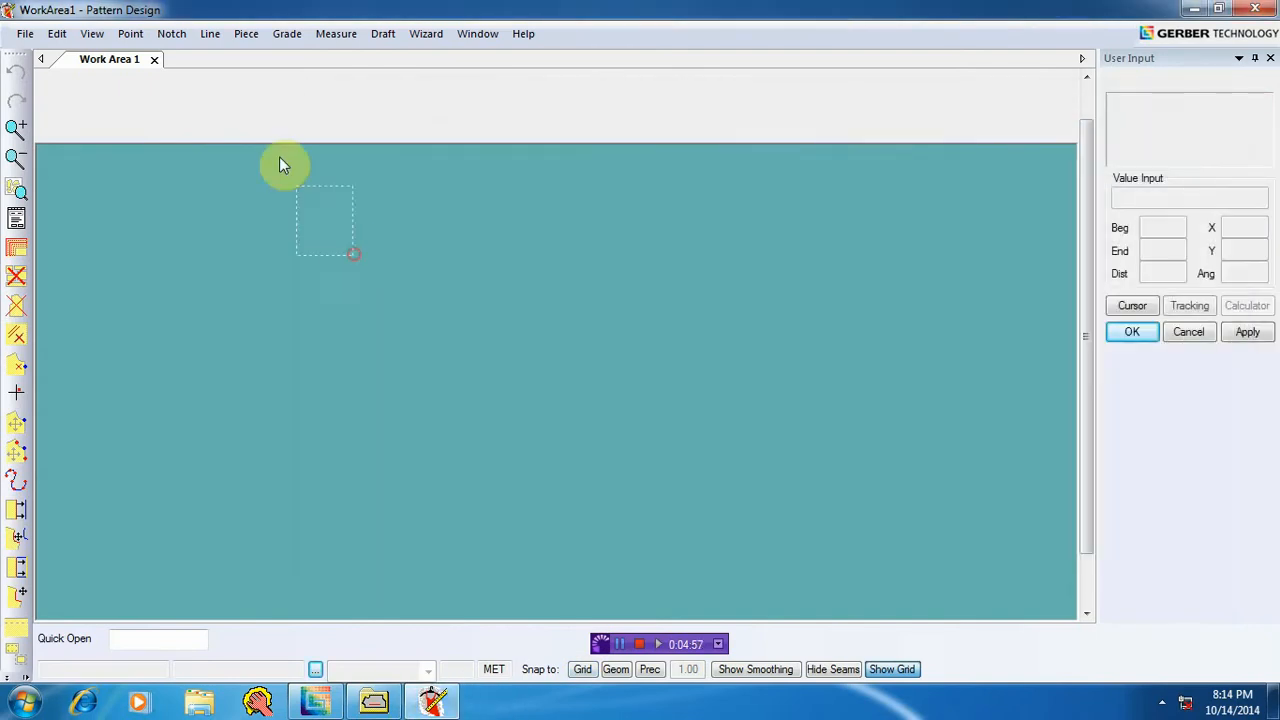
Step: Open the LADIES-BLOUSE model from DATA70 and place its LADIES-BLOUSE-BK piece in the work area
click(22, 34)
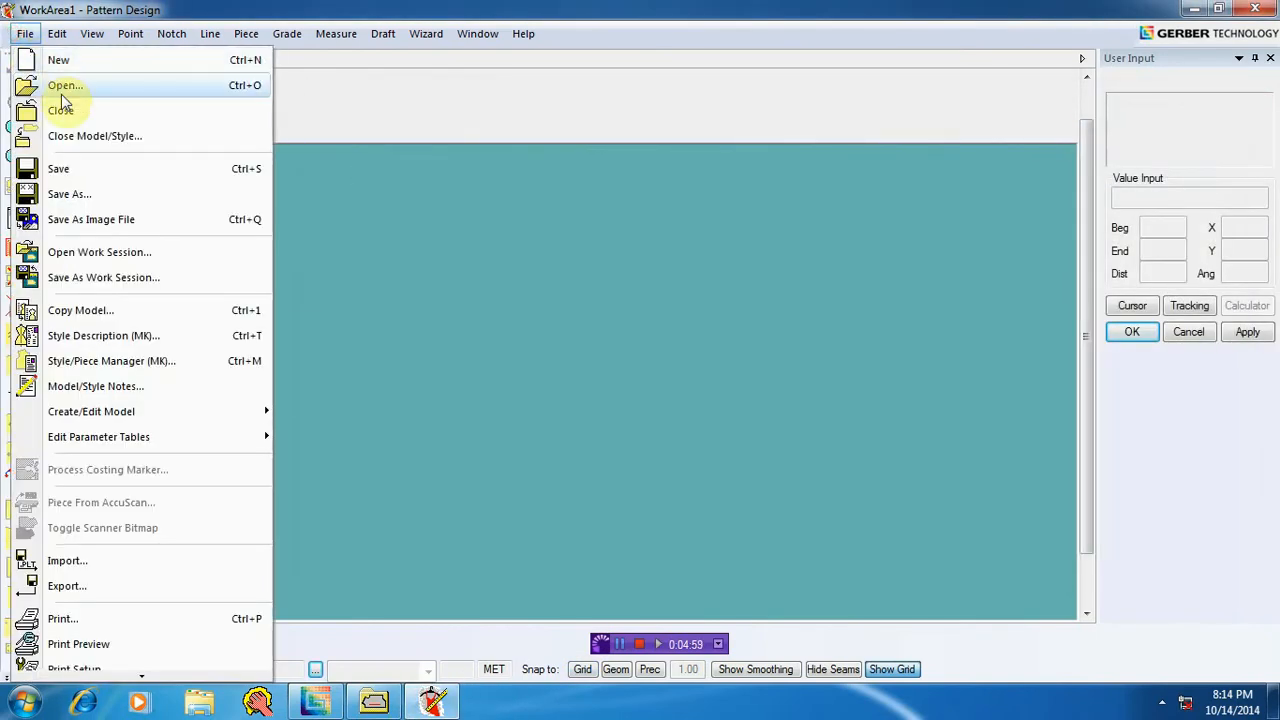
click(62, 88)
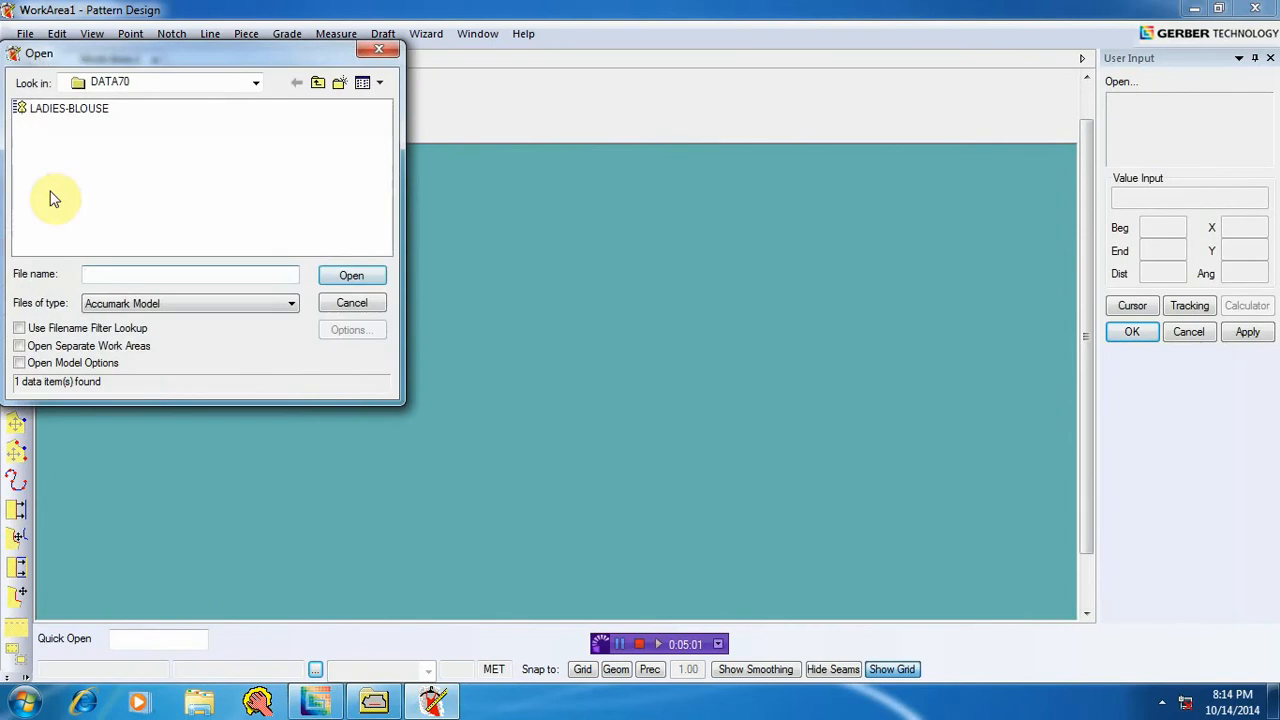
click(80, 110)
click(347, 280)
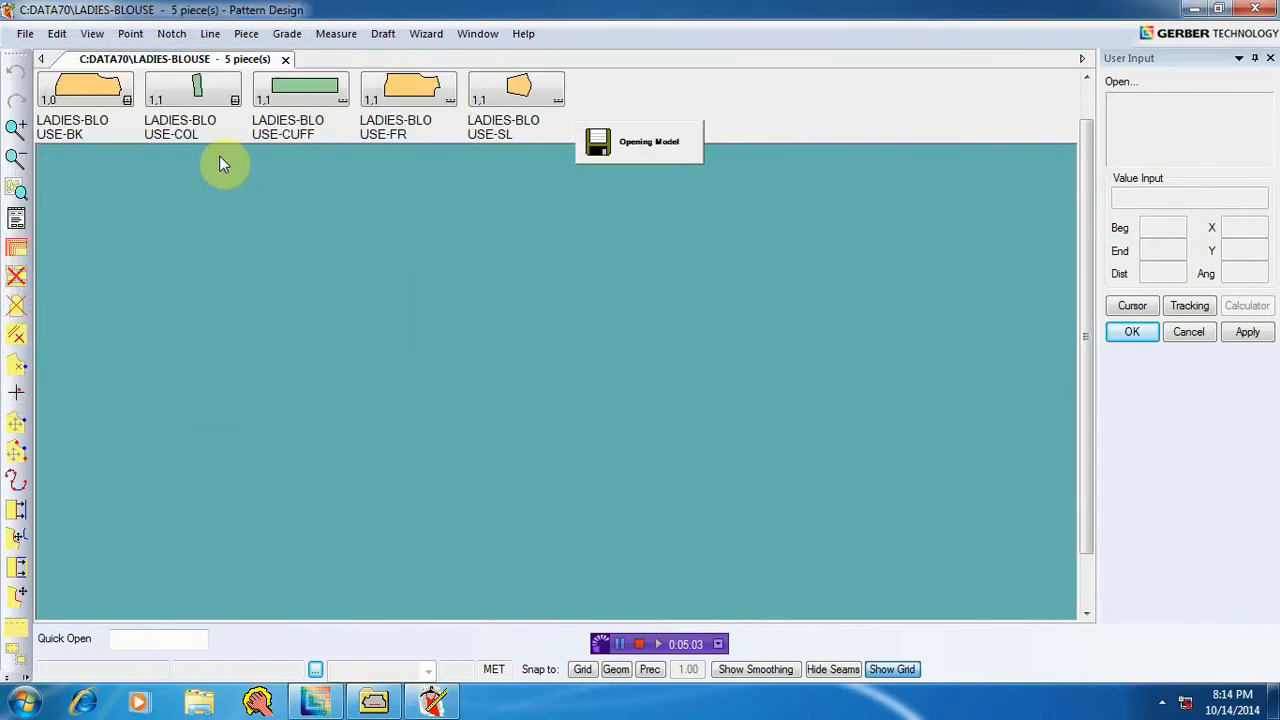
drag(125, 95, 451, 349)
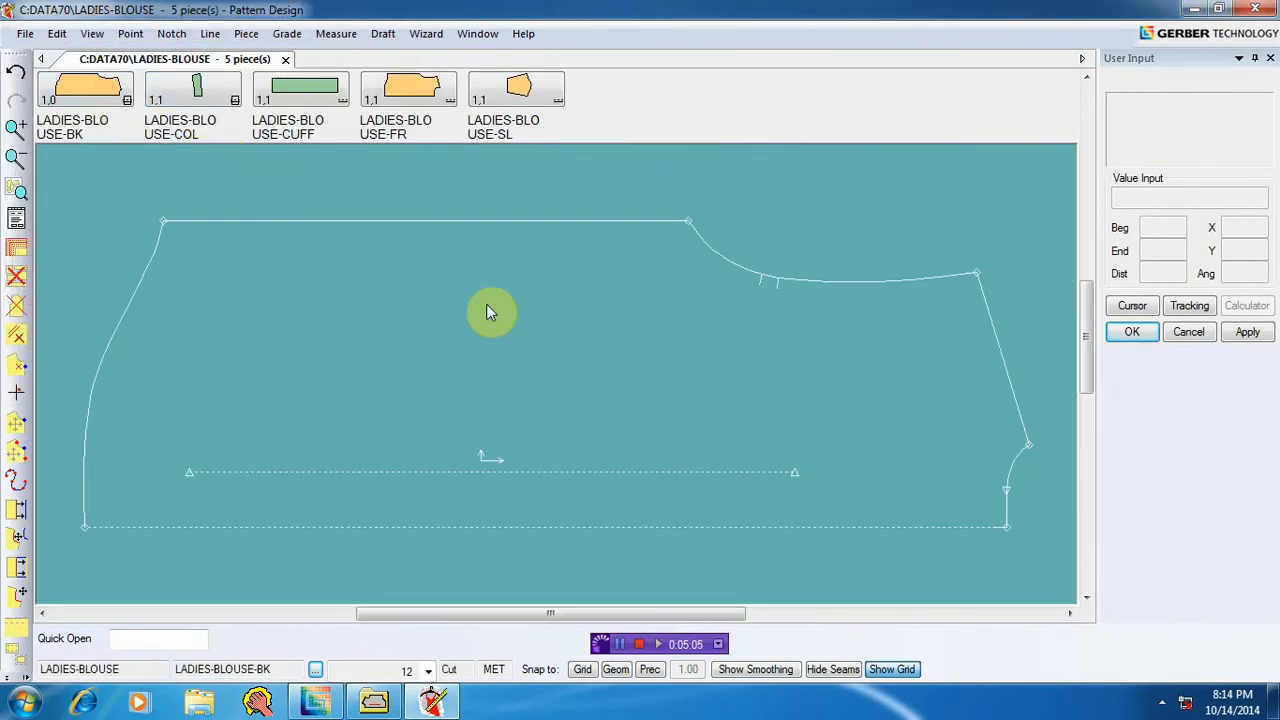
drag(383, 317, 320, 314)
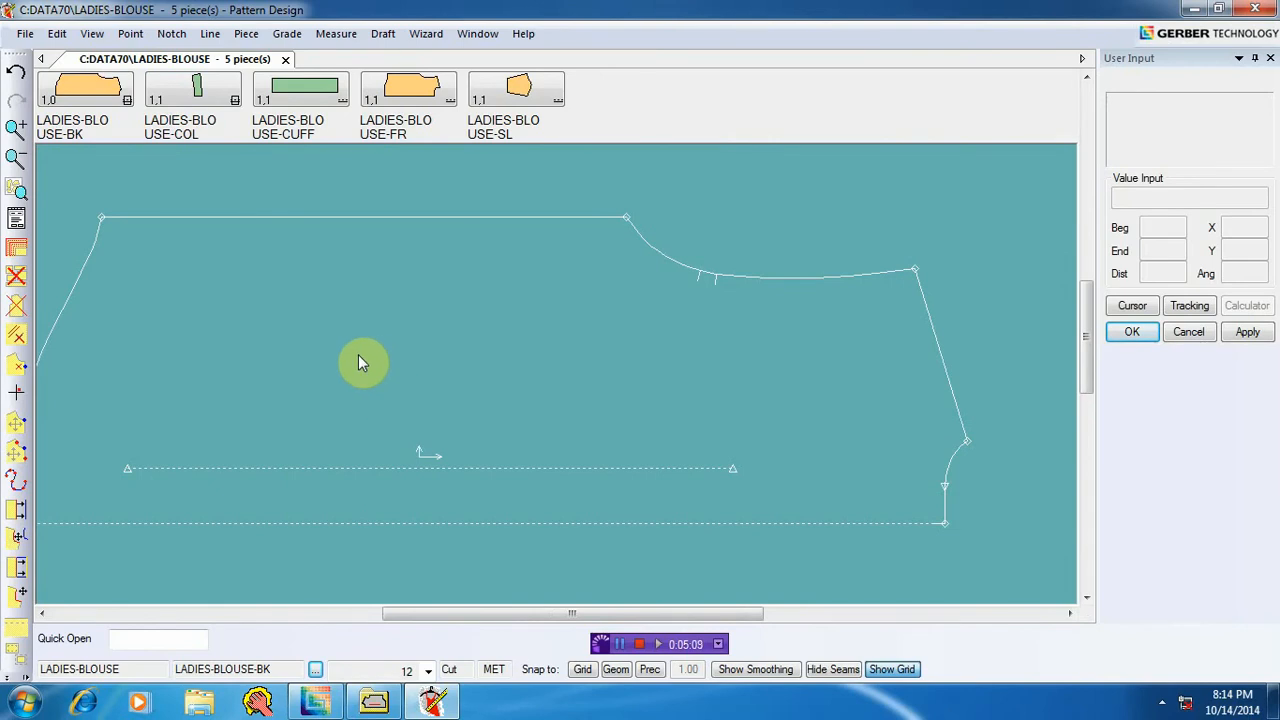
Step: Try to reposition the blouse back piece with Move Piece using Lock to Grid
key(ctrl+m)
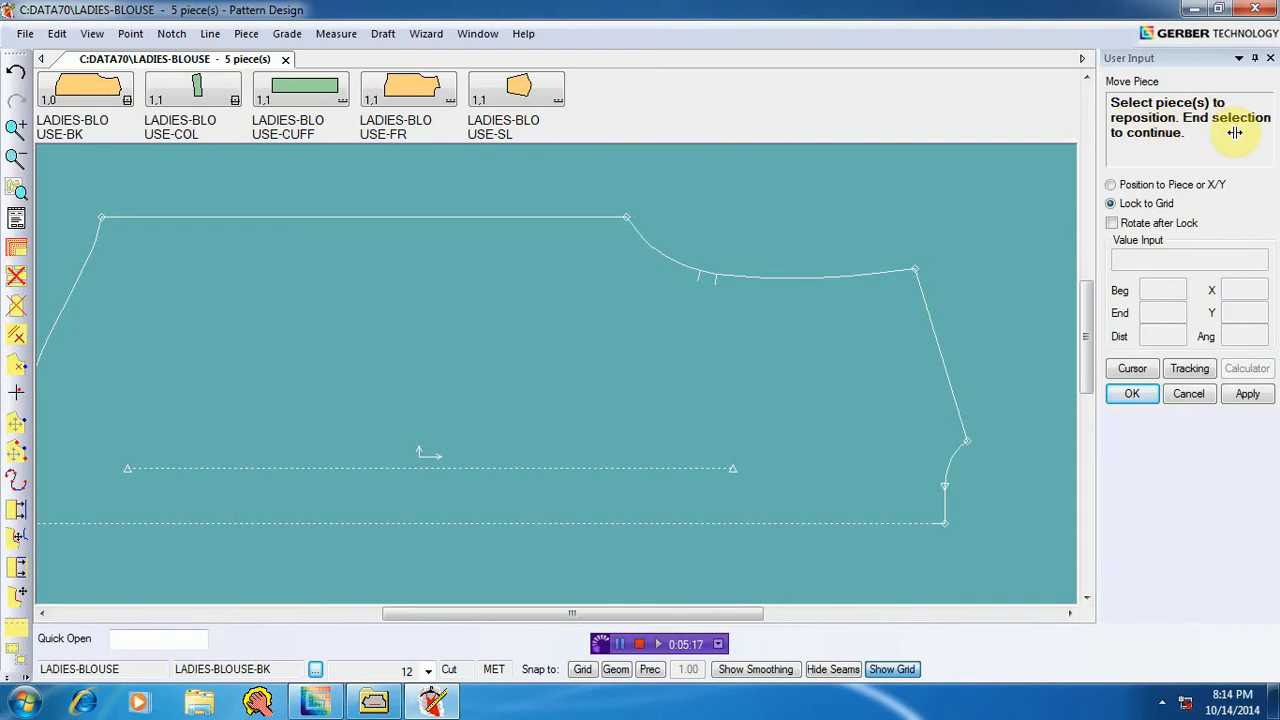
click(237, 214)
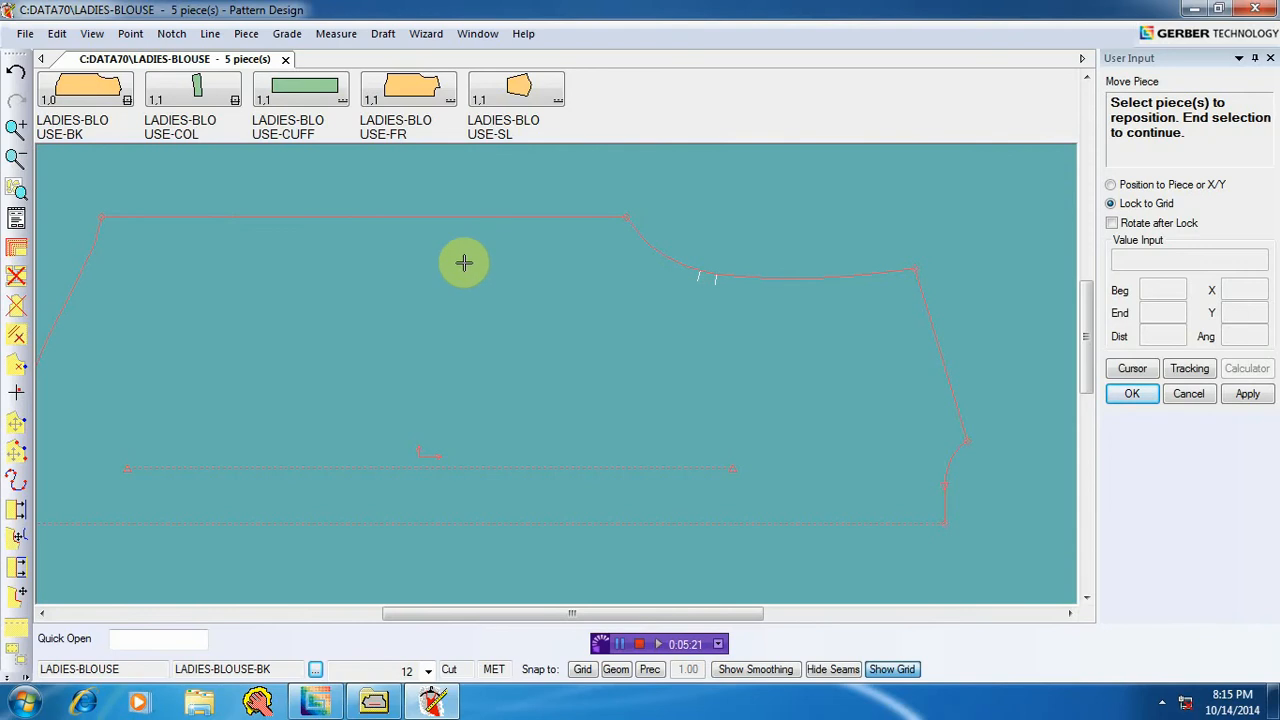
right_click(409, 266)
click(405, 261)
right_click(502, 267)
click(502, 267)
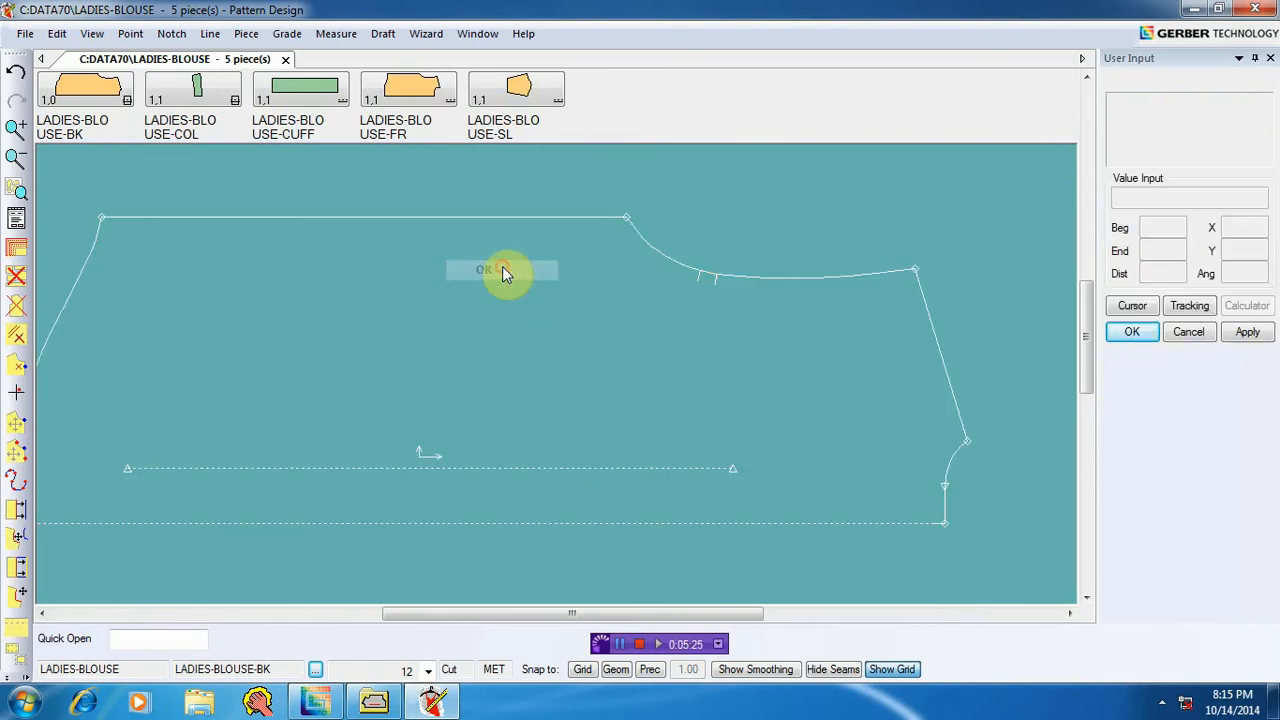
middle_drag(607, 334, 649, 317)
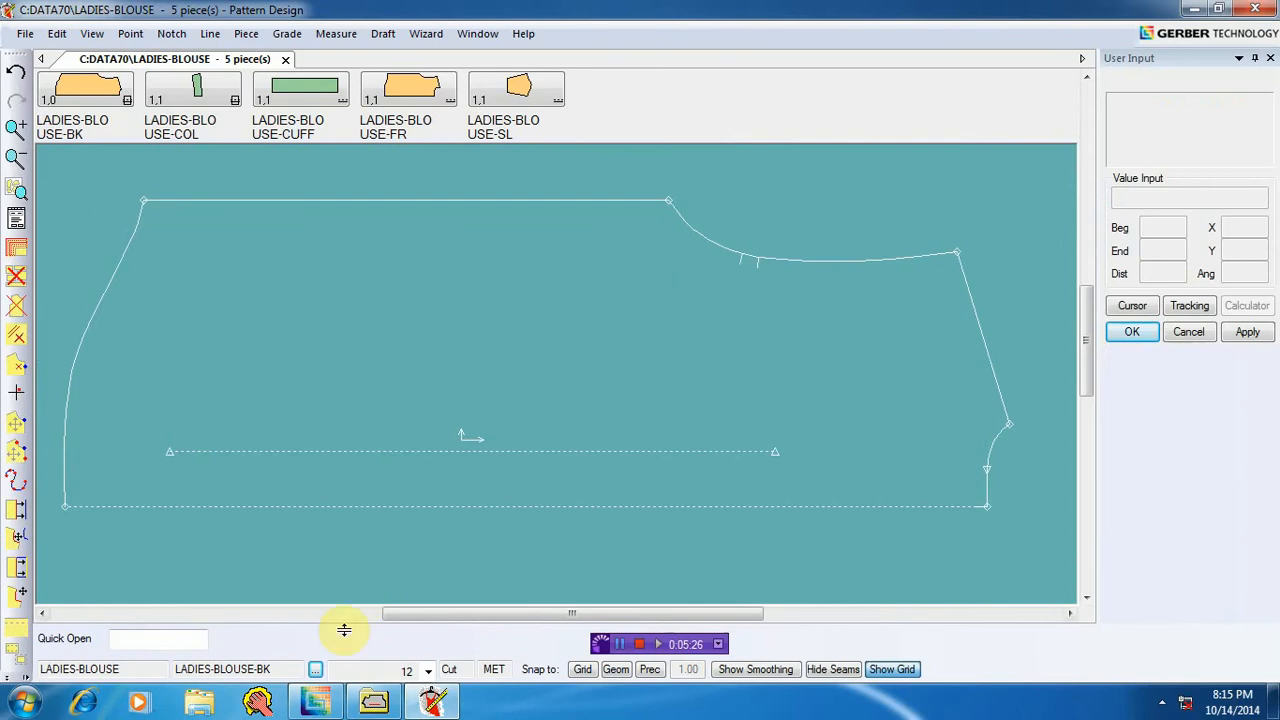
click(436, 701)
click(438, 699)
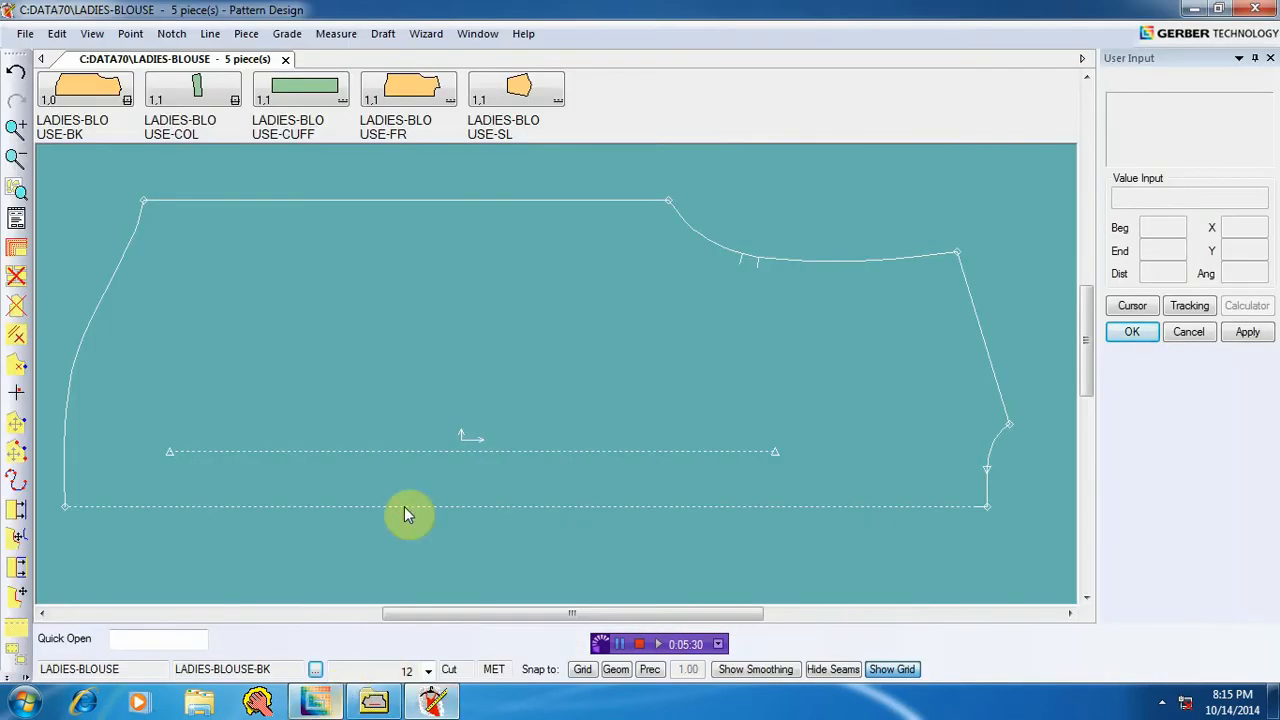
middle_drag(420, 381, 394, 386)
click(394, 386)
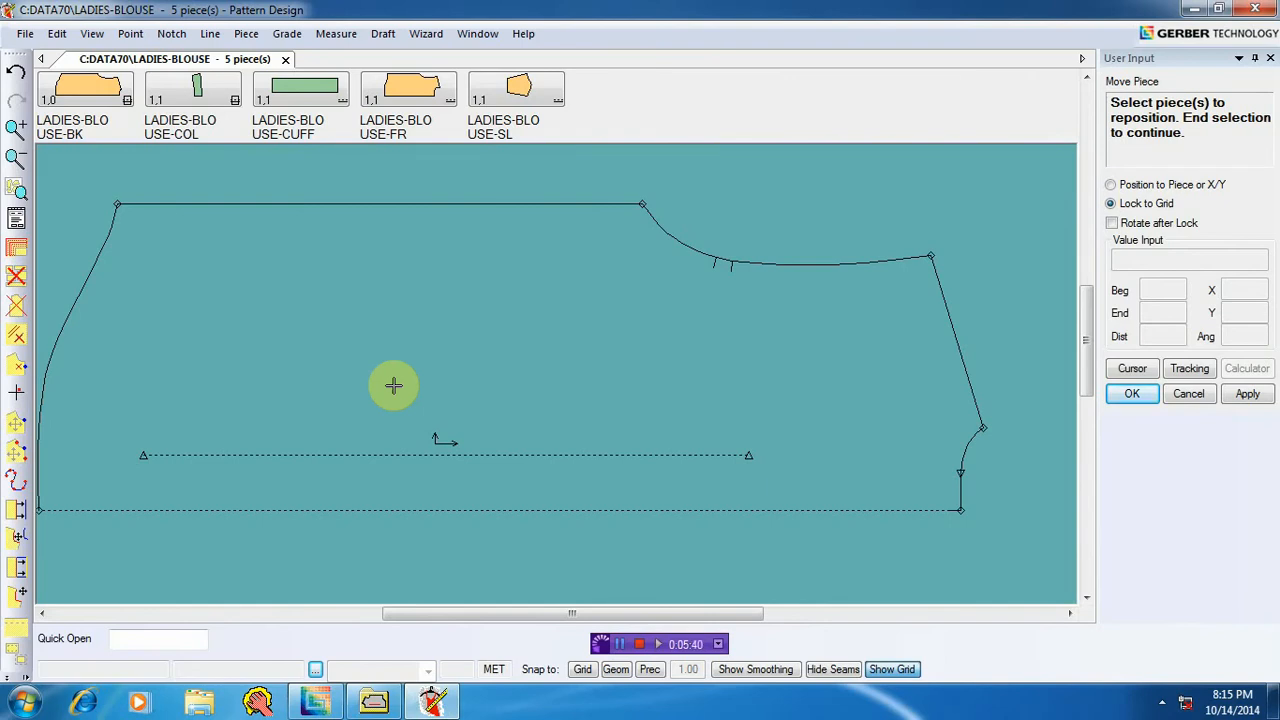
right_click(506, 313)
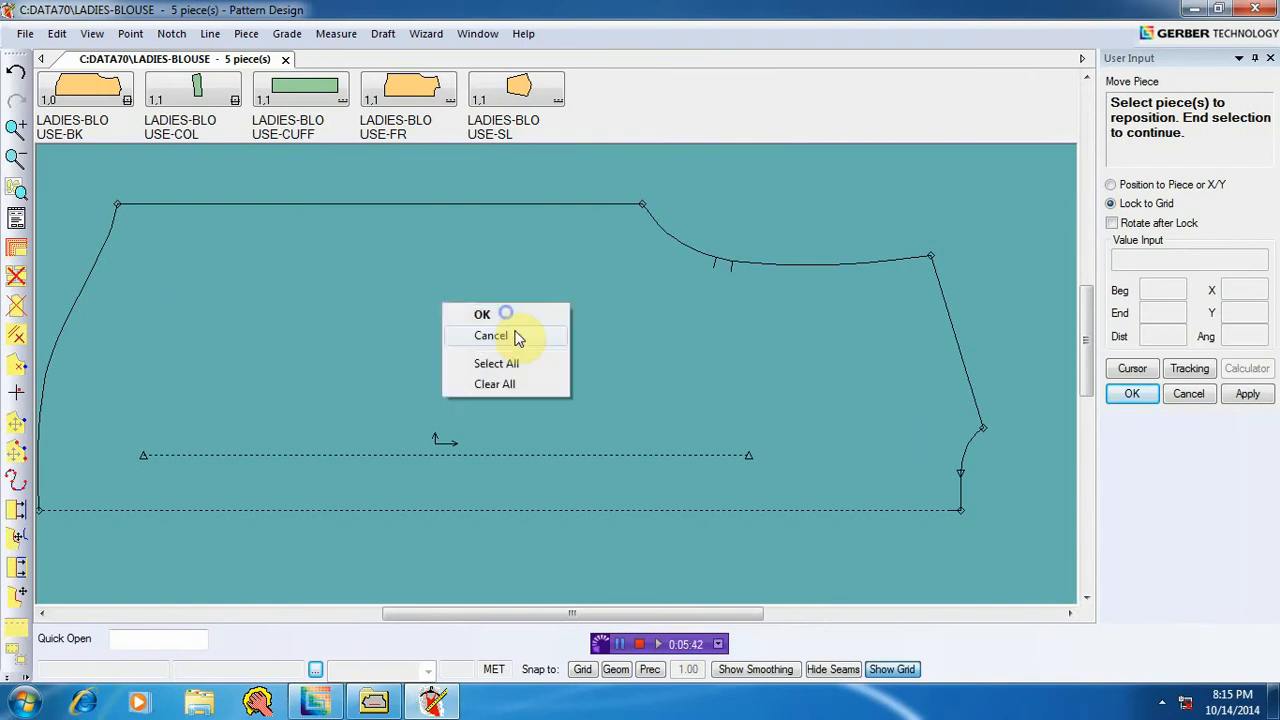
click(518, 338)
click(489, 440)
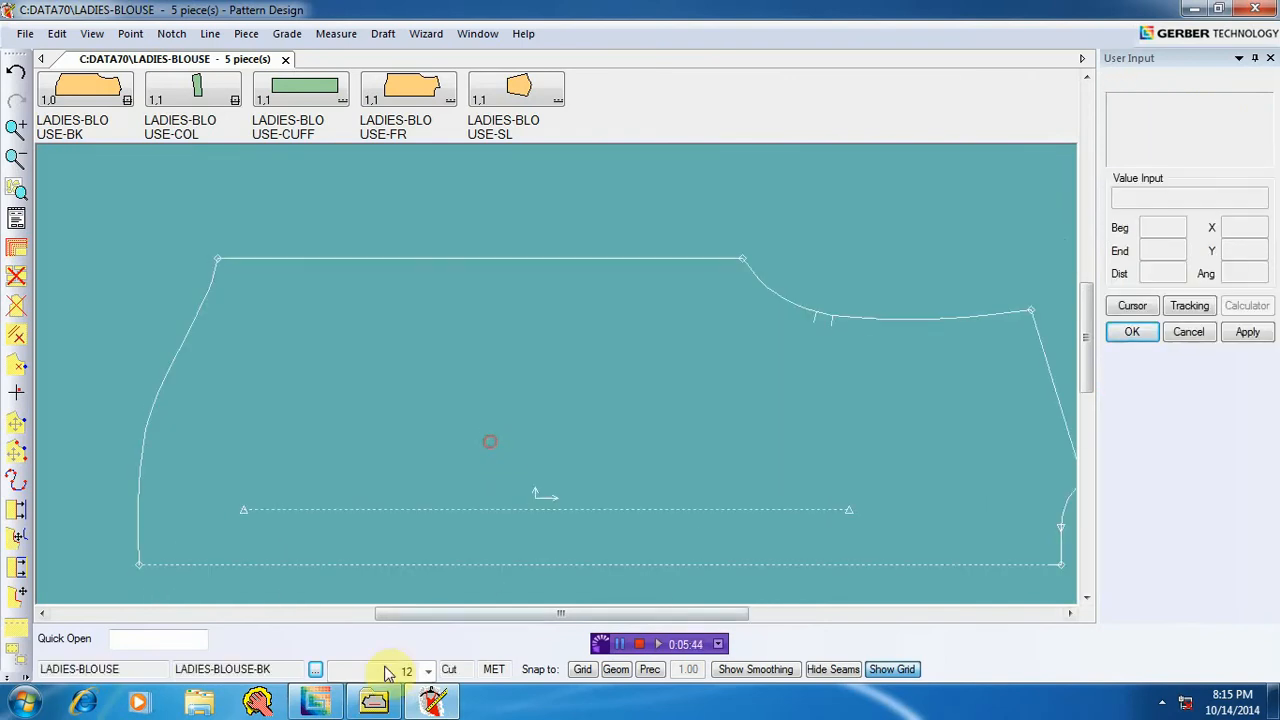
Step: Switch to AccuMark Explorer, reopen AccuMark Utilities and review the PDS hotkey assignments without saving changes
click(434, 708)
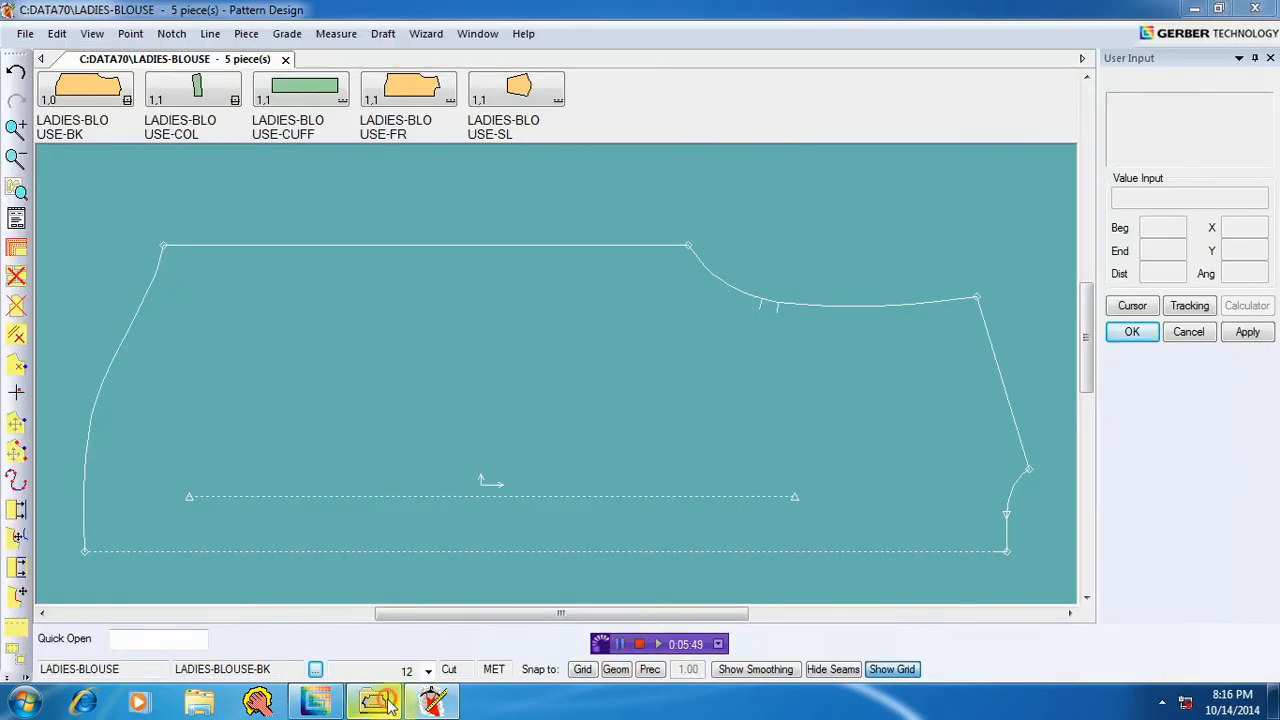
click(374, 703)
click(118, 30)
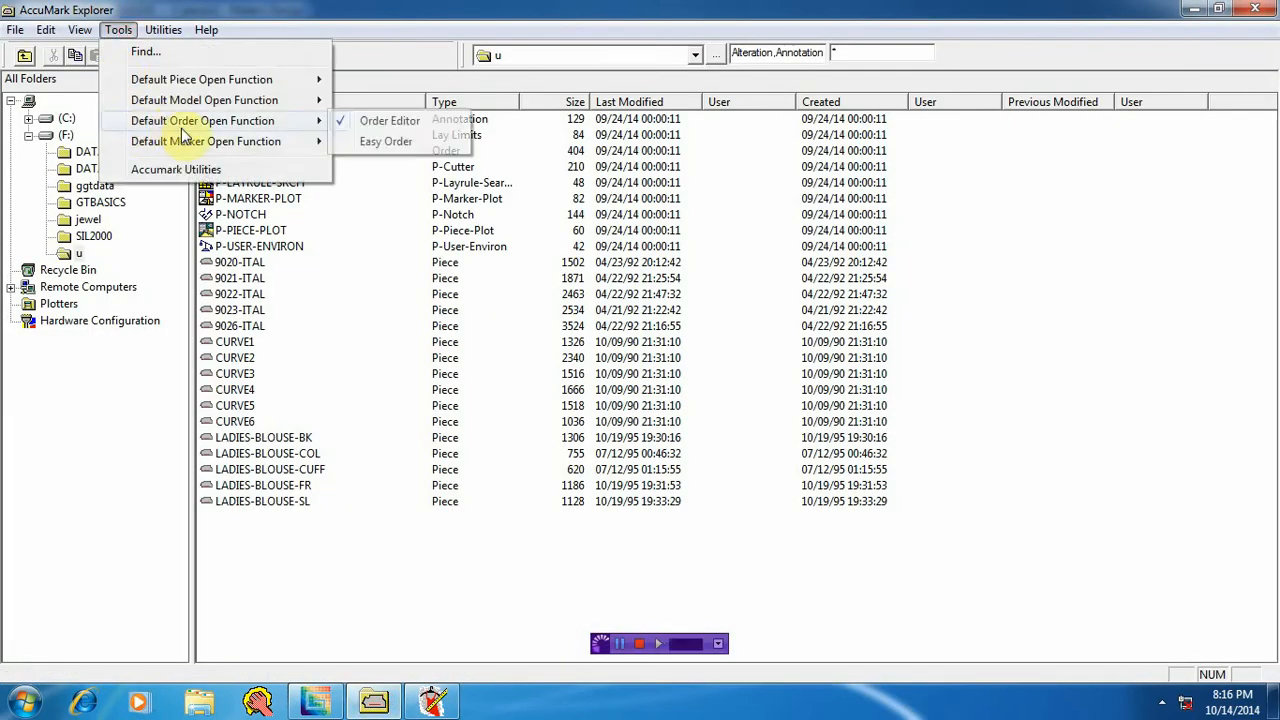
click(180, 170)
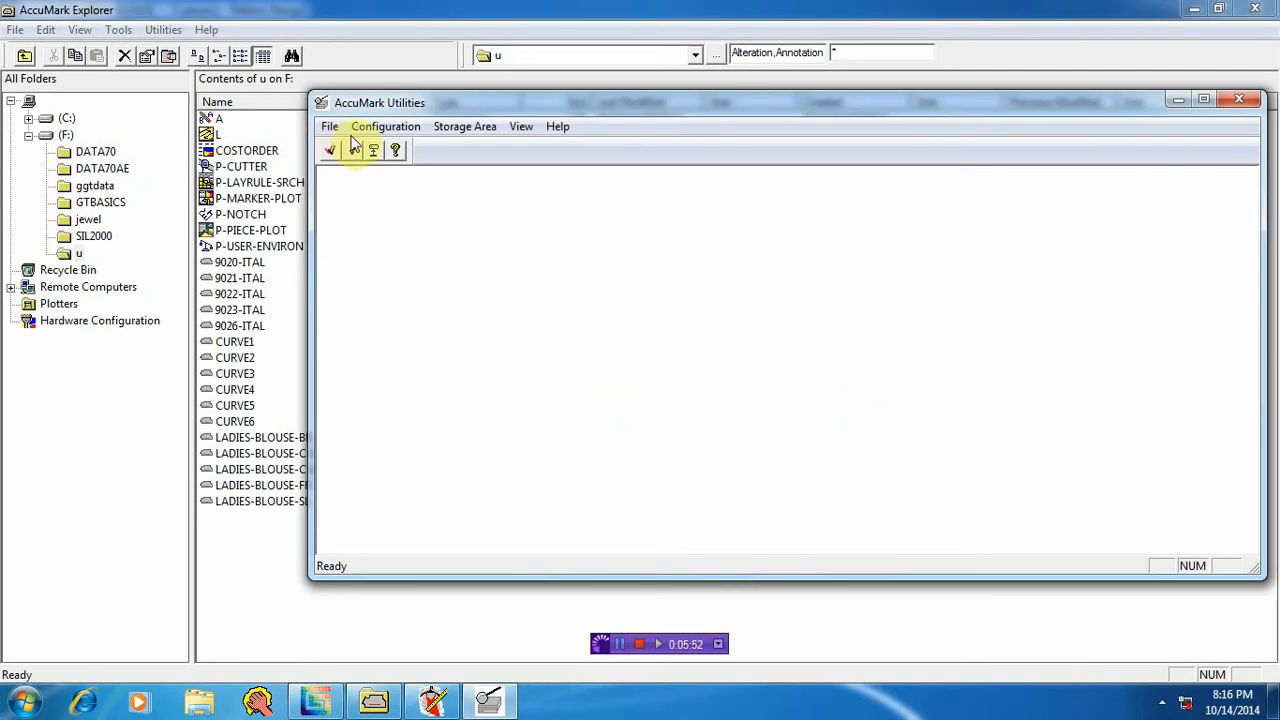
click(385, 126)
mouse_move(443, 217)
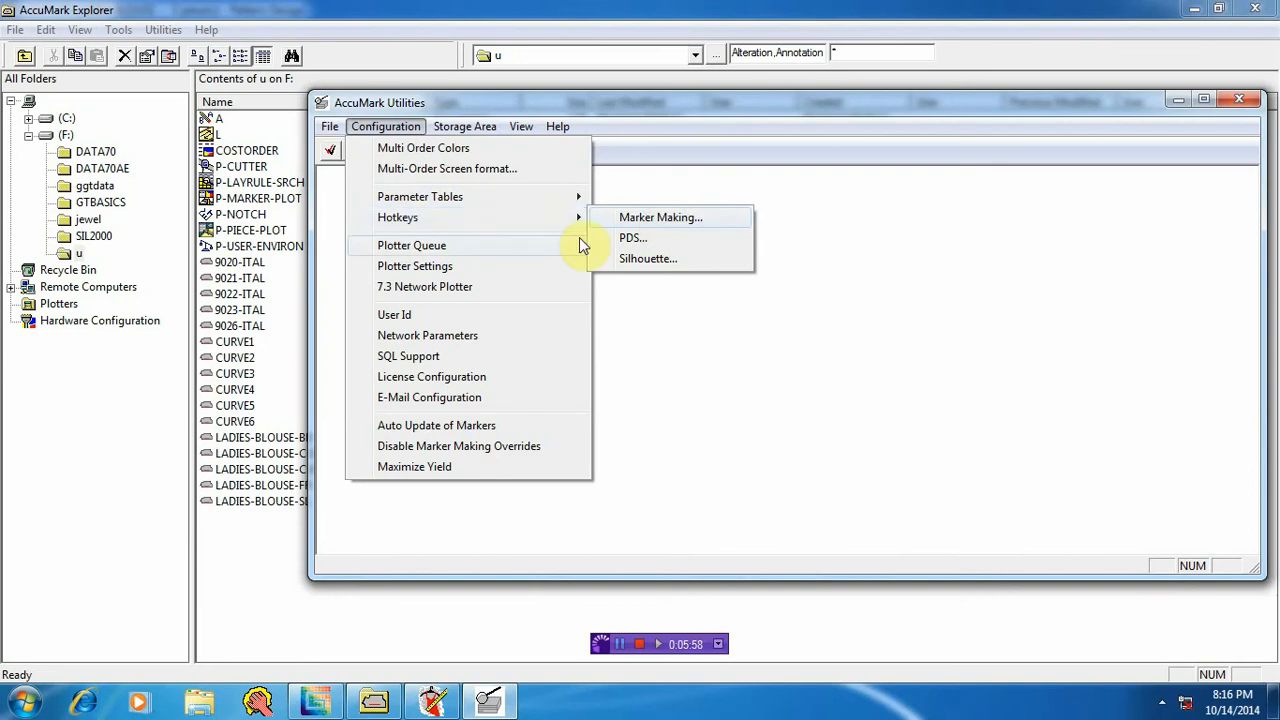
click(640, 238)
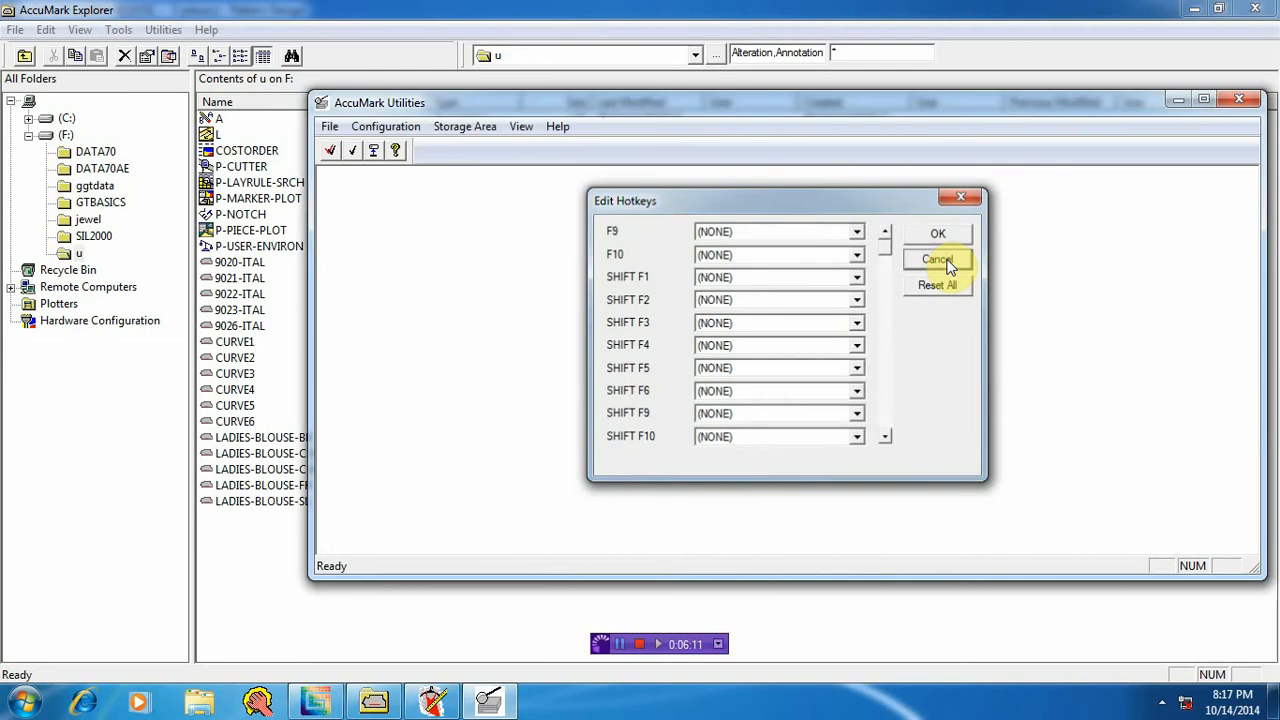
click(940, 259)
Step: Switch back to Pattern Design and zoom out on the blouse back piece in the work area
click(432, 702)
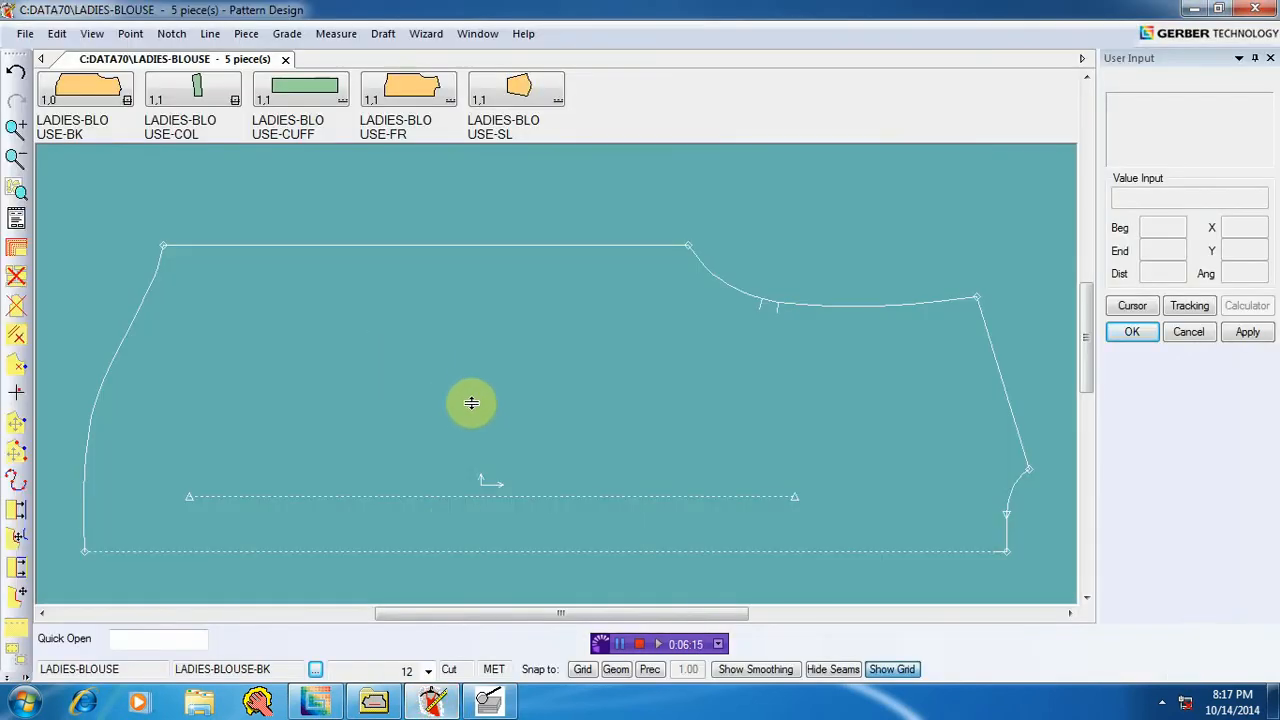
drag(486, 382, 466, 360)
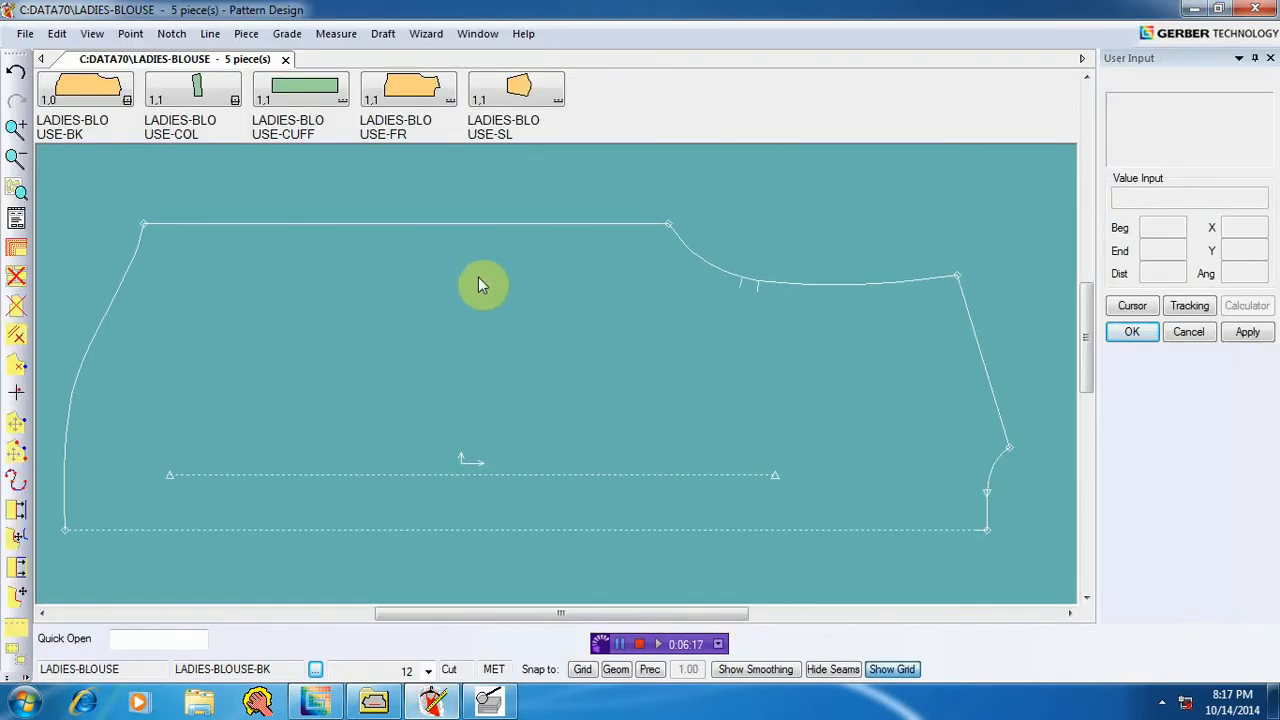
scroll(511, 365, down, 2)
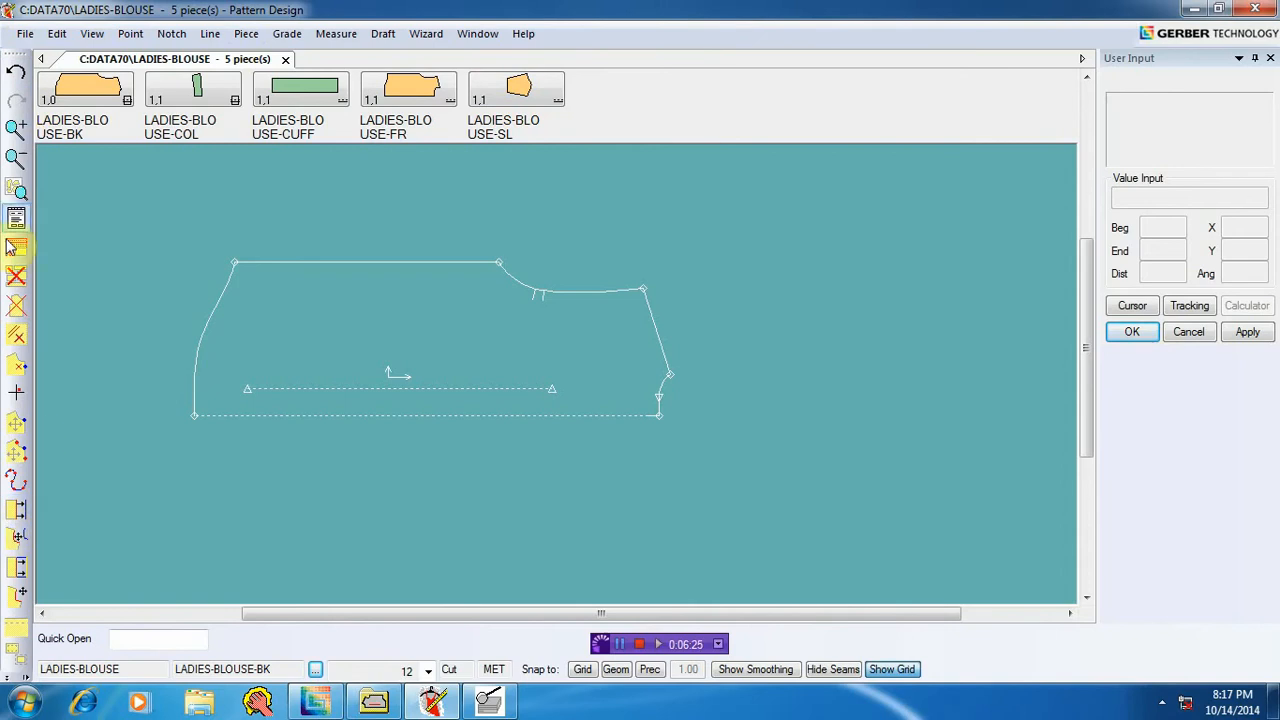
right_click(24, 60)
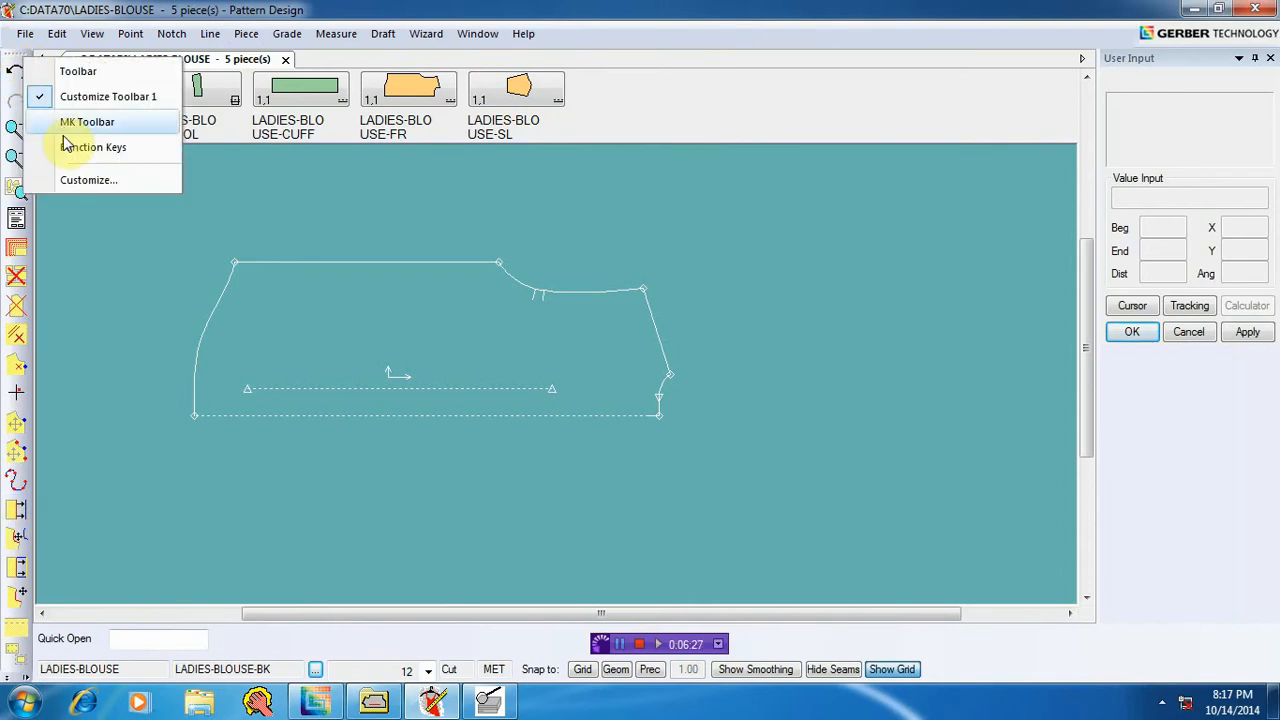
right_click(15, 53)
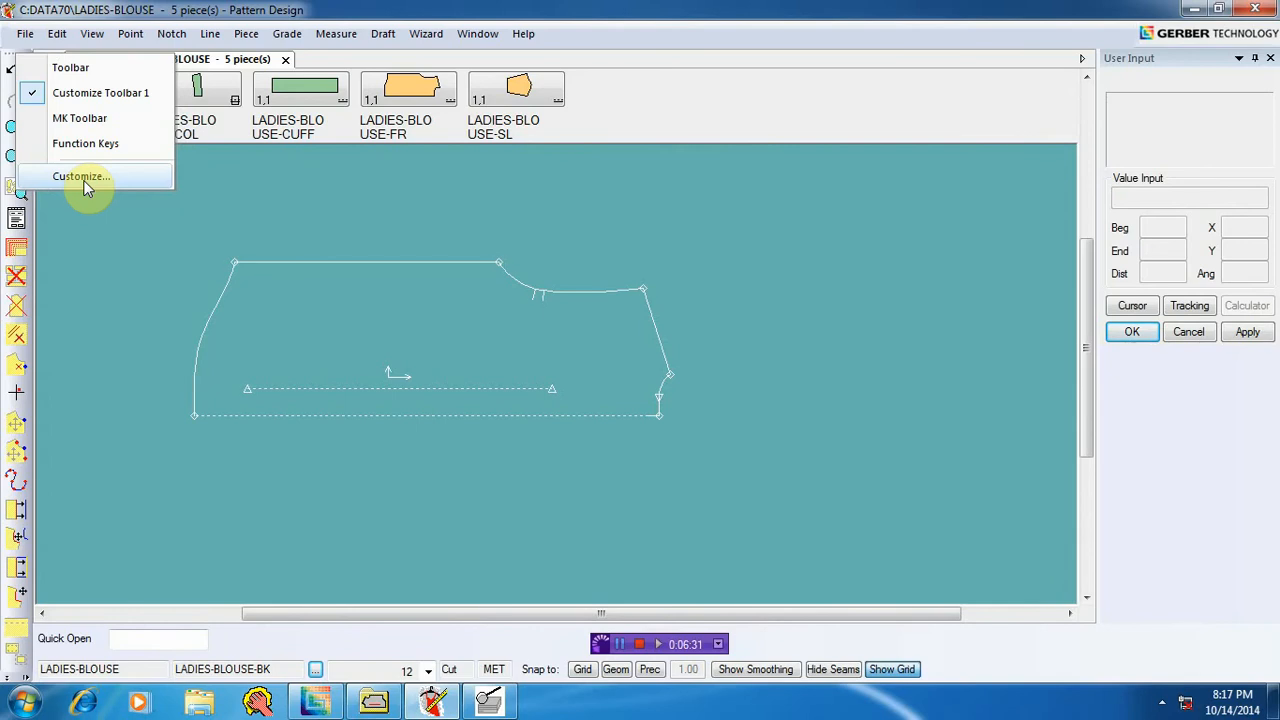
right_click(744, 43)
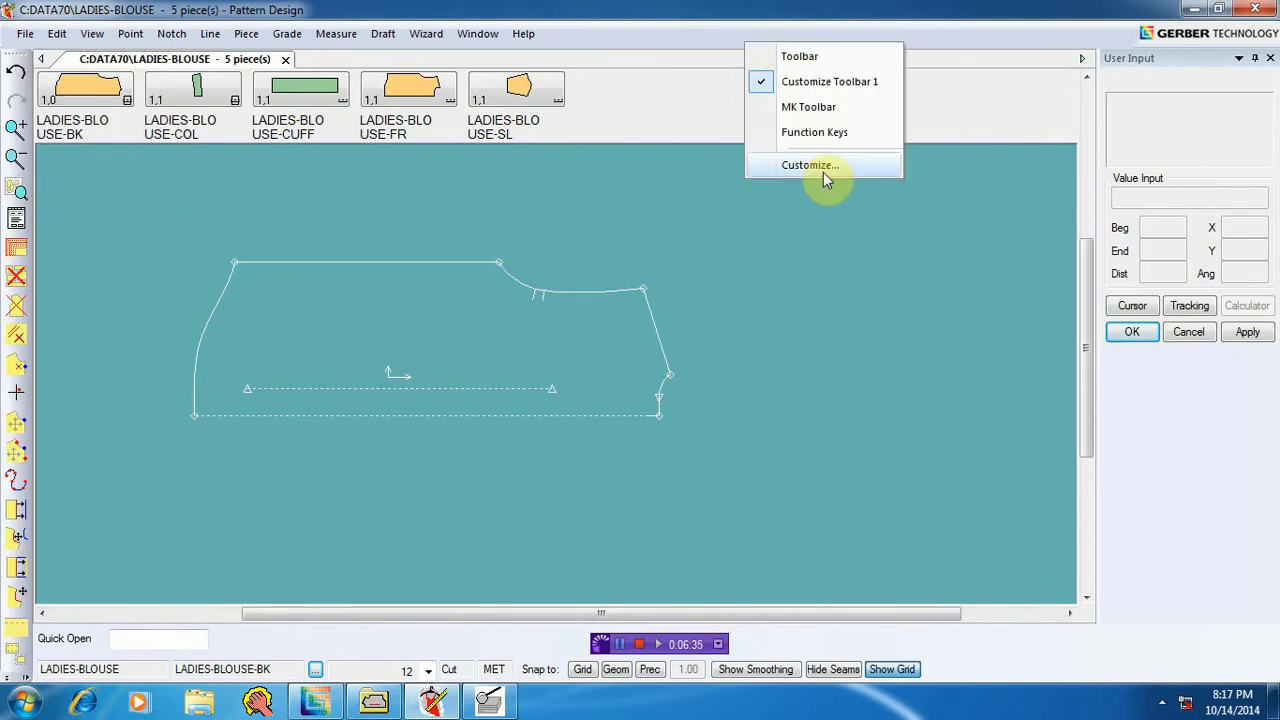
click(93, 36)
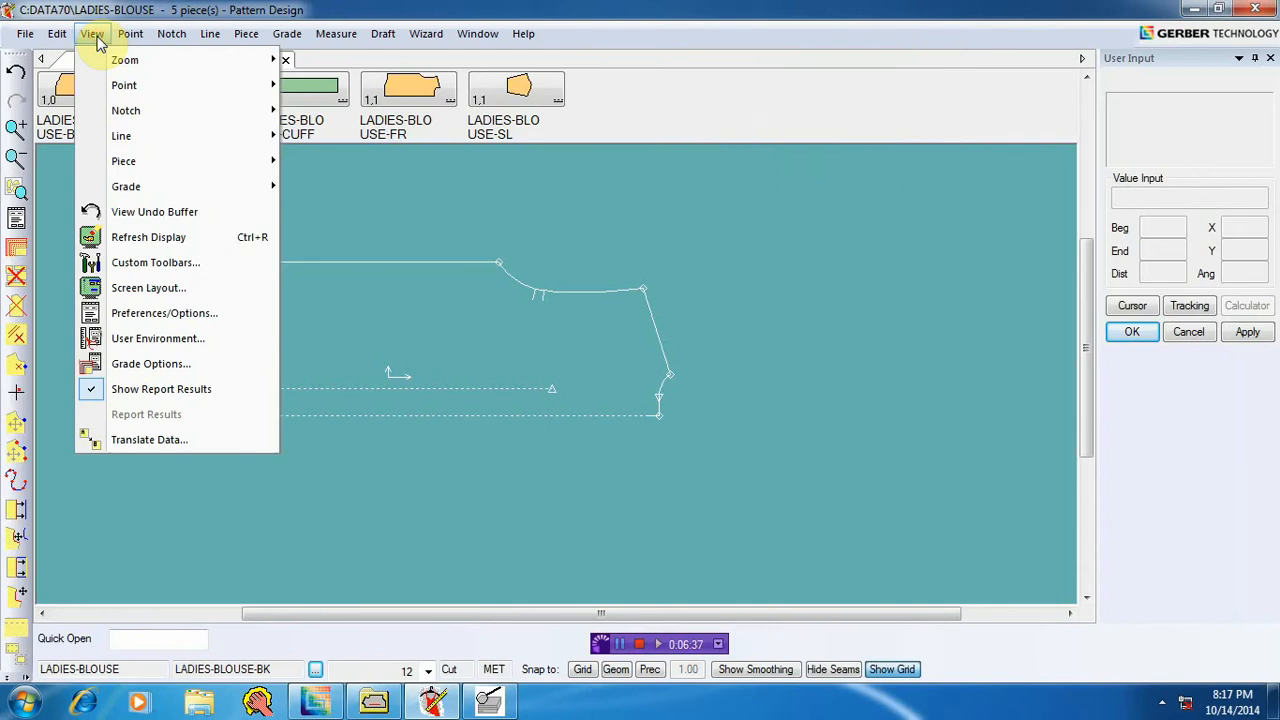
click(148, 288)
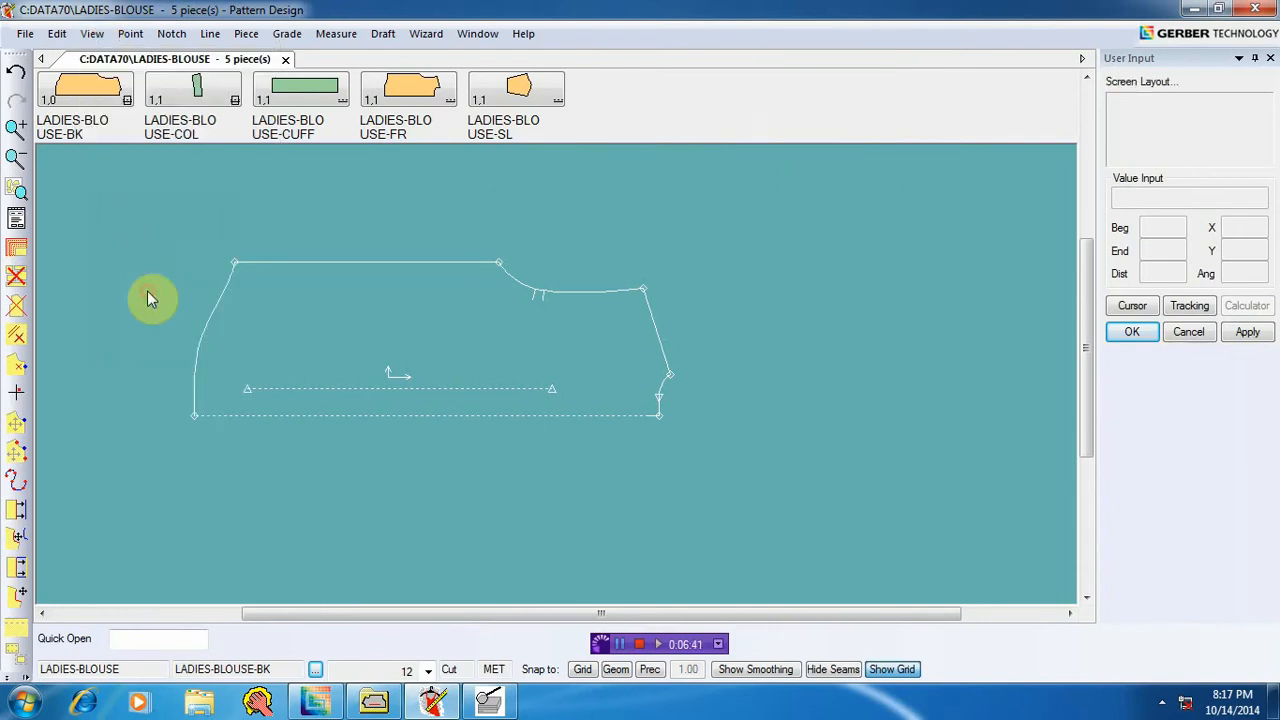
click(729, 453)
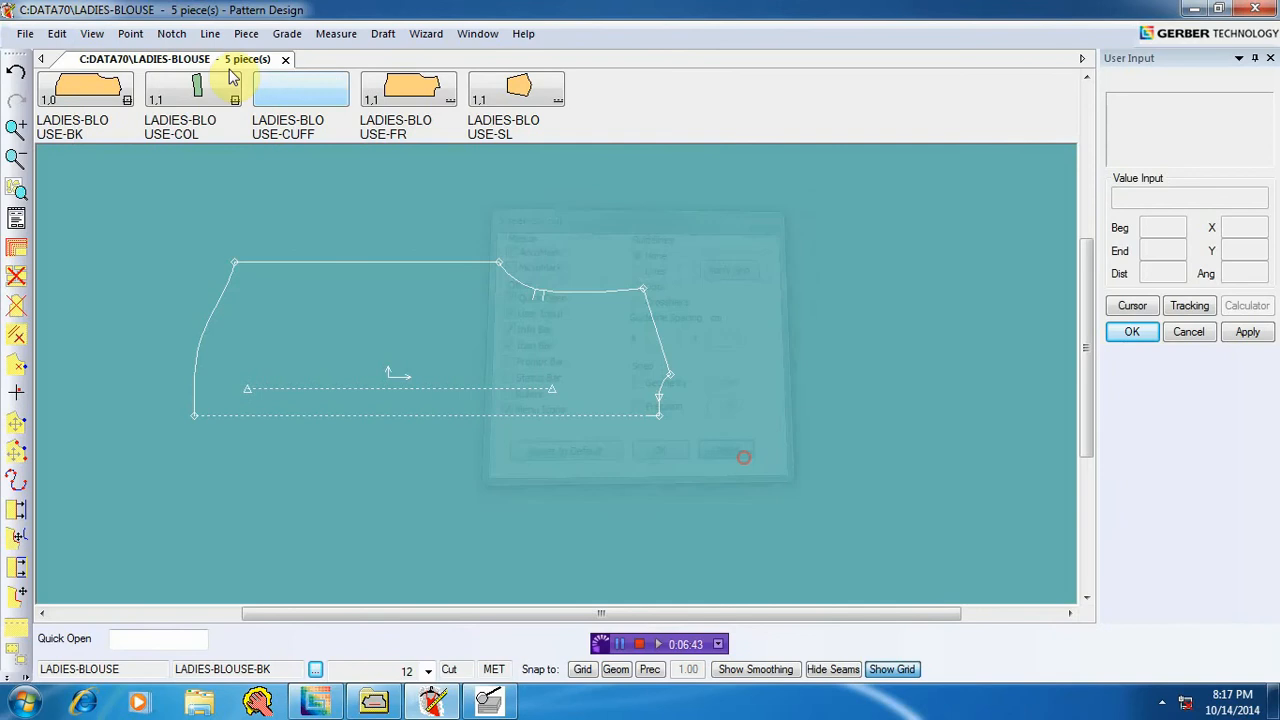
Step: Open the Custom Toolbars settings and look through the toolbar list, keyboard shortcut options and command categories
click(92, 34)
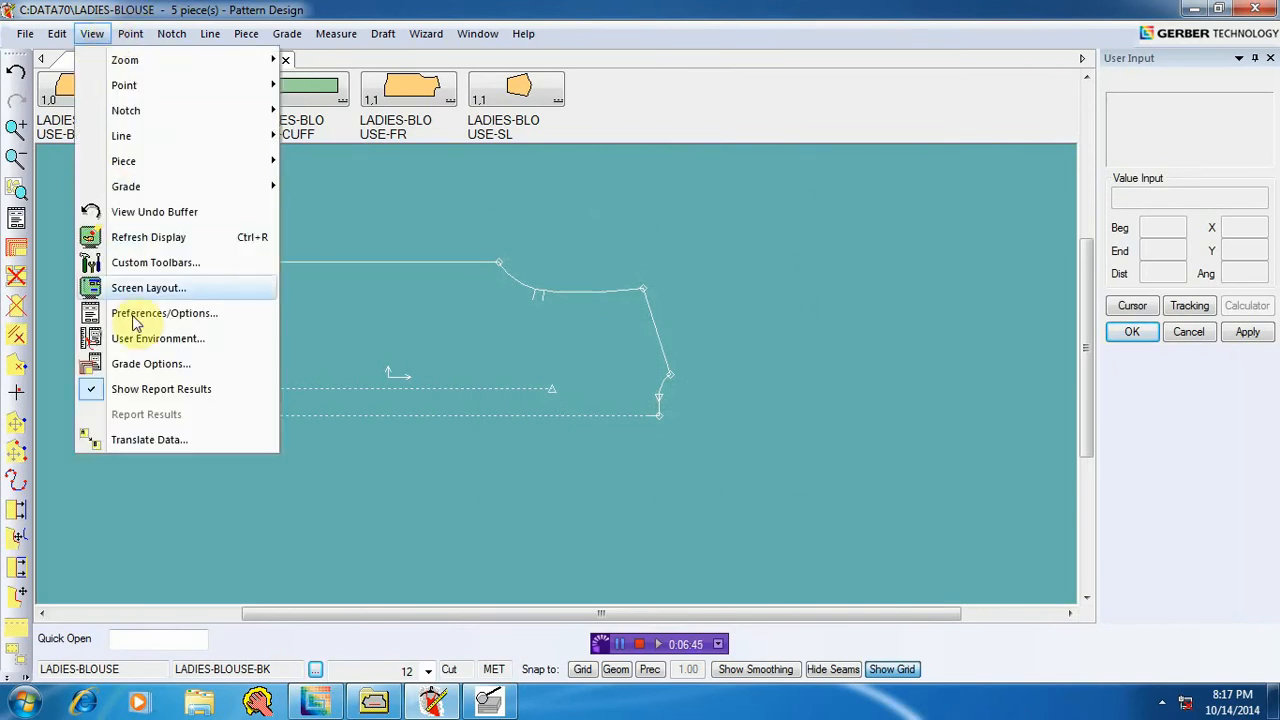
click(152, 262)
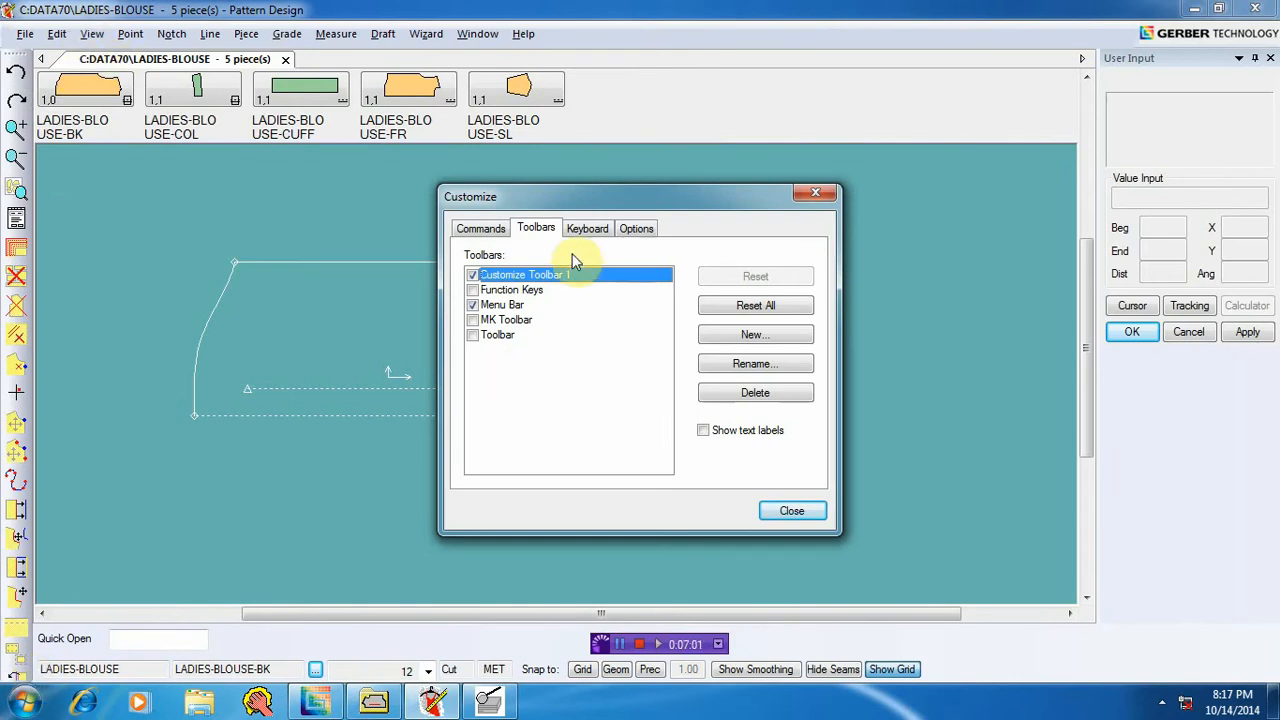
click(585, 230)
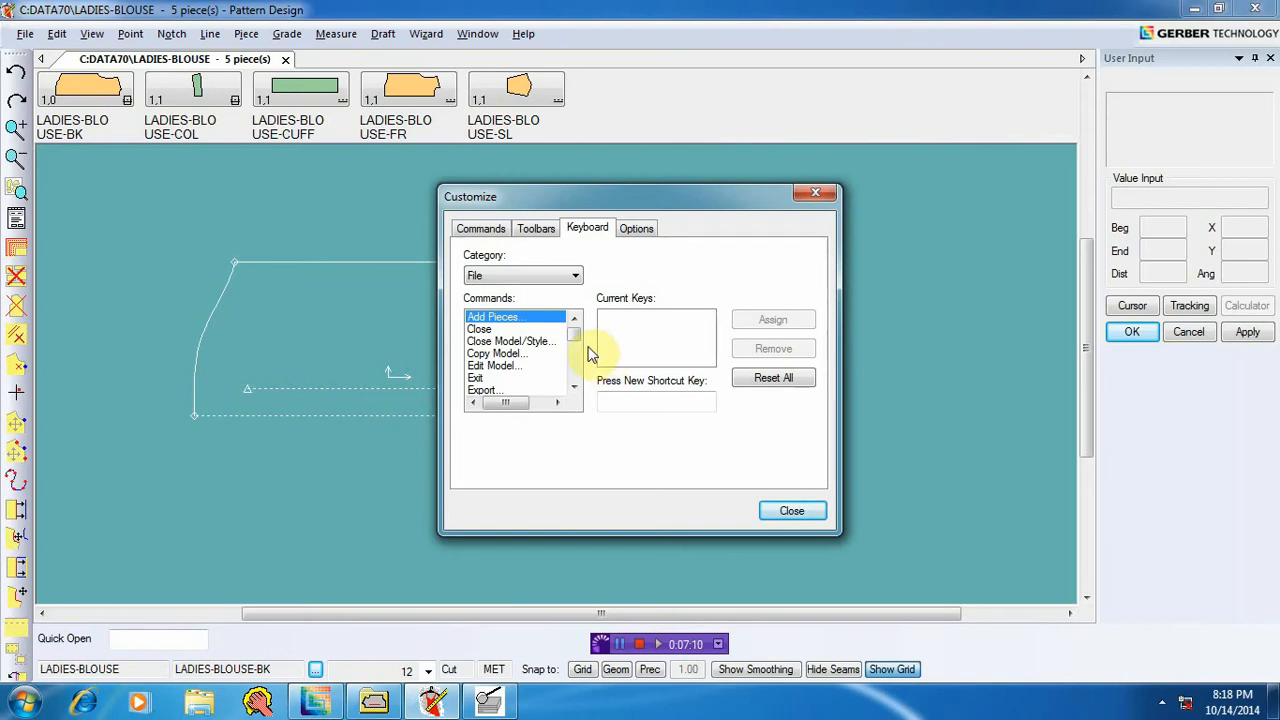
click(483, 230)
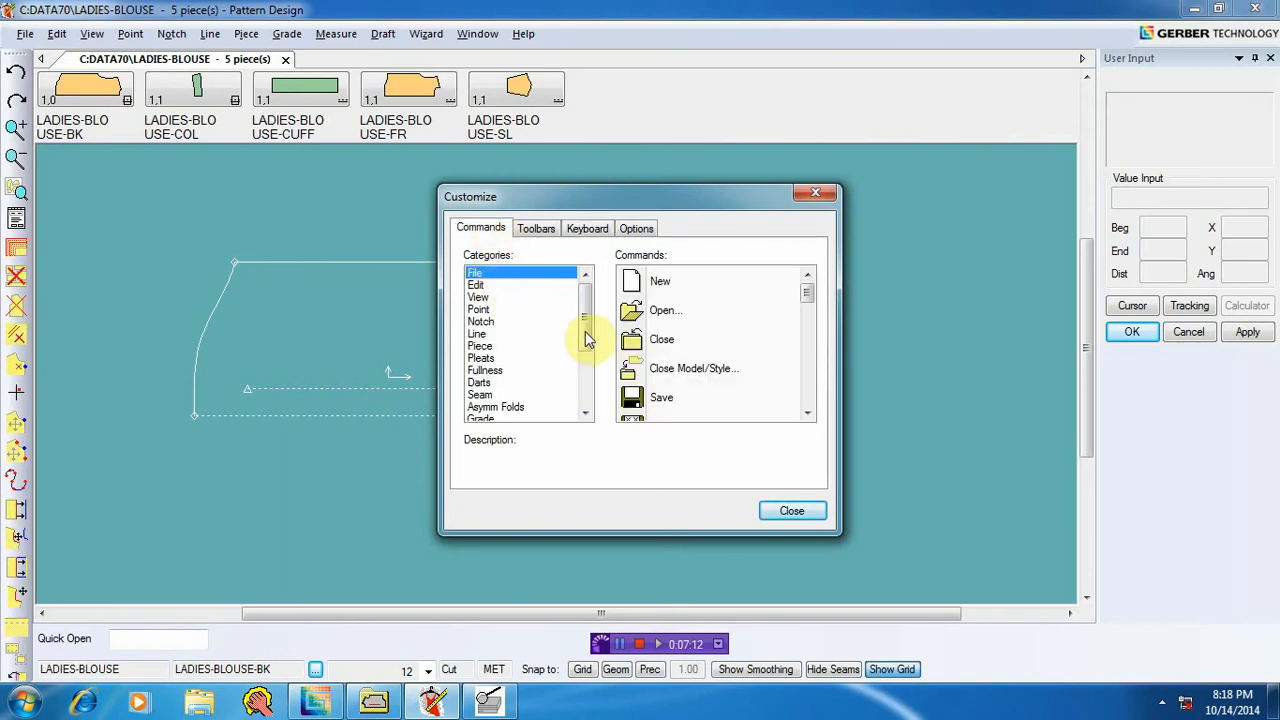
scroll(586, 335, down, 1)
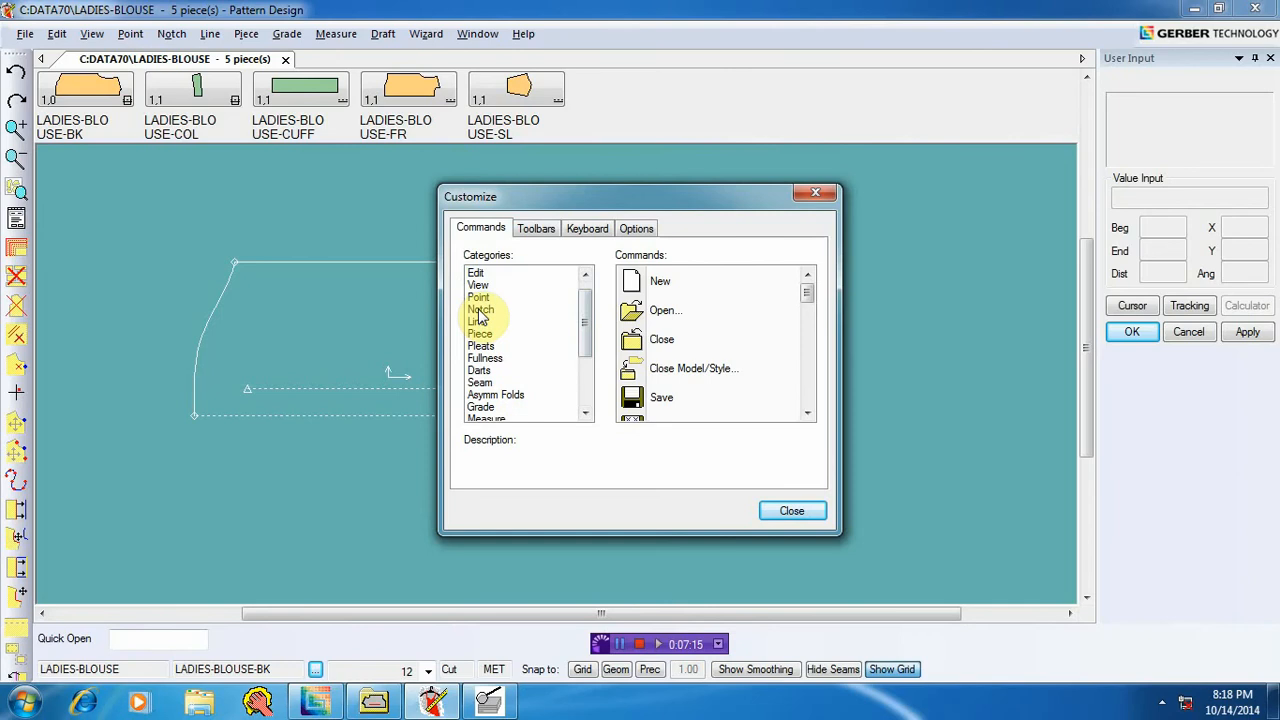
click(515, 309)
Step: Choose the Angled Notch command from the Notch category in the keyboard shortcut settings
click(588, 232)
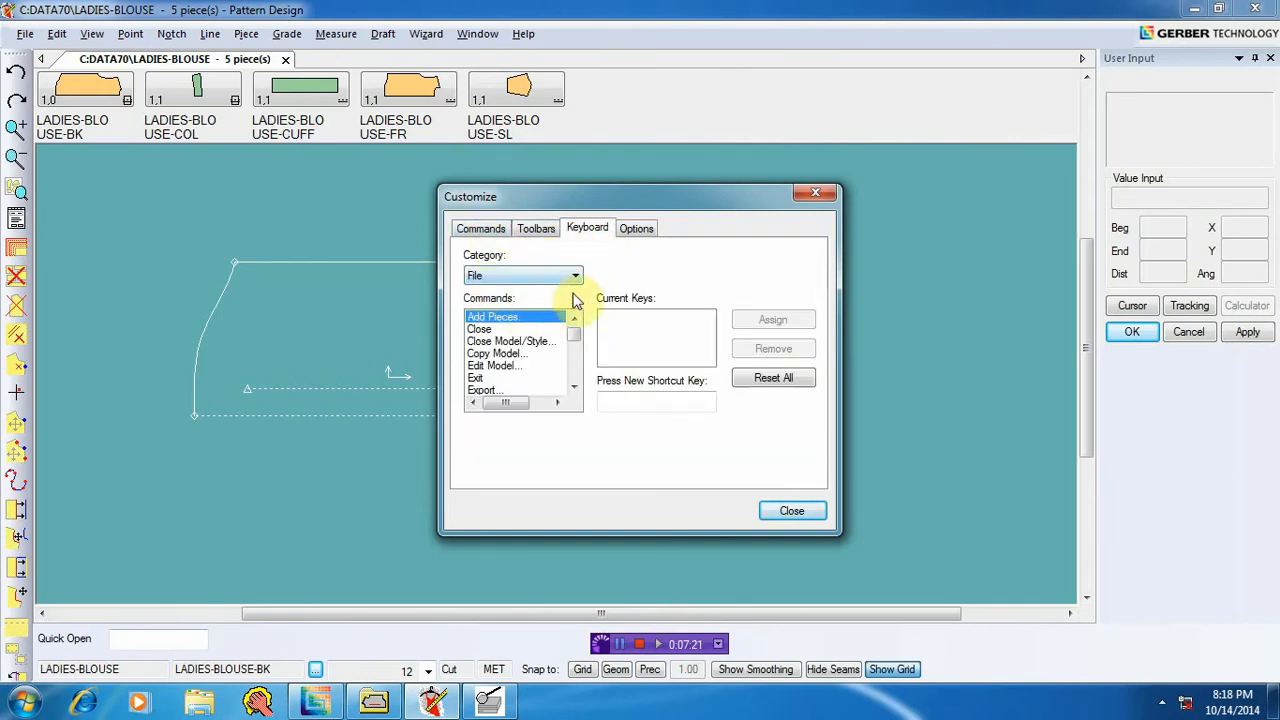
click(576, 276)
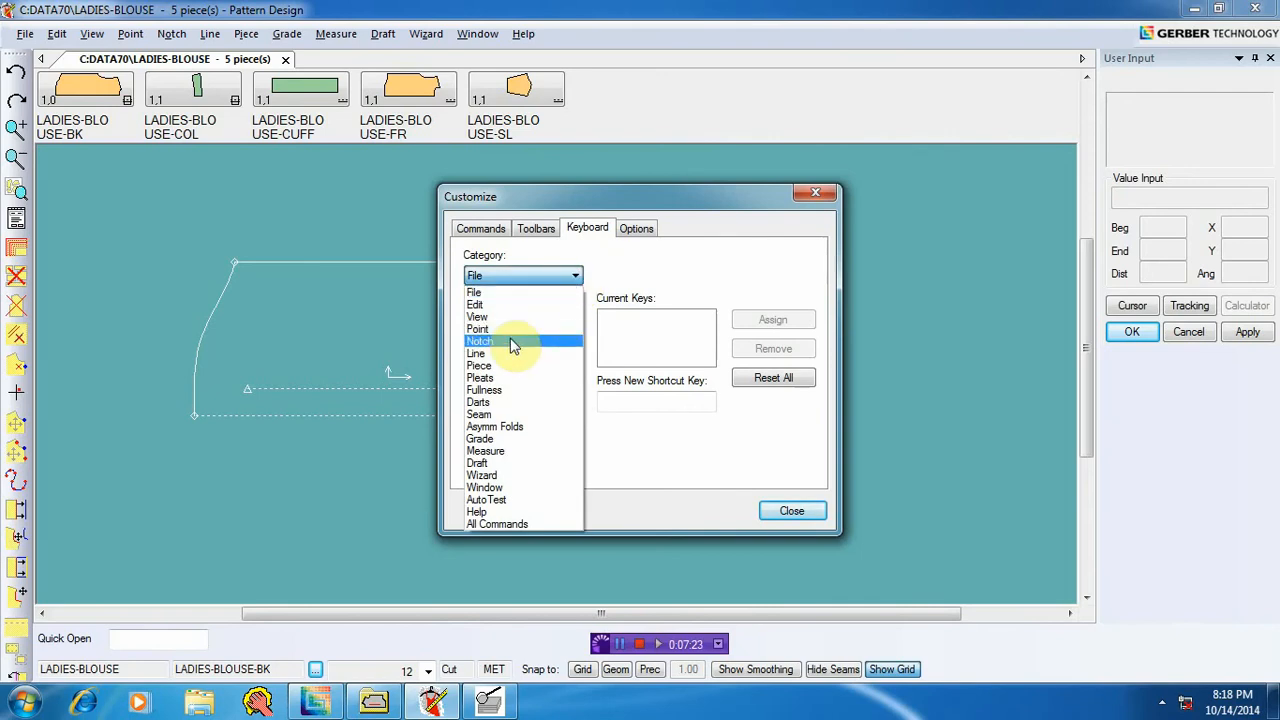
click(511, 344)
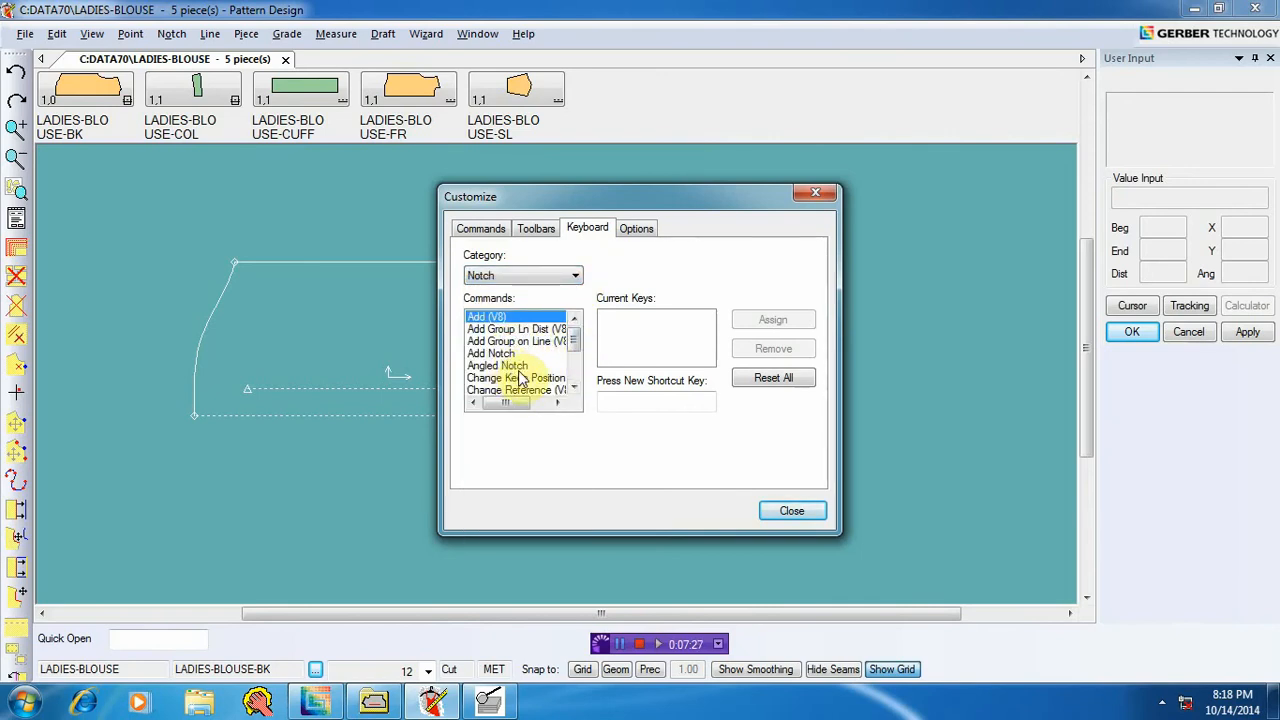
click(518, 367)
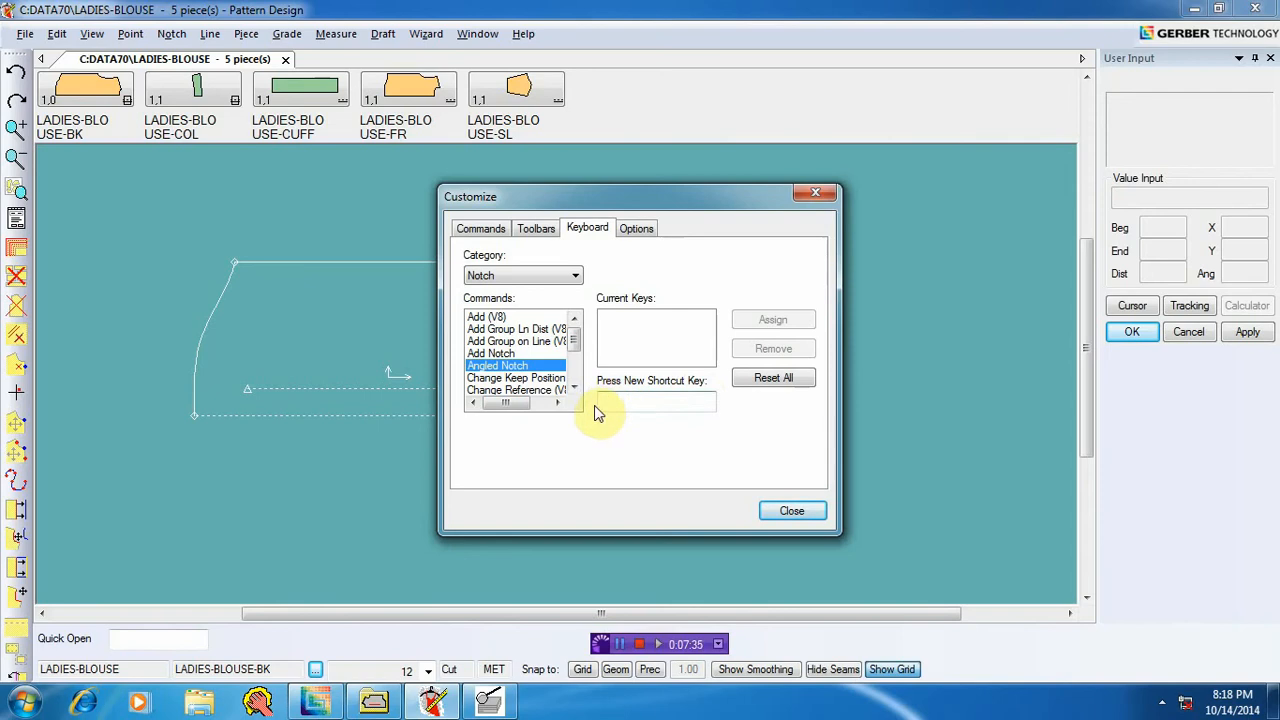
Step: Try Ctrl+N as the new shortcut for Angled Notch and reset all keyboard assignments
key(ctrl)
key(ctrl+n)
click(776, 377)
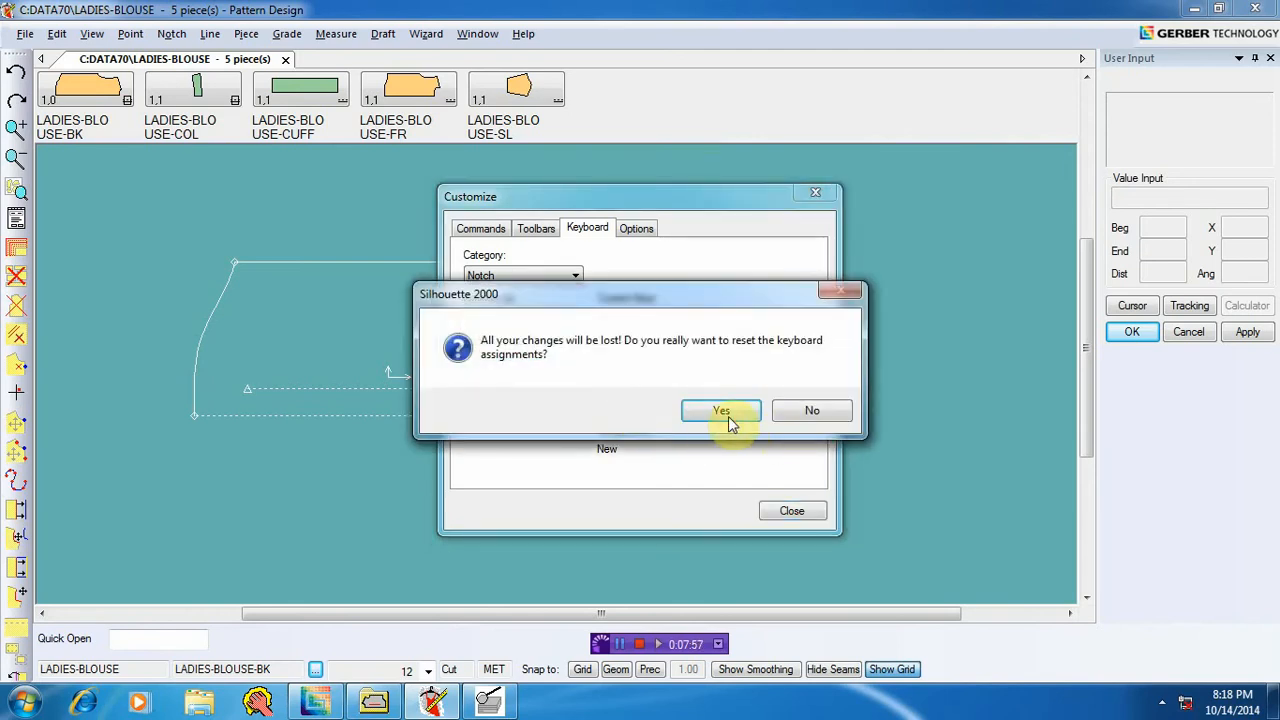
click(720, 408)
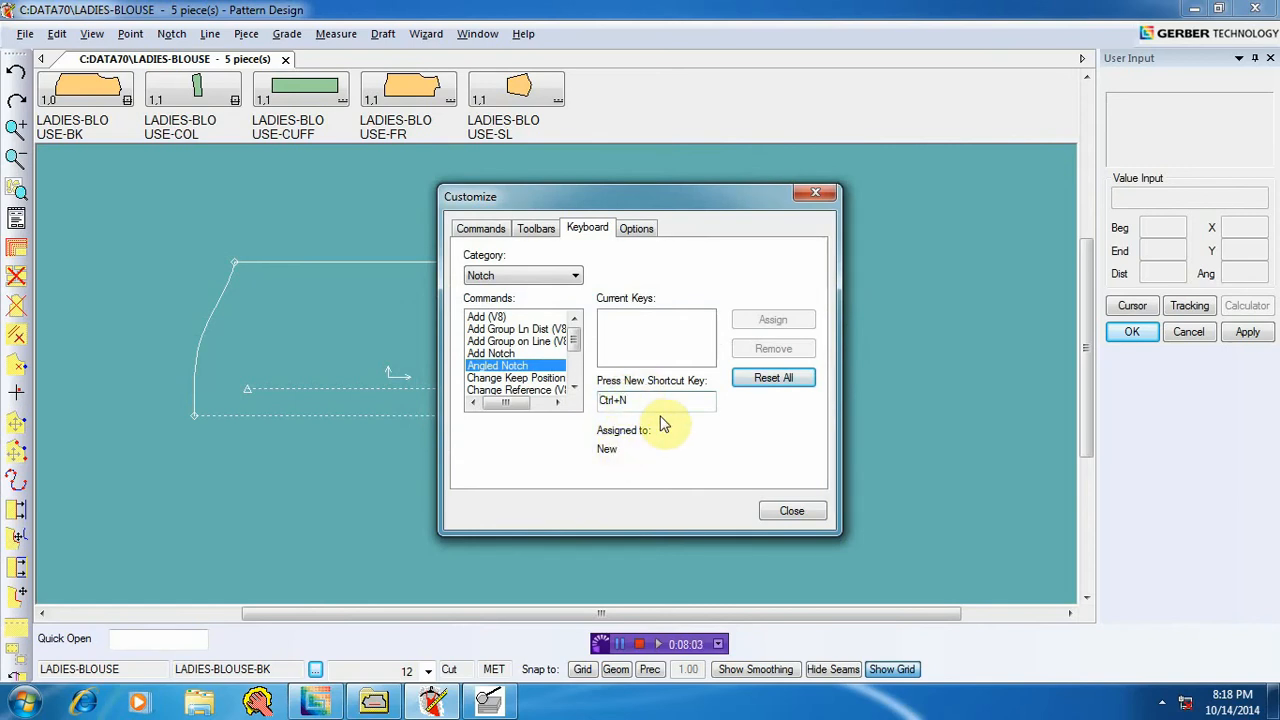
Step: Assign Shift+G as the keyboard shortcut for Angled Notch and close the customization settings
key(Delete)
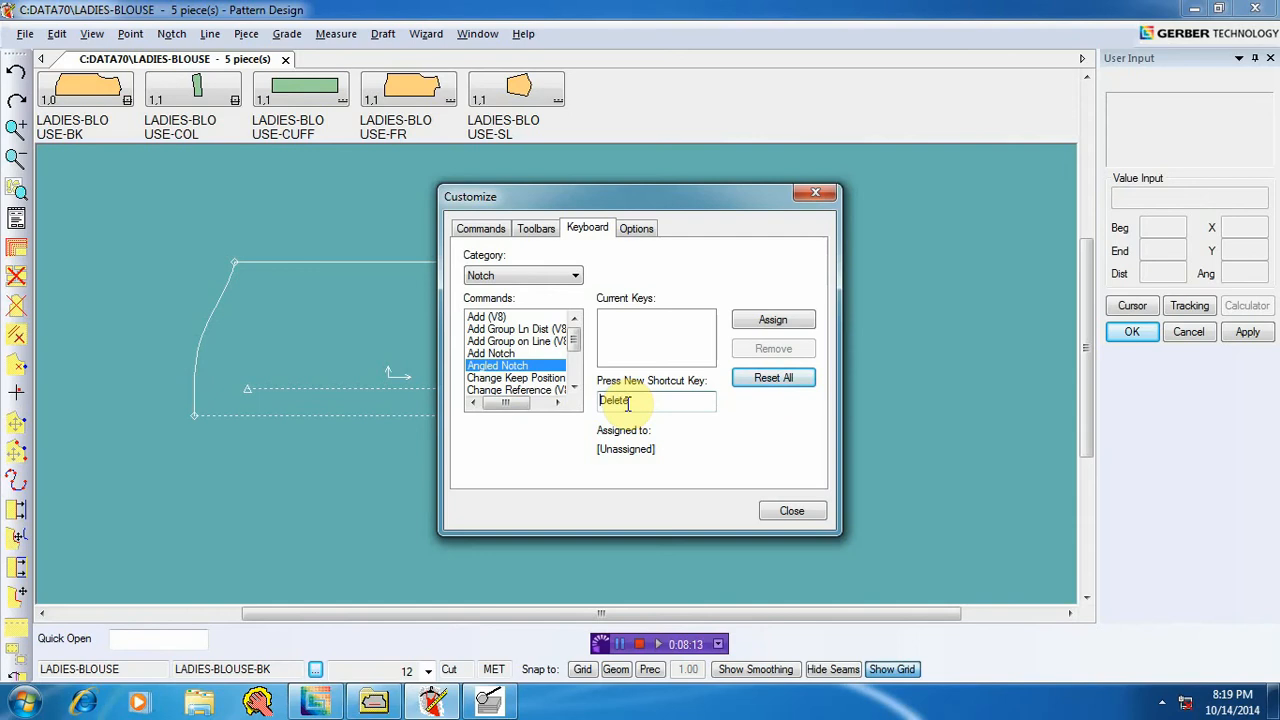
key(shift)
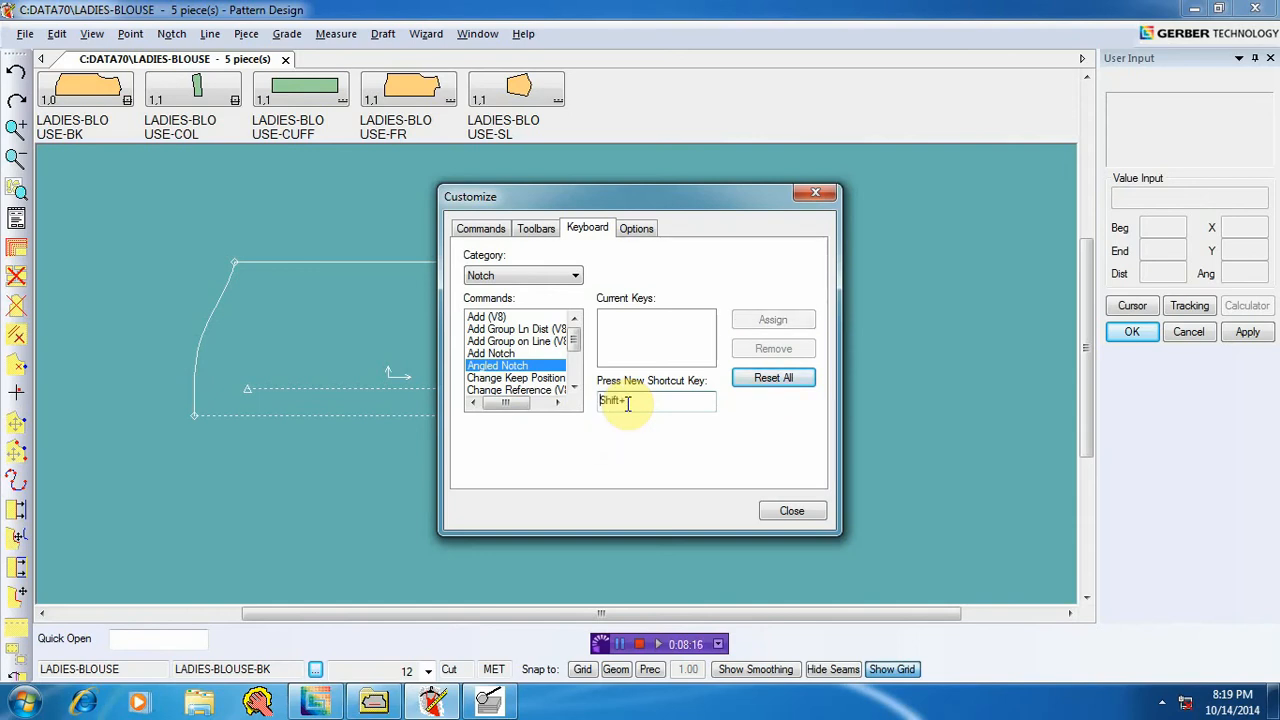
key(shift+t)
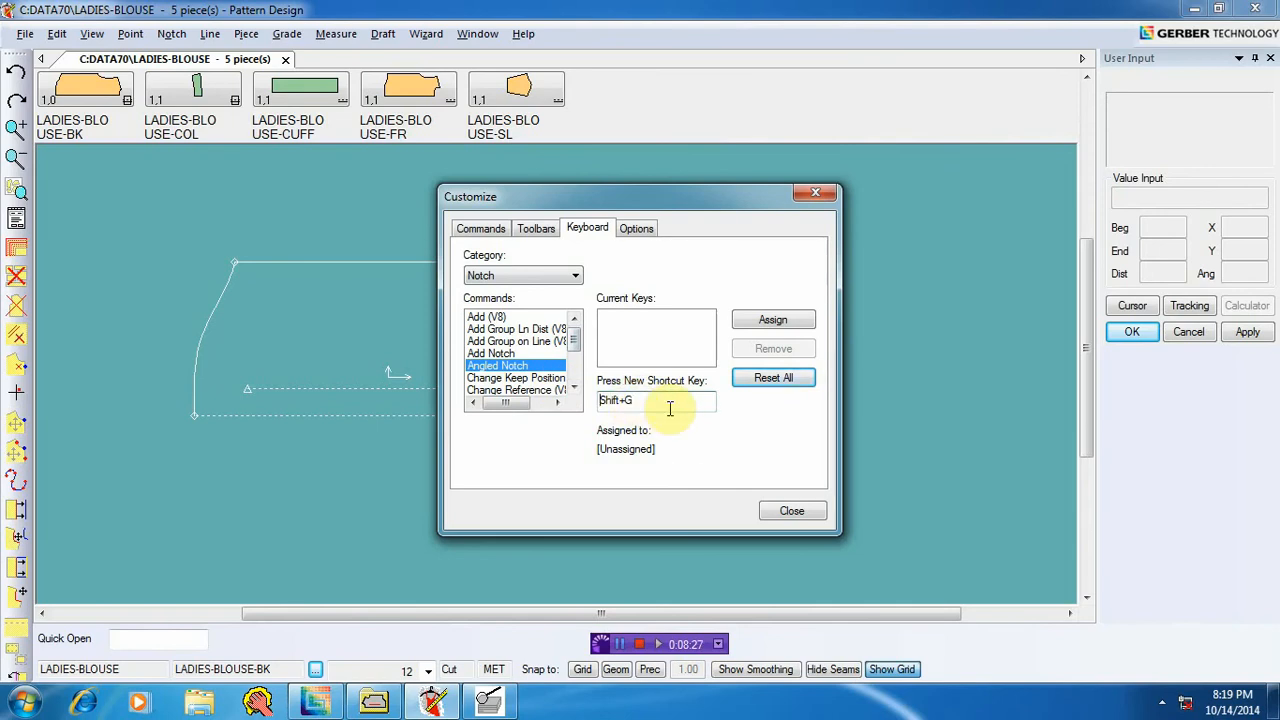
click(782, 322)
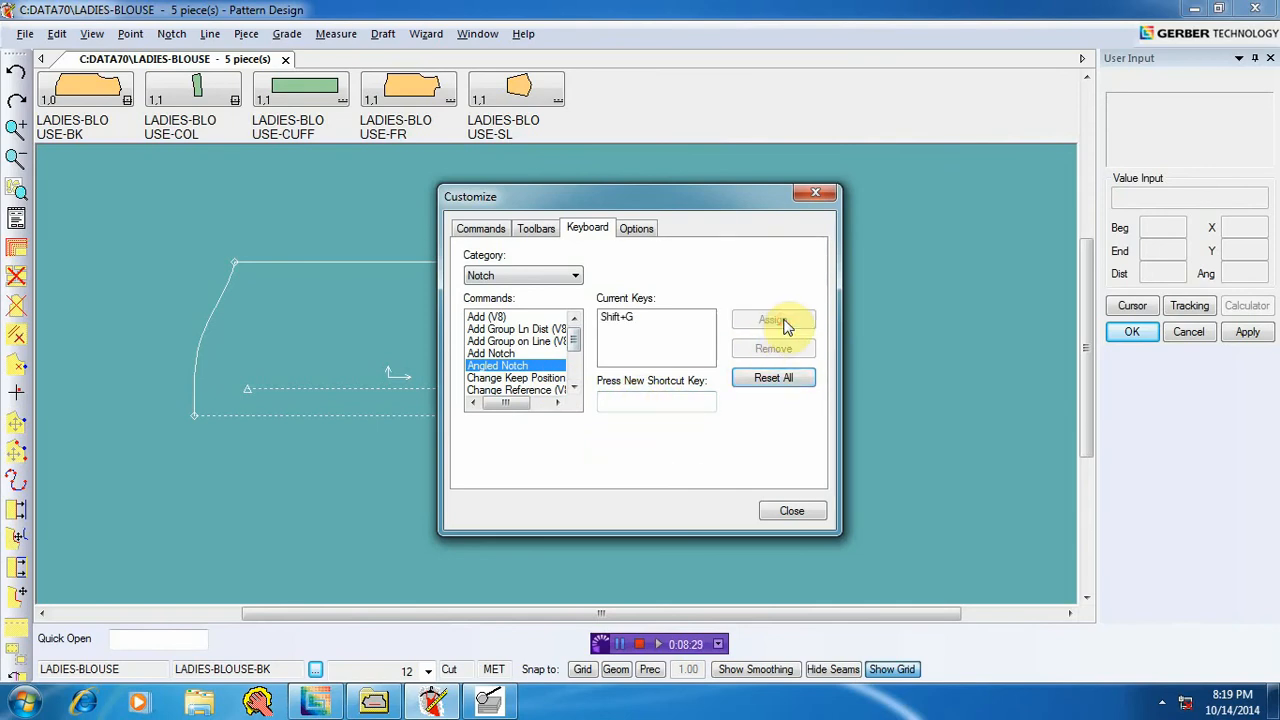
click(792, 511)
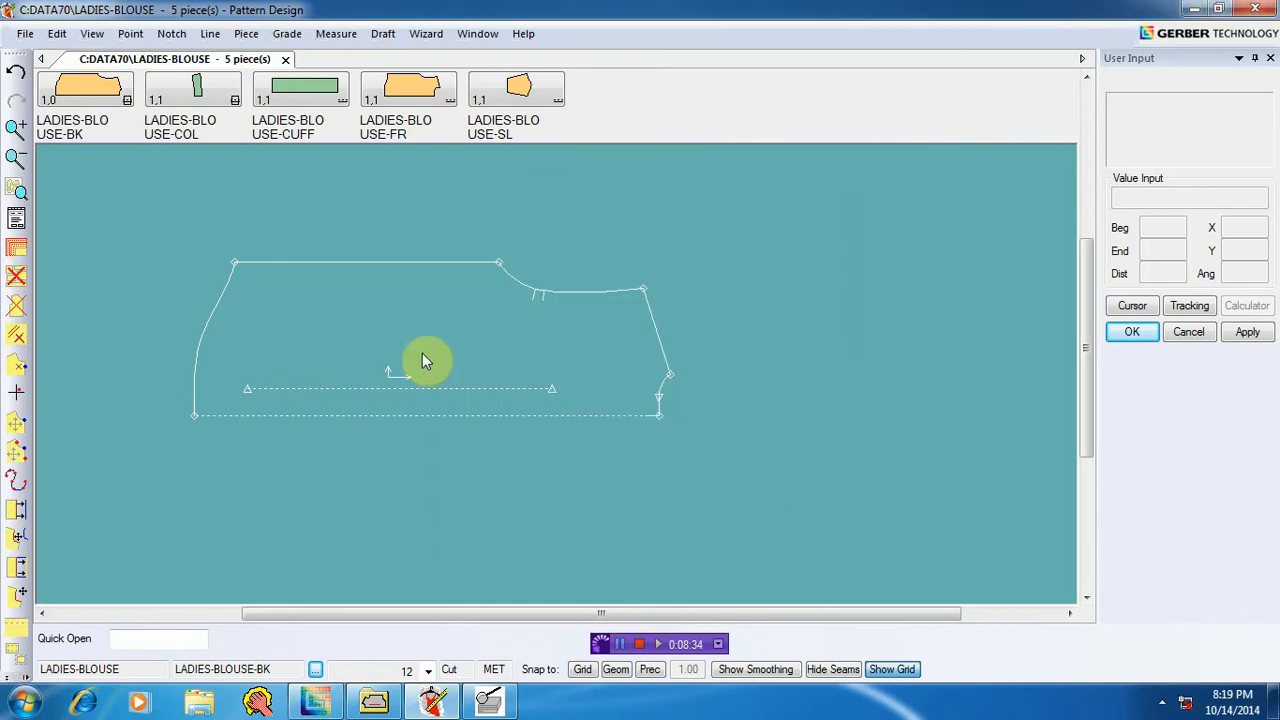
Step: Check the shortcut listed for Angled Notch and start the command twice as a test, cancelling it each time
click(168, 36)
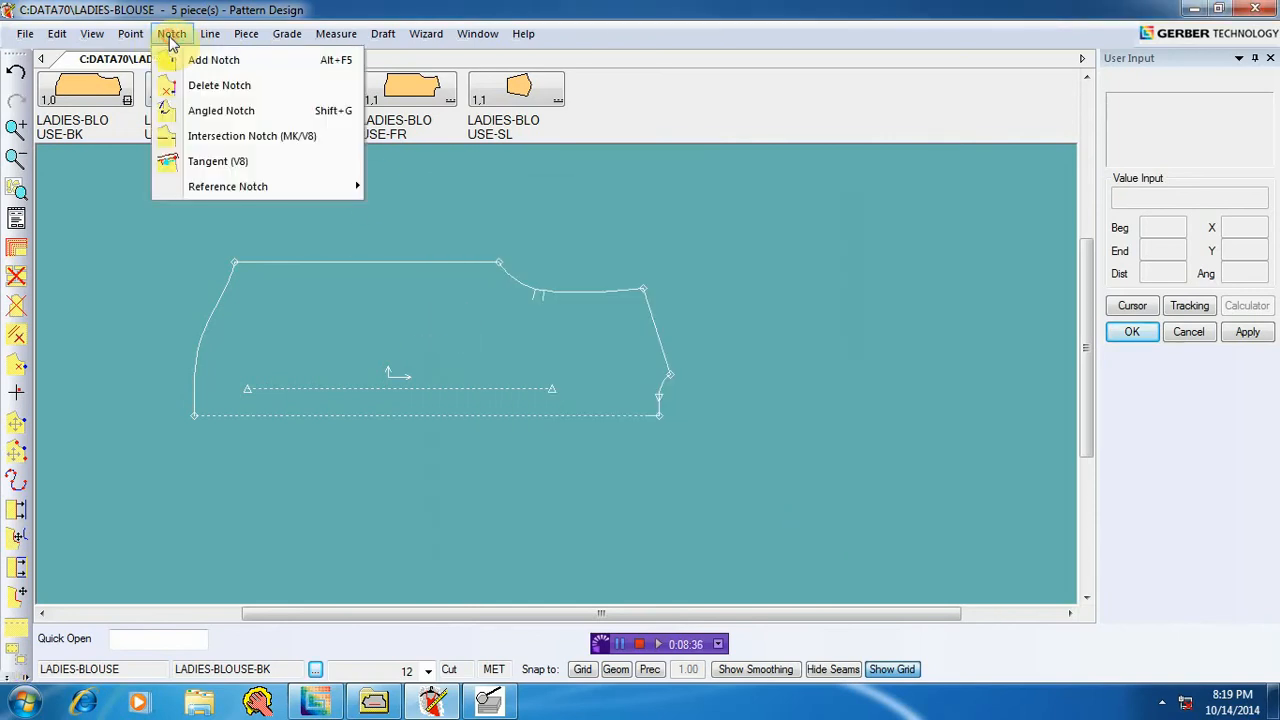
click(219, 112)
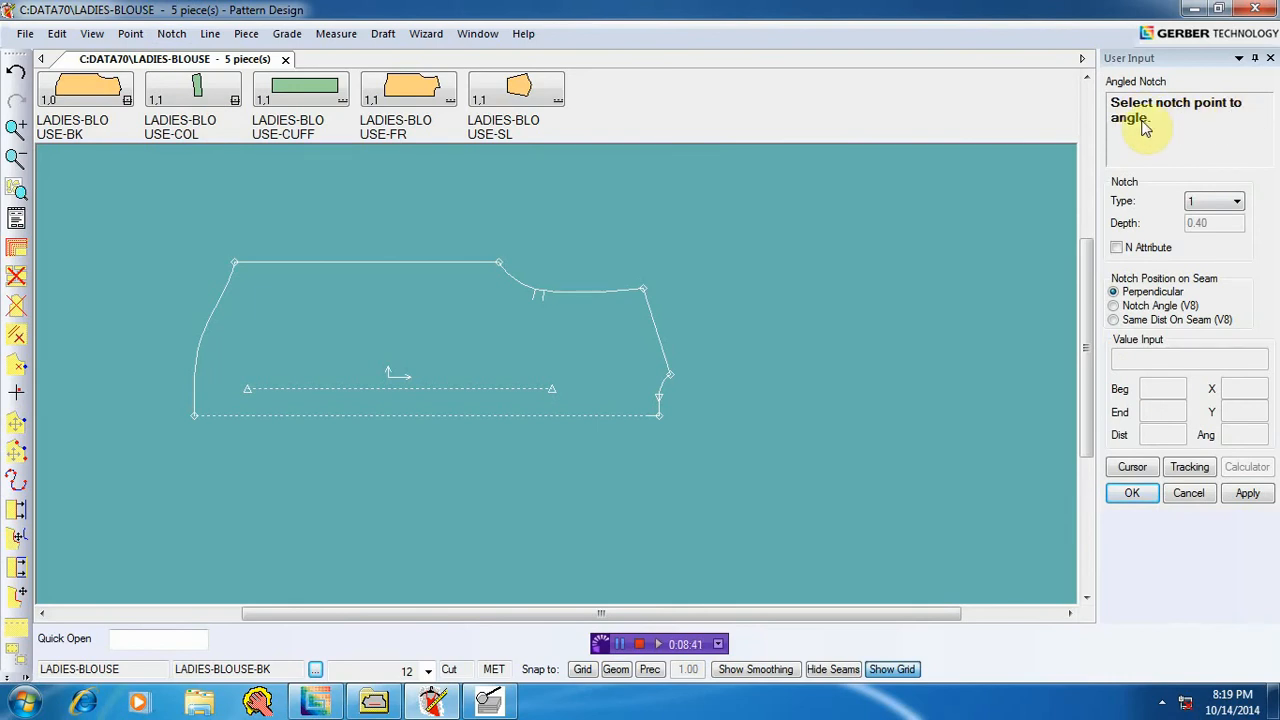
right_click(594, 288)
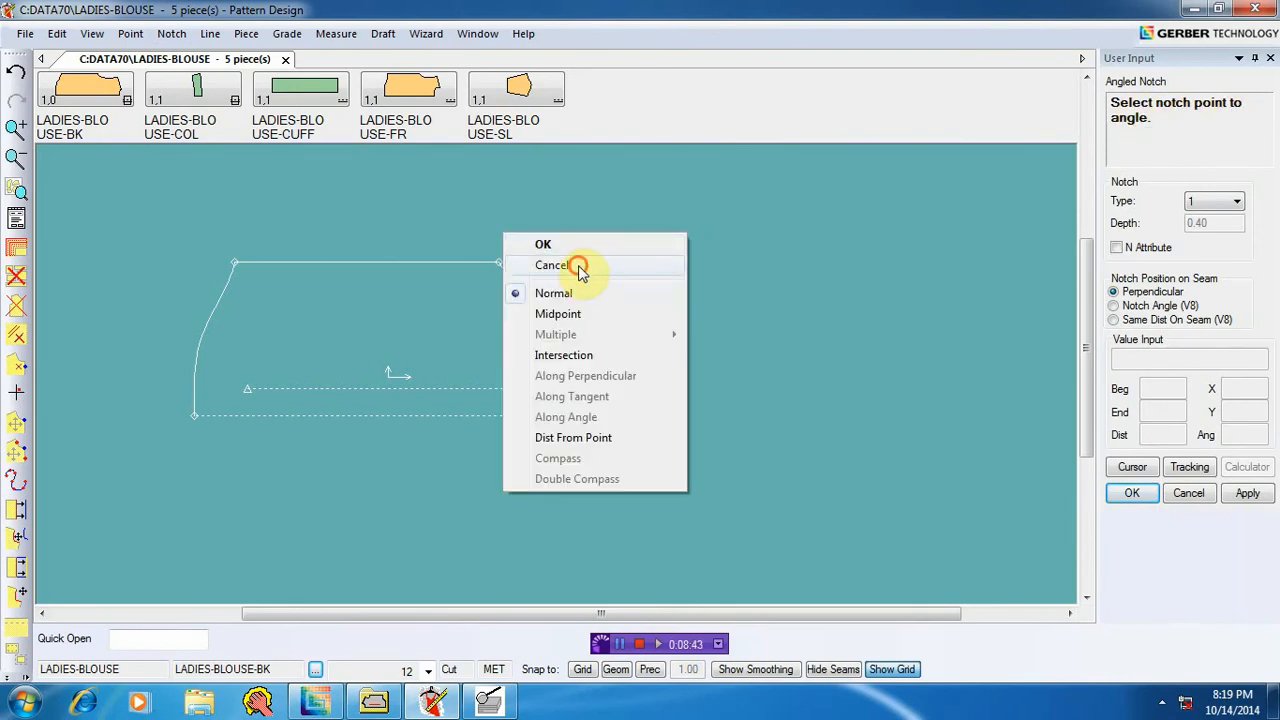
click(580, 266)
right_click(656, 240)
click(589, 217)
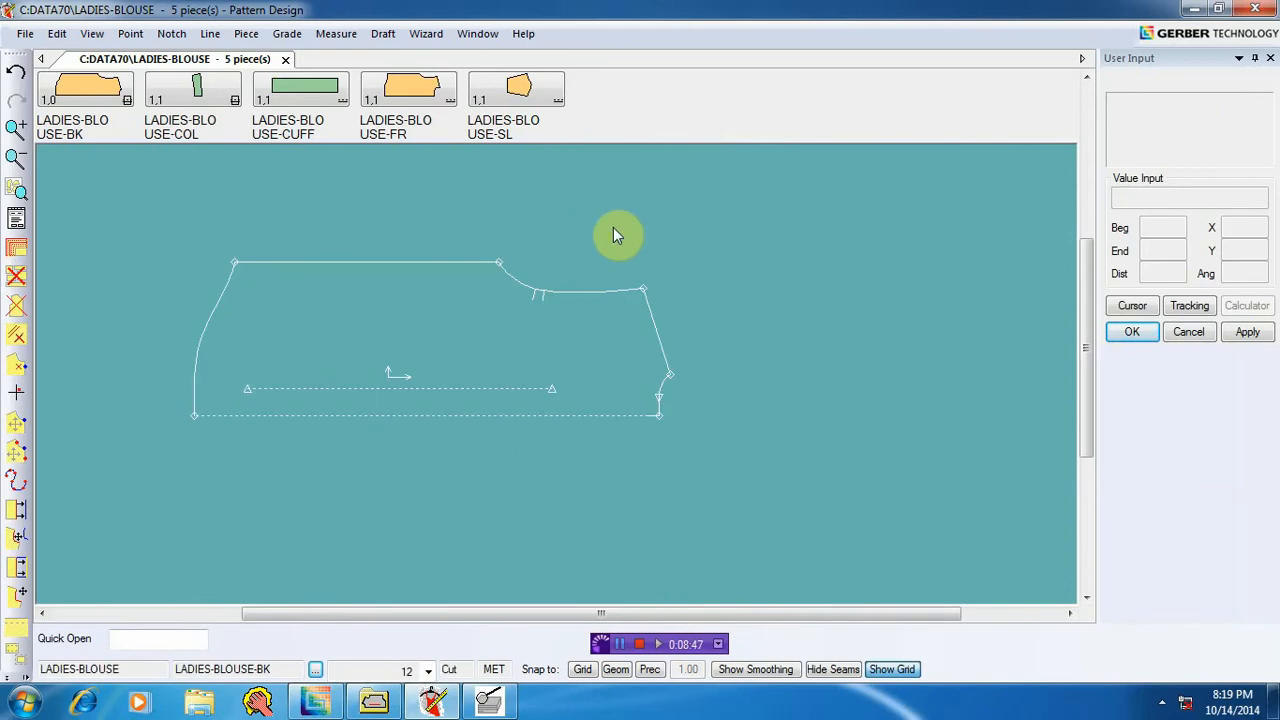
key(Return)
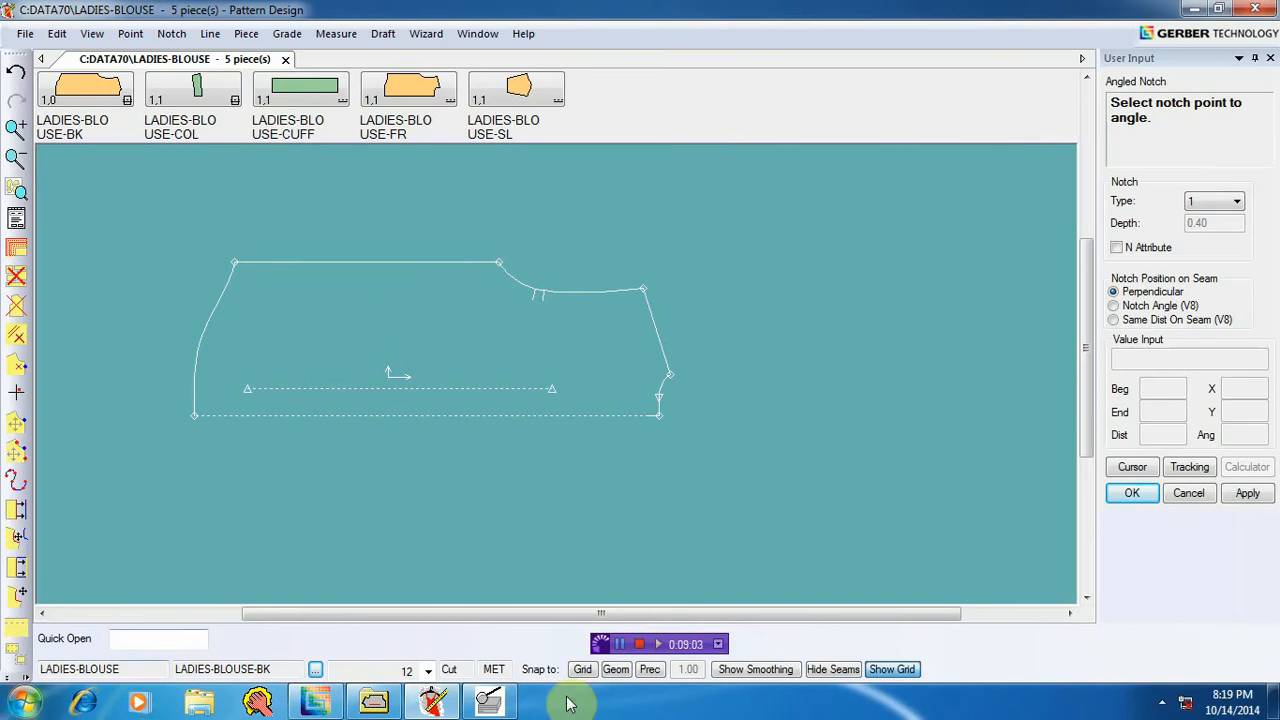
right_click(560, 240)
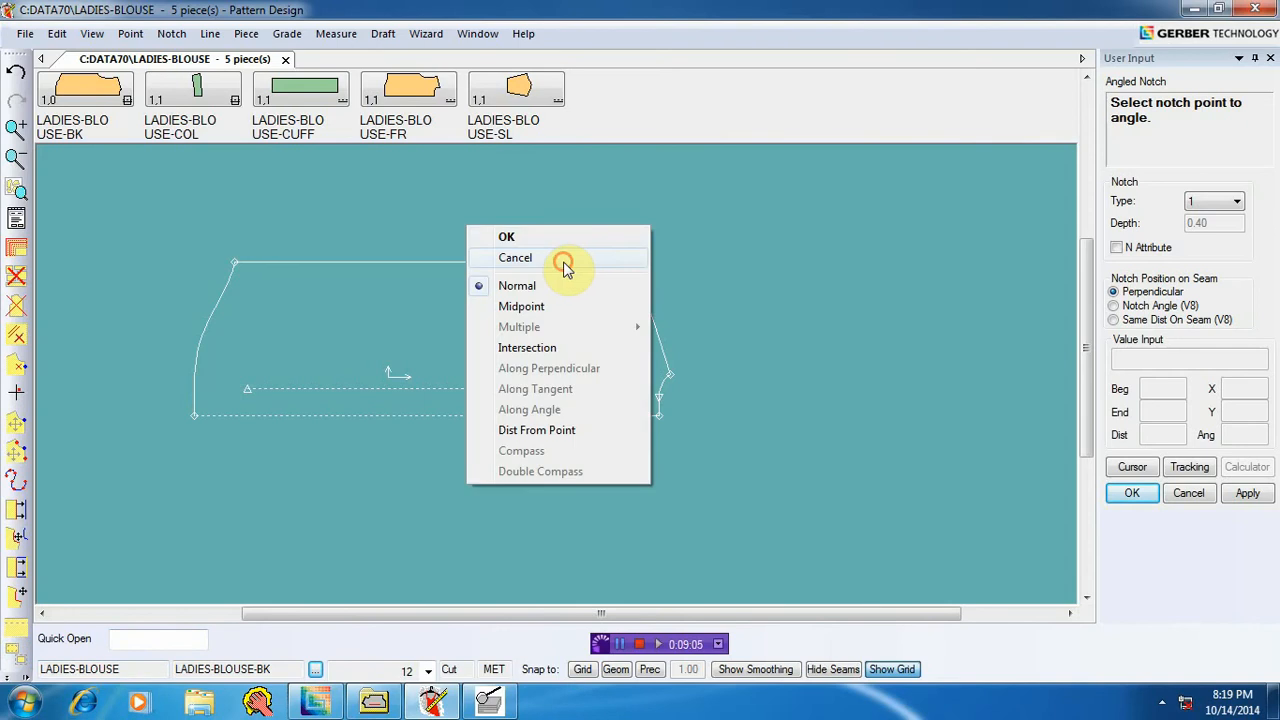
click(569, 262)
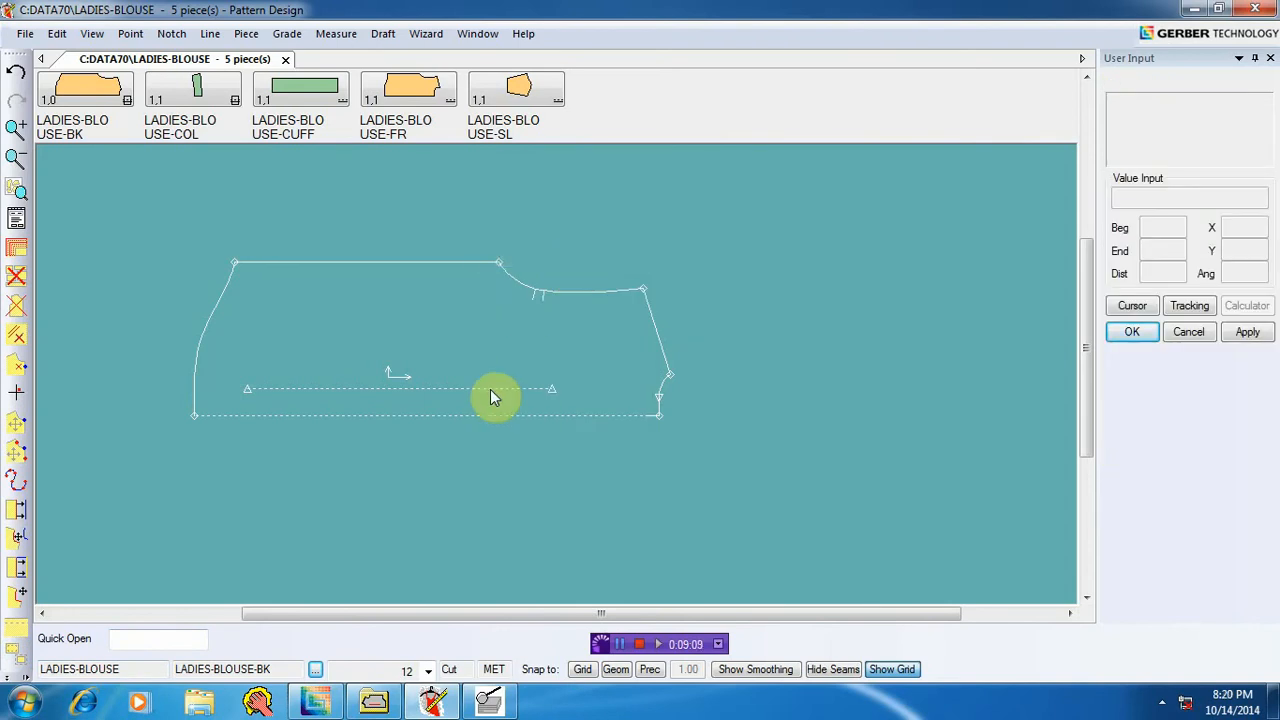
Step: Switch to AccuMark Utilities, view the Hotkeys options and the Plotter Queue configuration, and dismiss it without changes
click(488, 704)
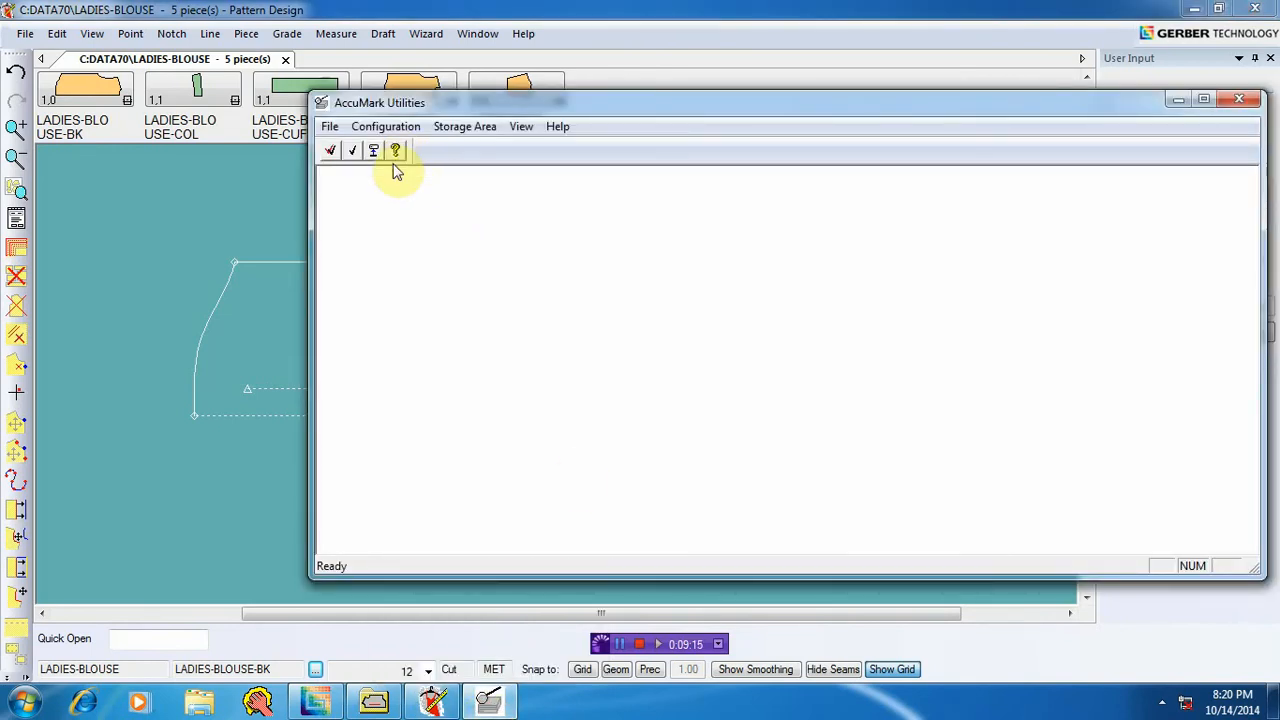
click(386, 127)
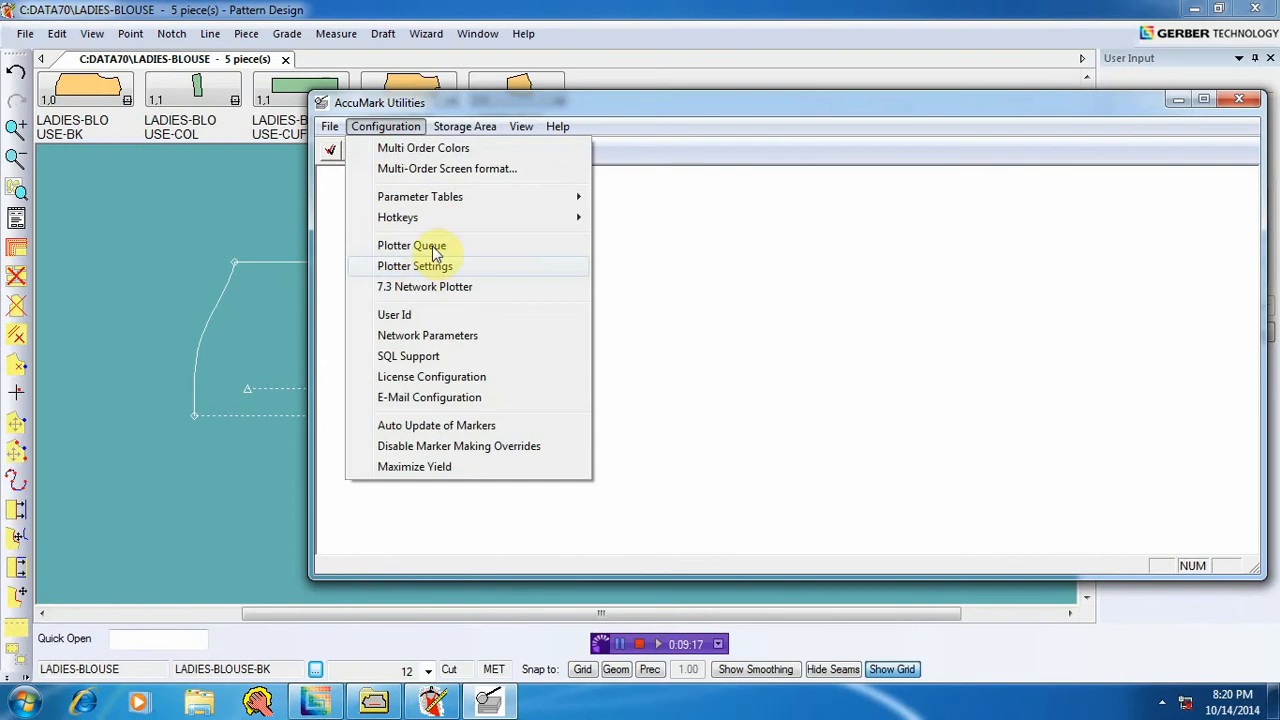
mouse_move(434, 225)
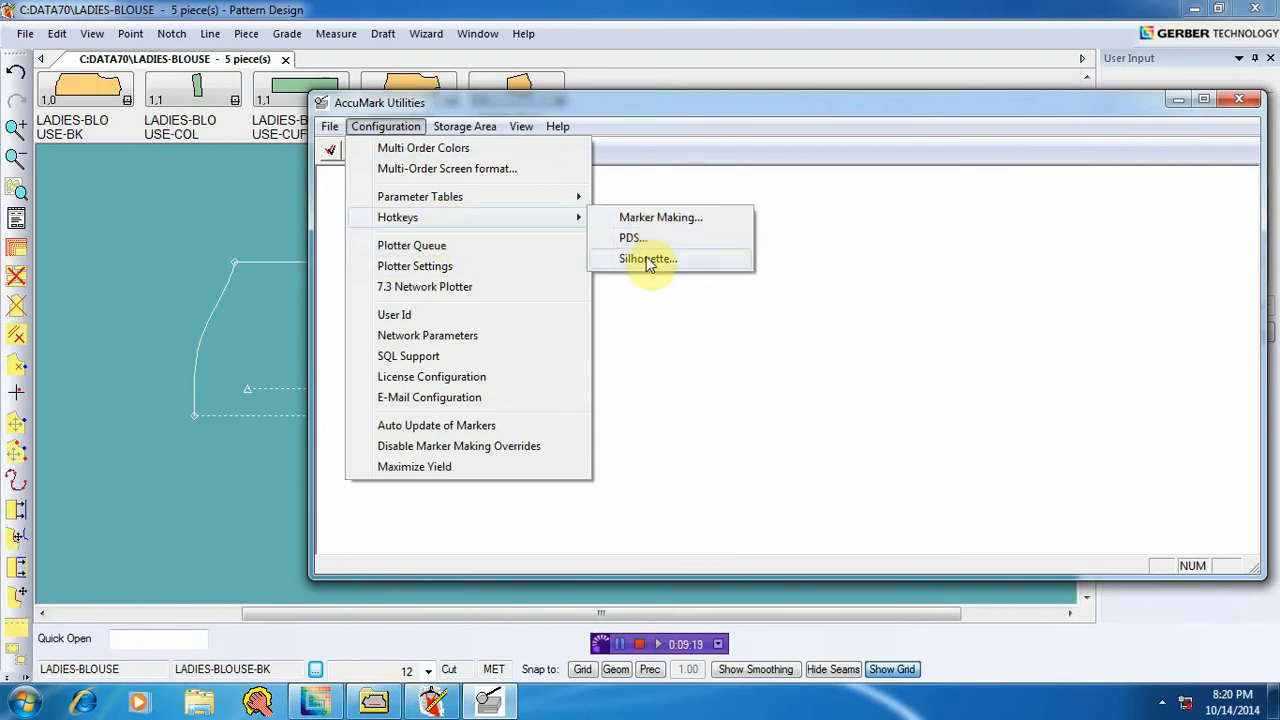
click(429, 250)
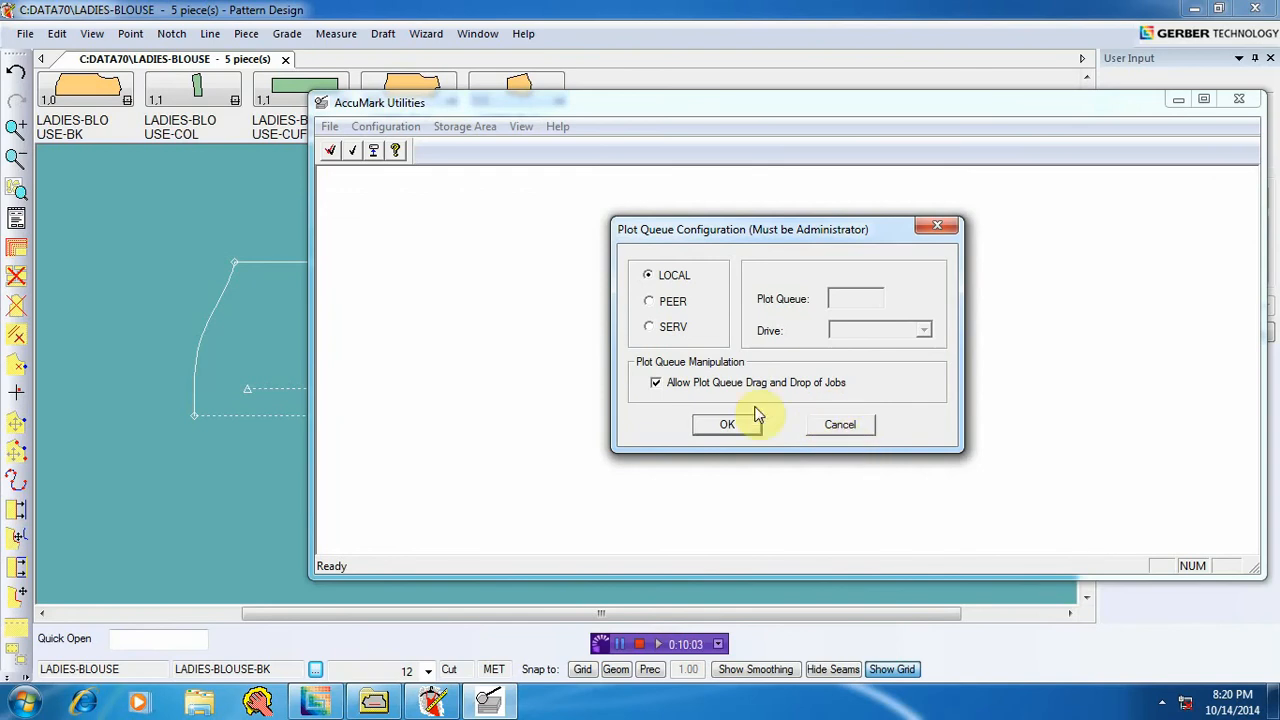
click(859, 430)
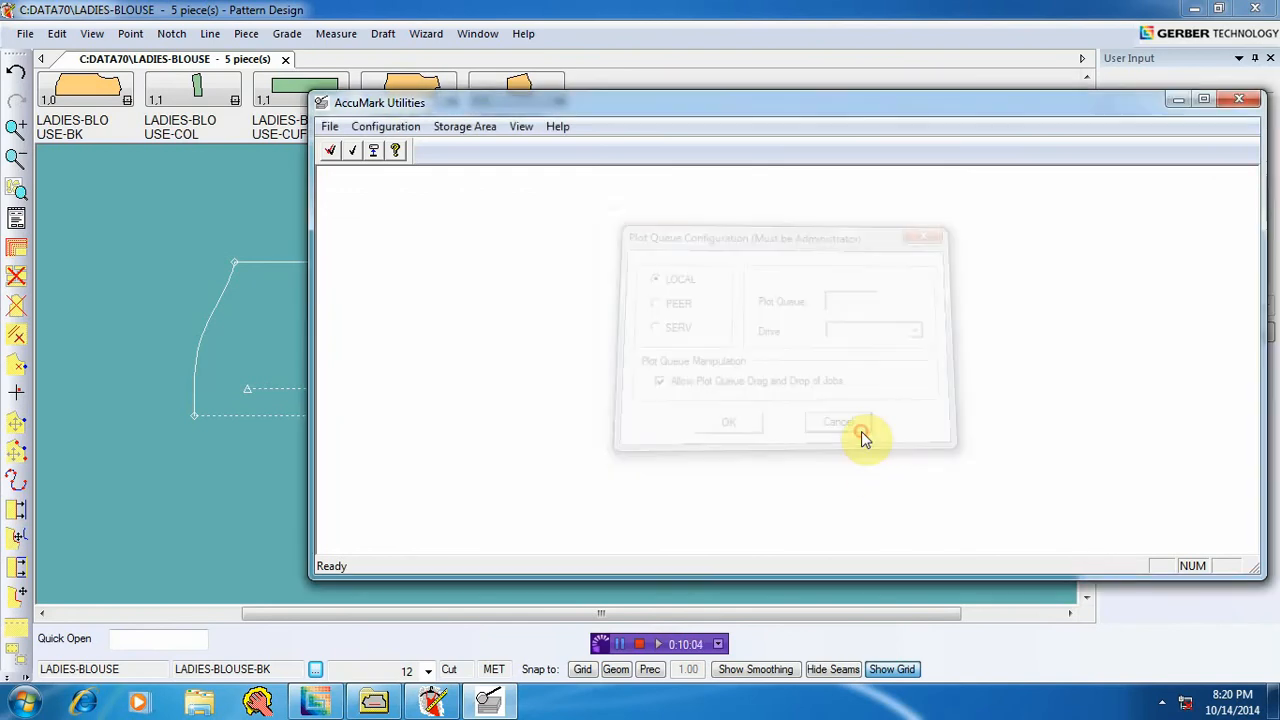
Step: Open Hardware Configuration from the launcher's AccuMark Explorer, Utilities group, view the digitizer settings and close it with the launcher
click(395, 128)
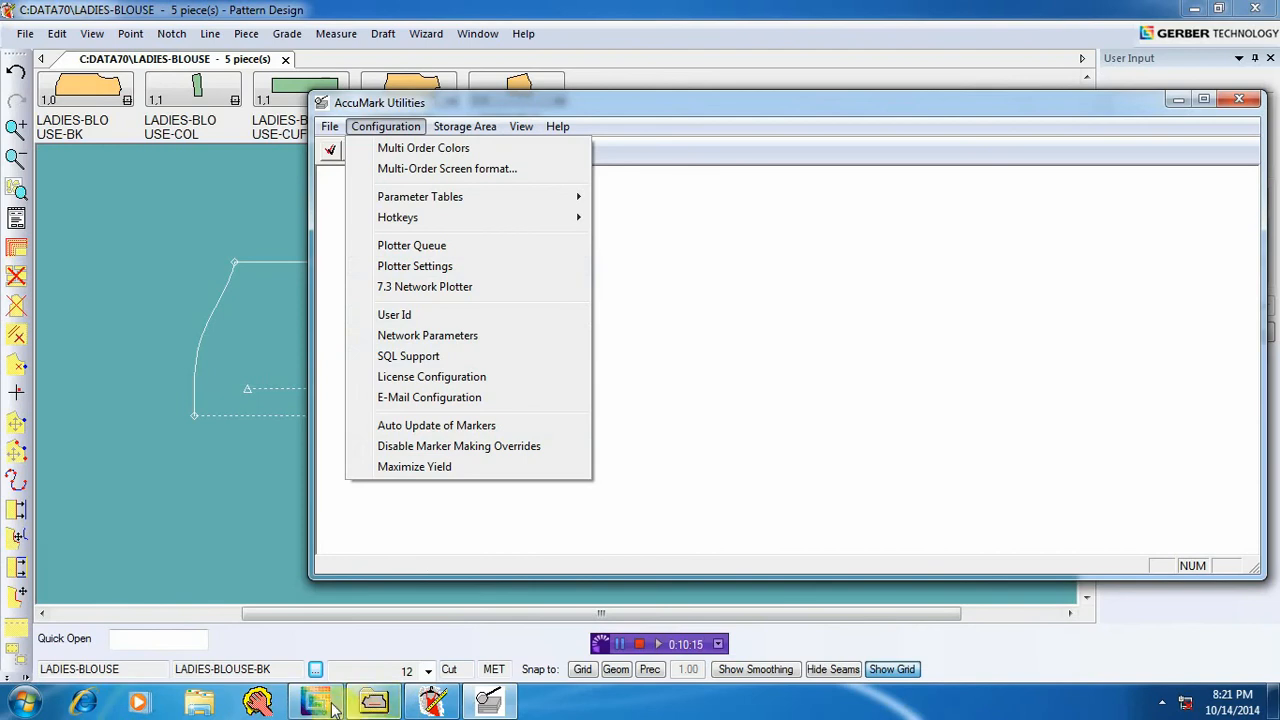
click(369, 711)
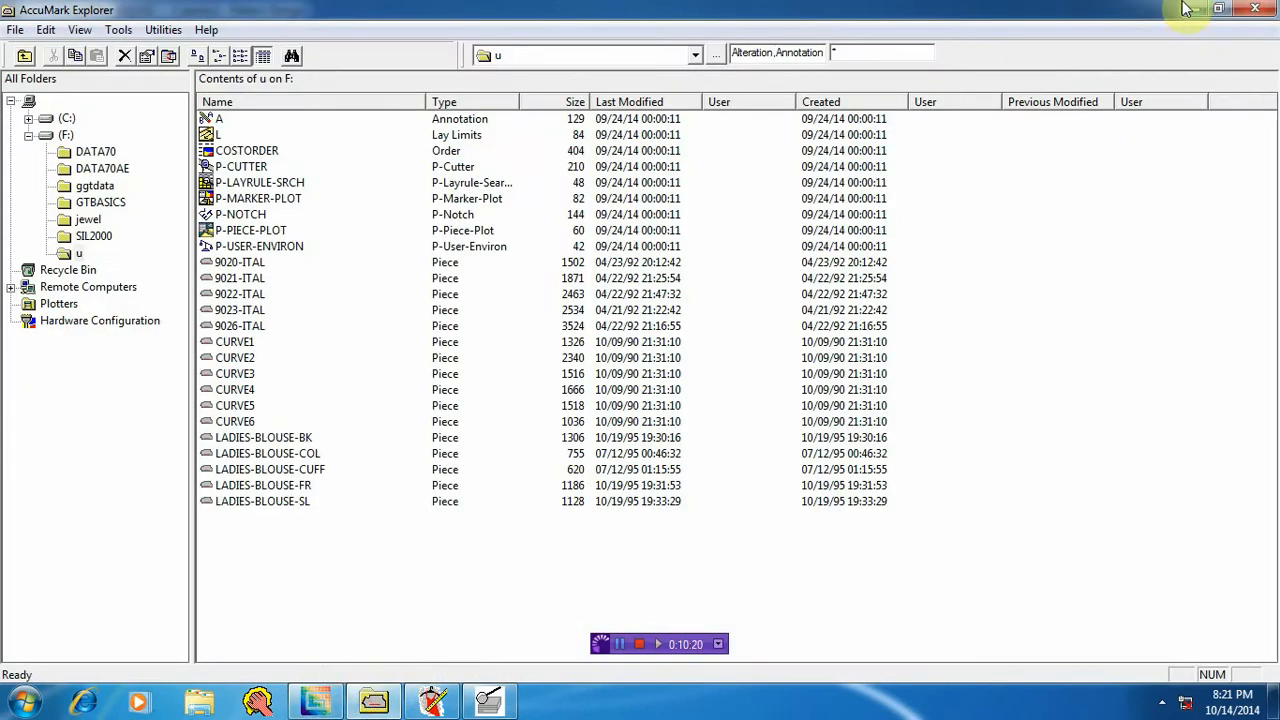
click(1188, 7)
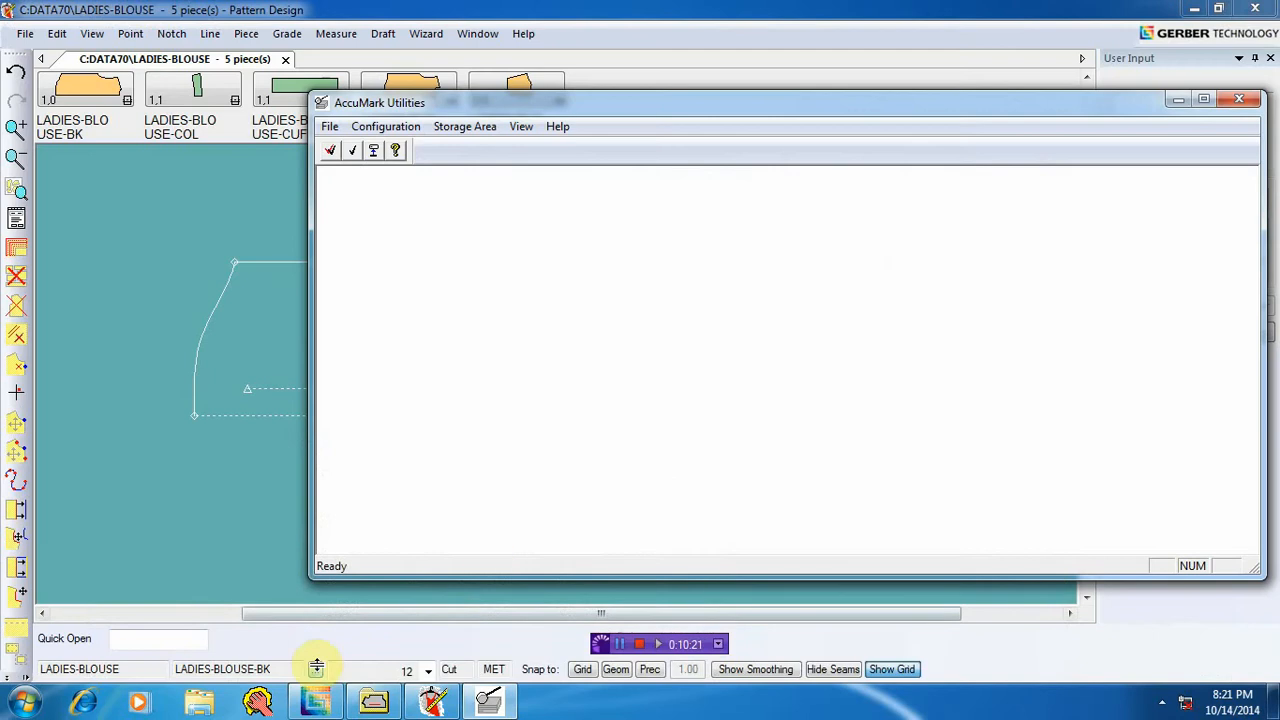
click(316, 705)
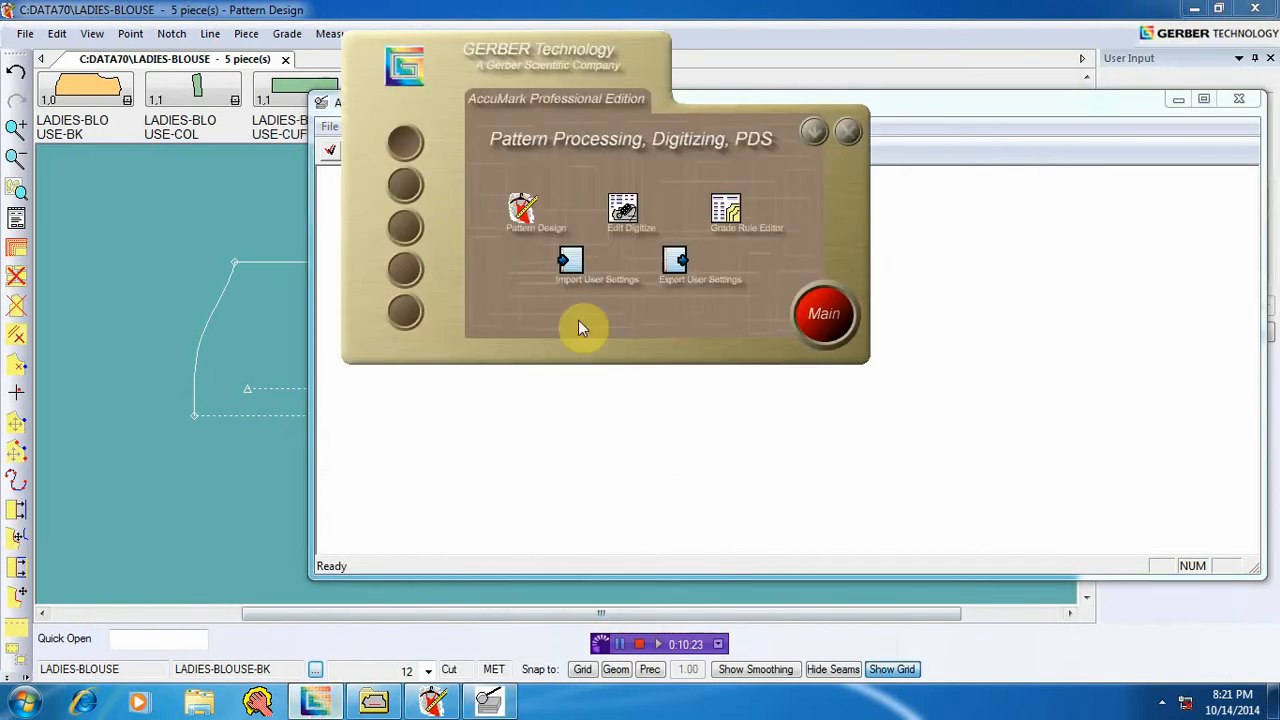
click(410, 272)
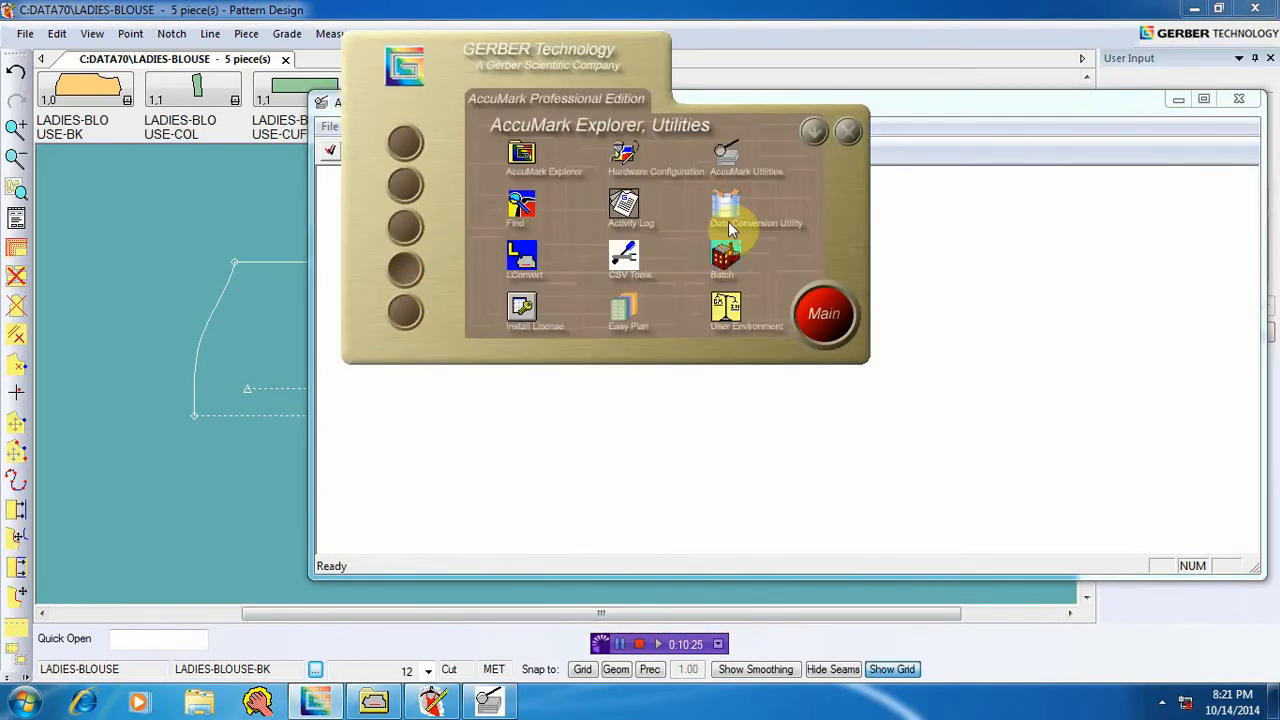
click(632, 172)
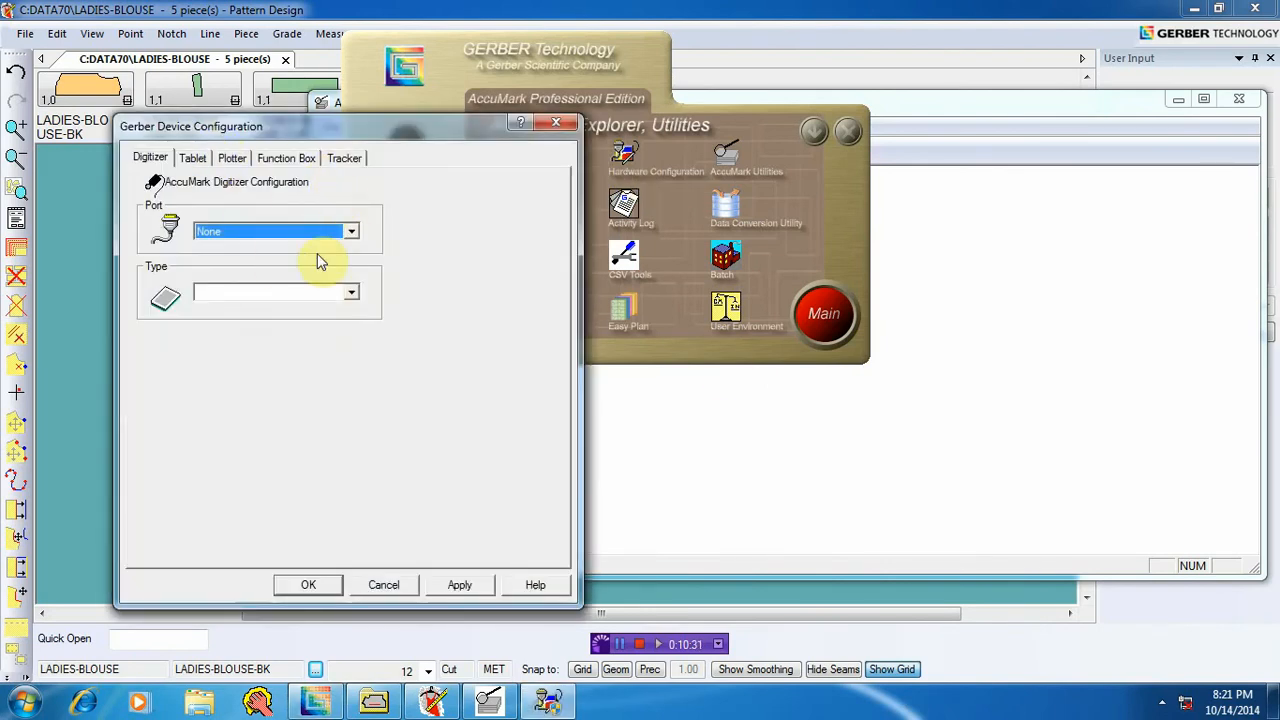
click(556, 122)
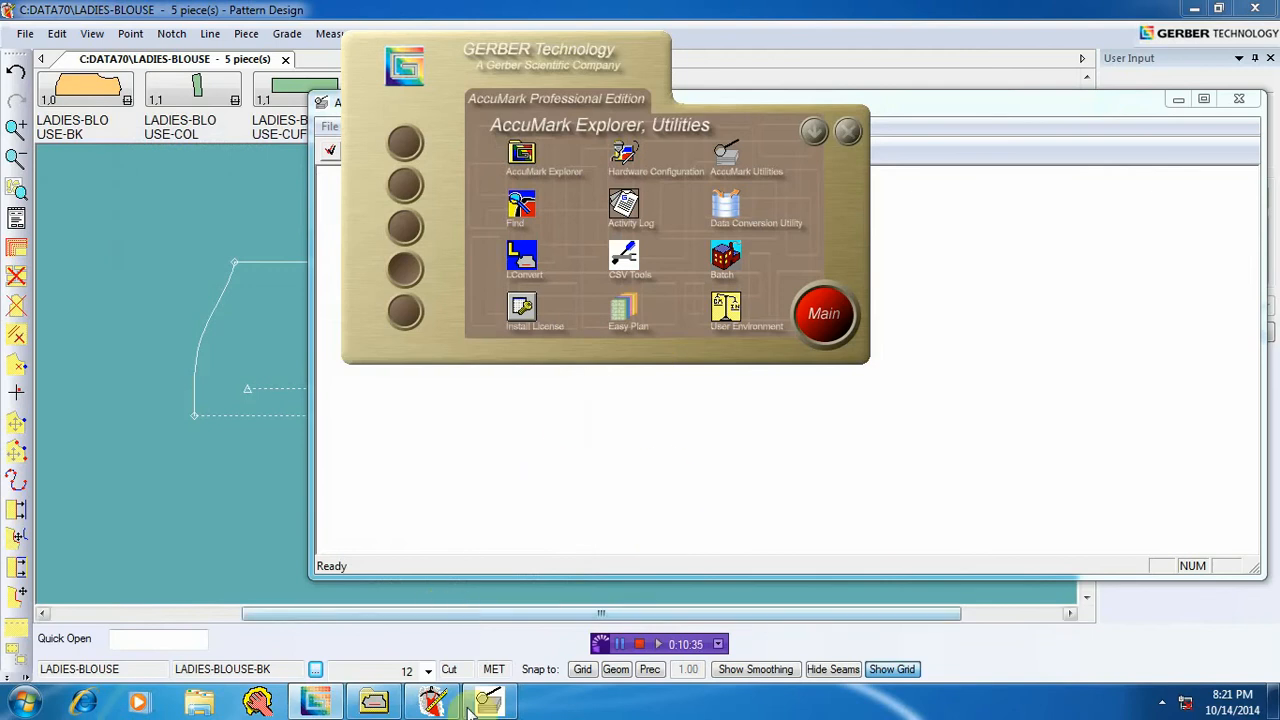
click(813, 131)
Step: View the Plotter Settings and 7.3 Network Plotter options in AccuMark Utilities, dismissing each dialog without changes
click(384, 127)
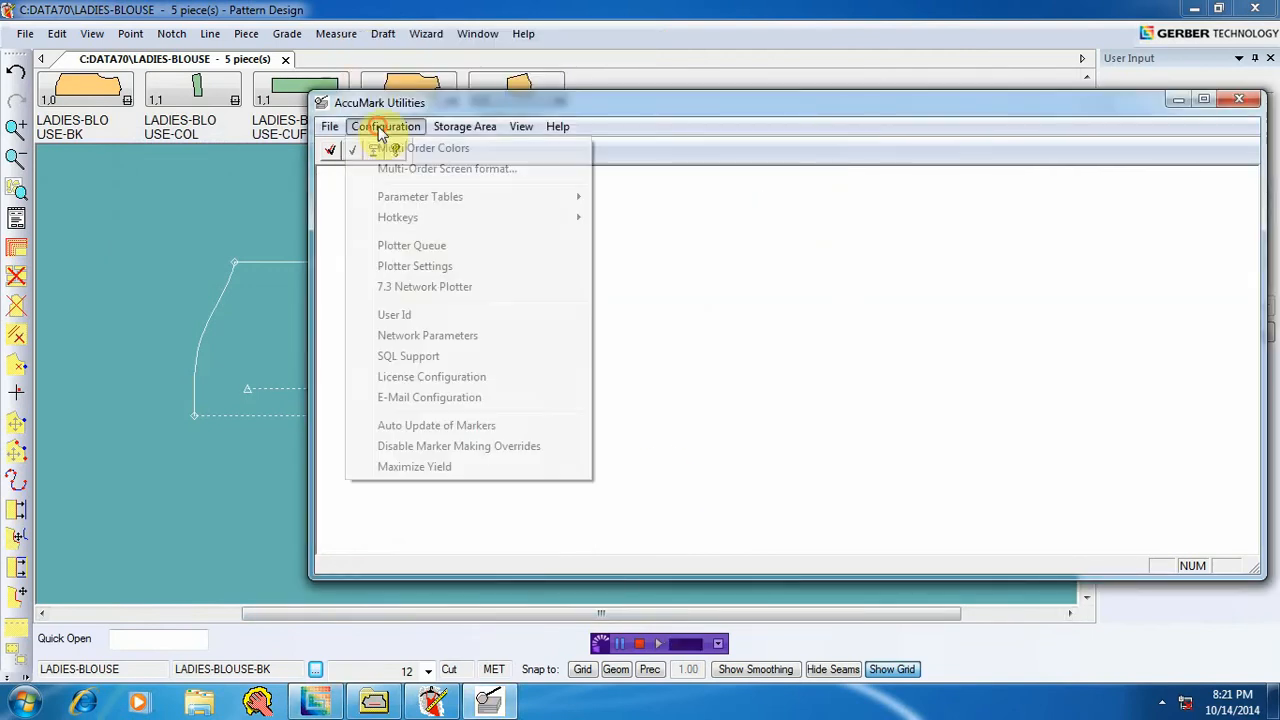
click(423, 266)
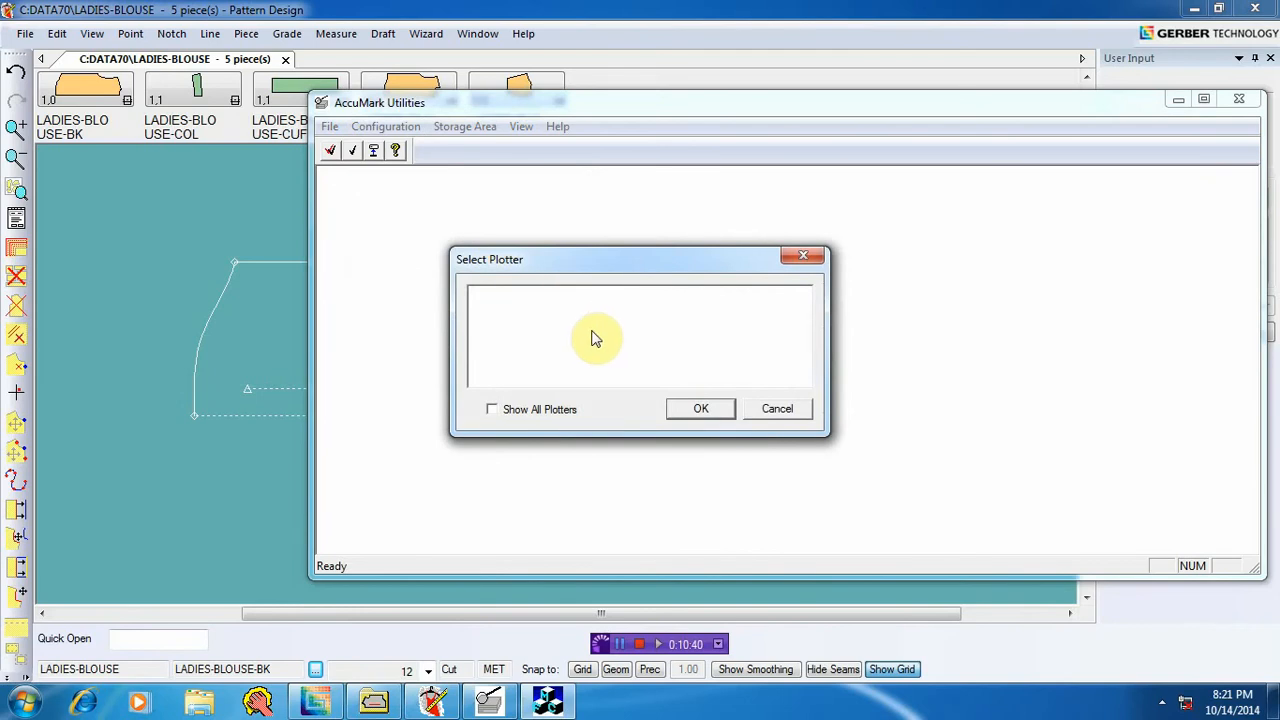
click(778, 410)
click(371, 130)
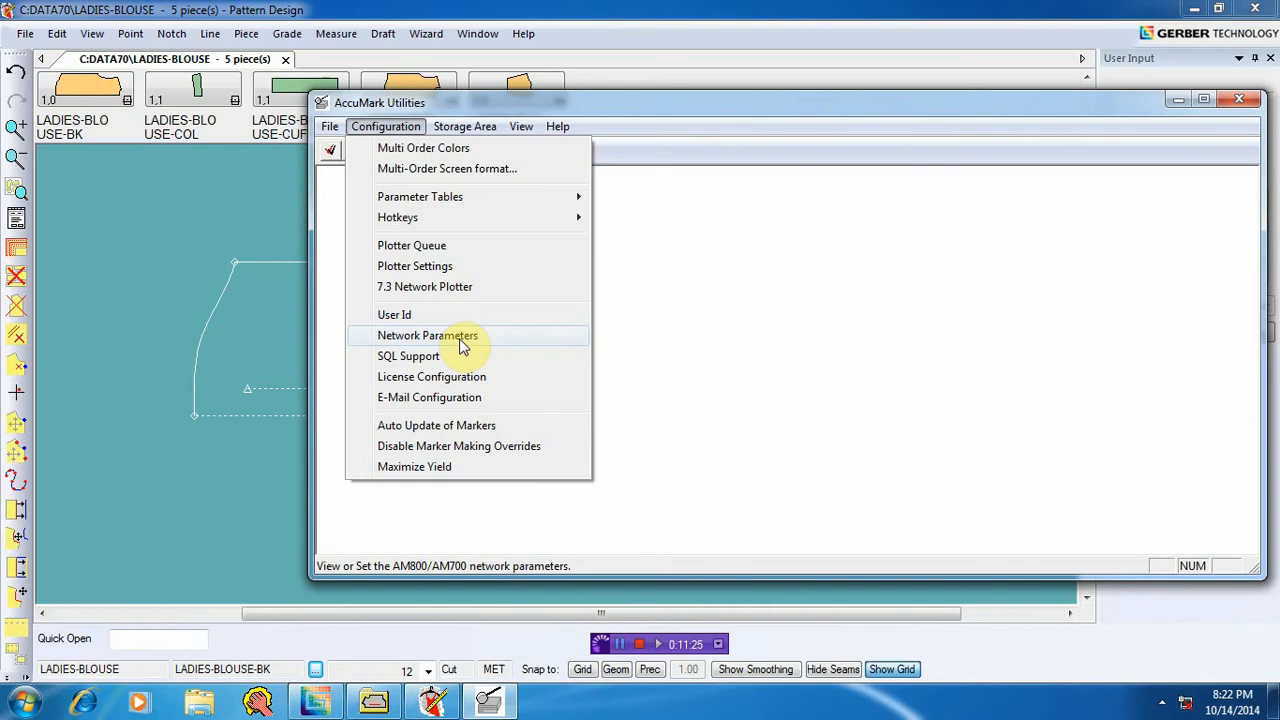
click(428, 287)
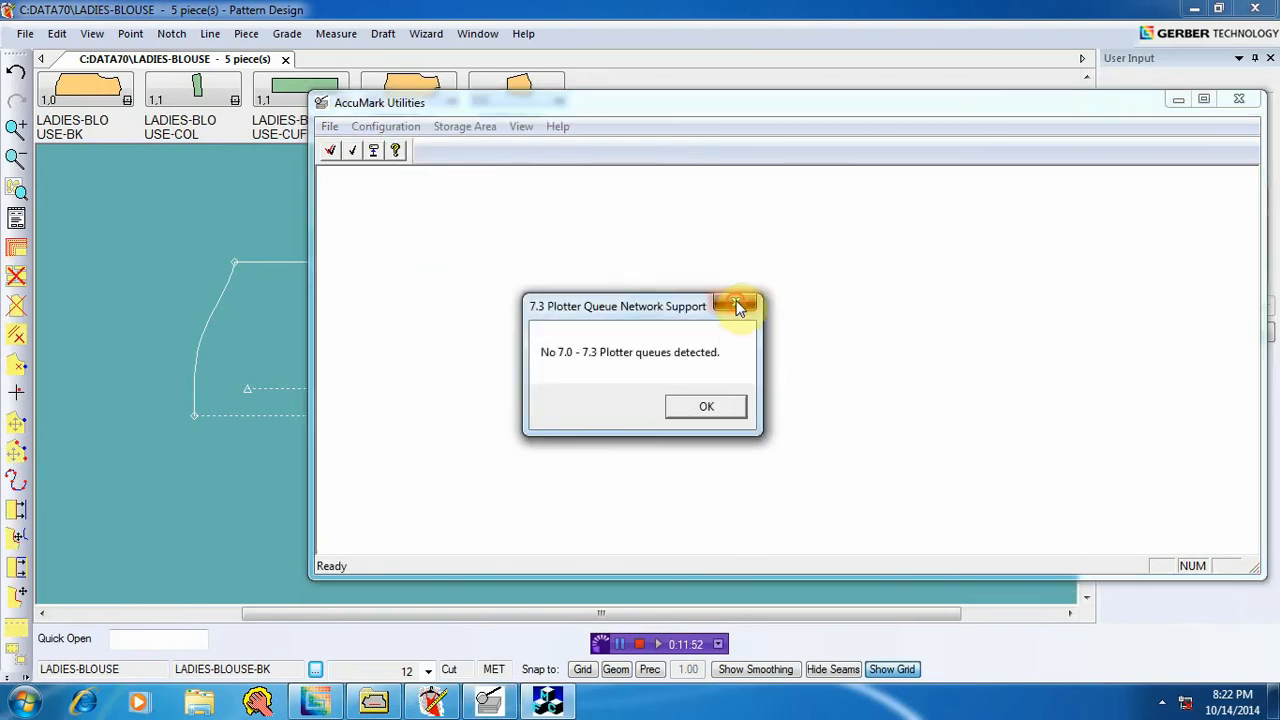
click(740, 303)
Step: Minimise the open windows, start QueueSubmit, view its SQL Support configuration and close QueueSubmit
click(385, 126)
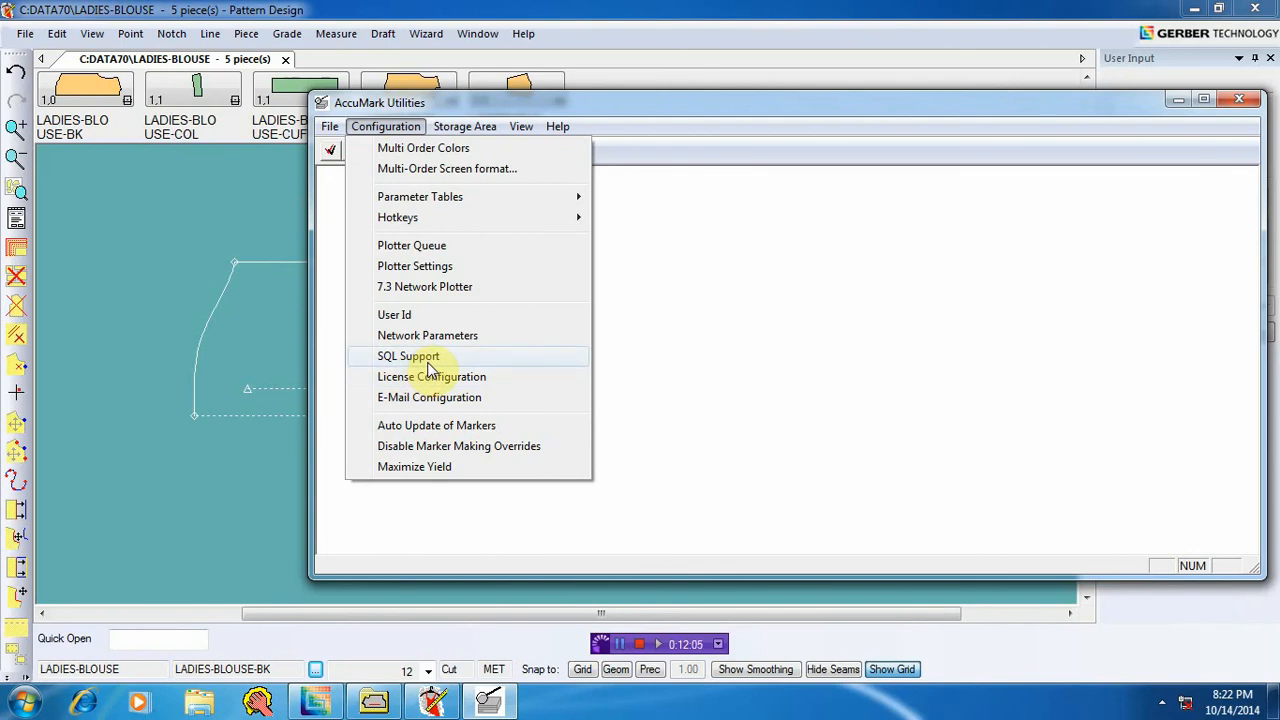
click(1178, 99)
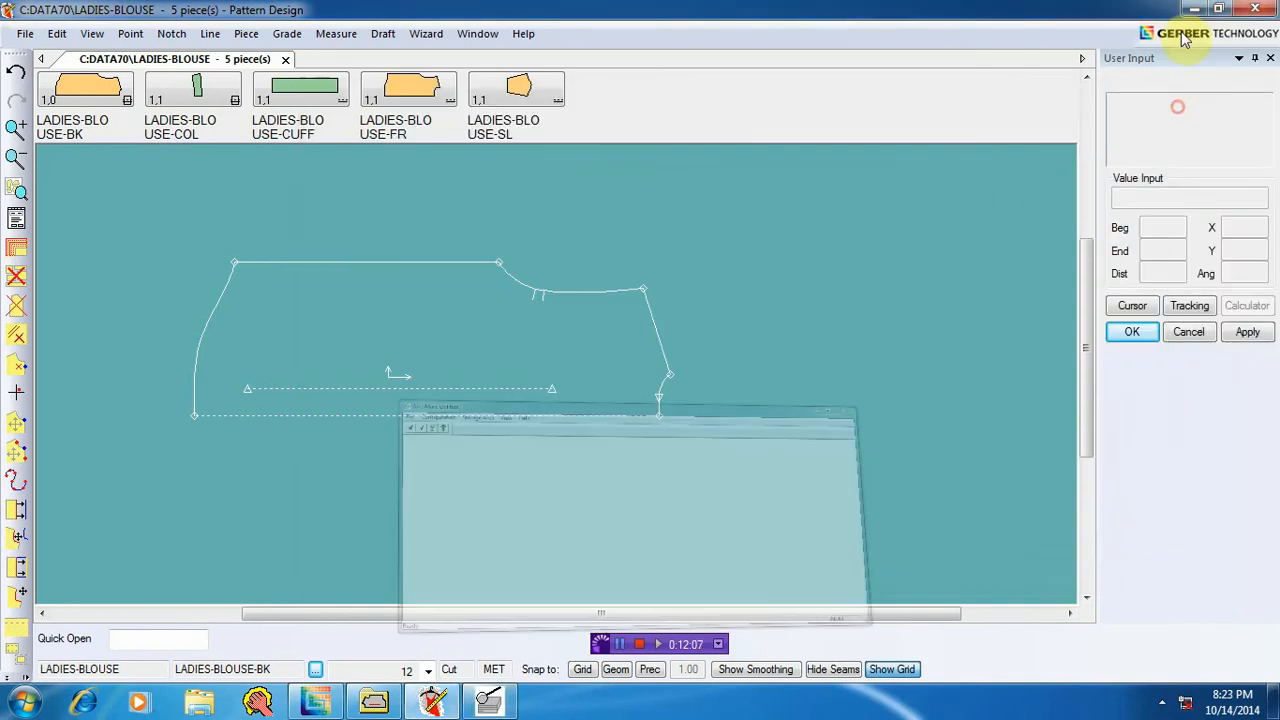
click(1185, 9)
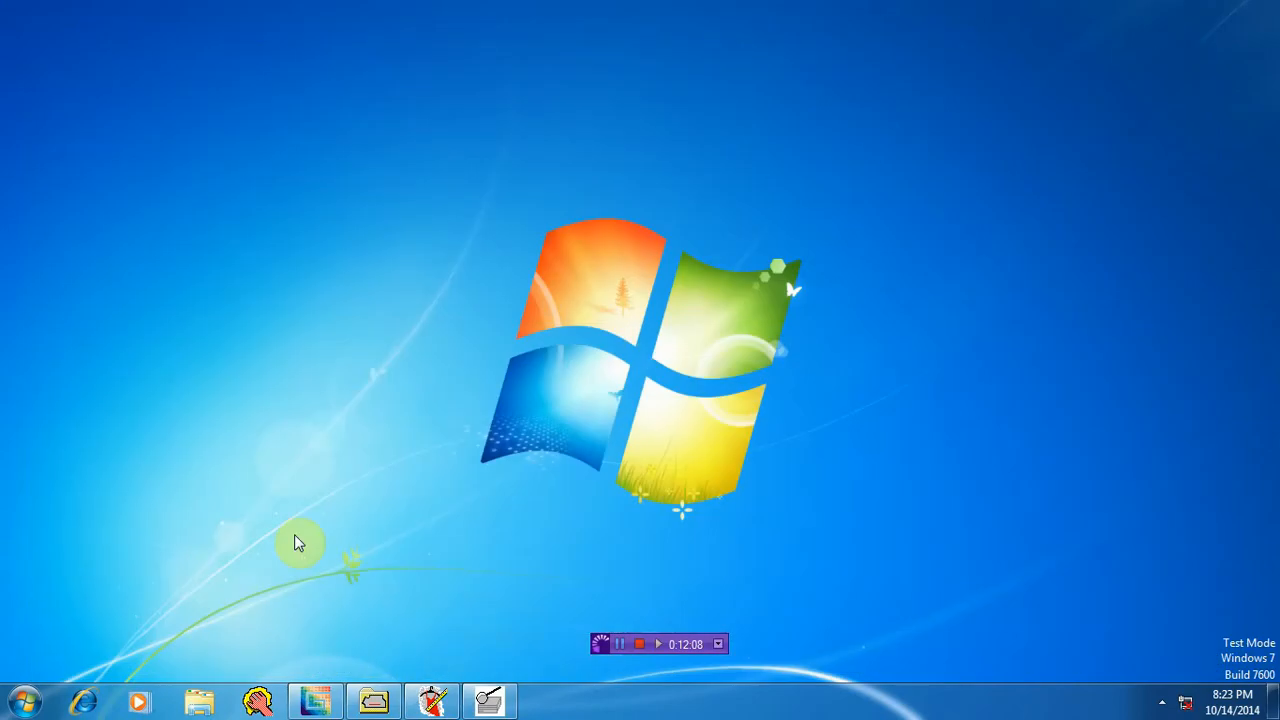
click(28, 701)
click(80, 88)
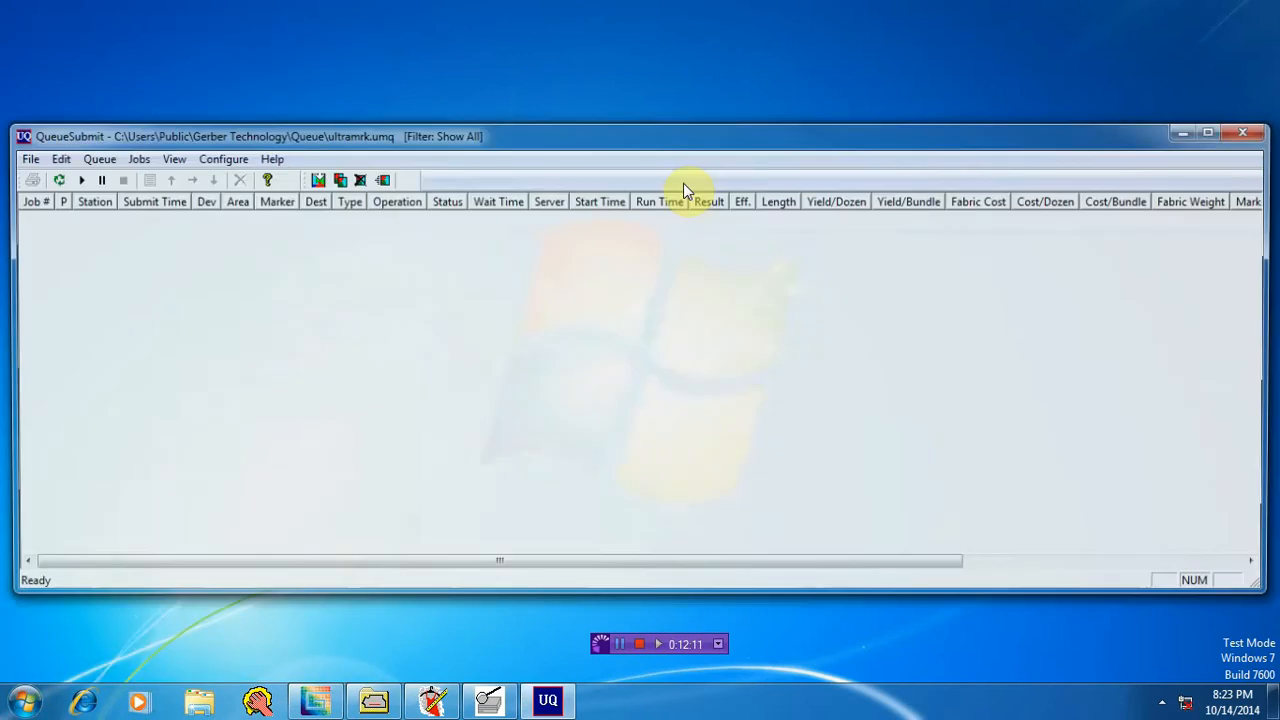
click(219, 159)
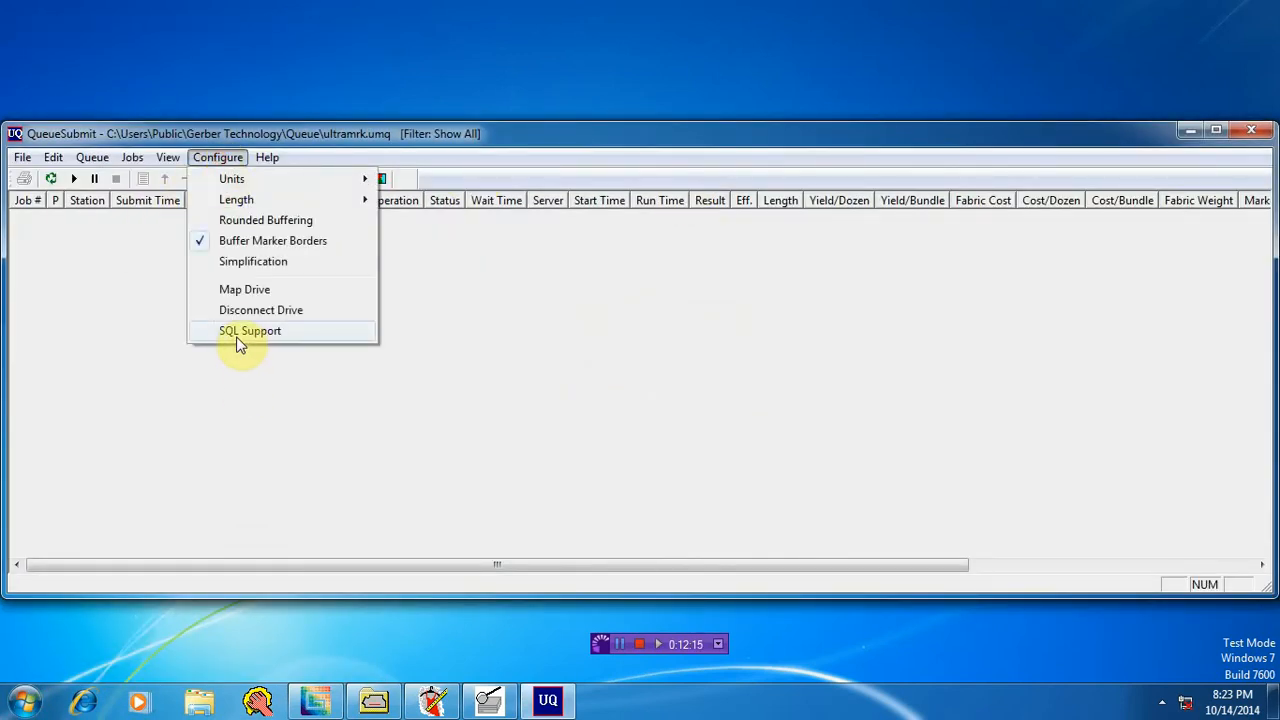
click(257, 333)
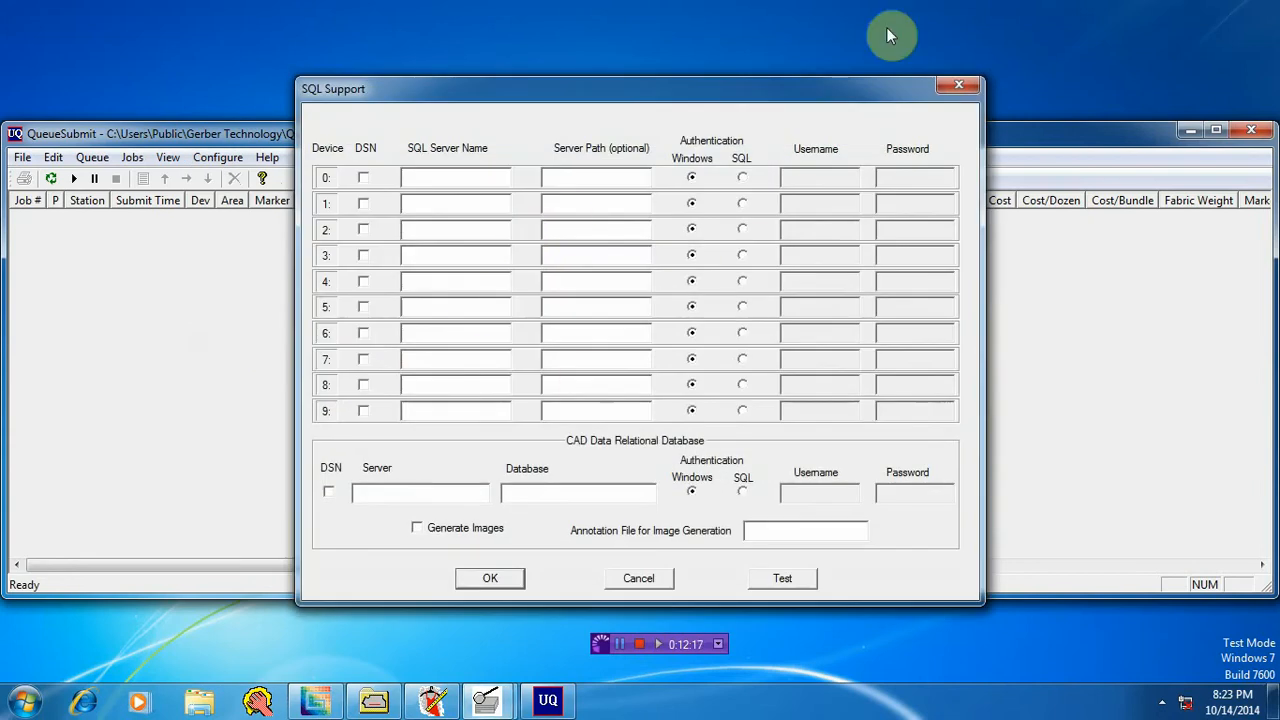
click(957, 89)
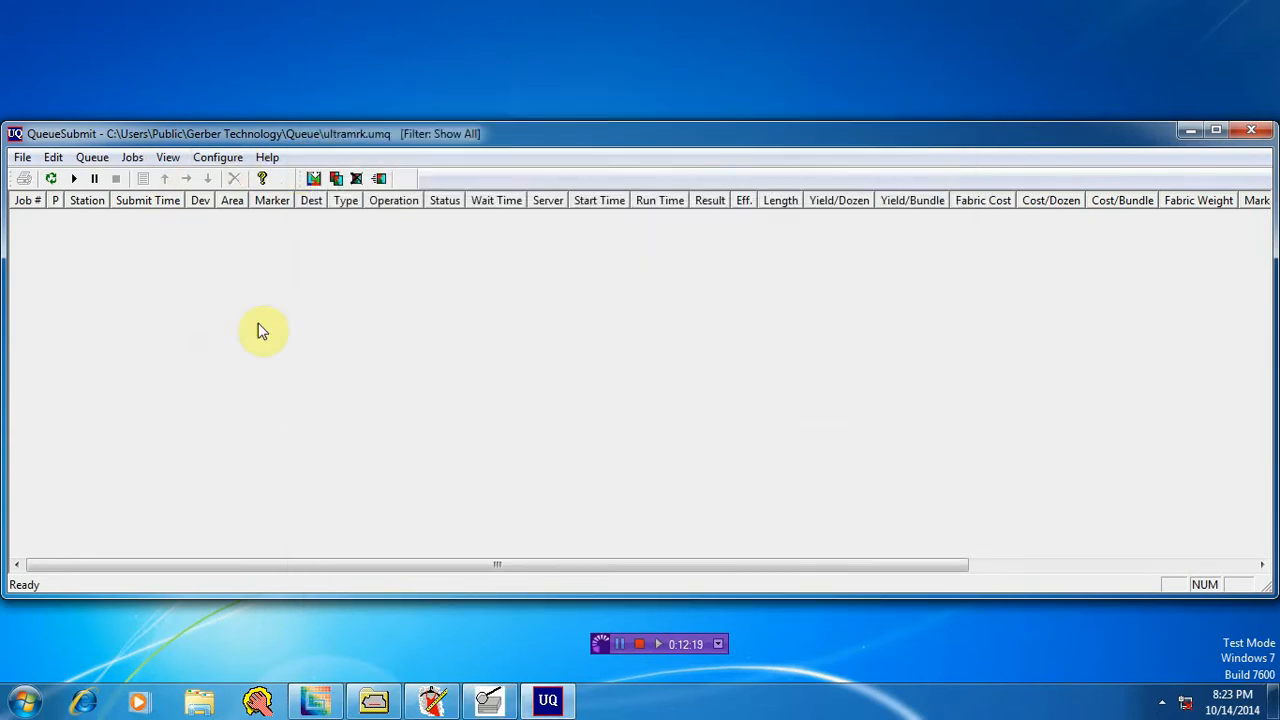
click(208, 159)
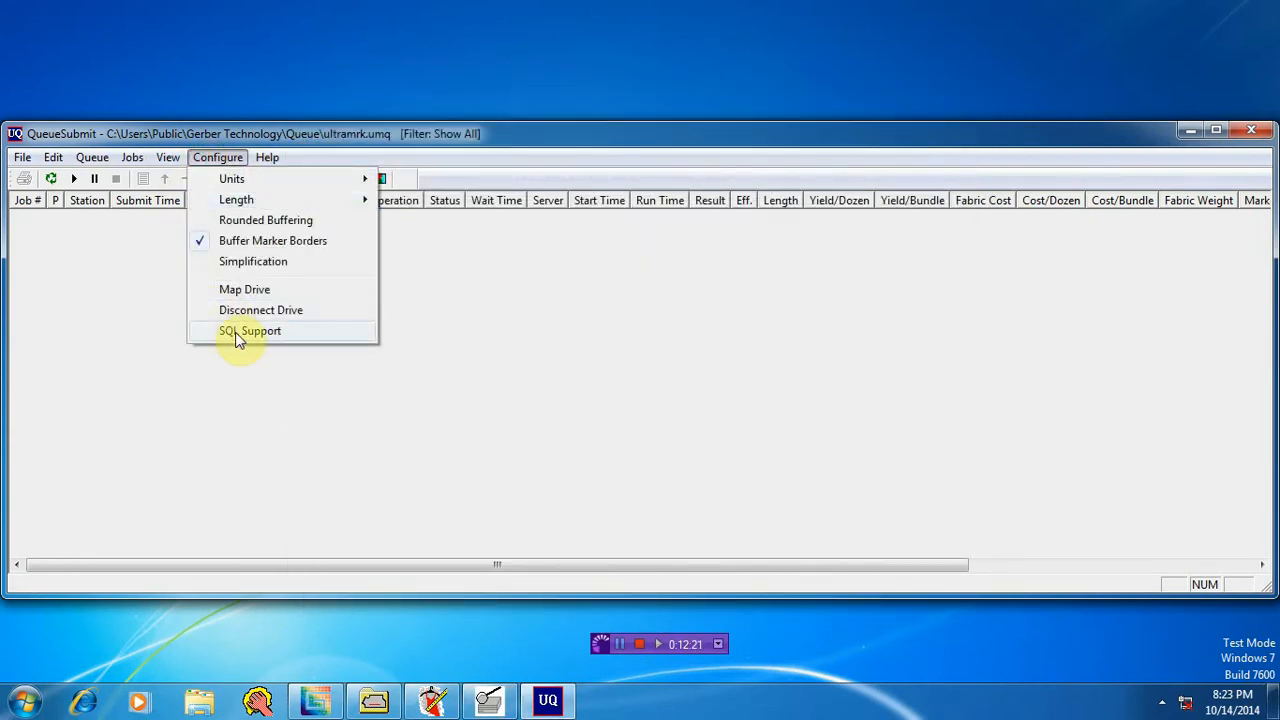
click(1251, 130)
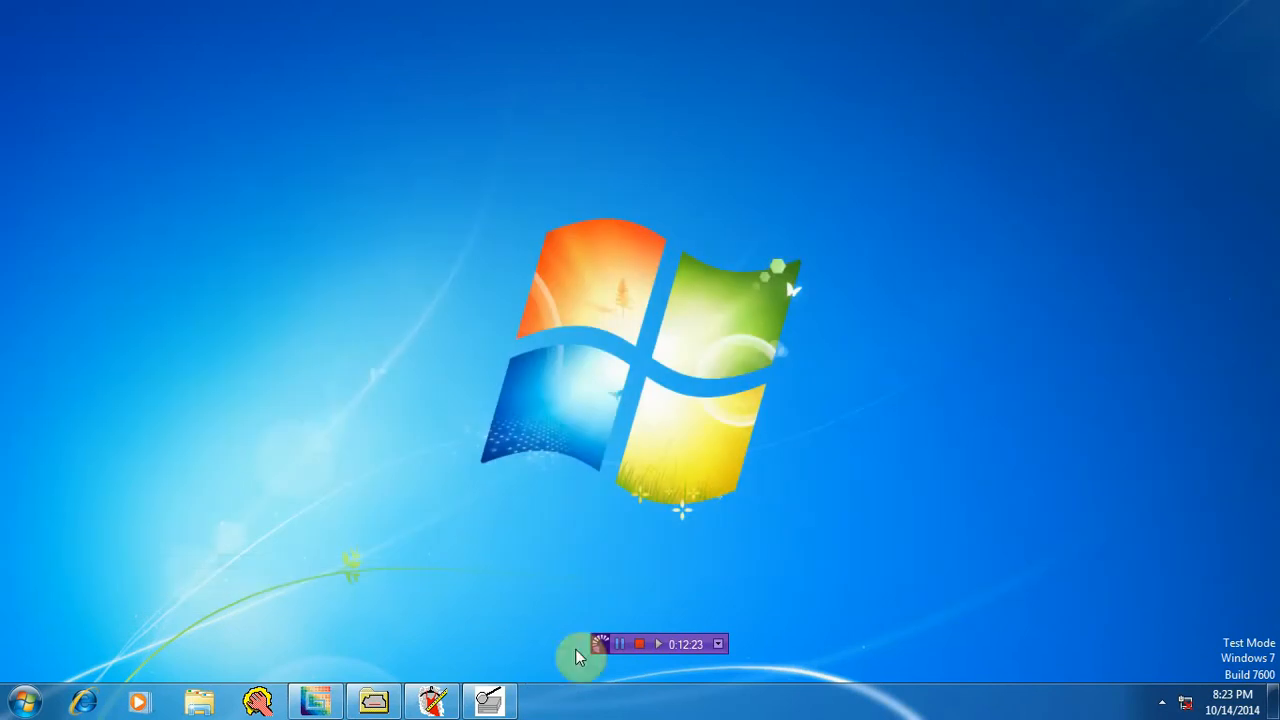
Step: Return to AccuMark Utilities, view its SQL Support configuration and cancel the dialog
click(485, 703)
click(384, 127)
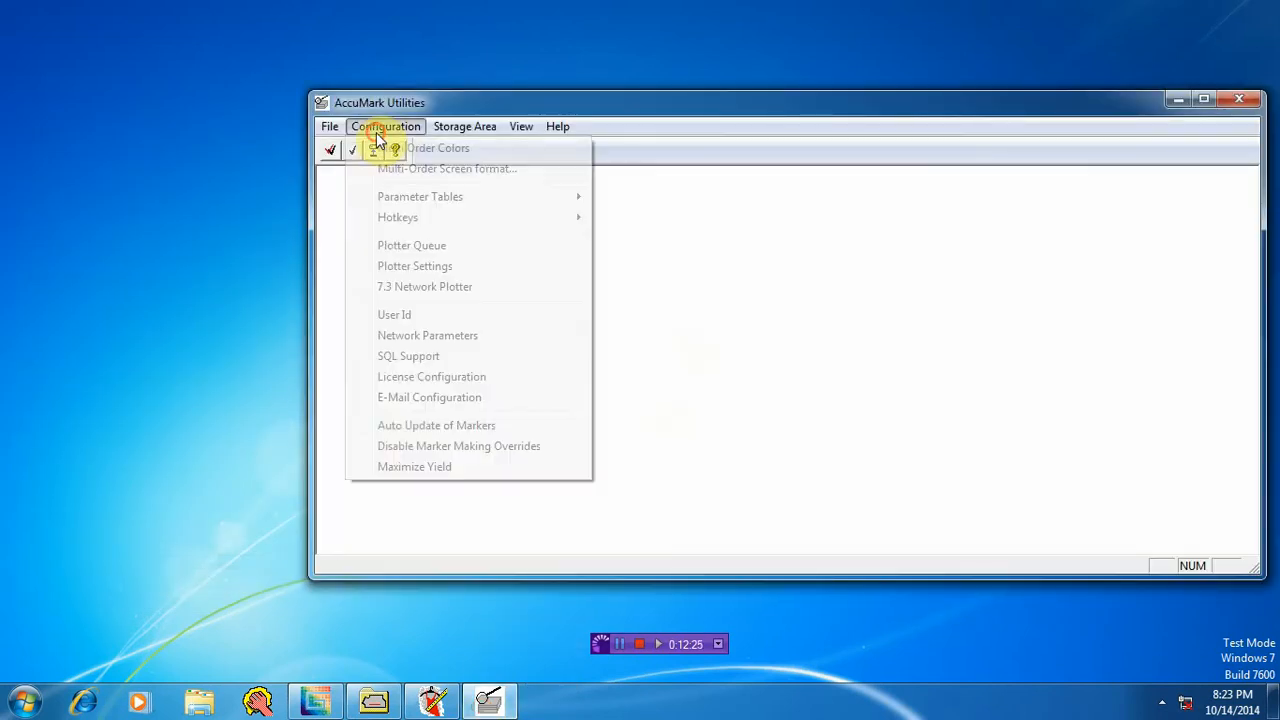
click(420, 357)
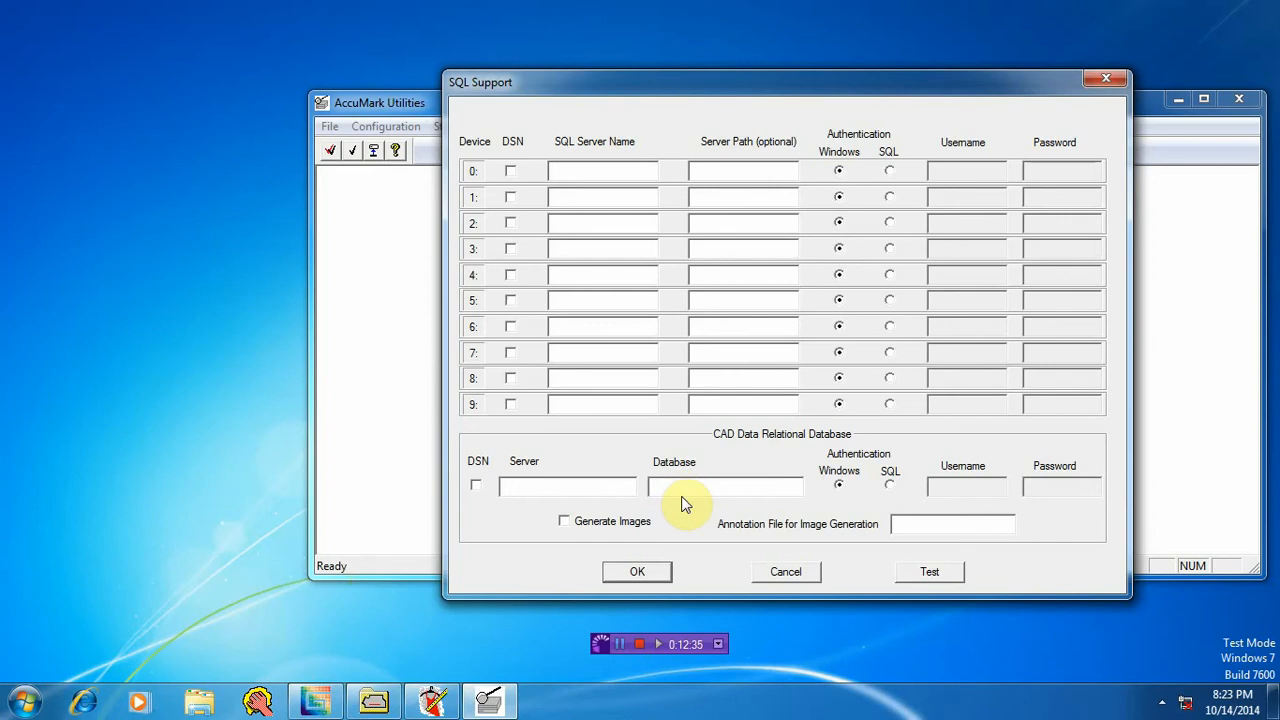
click(801, 577)
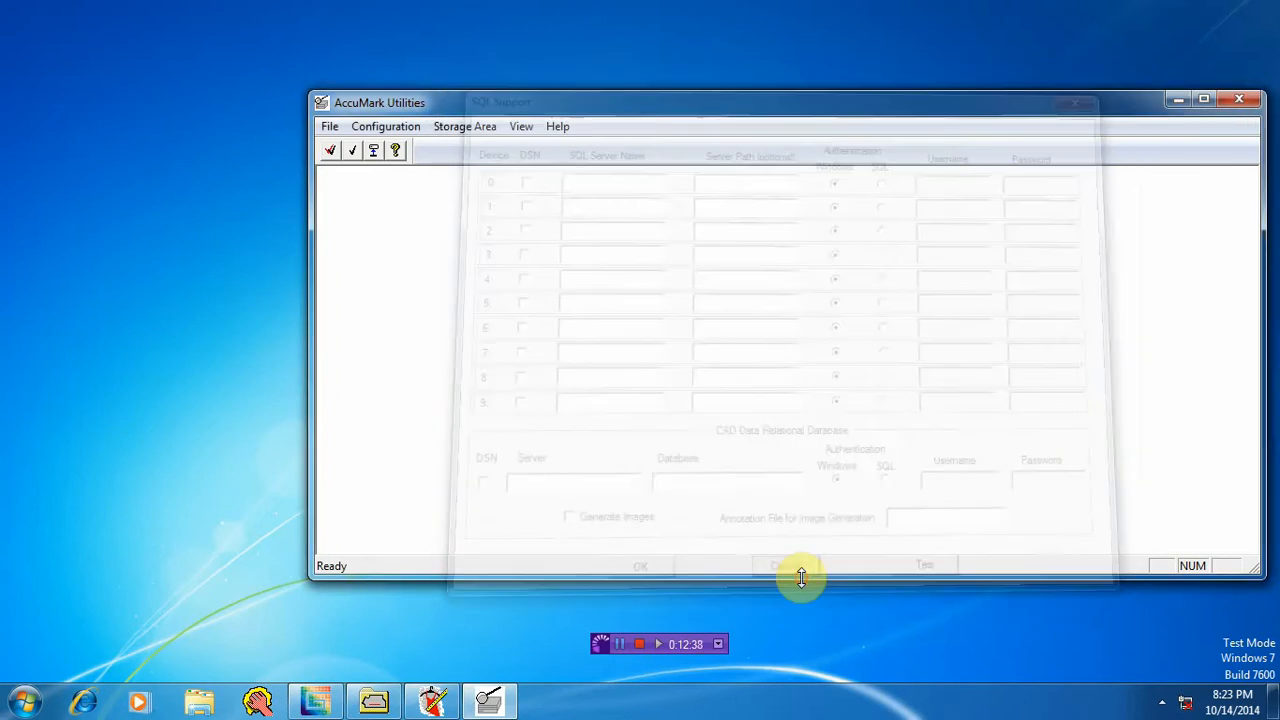
Step: Open Install License from the launcher, look through the Professional edition's feature list and try to apply without selecting a license file
click(390, 127)
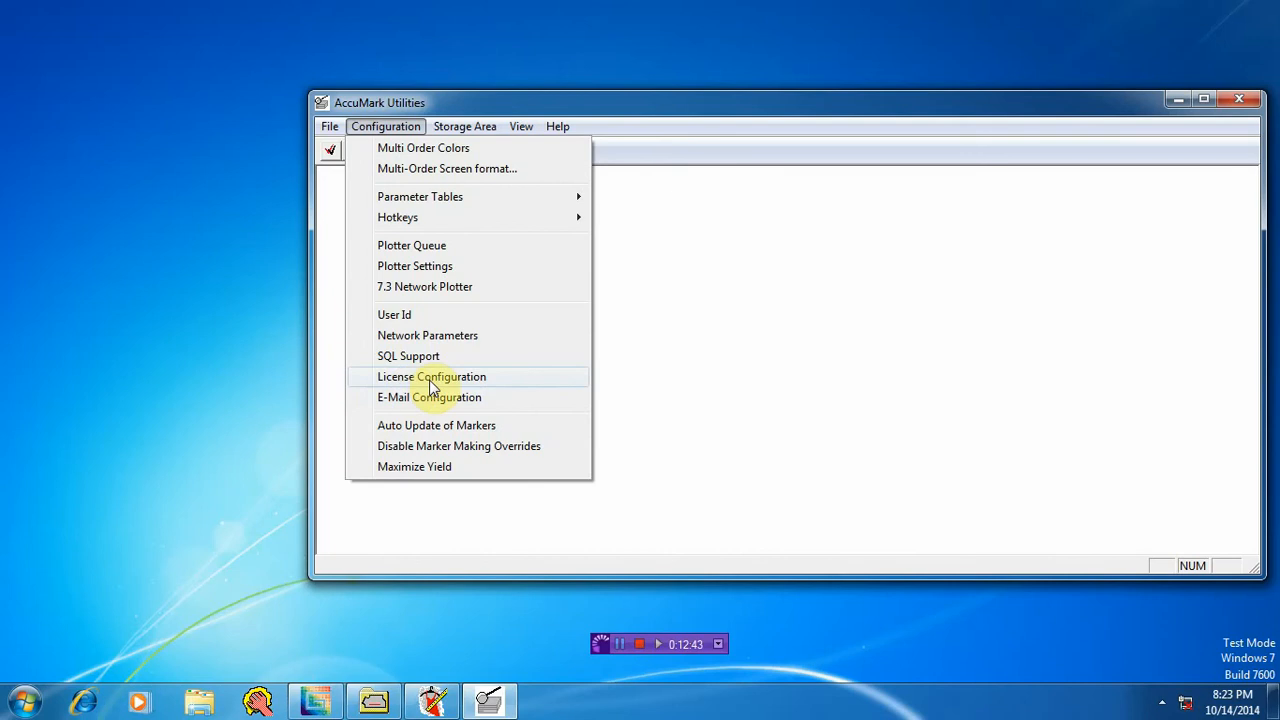
click(316, 702)
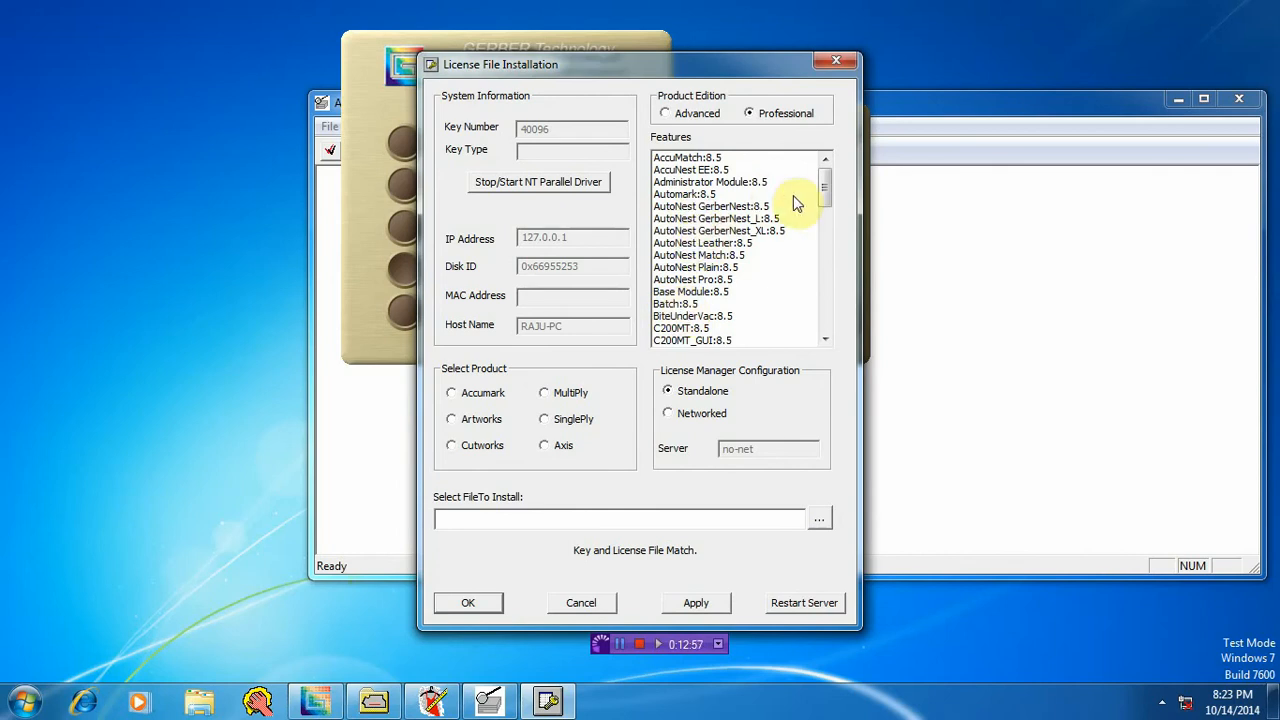
mouse_move(825, 192)
mouse_down()
mouse_move(826, 340)
mouse_move(834, 186)
mouse_up()
click(666, 113)
click(697, 602)
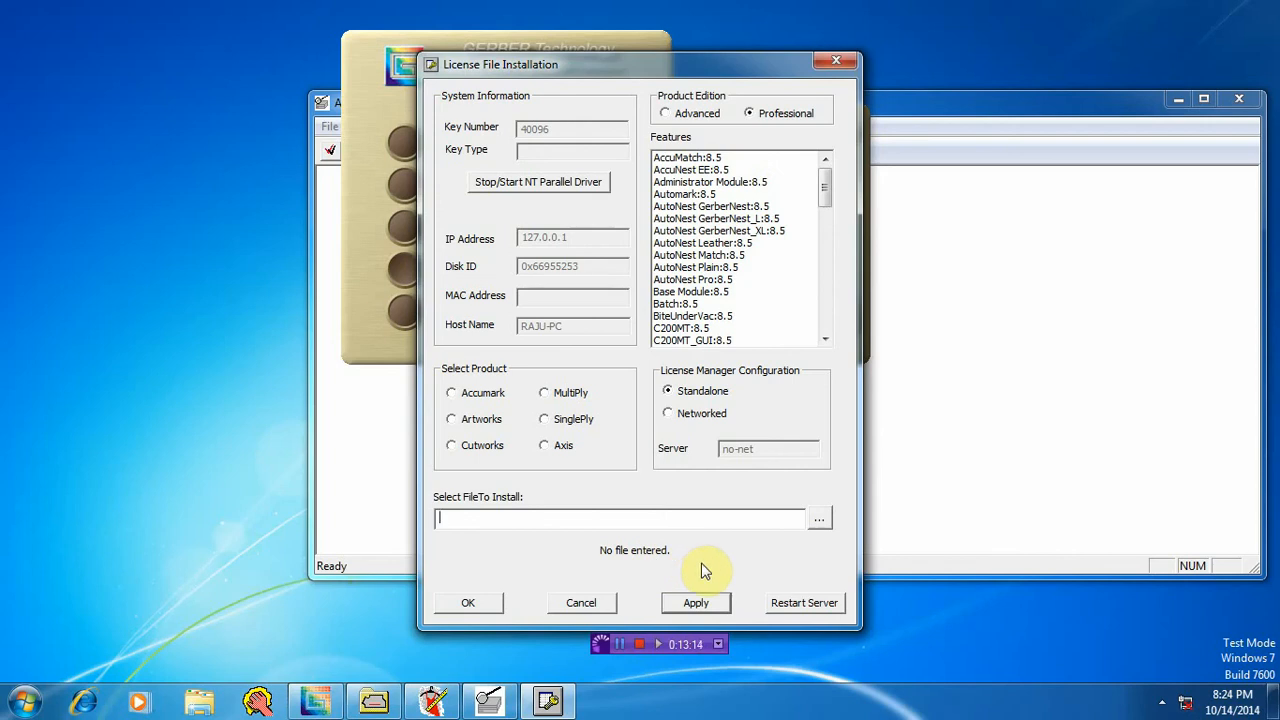
Step: Restart the license server, dismiss the notice and close the License File Installation dialog
click(791, 607)
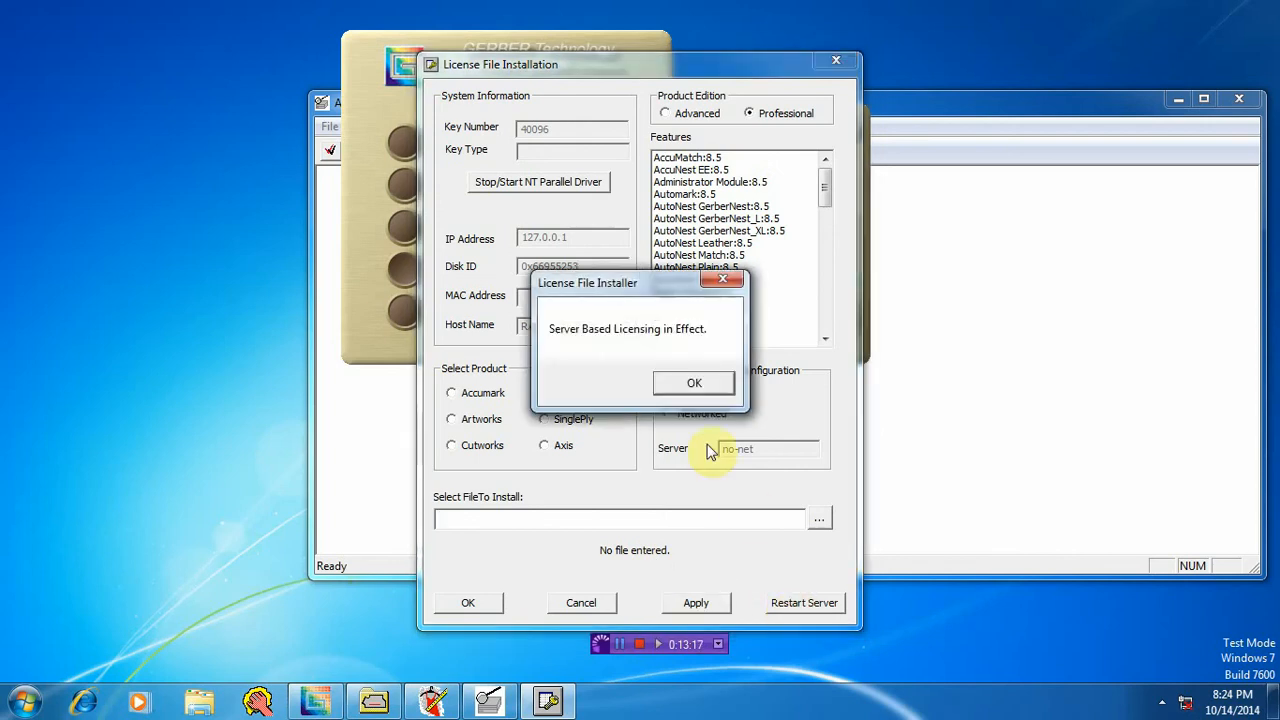
click(701, 383)
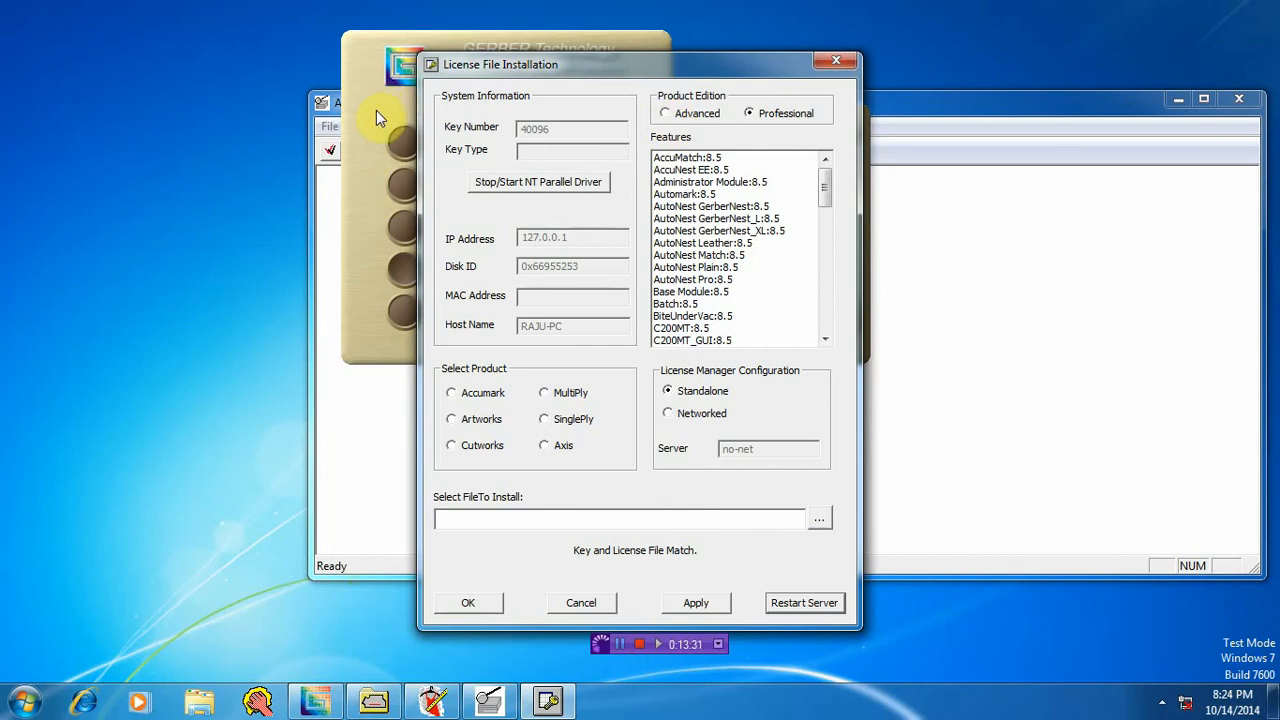
drag(742, 78, 773, 59)
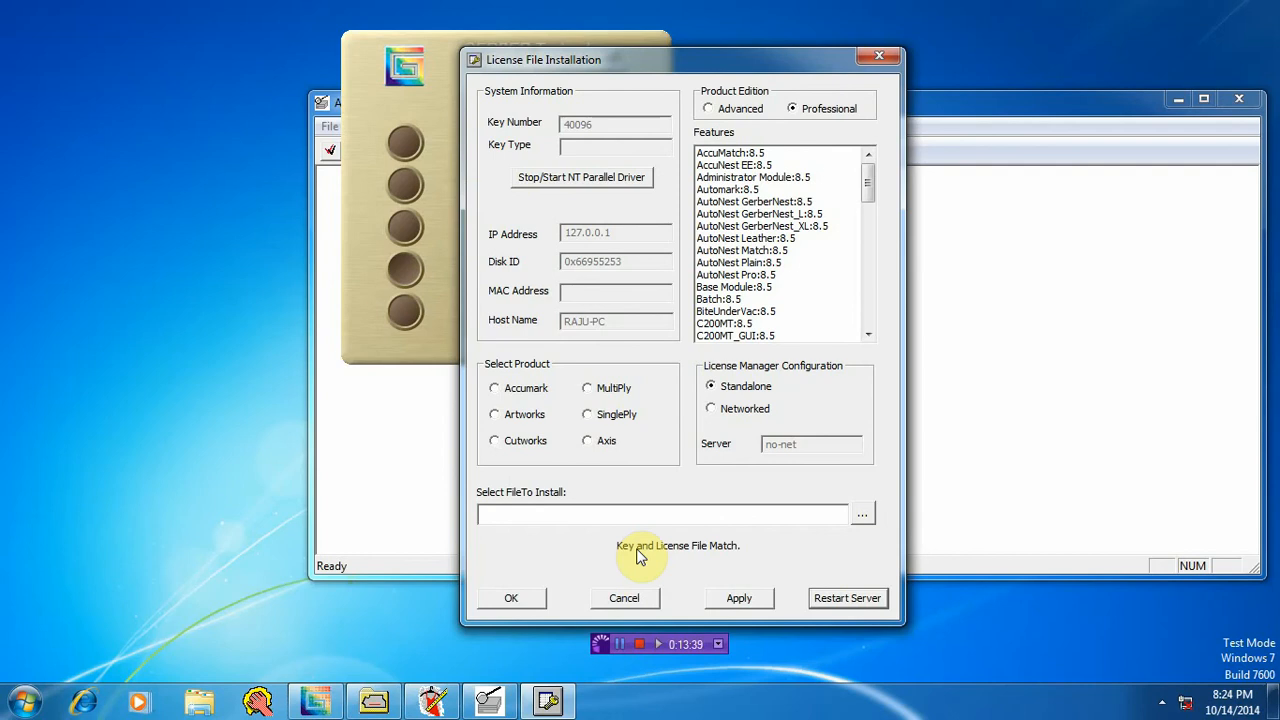
click(879, 60)
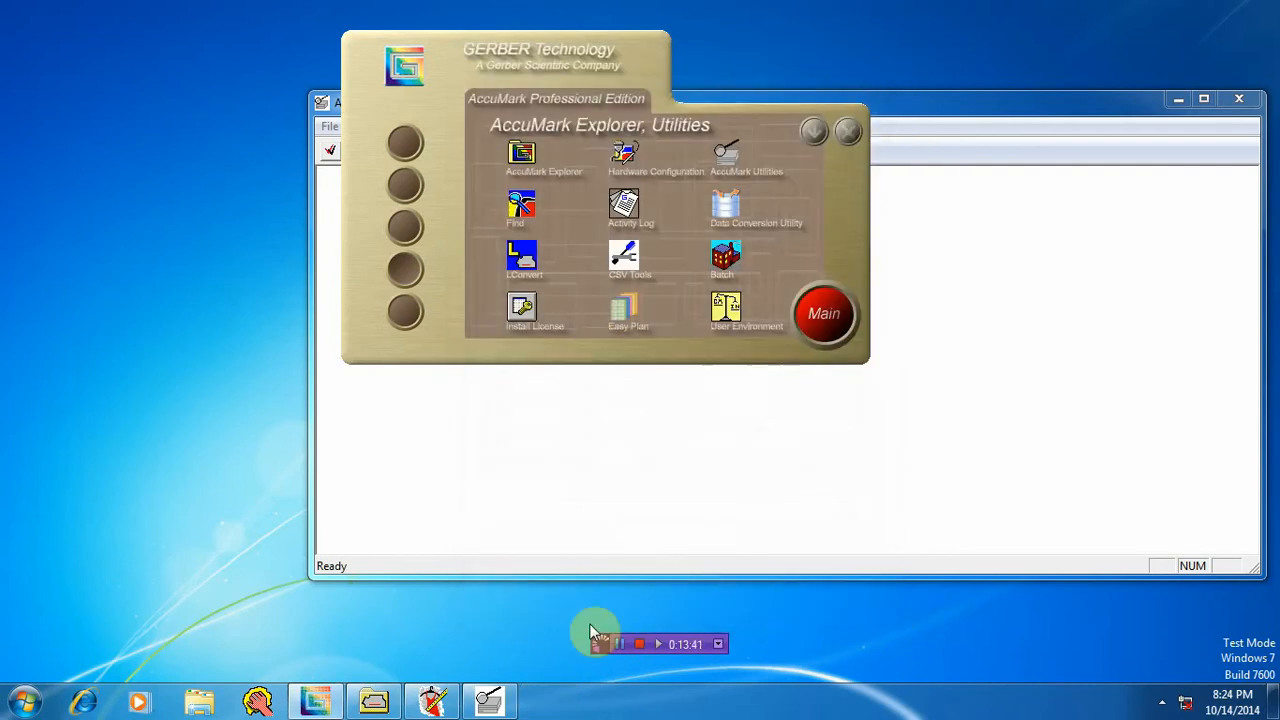
click(517, 382)
click(385, 126)
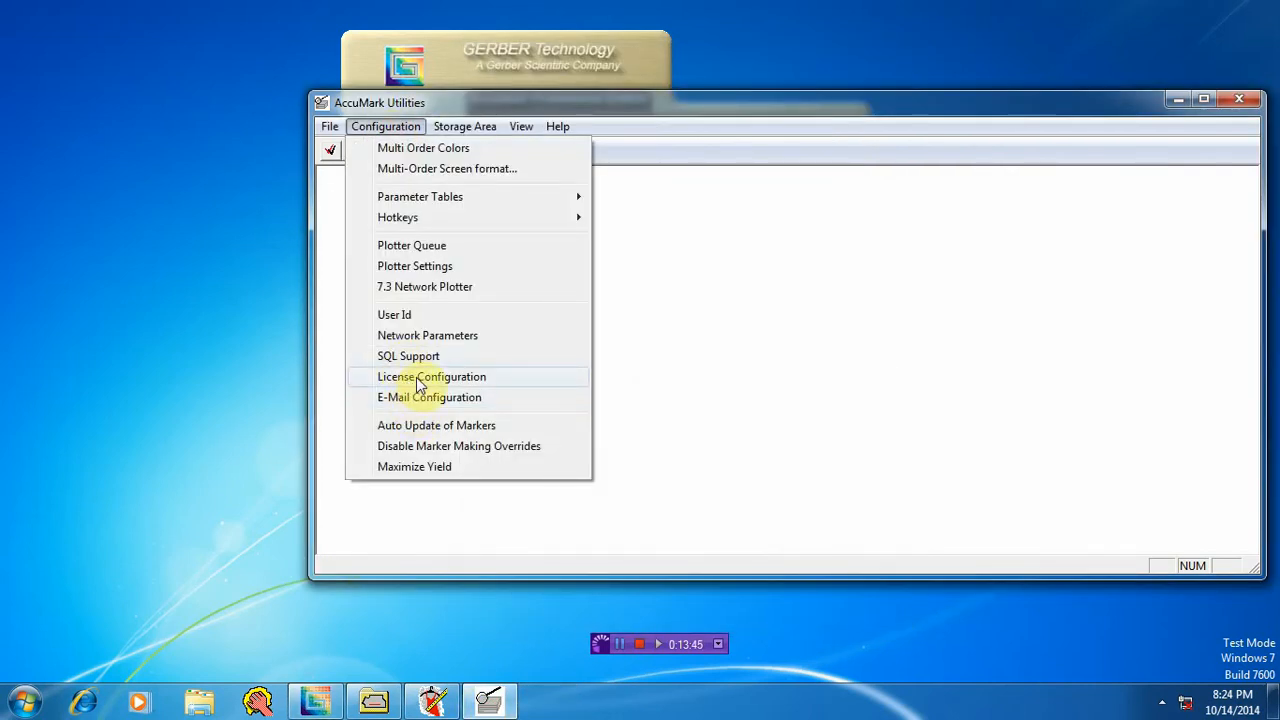
mouse_move(465, 126)
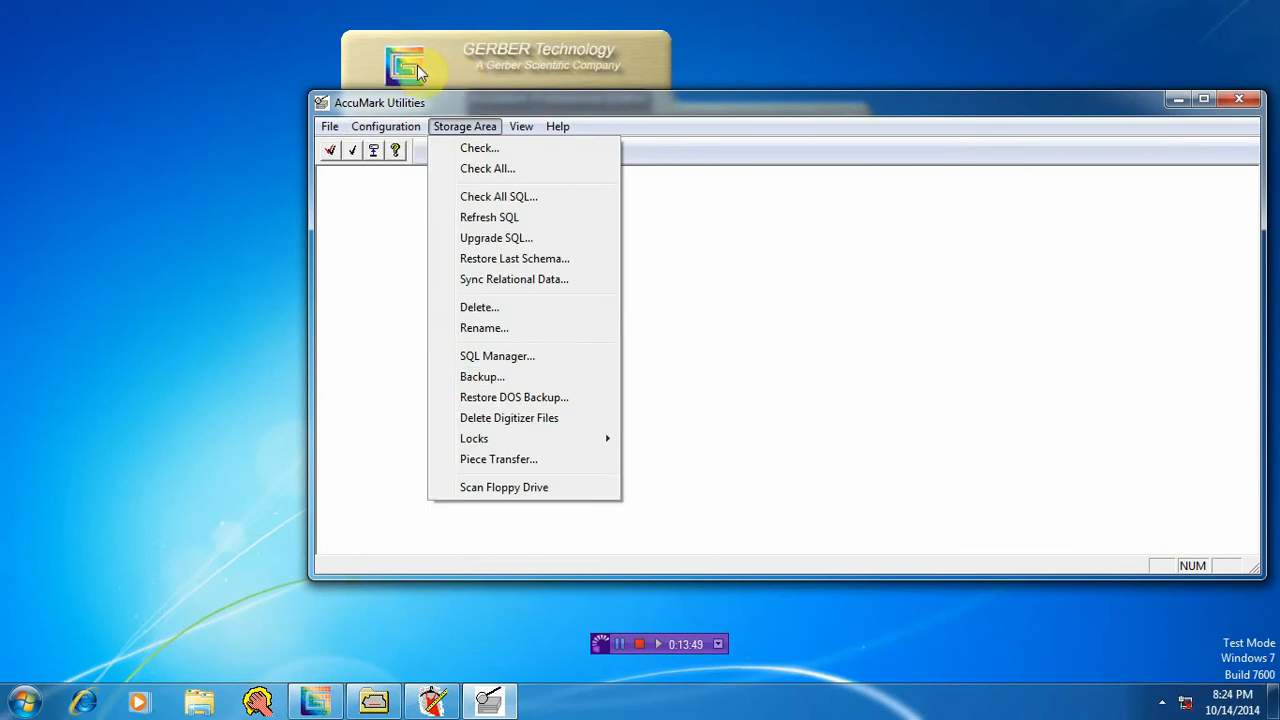
mouse_move(385, 126)
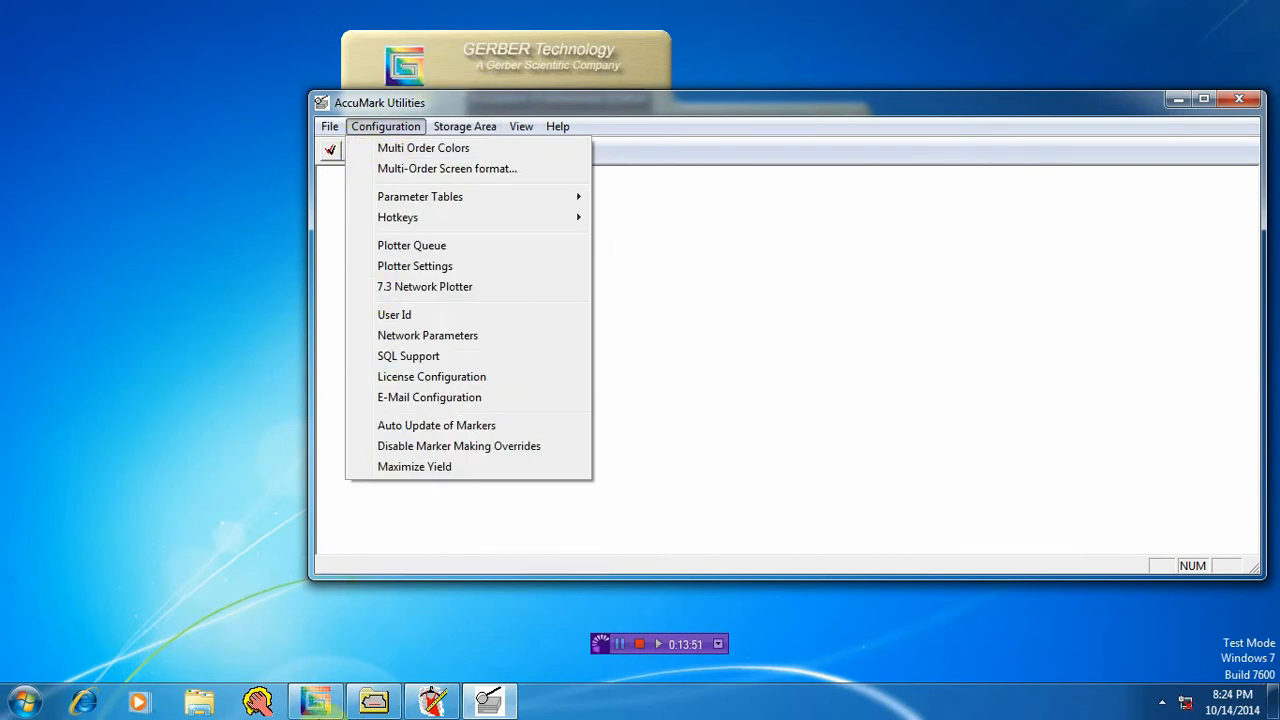
click(373, 702)
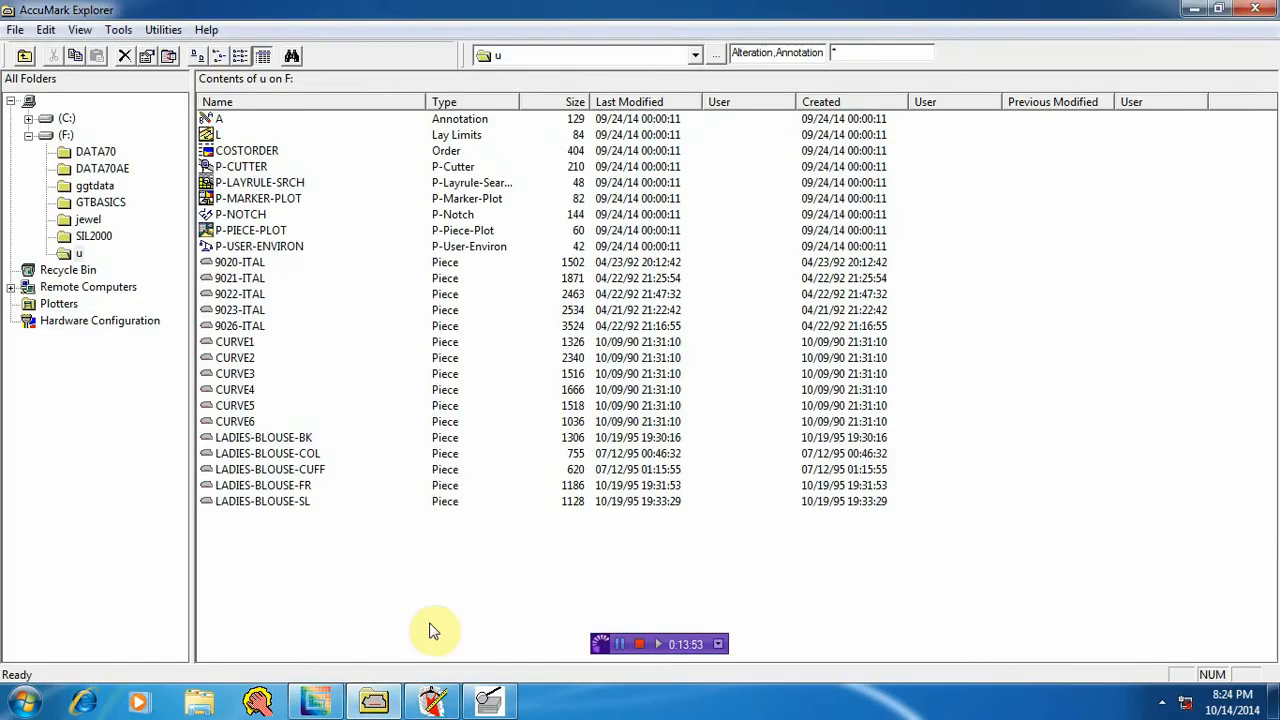
click(373, 702)
Step: View the License File Installation dialog from the launcher, close it and minimise the launcher
click(315, 702)
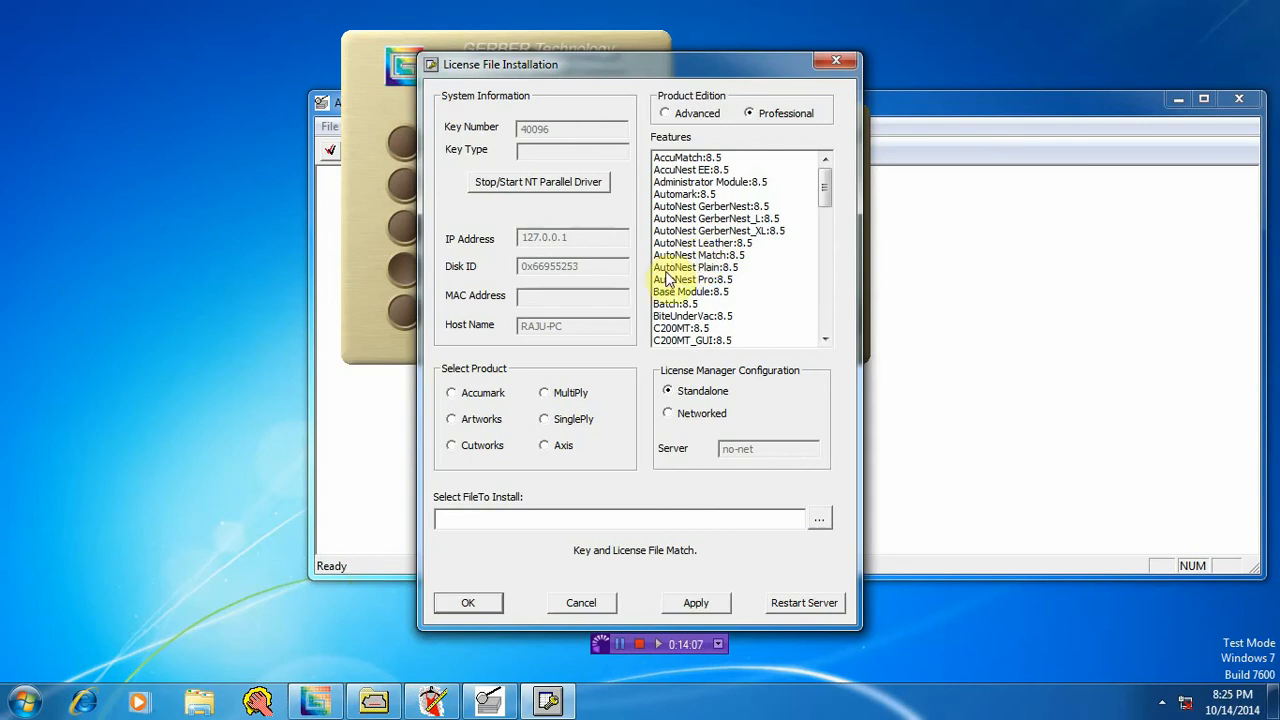
click(836, 62)
click(813, 132)
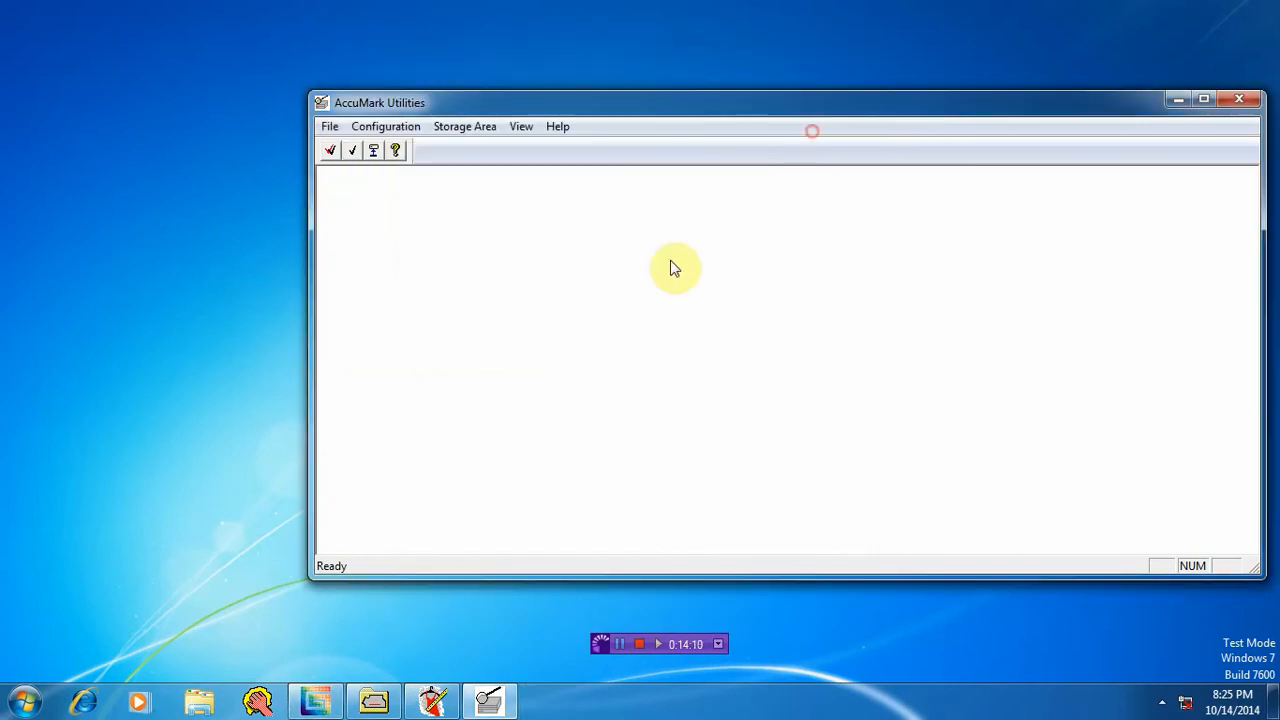
Step: In AccuMark Utilities, open Auto Update of Markers, review its available options and close the dialog without changes
click(386, 127)
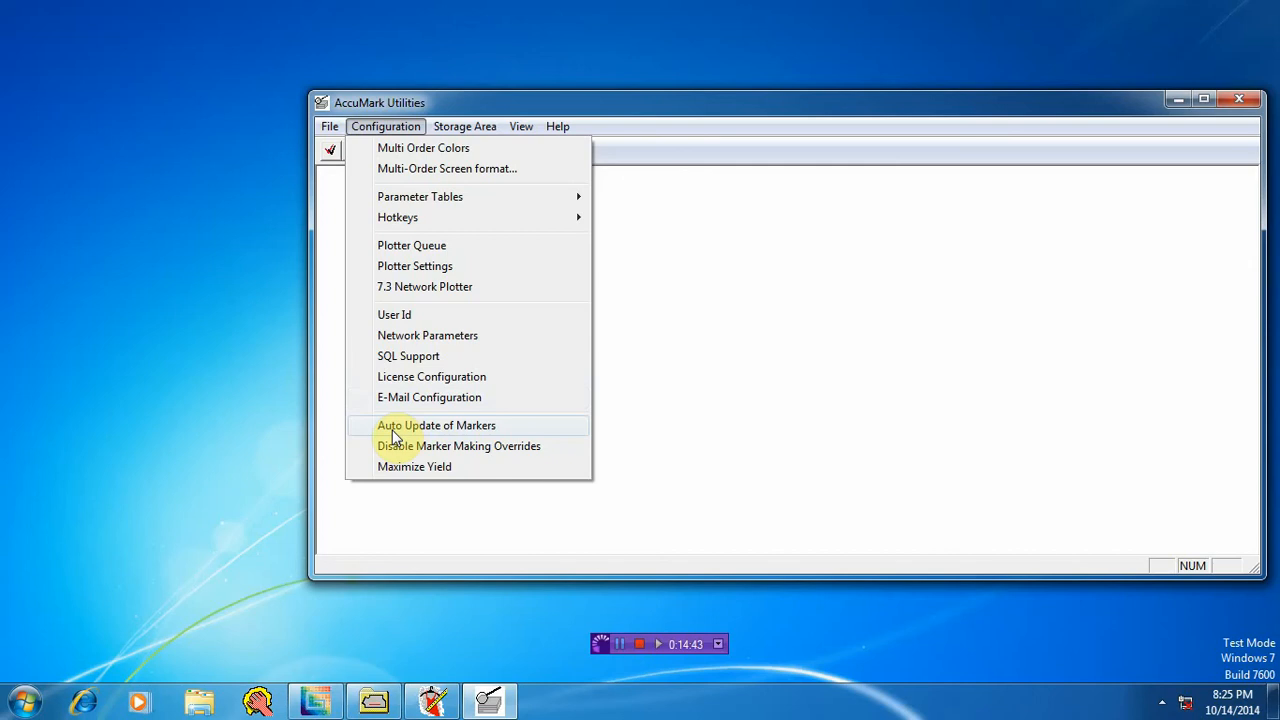
click(478, 428)
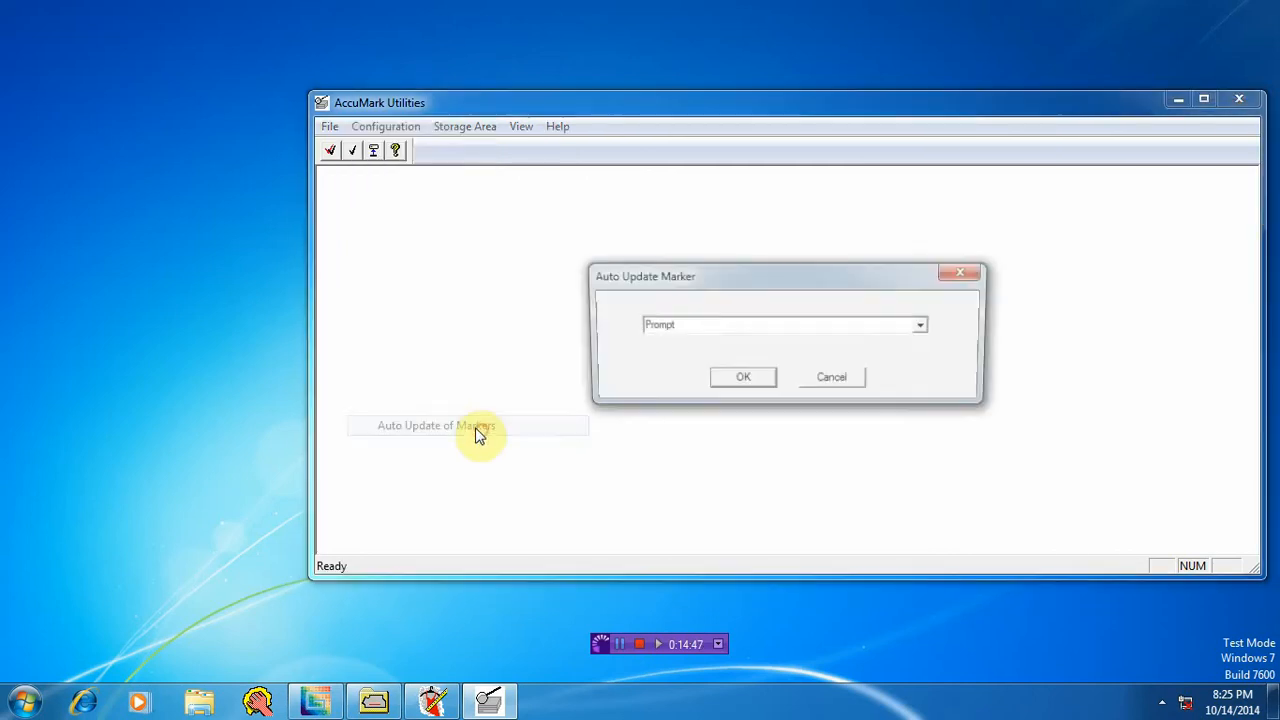
click(925, 326)
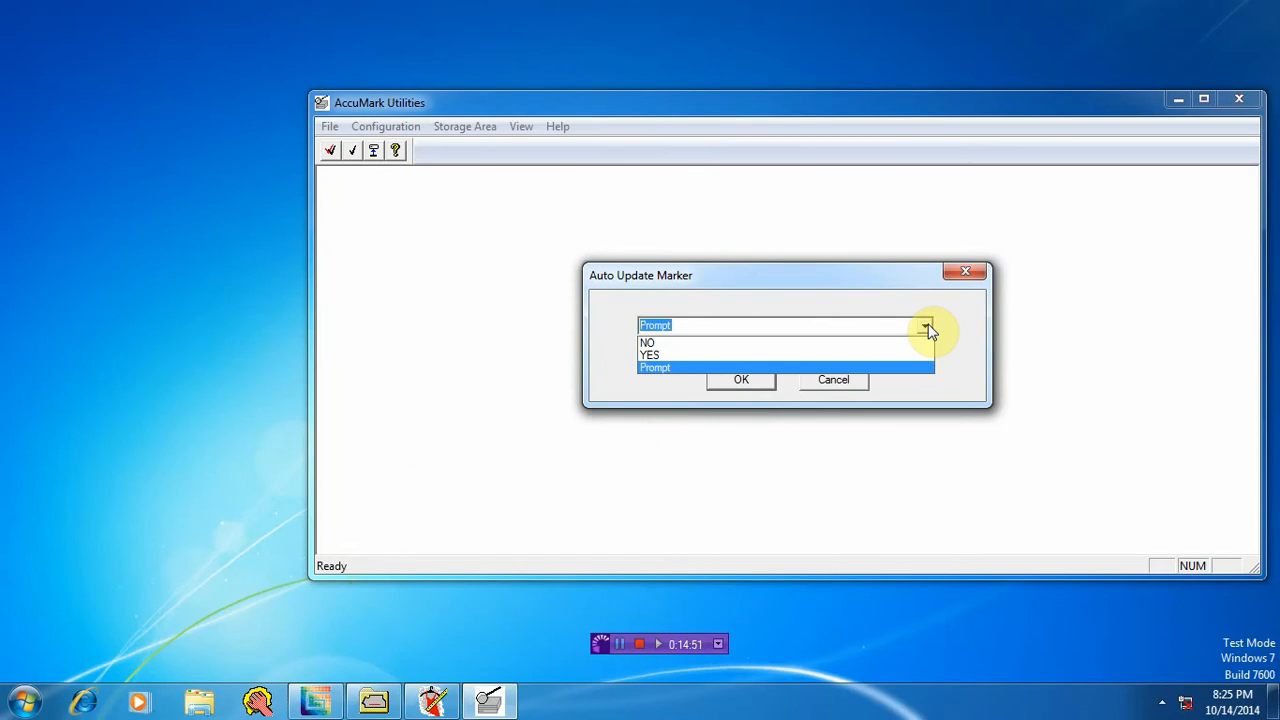
click(925, 327)
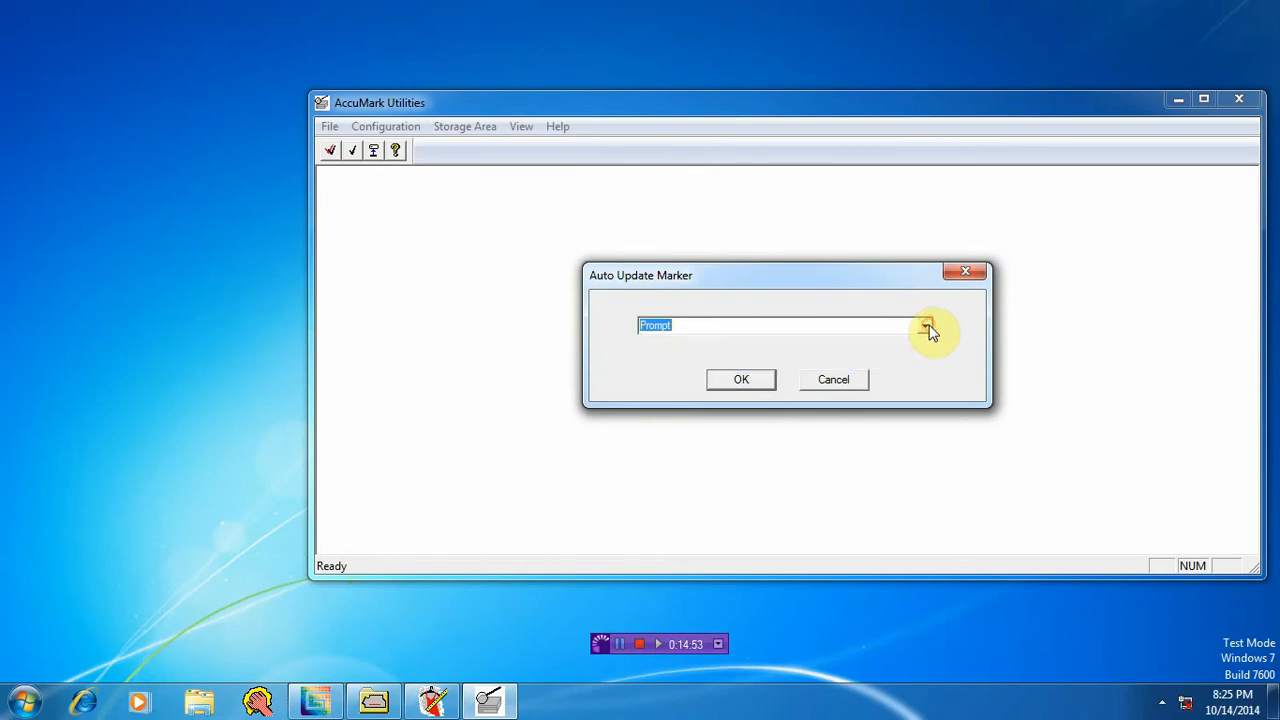
click(925, 327)
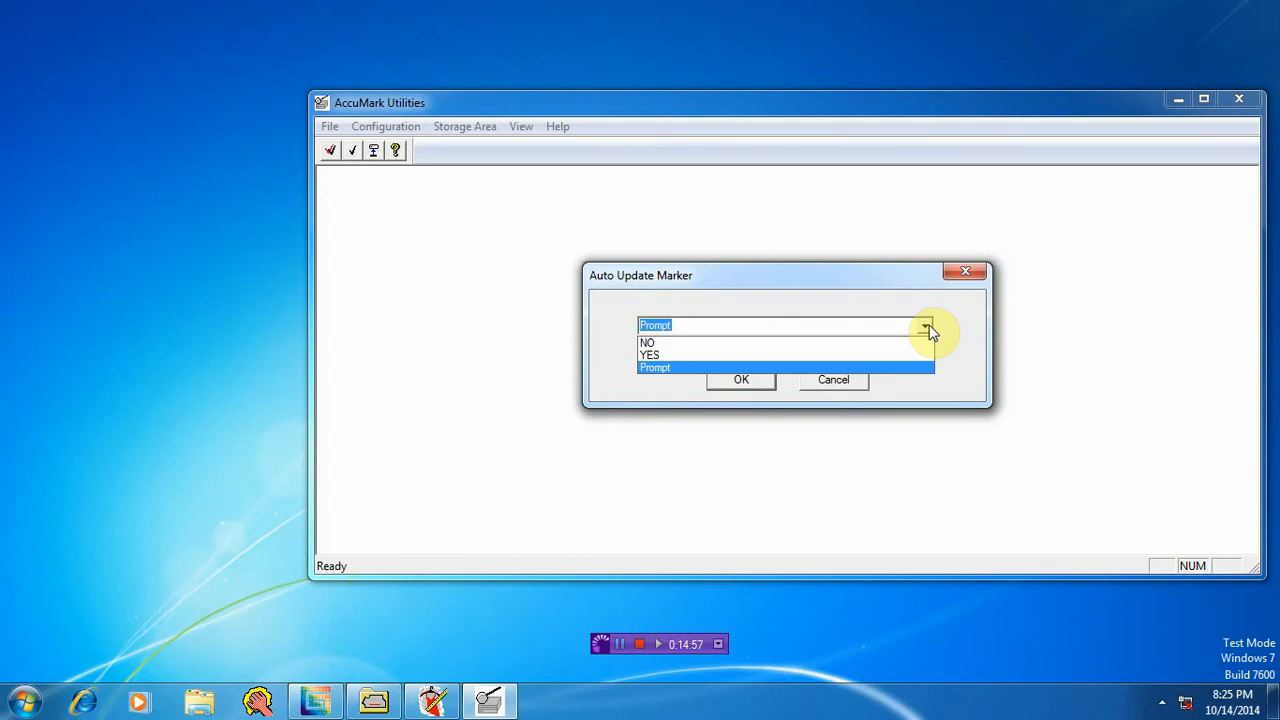
click(921, 327)
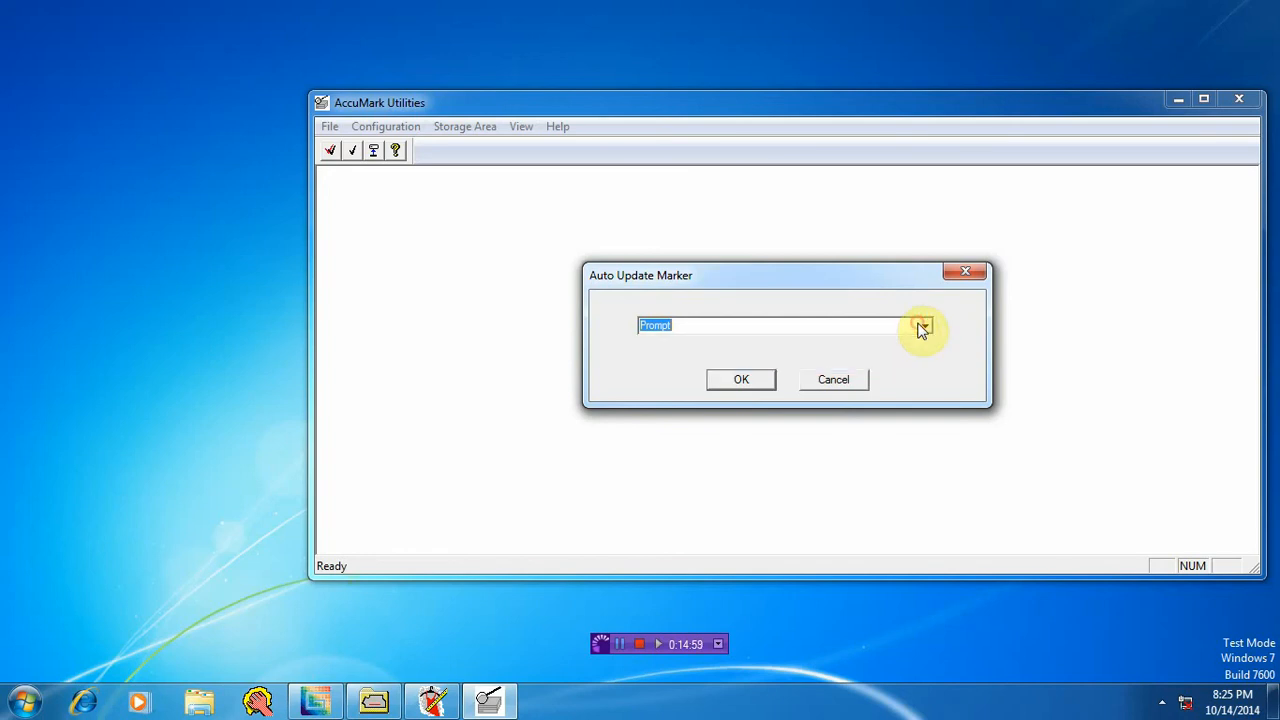
click(975, 283)
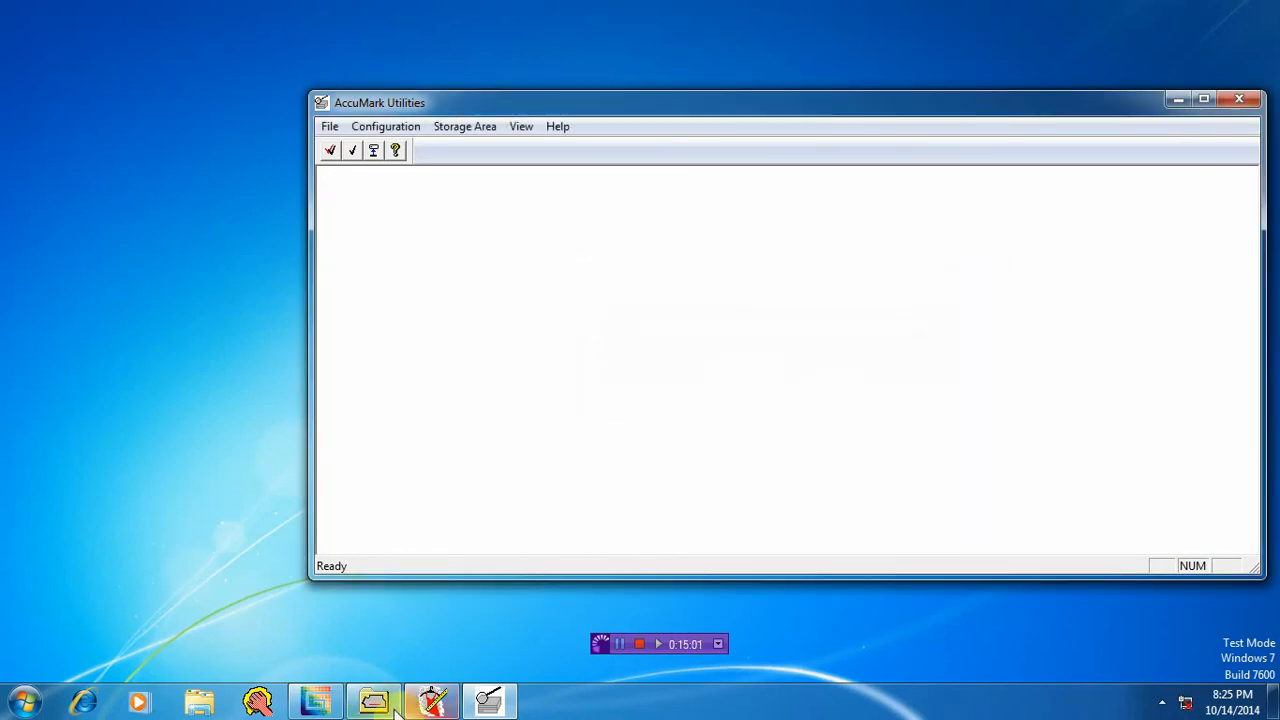
Step: Bring up Pattern Design, return to AccuMark Utilities to view the Auto Update of Markers setting again and close its dialog
click(373, 702)
click(433, 702)
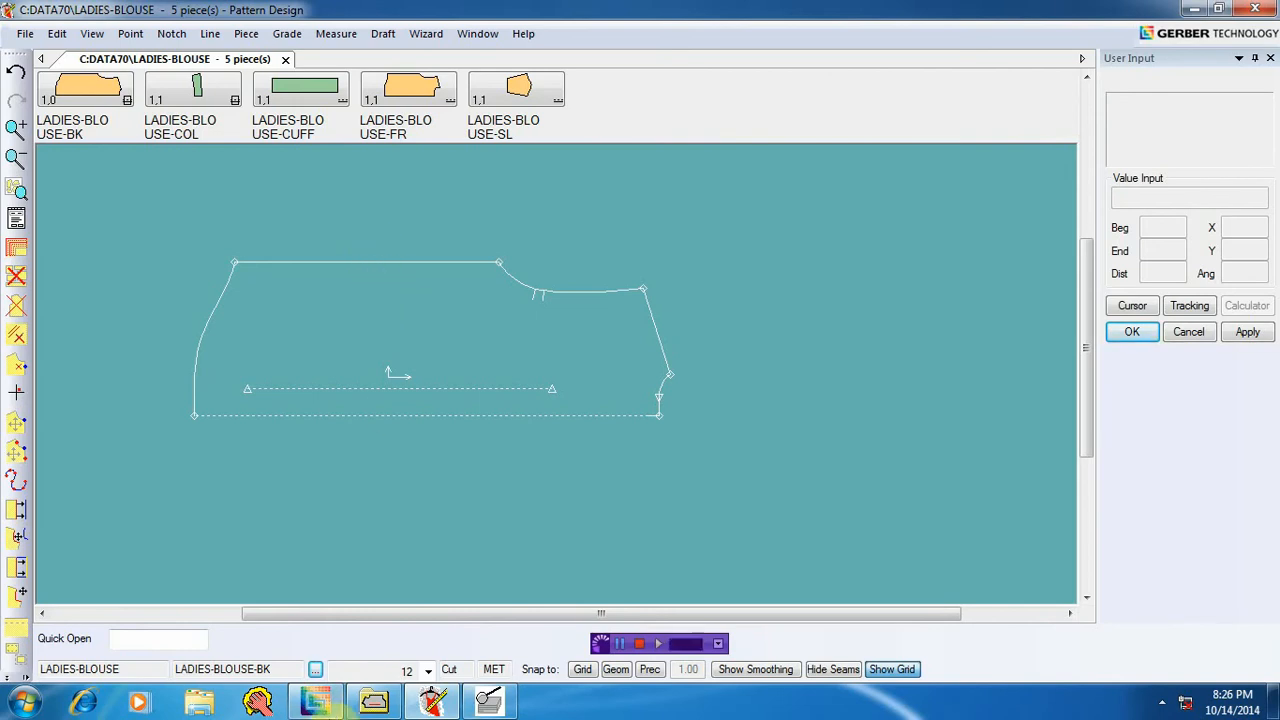
click(430, 703)
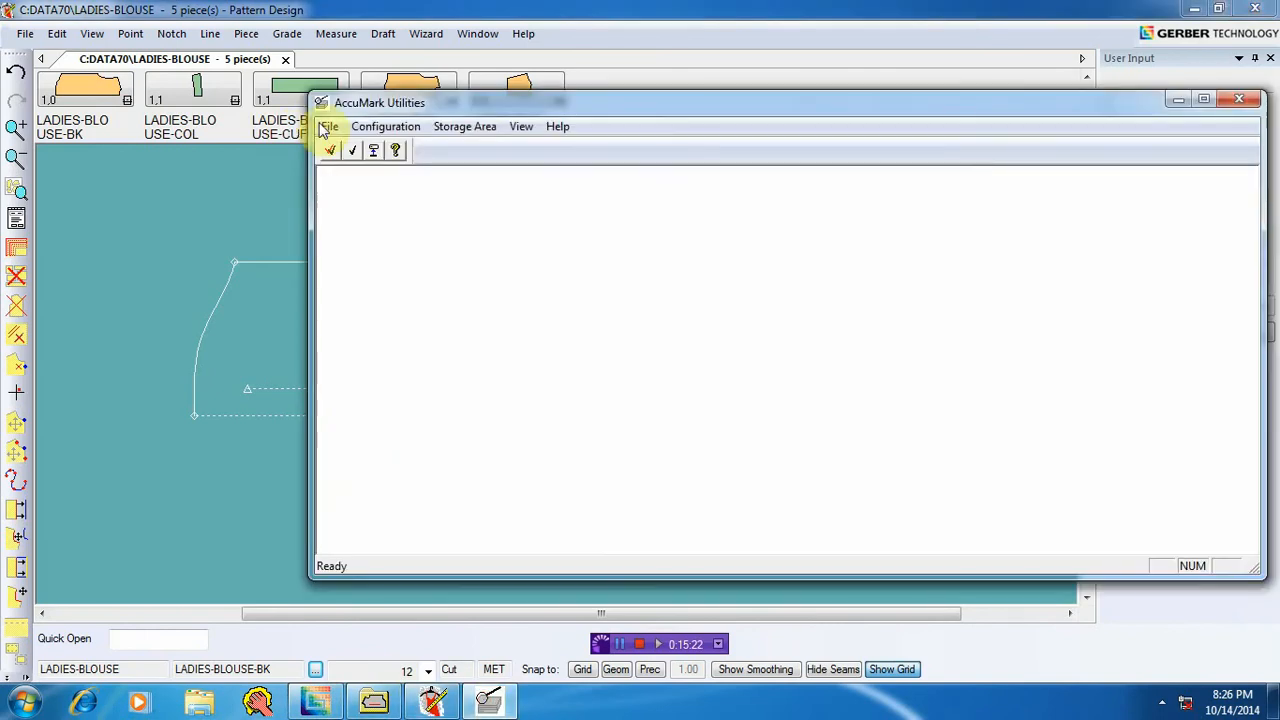
click(385, 126)
click(418, 425)
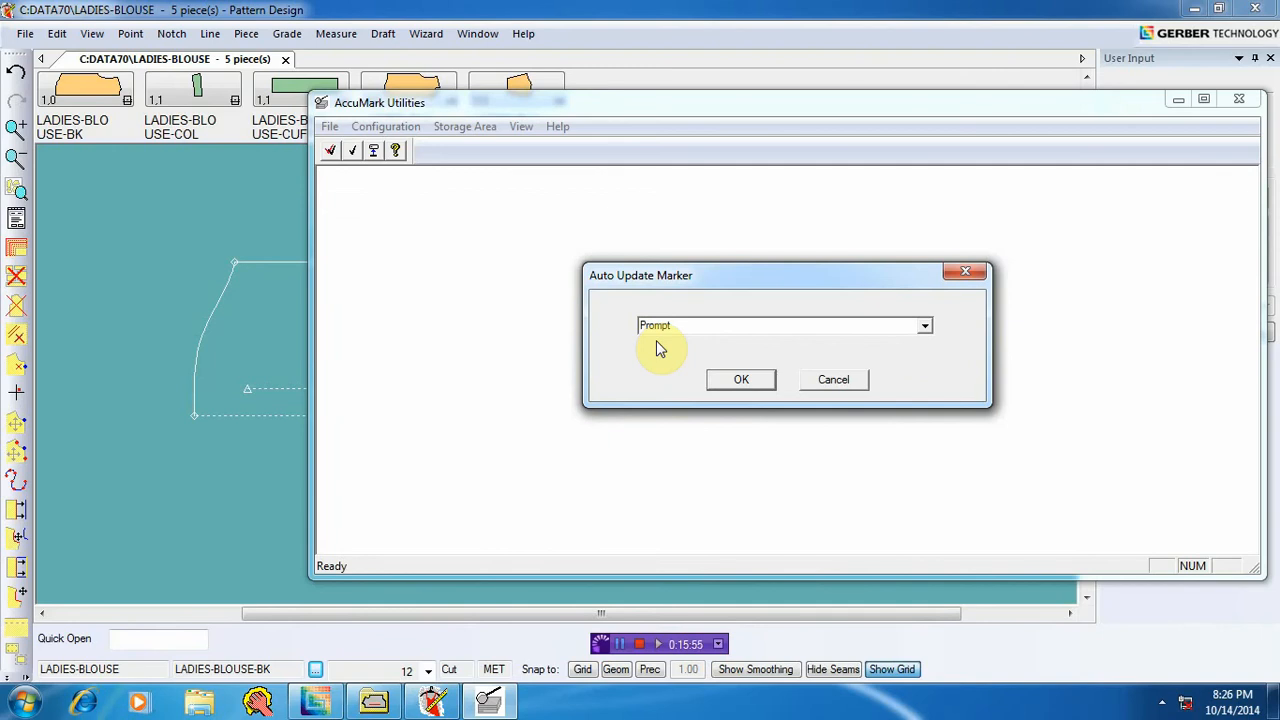
click(984, 274)
Step: Open the User Environment from Pattern Design, examine the Overwrite Marker options and close the window
click(92, 33)
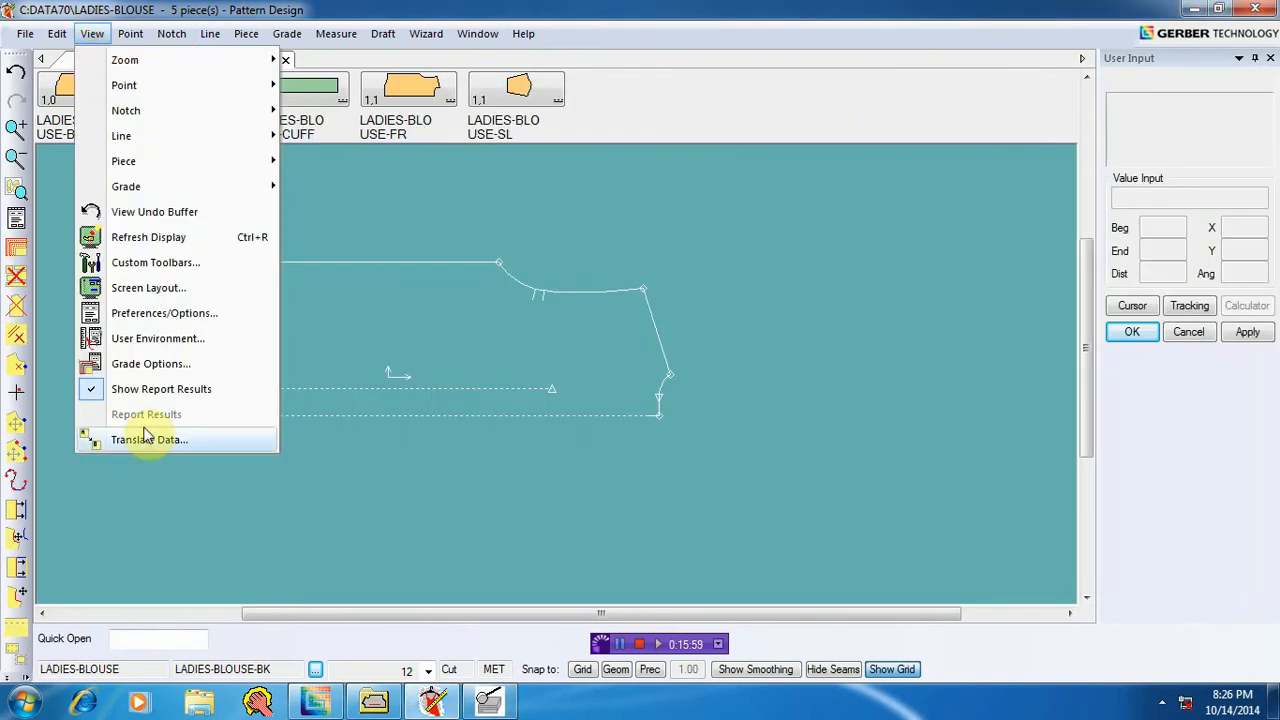
click(150, 338)
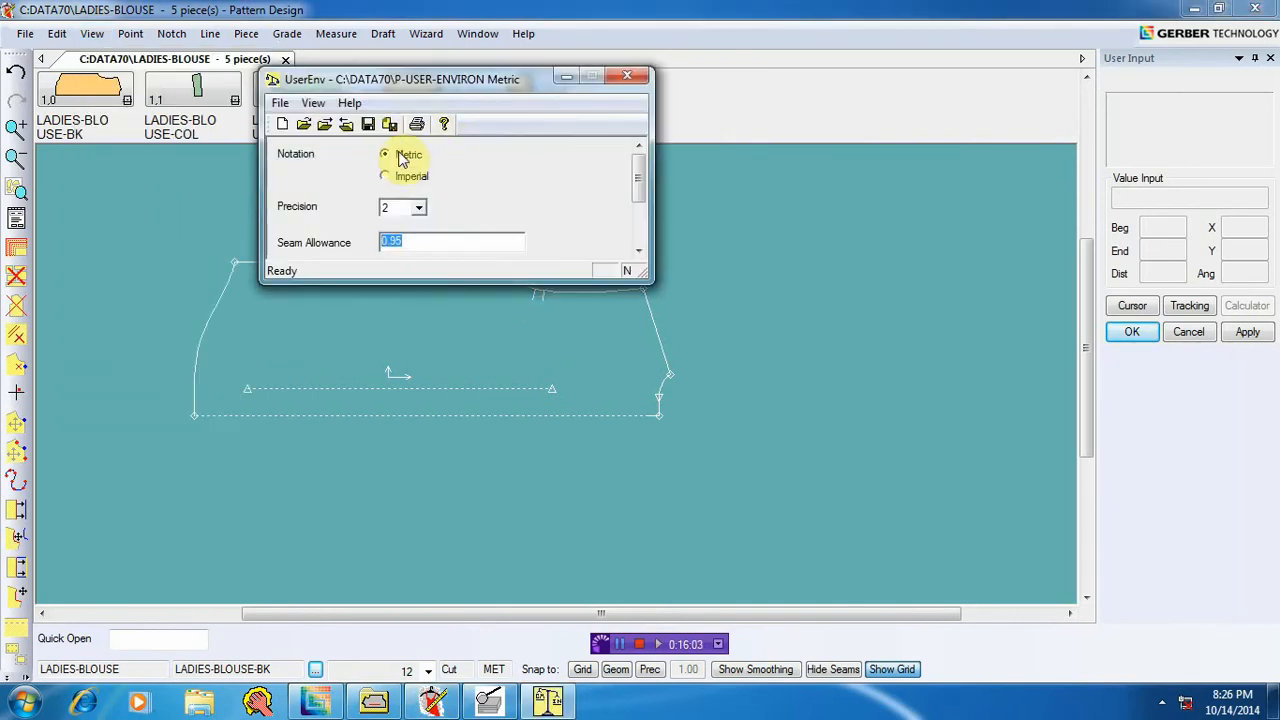
drag(636, 180, 642, 238)
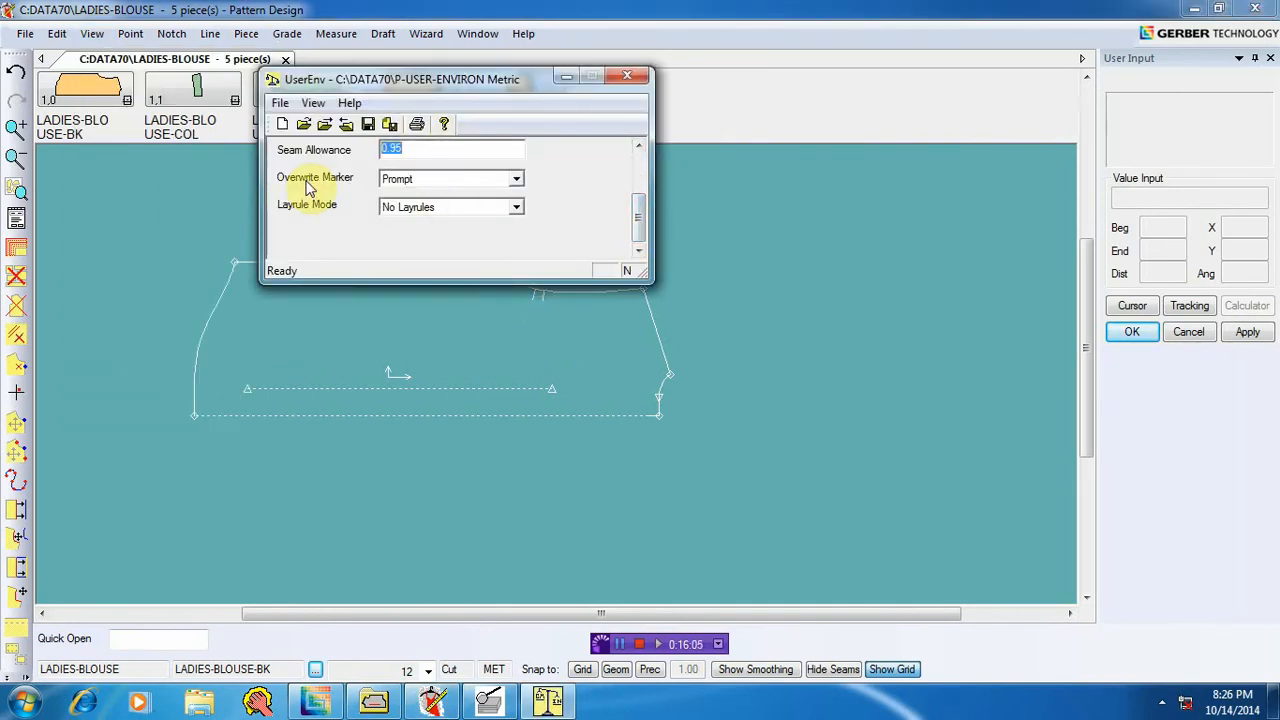
click(516, 181)
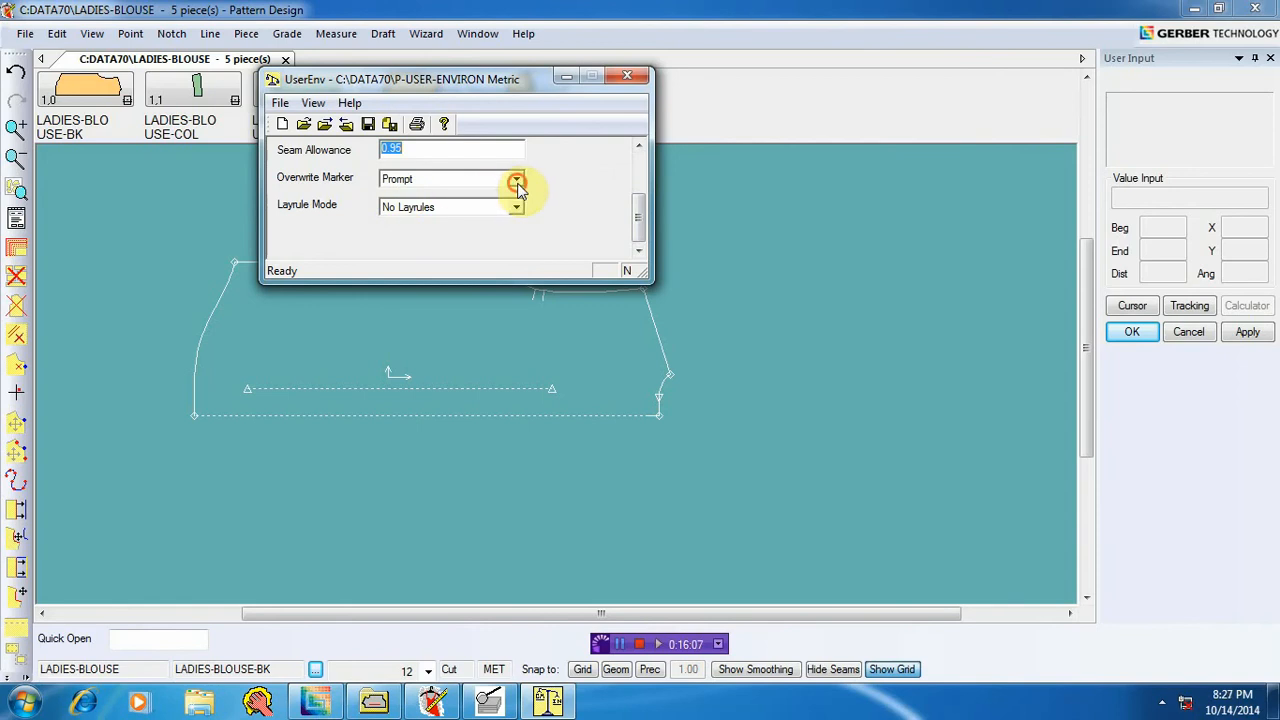
click(470, 219)
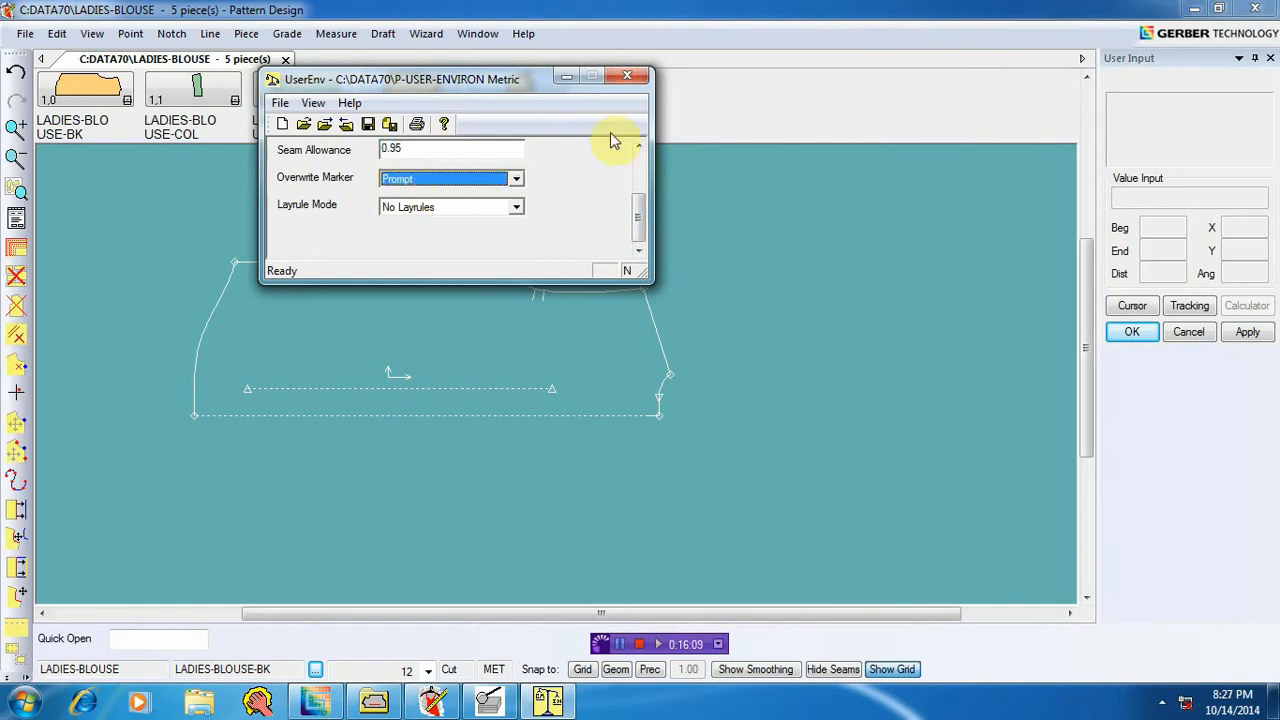
click(627, 76)
Step: Return to AccuMark Utilities and accept Prompt as the Auto Update of Markers setting
click(489, 702)
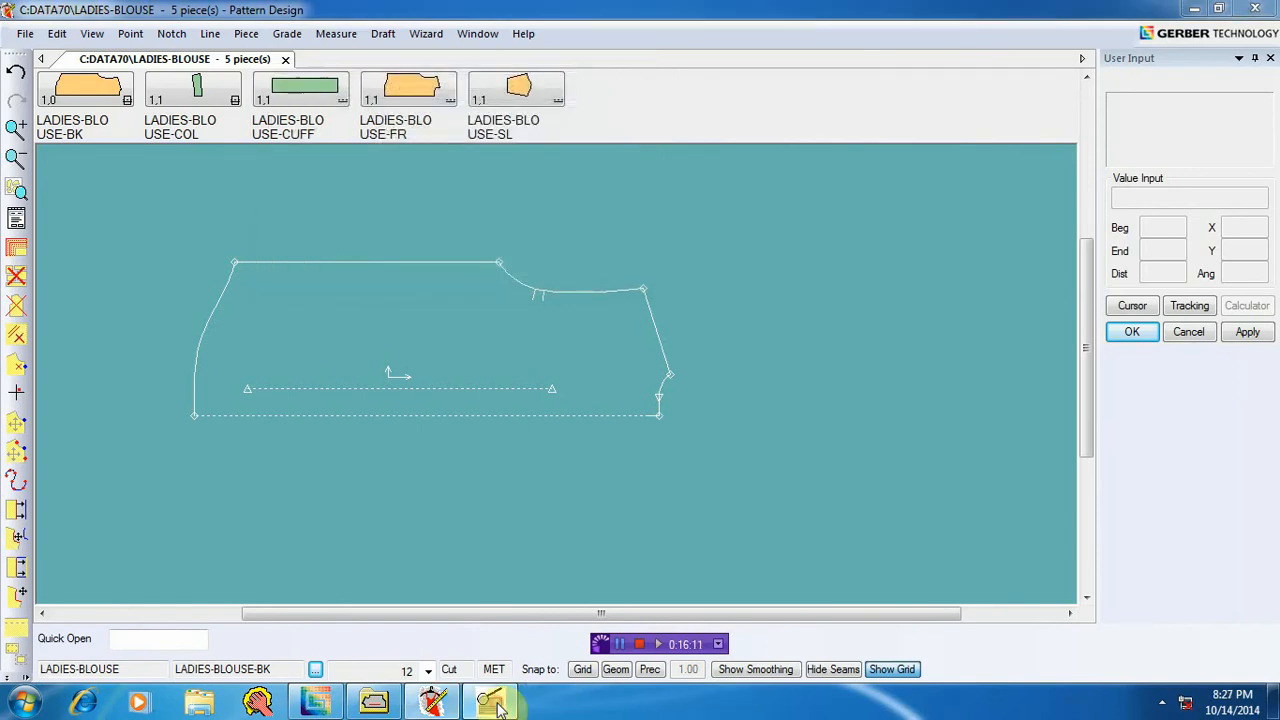
click(386, 127)
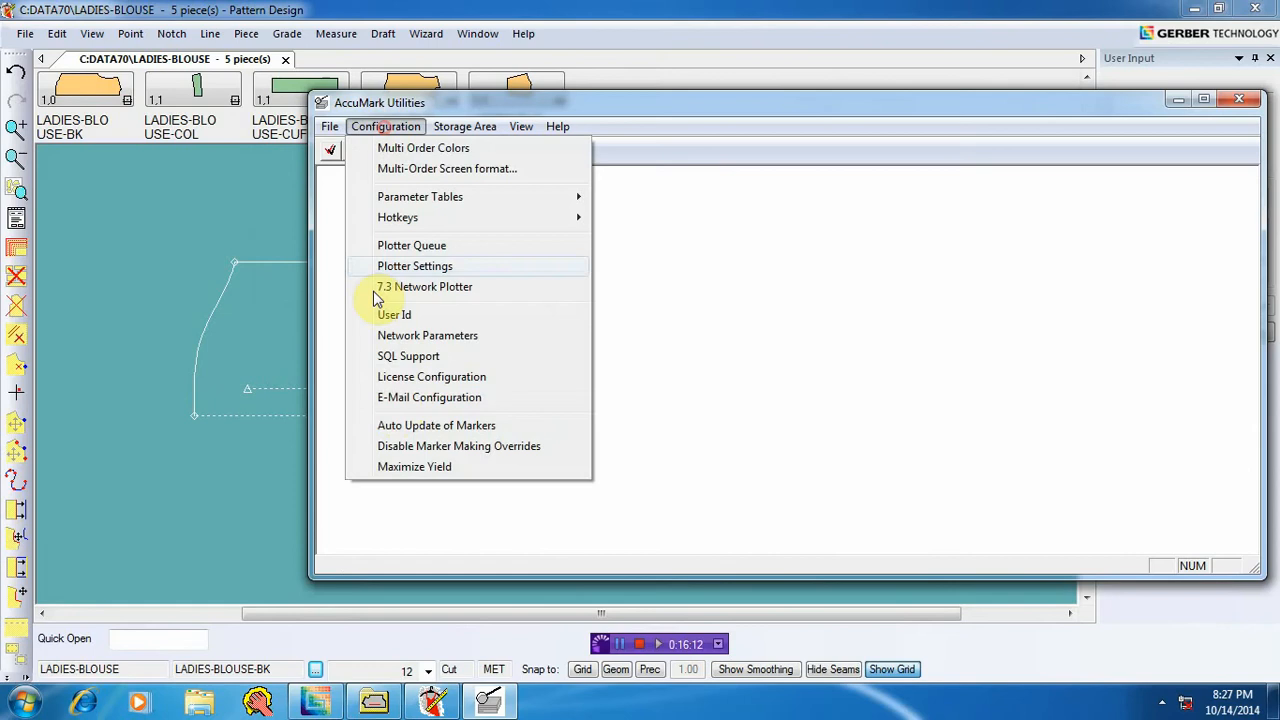
click(404, 428)
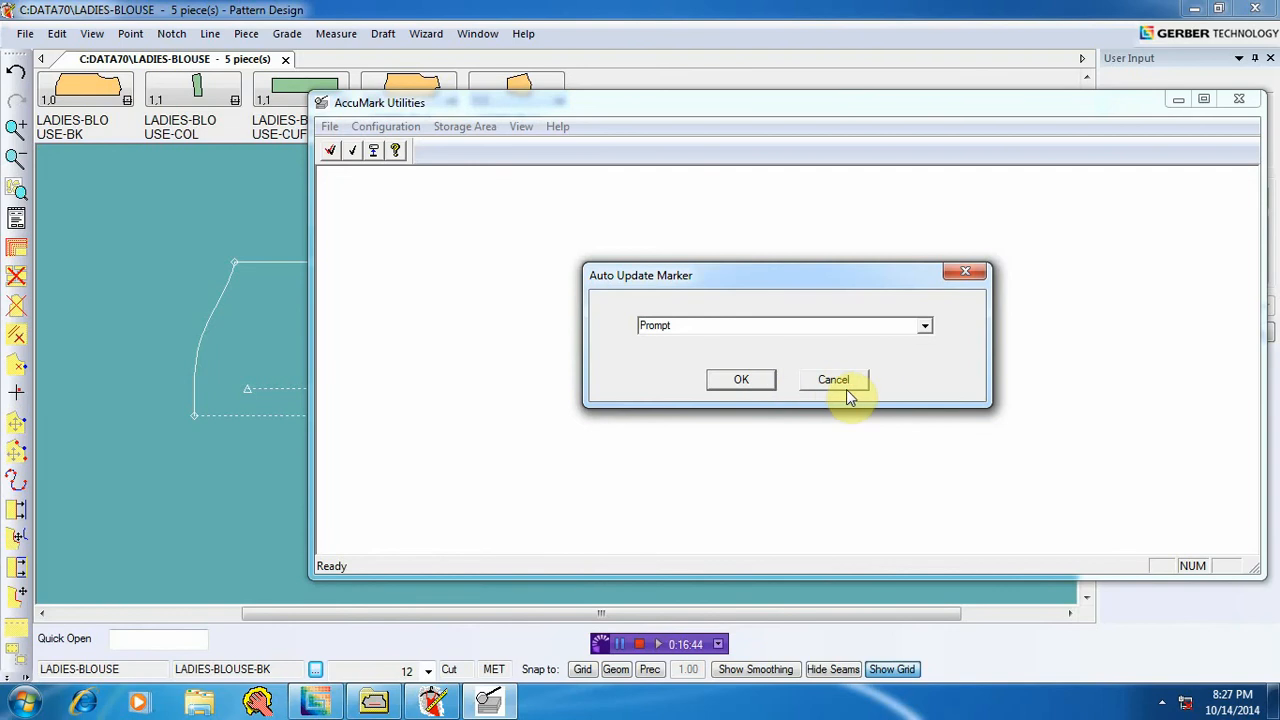
click(757, 380)
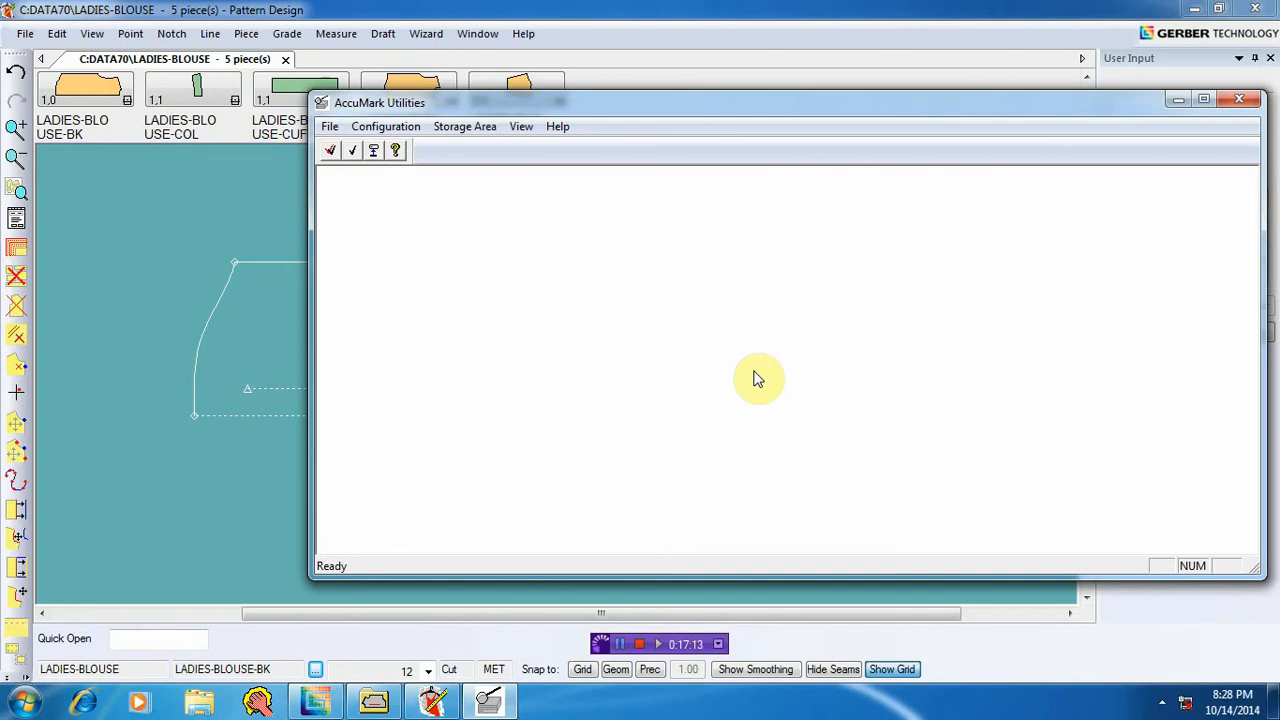
Step: Enable the Disable Marker Making Overrides option and check its state in the configuration options
click(388, 127)
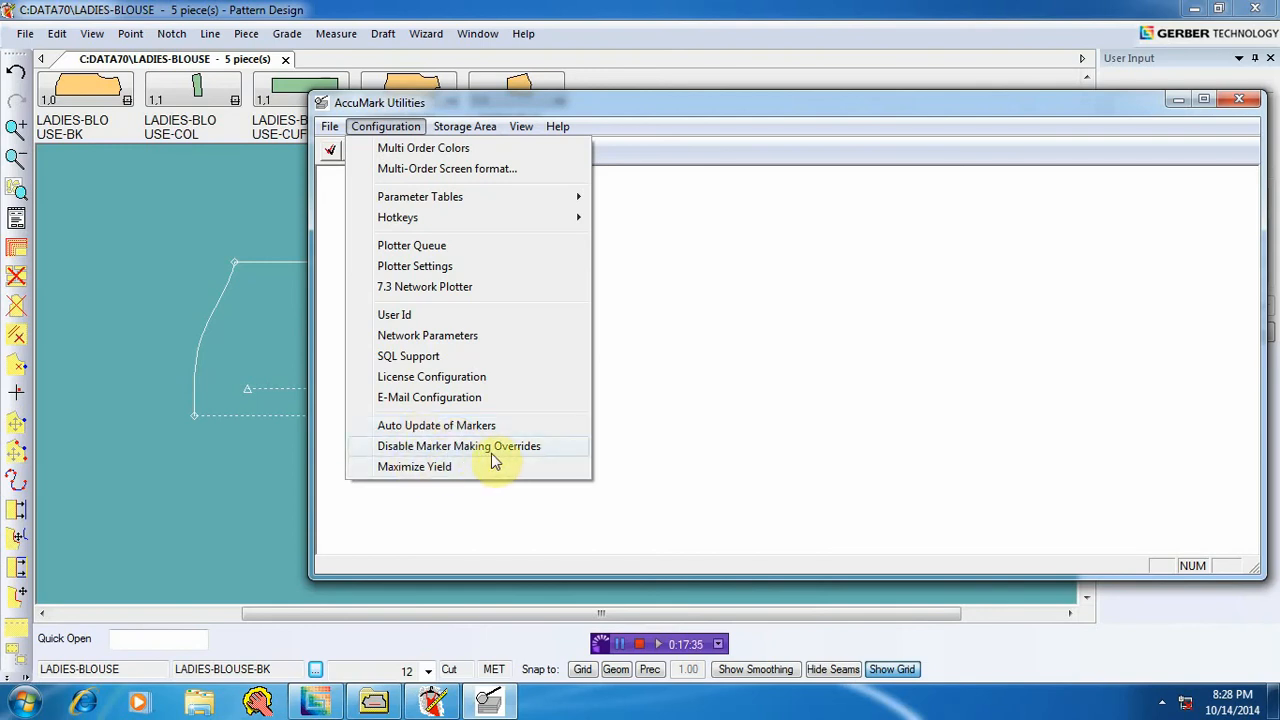
click(361, 448)
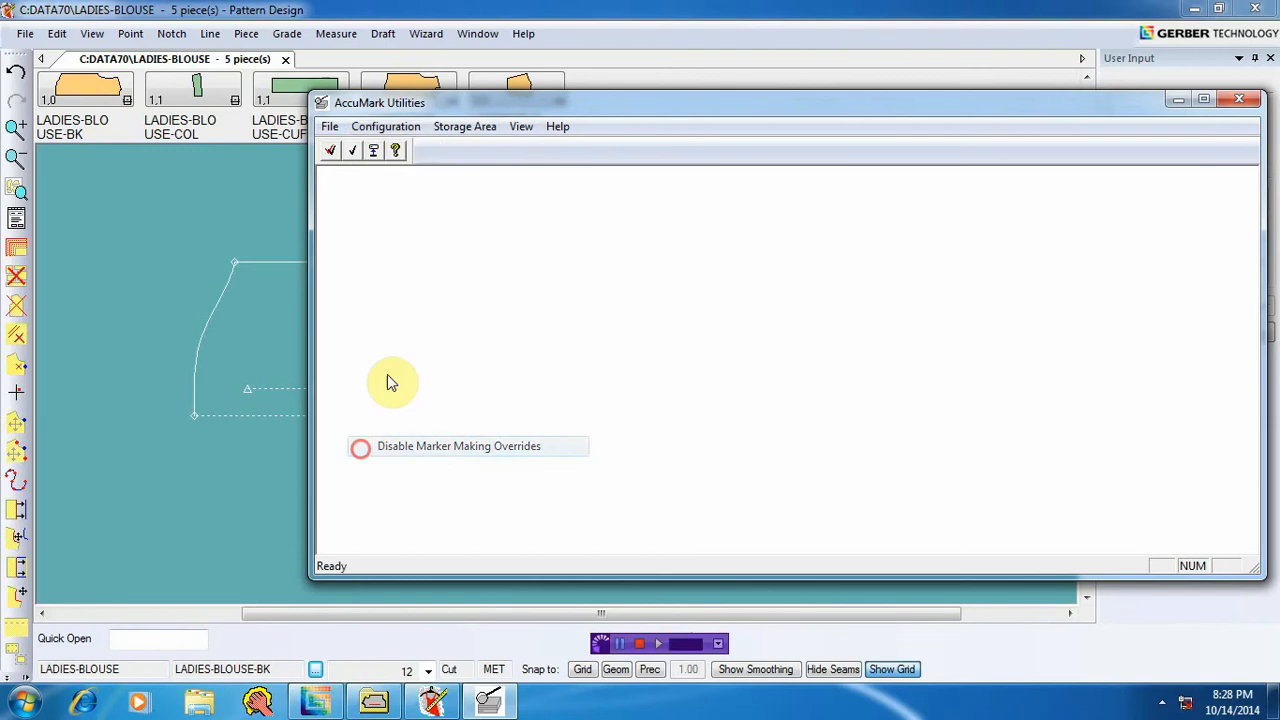
click(383, 127)
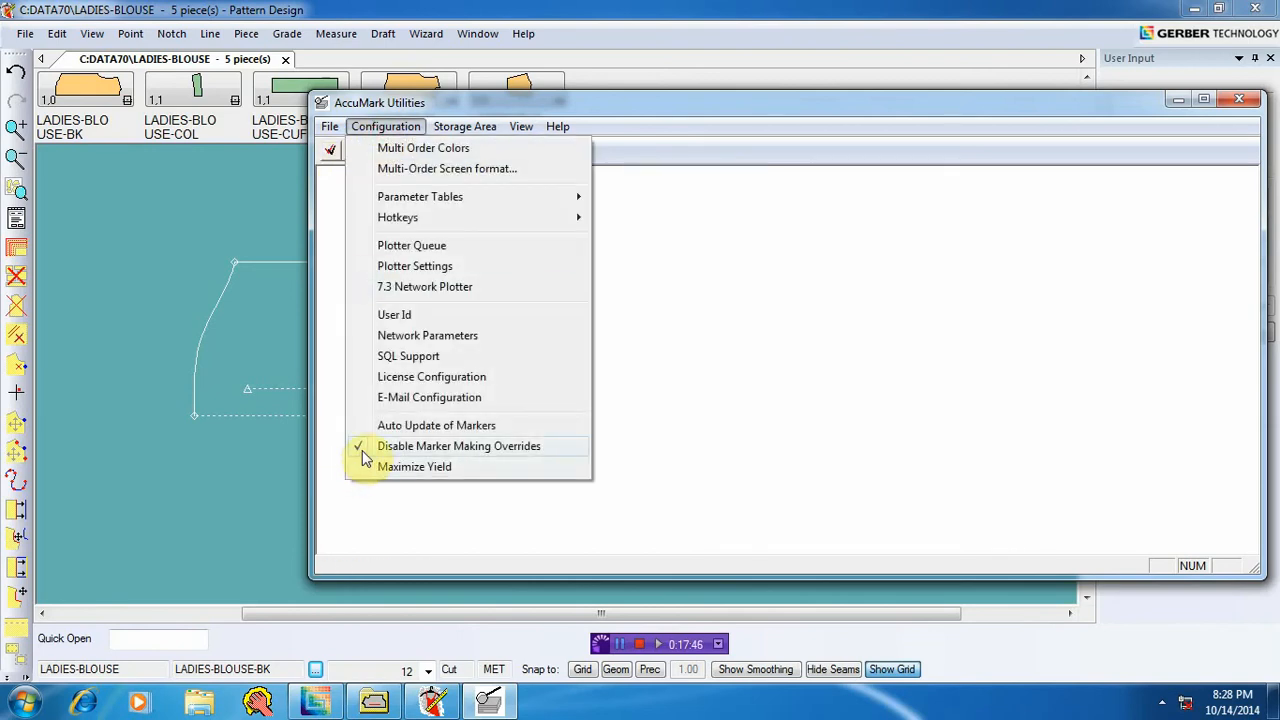
click(770, 100)
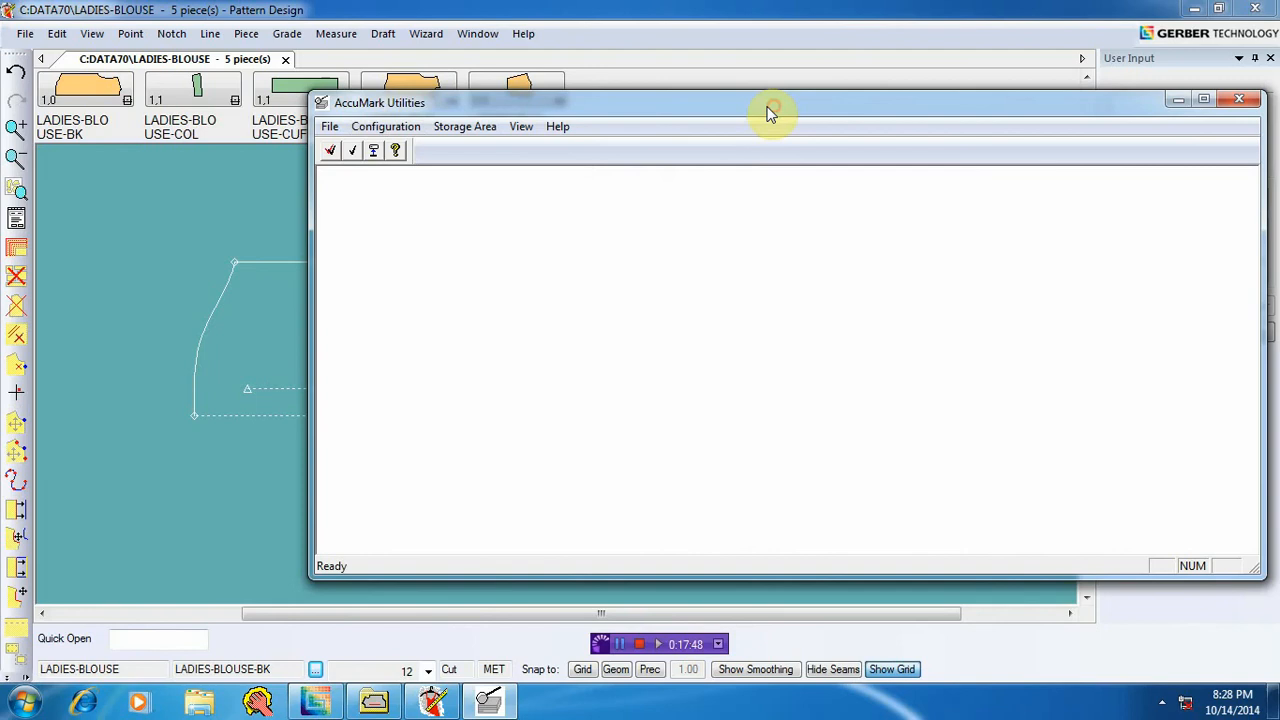
Step: Minimise the AccuMark Utilities and Pattern Design windows, and open the LADIES-BLOUSE marker from DATA70 on drive F: in AccuMark Explorer
click(1178, 99)
click(1194, 10)
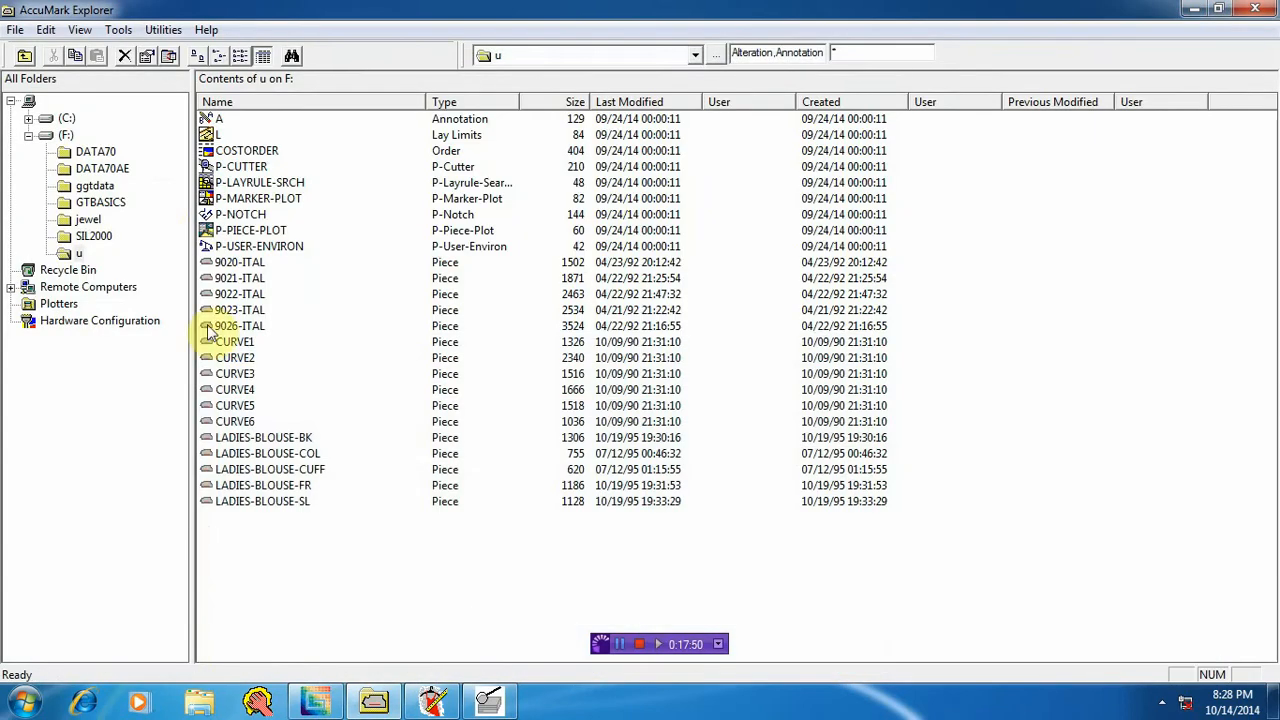
click(95, 151)
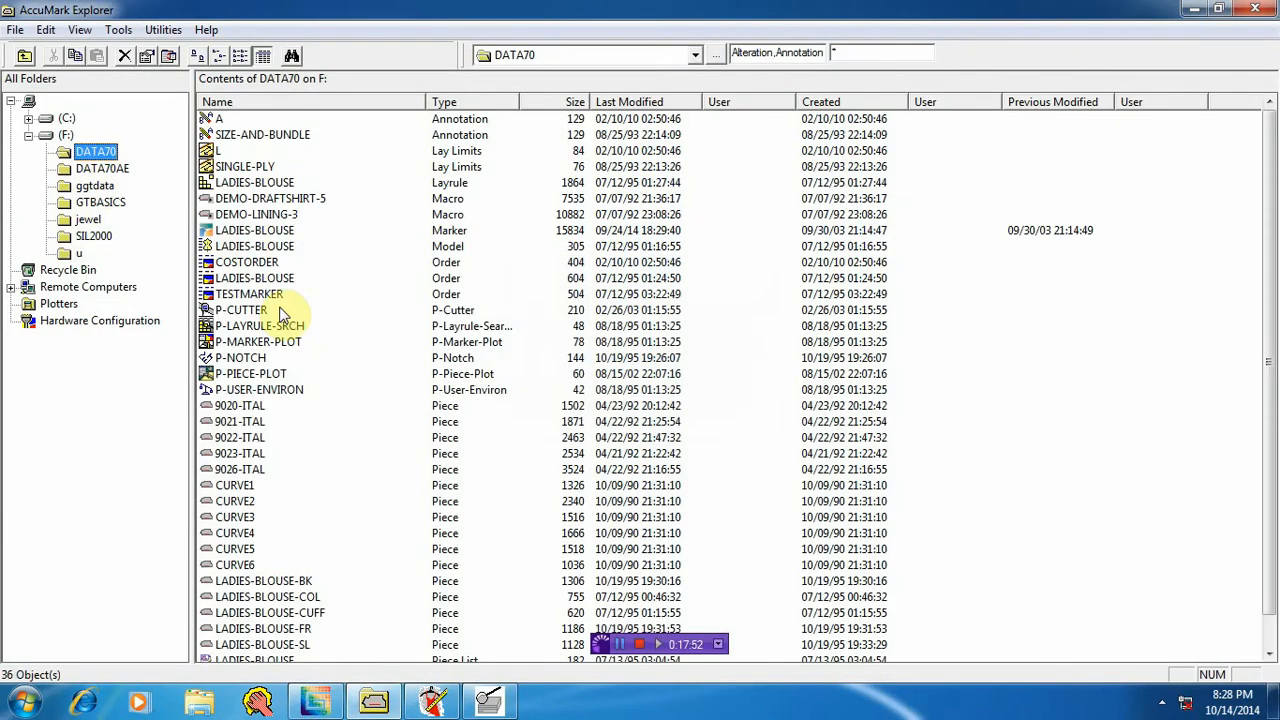
click(285, 231)
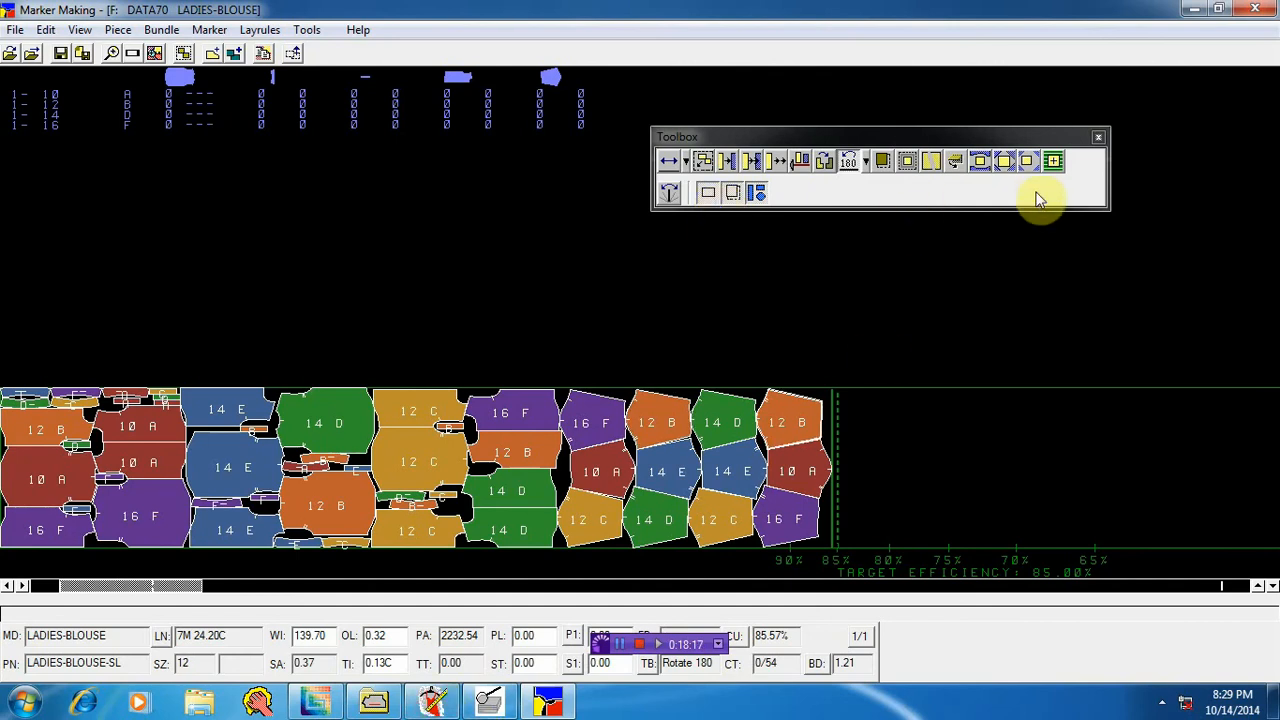
Step: Switch from Marker Making back to AccuMark Utilities and turn off Disable Marker Making Overrides
click(547, 700)
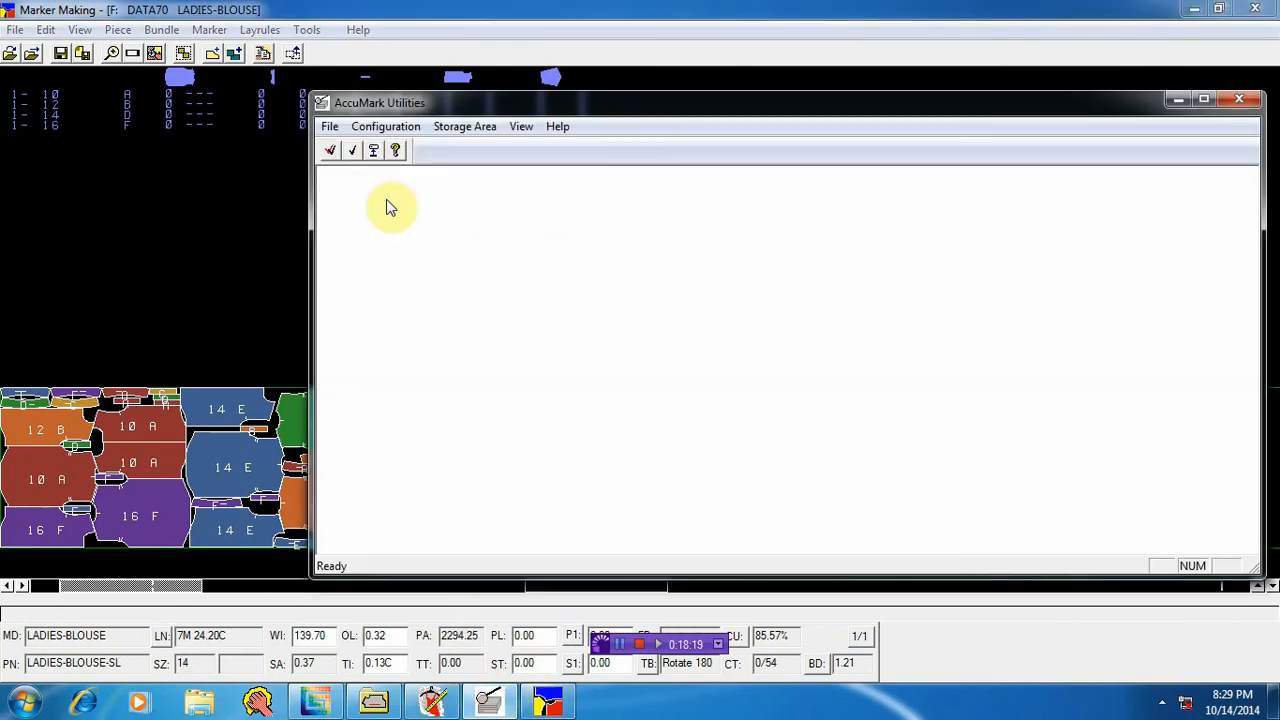
click(383, 127)
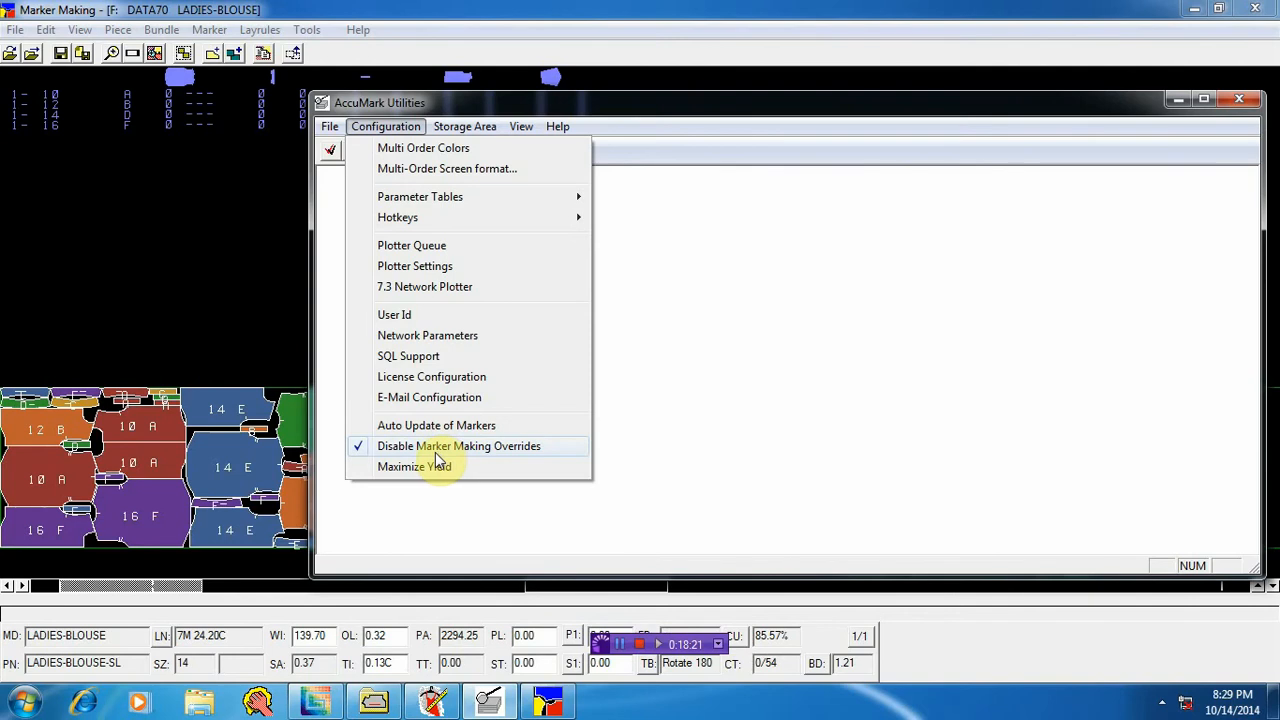
click(358, 452)
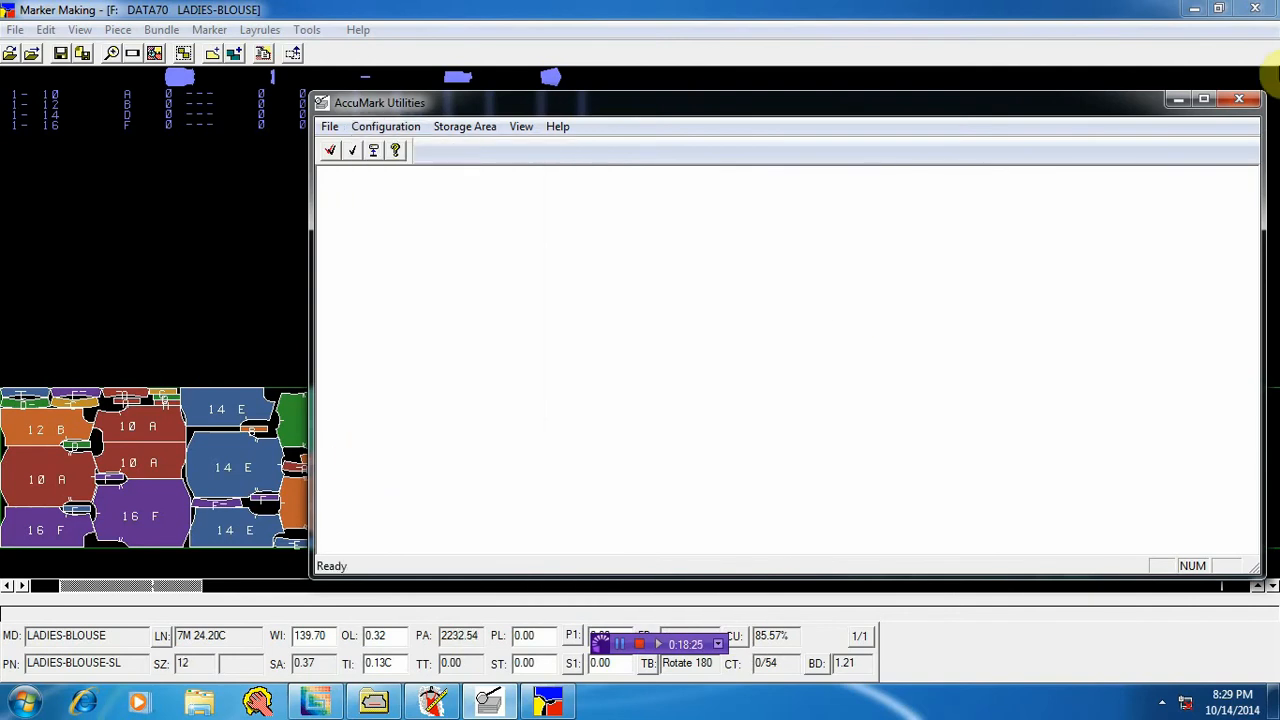
Step: Minimise AccuMark Utilities, exit Marker Making, and reopen the LADIES-BLOUSE marker from DATA70 in AccuMark Explorer
click(1176, 103)
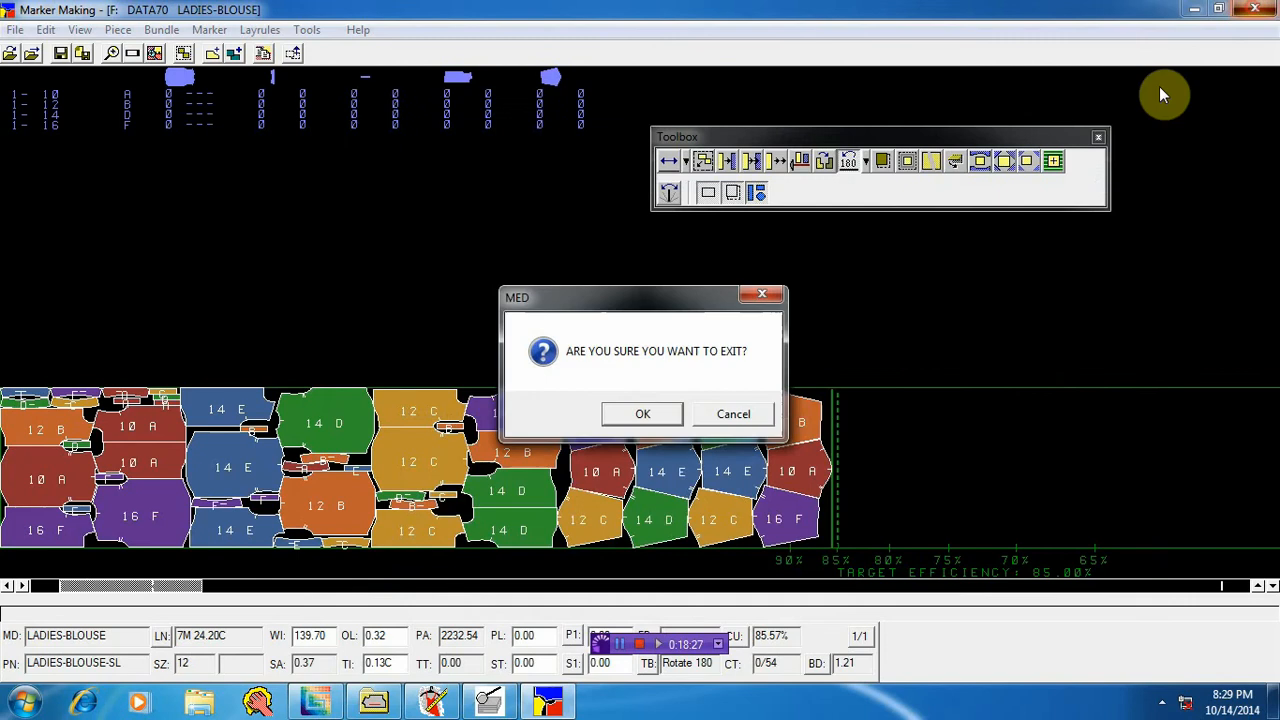
click(643, 412)
click(320, 223)
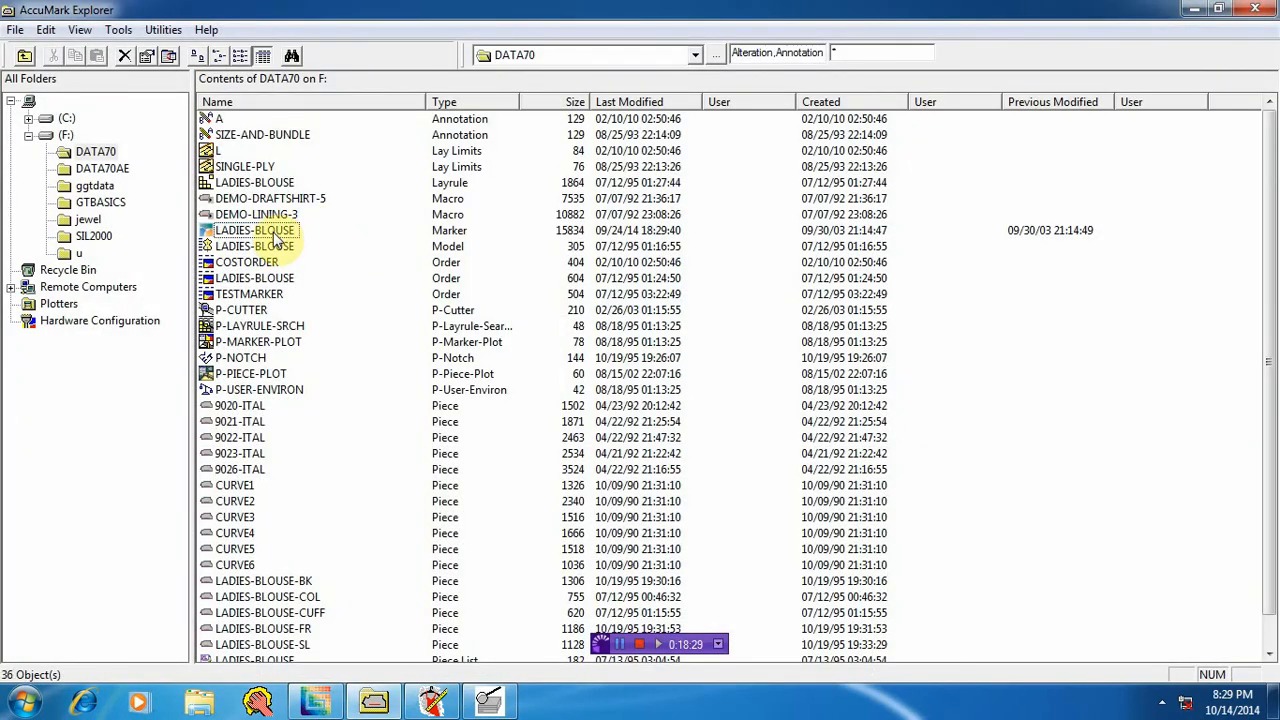
double_click(272, 232)
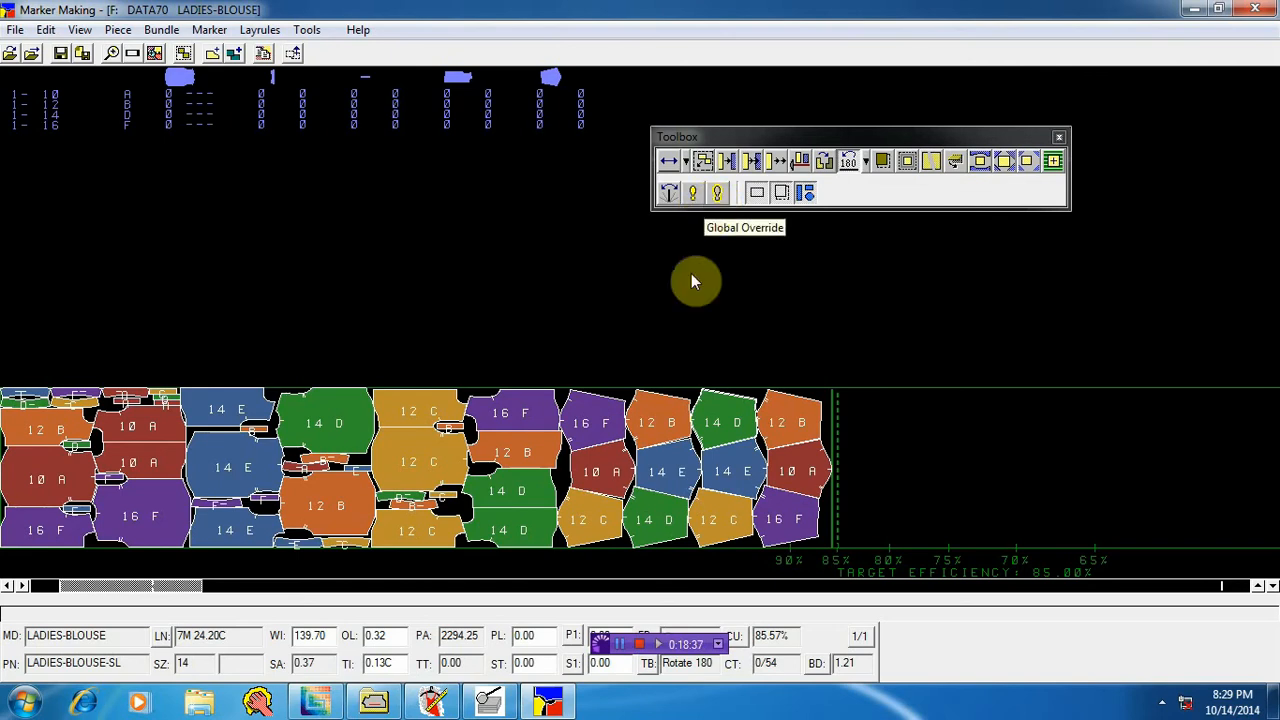
Step: Switch to AccuMark Utilities, compare its configuration options with the marker in Marker Making, and turn on Maximize Yield
click(489, 703)
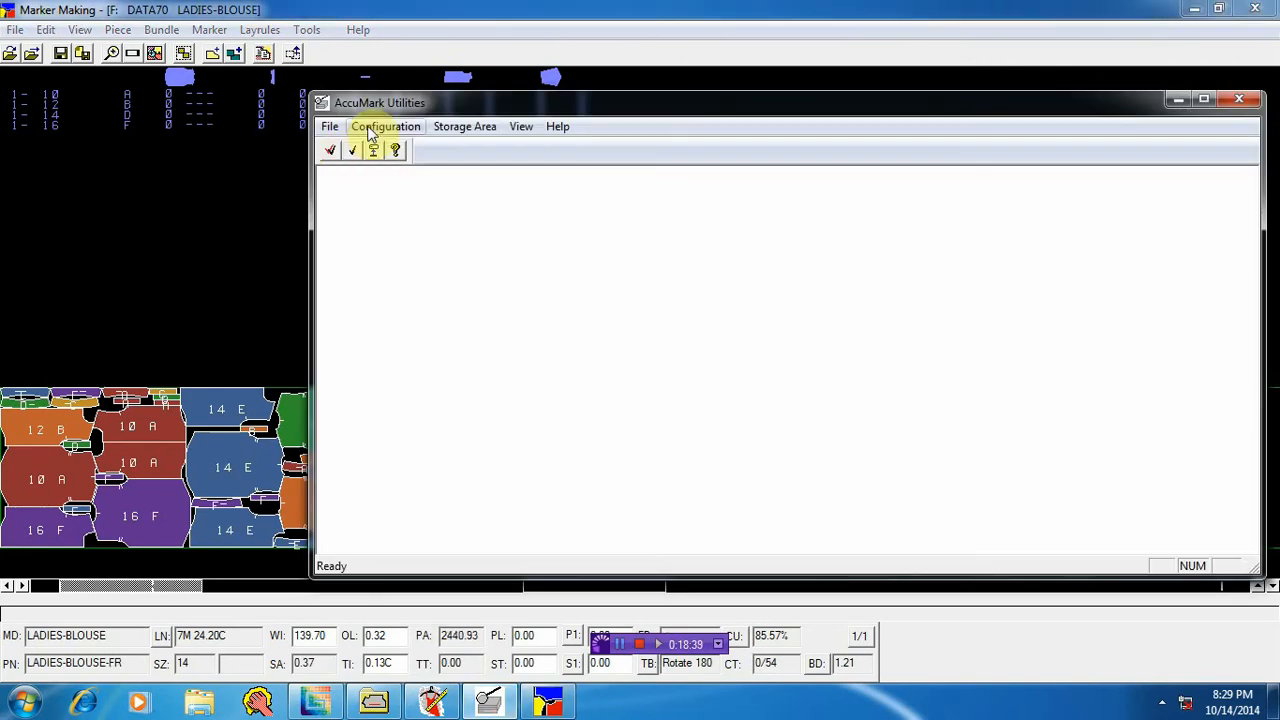
click(382, 127)
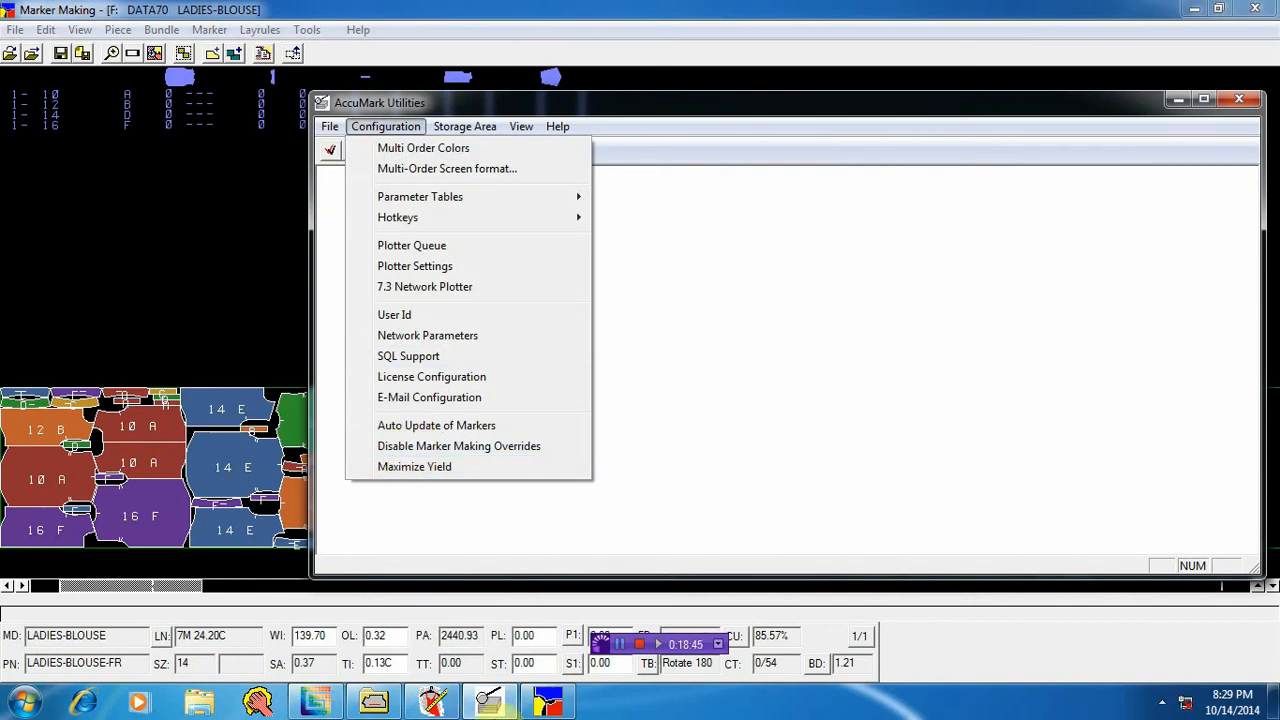
click(547, 703)
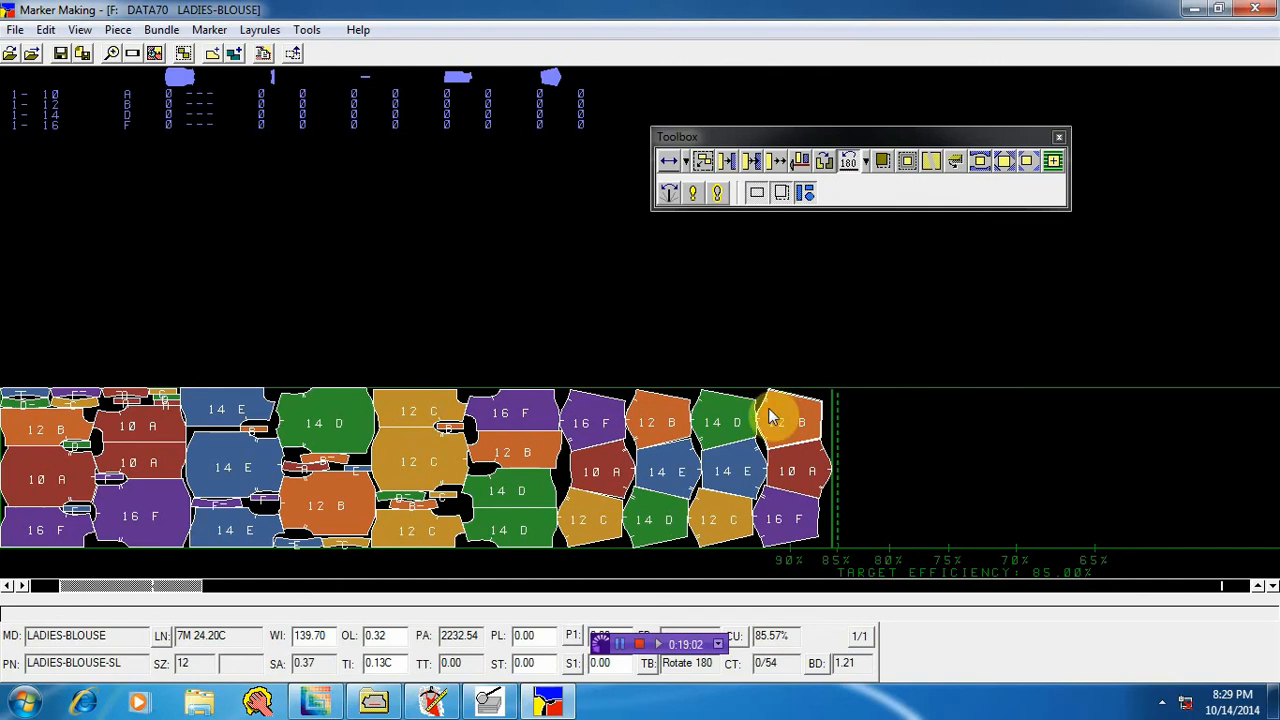
click(484, 709)
click(385, 126)
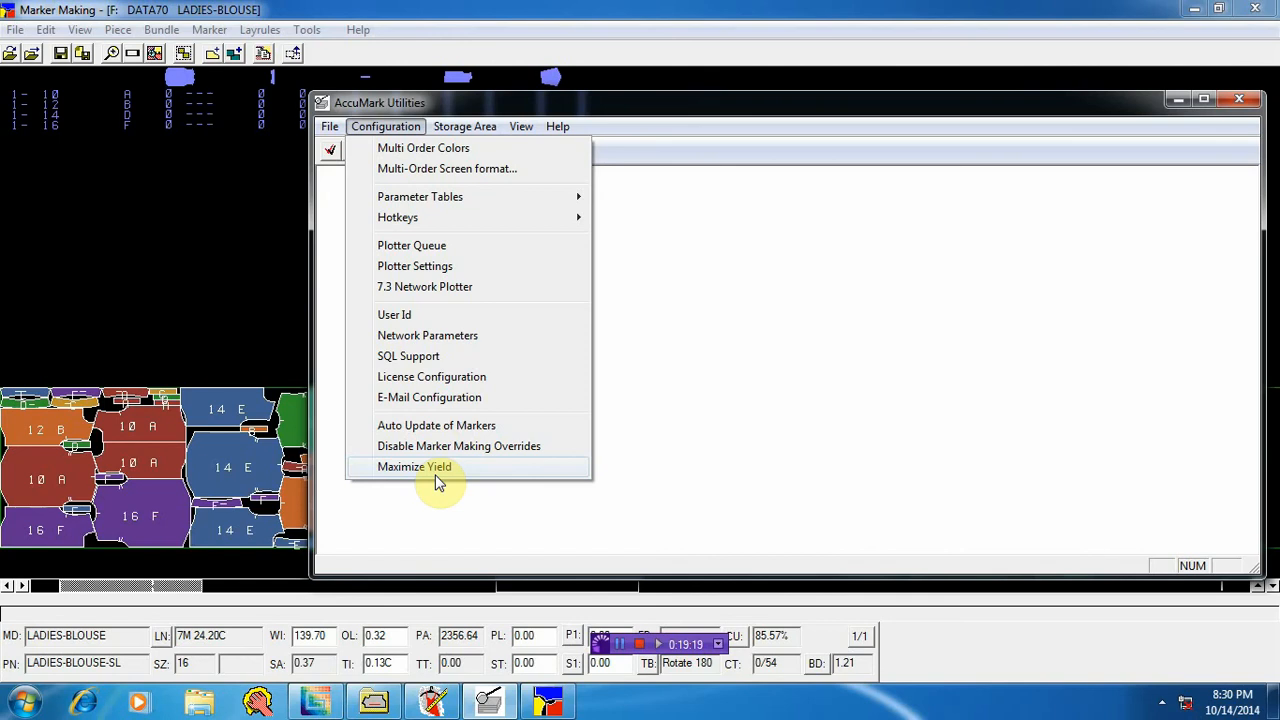
click(362, 470)
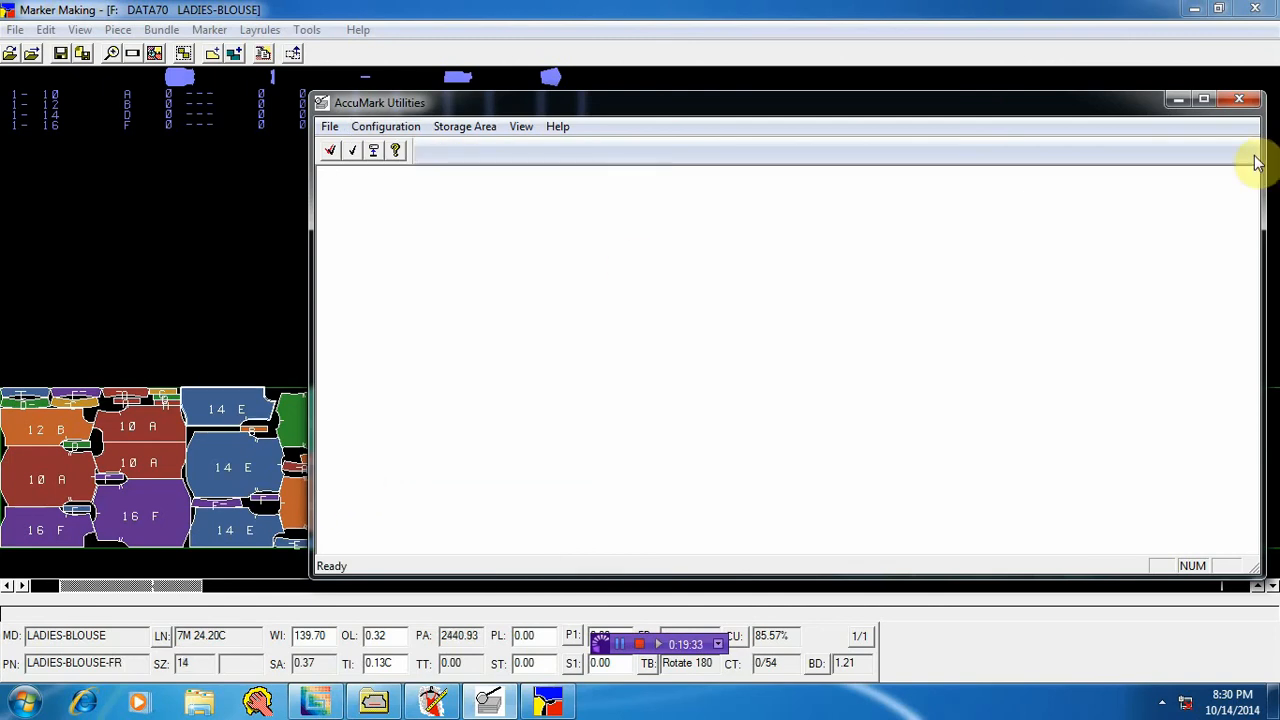
Step: View the LADIES-BLOUSE marker in Marker Making, then check the Maximize Yield state in the AccuMark Utilities configuration options
click(1177, 103)
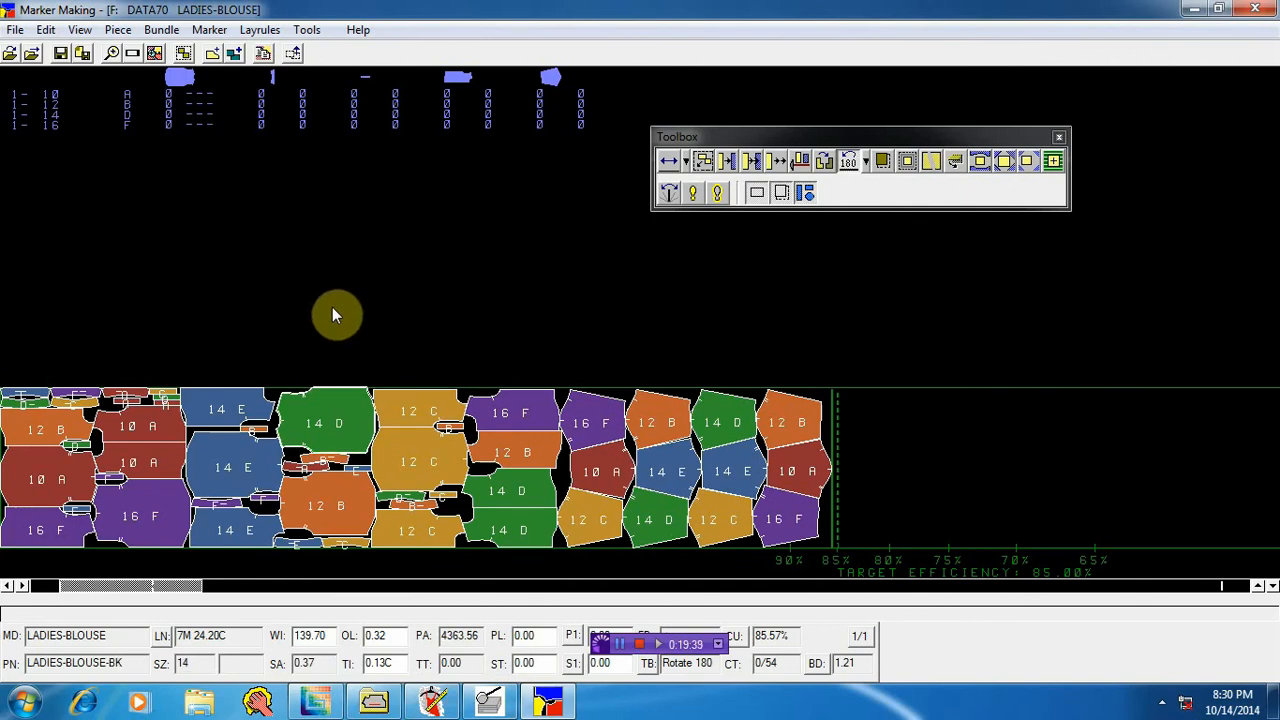
click(488, 703)
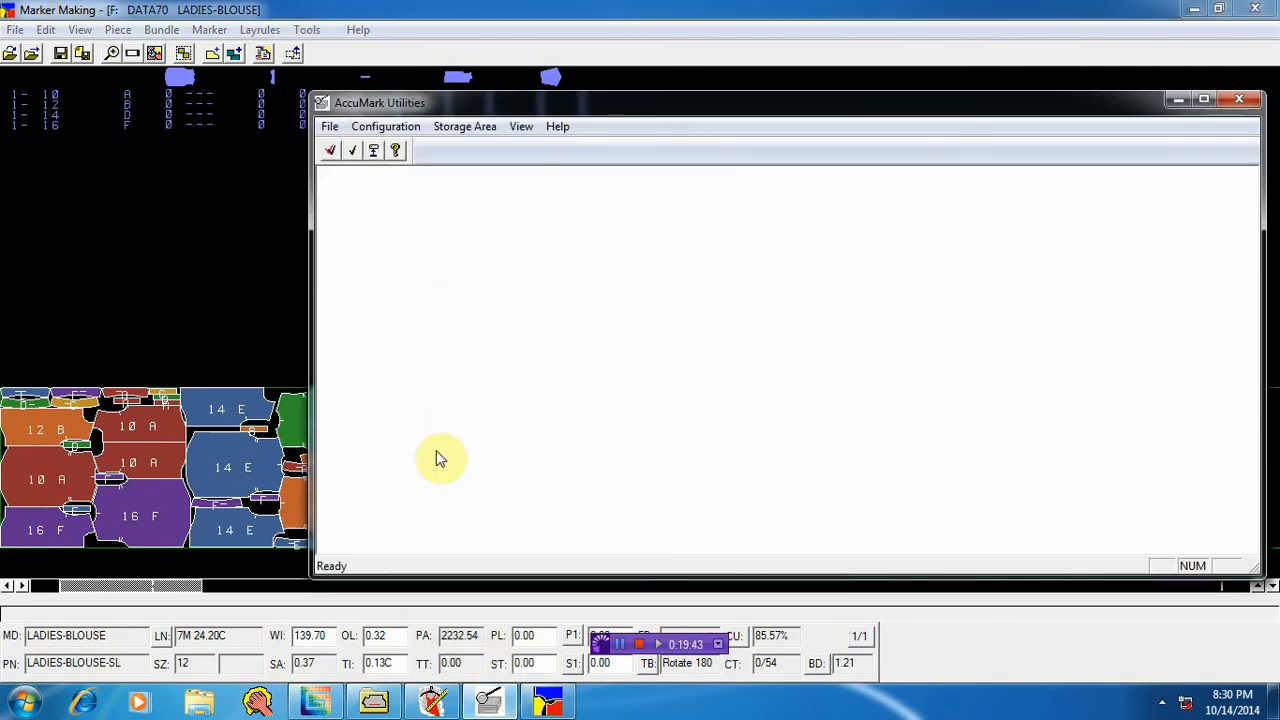
click(385, 127)
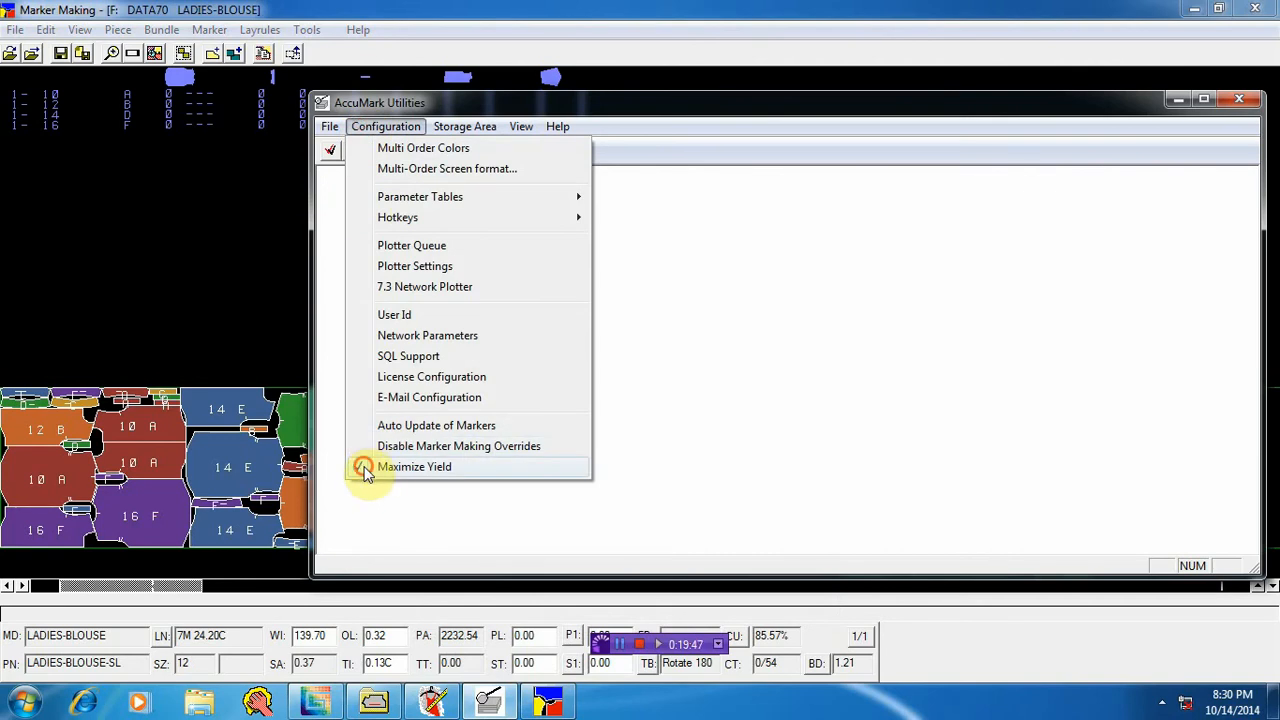
Step: Toggle the Maximize Yield setting and close the LADIES-BLOUSE marker in Marker Making
click(367, 467)
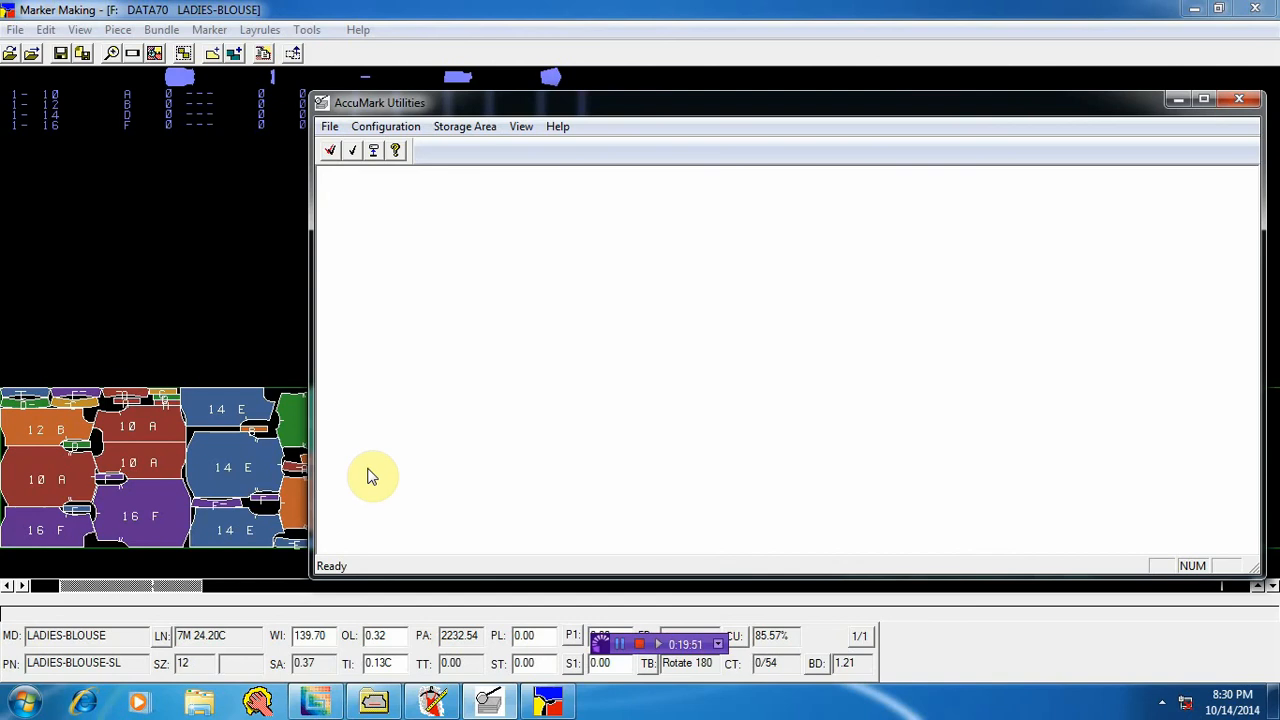
click(293, 416)
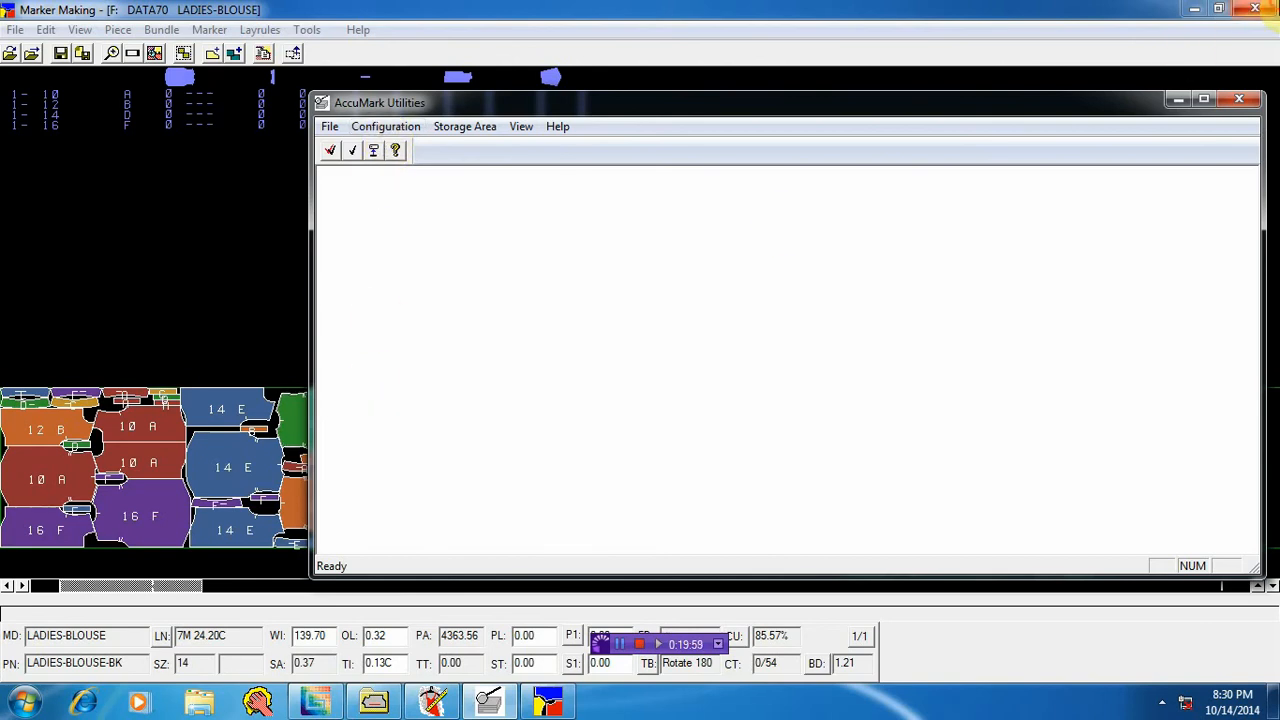
click(1255, 9)
click(672, 411)
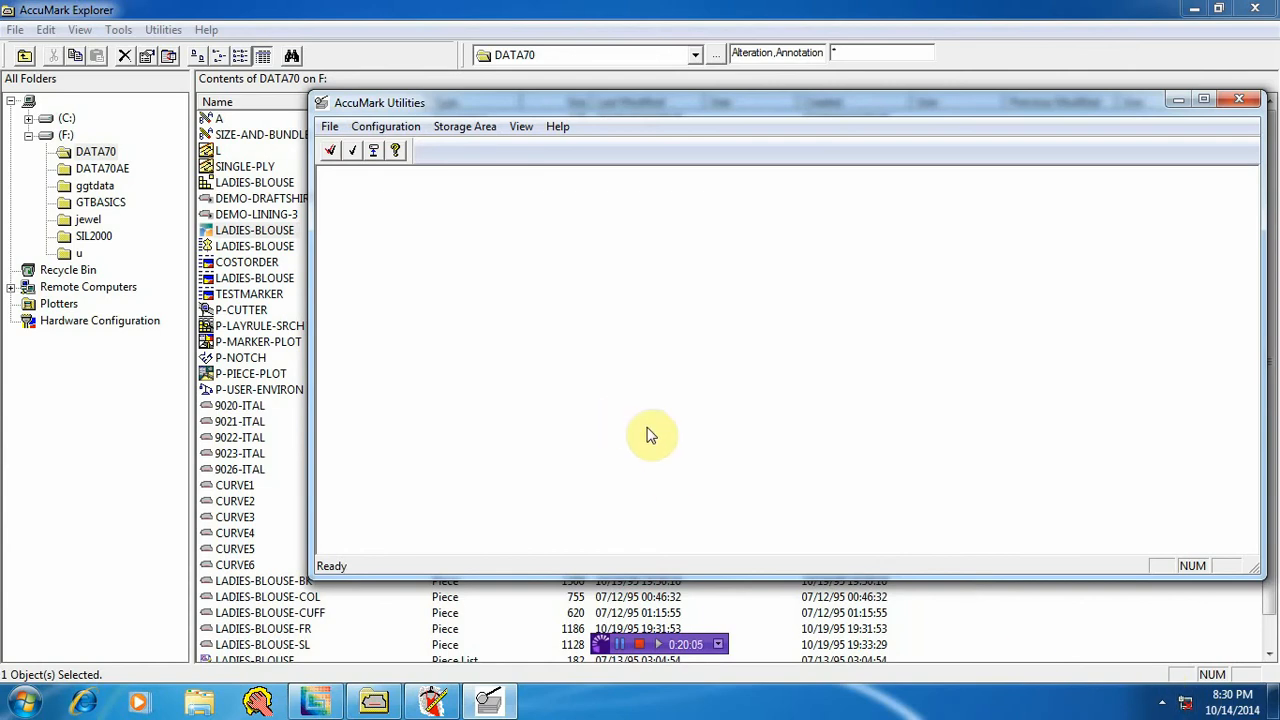
Step: View the options for checking one storage area, cancel the dialog and minimize the AccuMark Utilities window
click(450, 130)
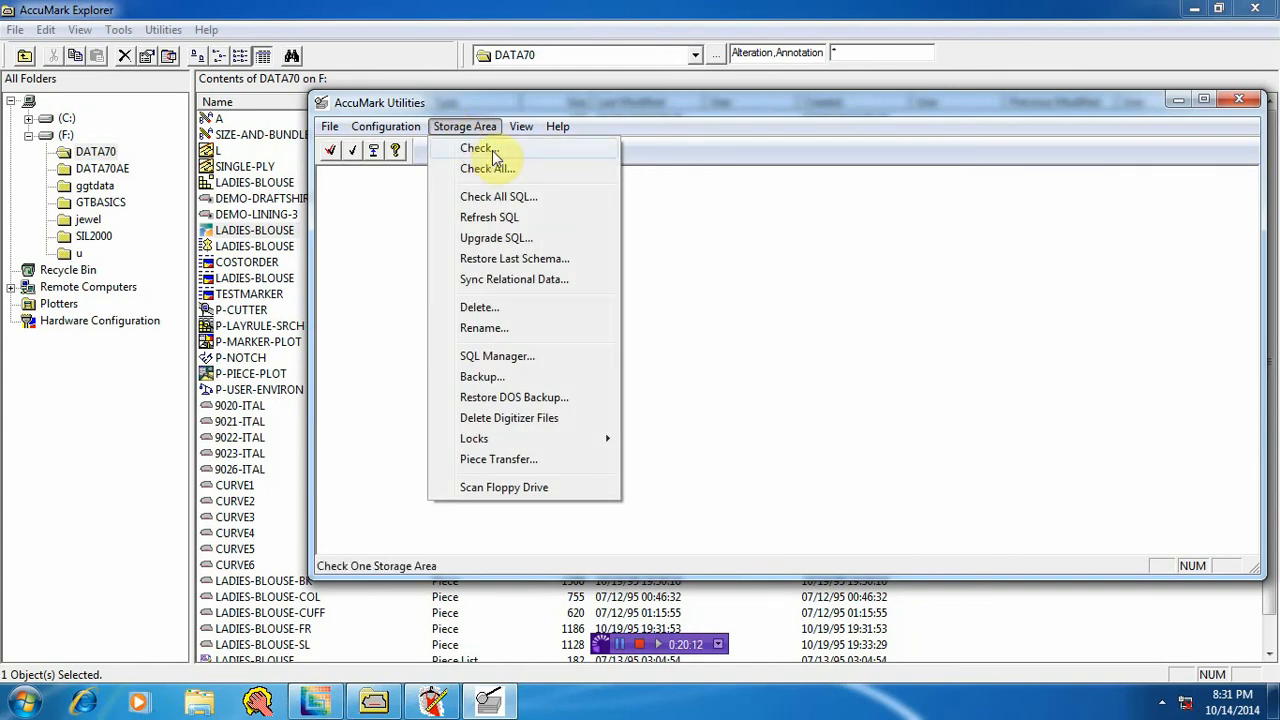
click(478, 148)
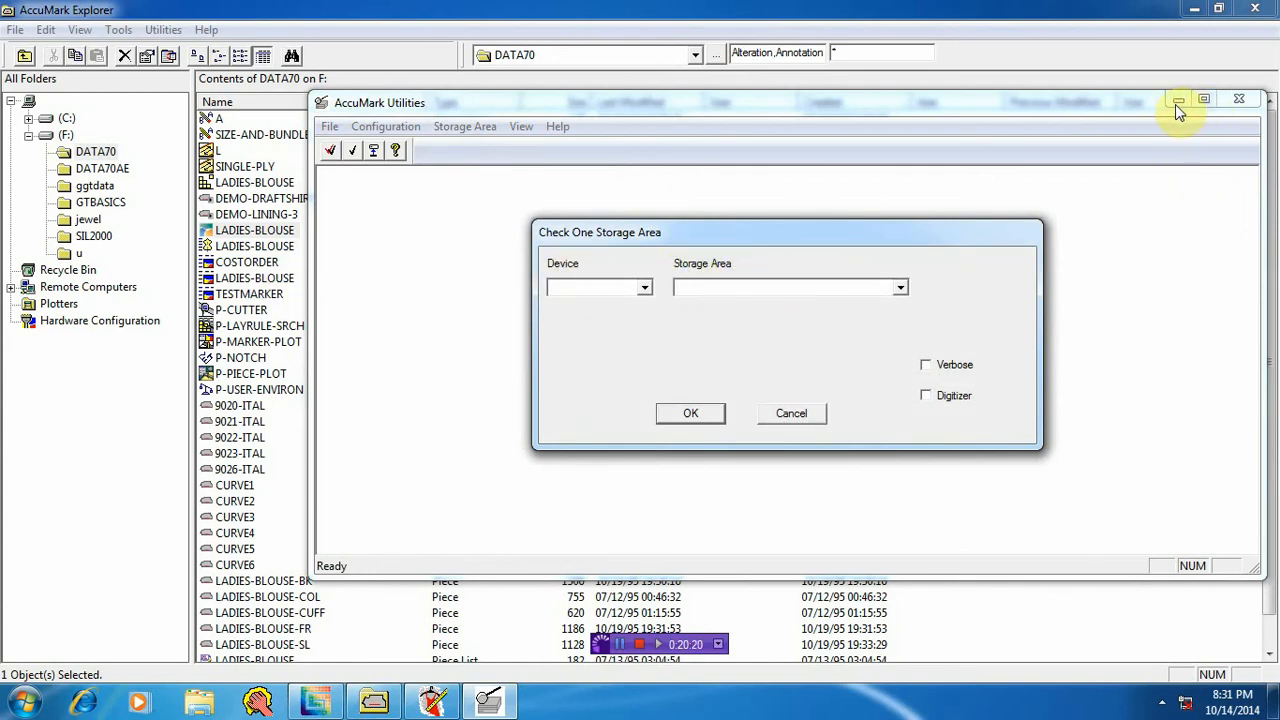
click(800, 414)
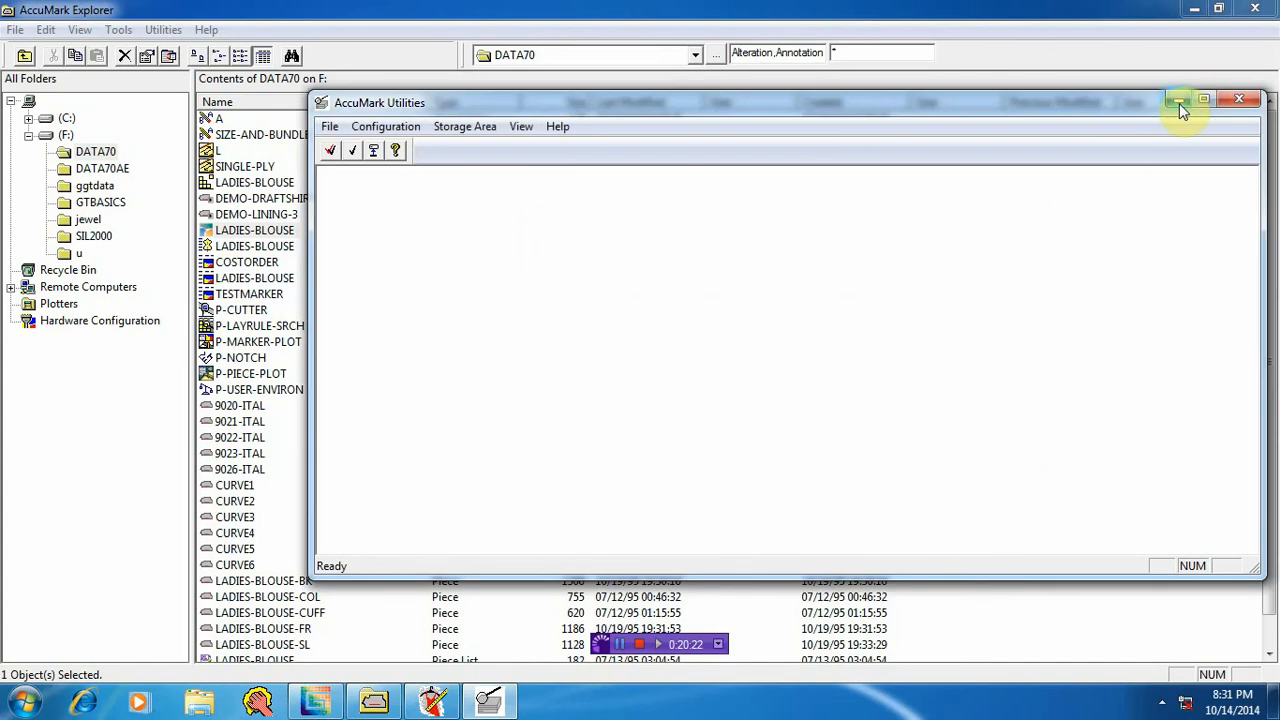
click(1179, 103)
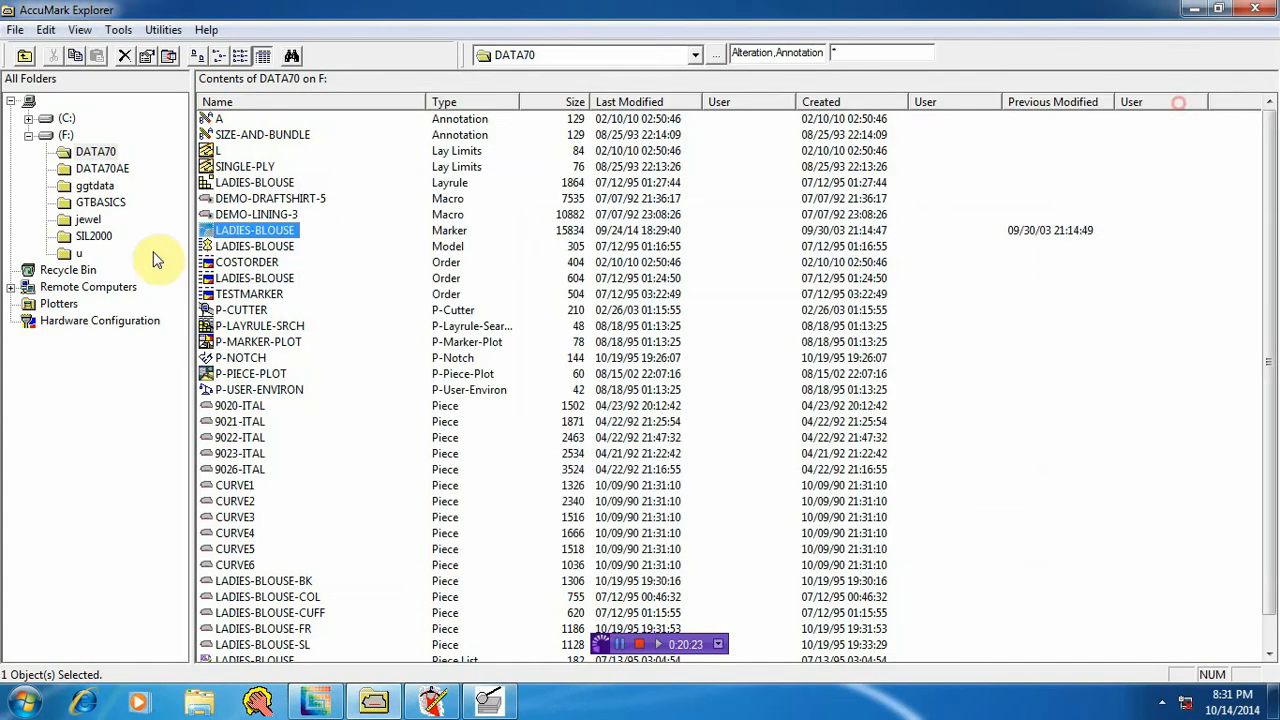
Step: Browse the storage areas on drive F, including jewel, GTBASICS, u and DATA70AE, and return to DATA70
click(85, 224)
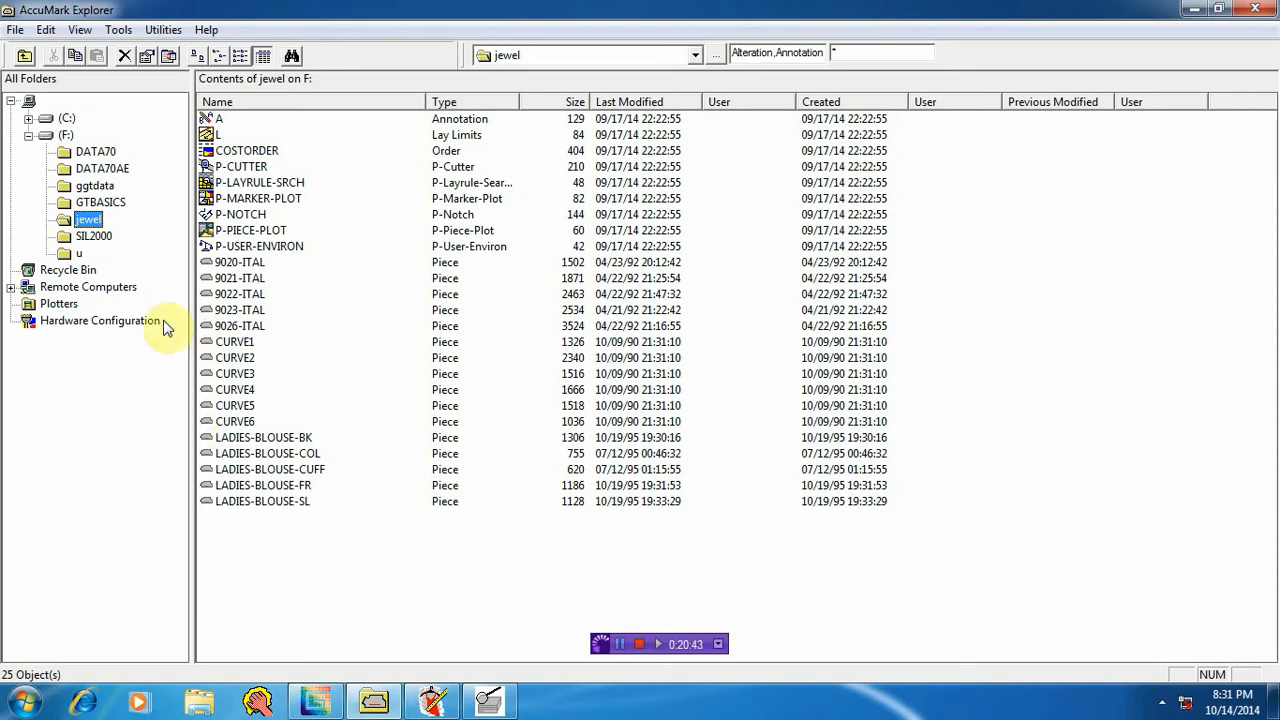
click(88, 237)
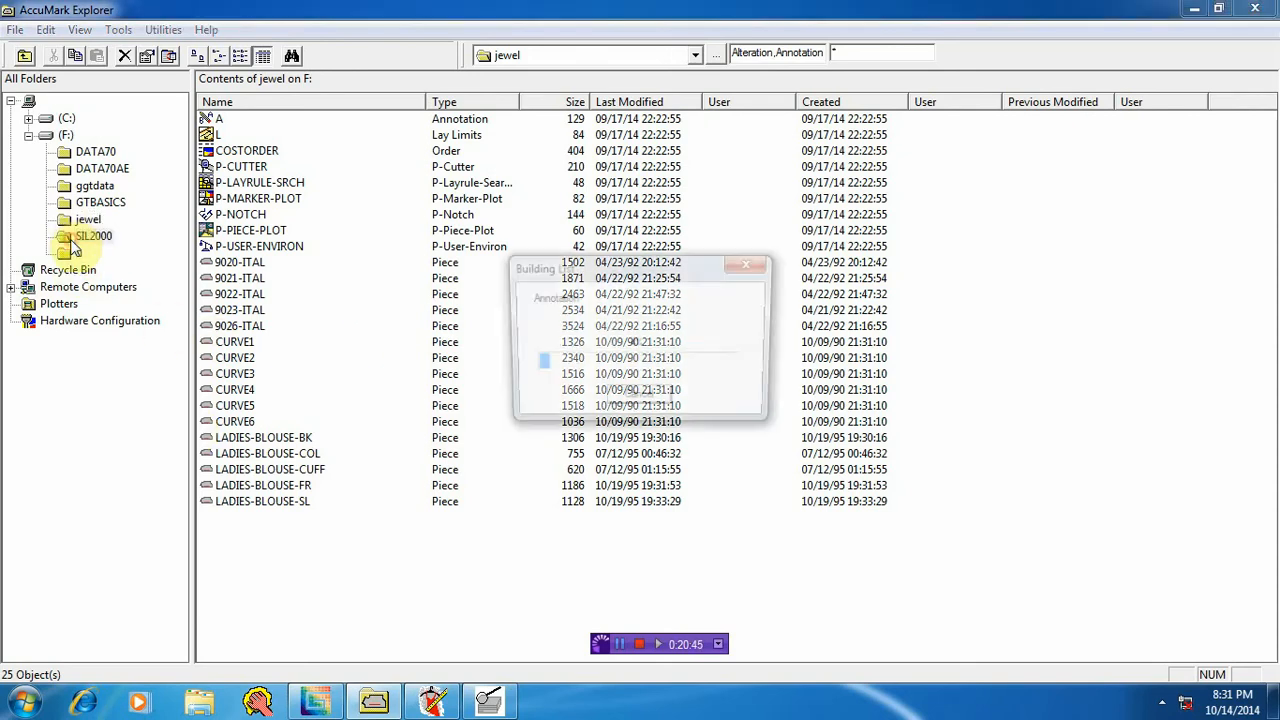
click(78, 222)
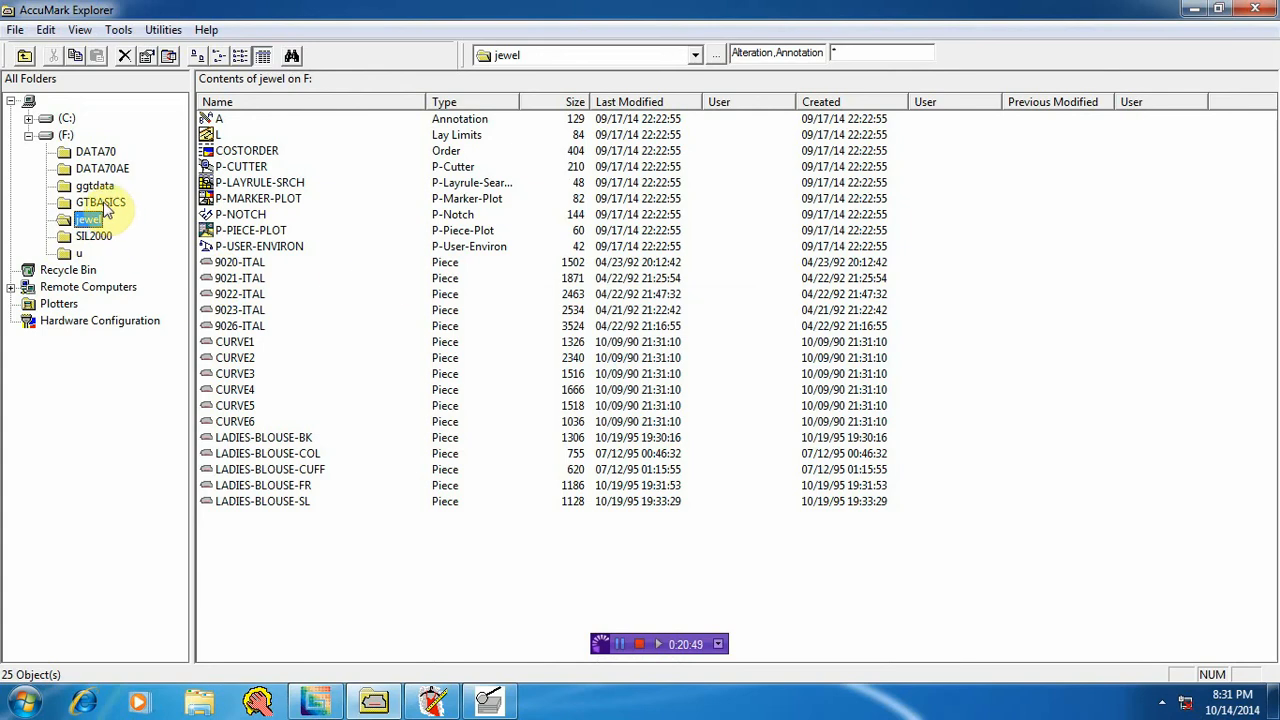
click(104, 203)
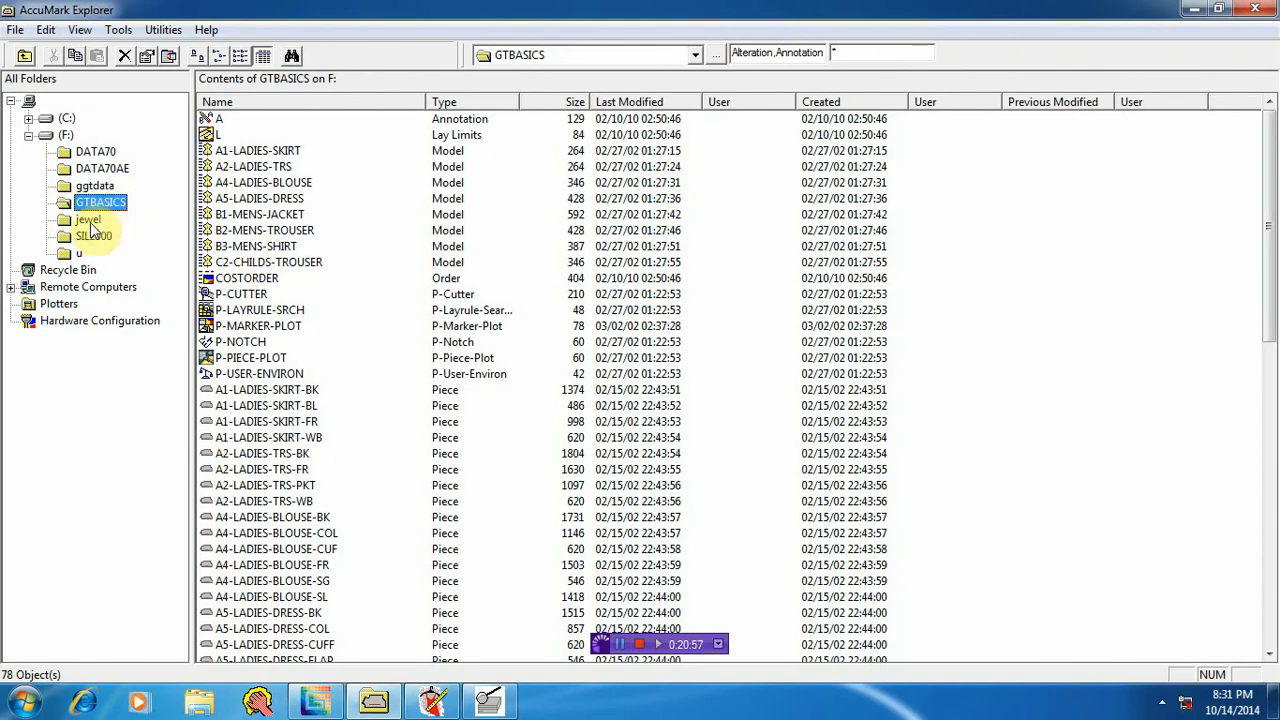
click(81, 255)
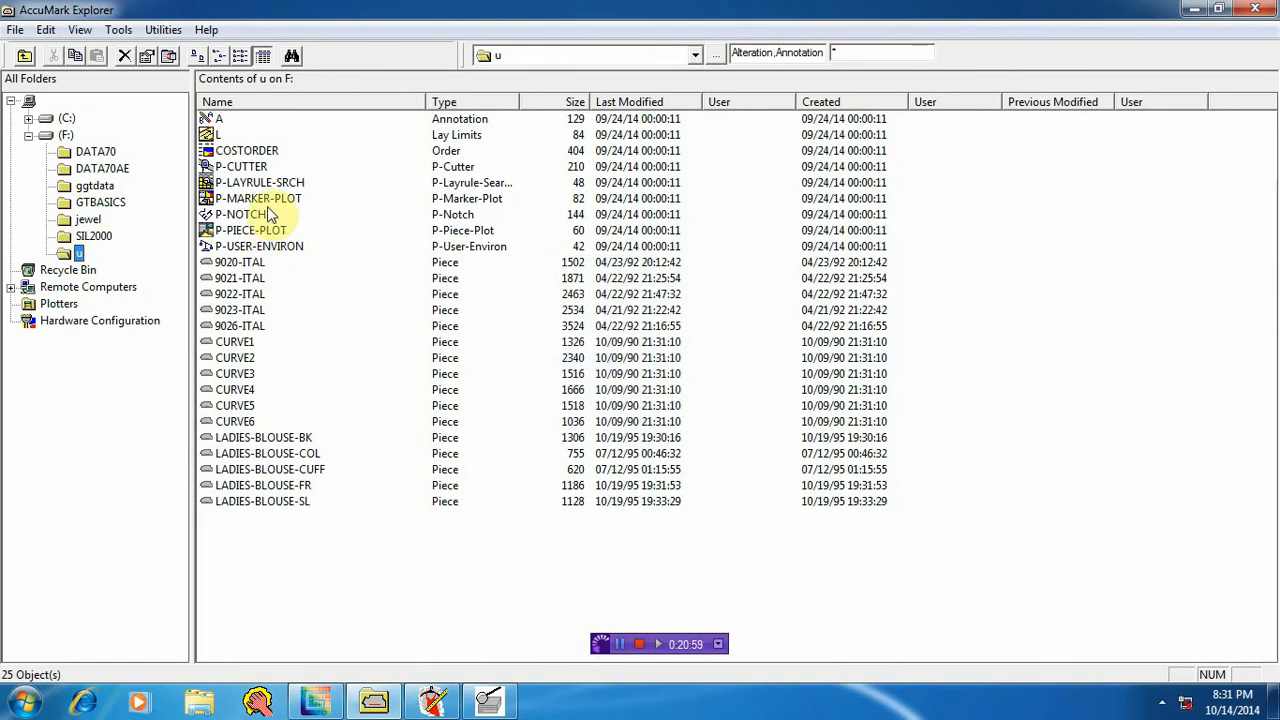
click(87, 218)
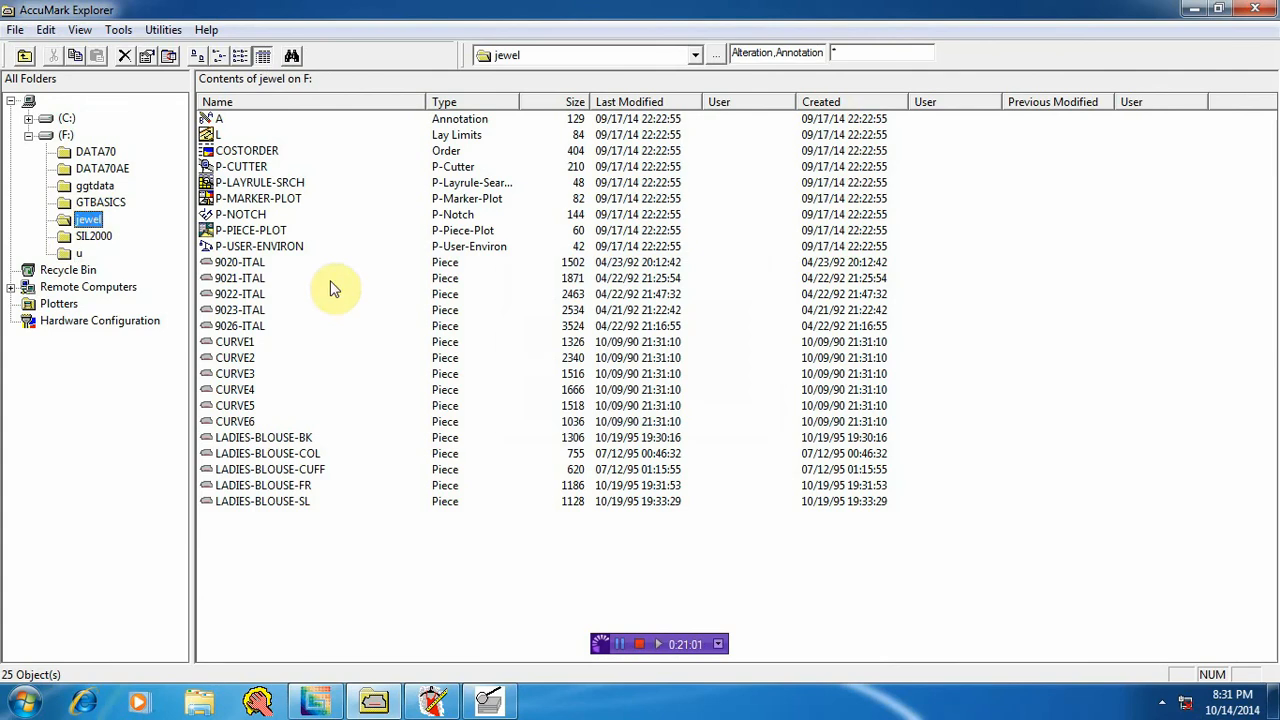
click(100, 168)
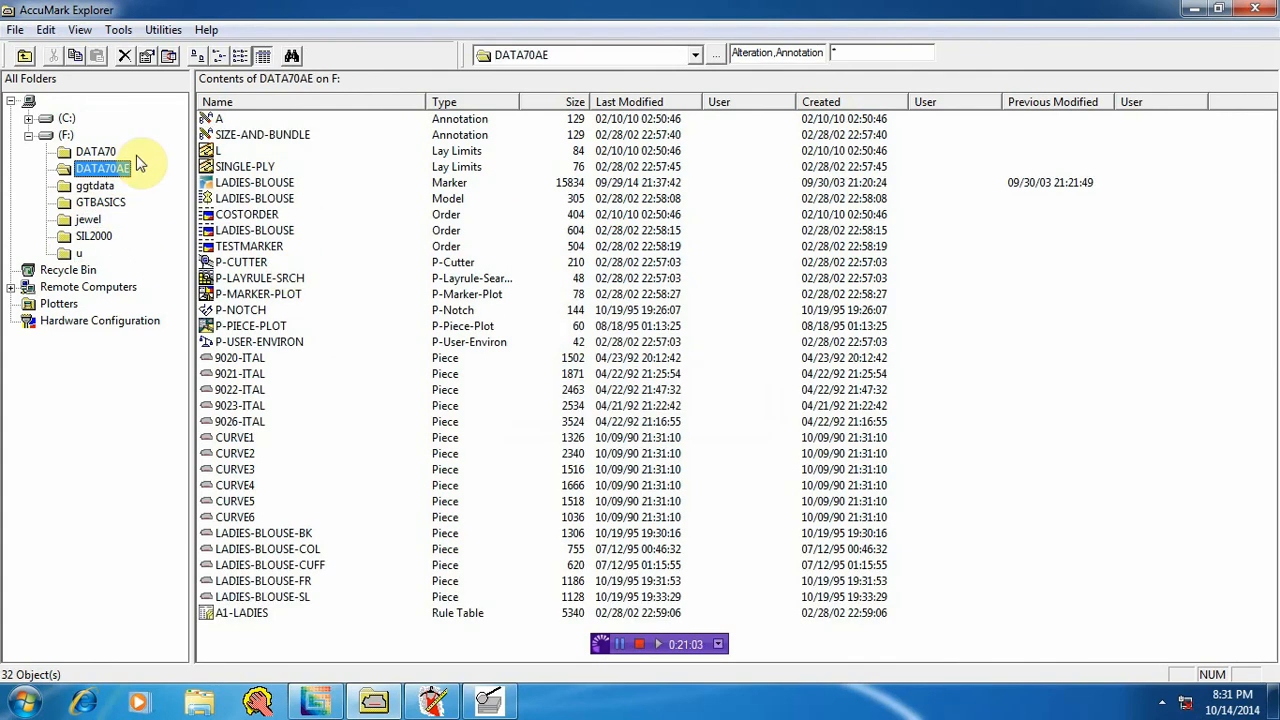
click(95, 151)
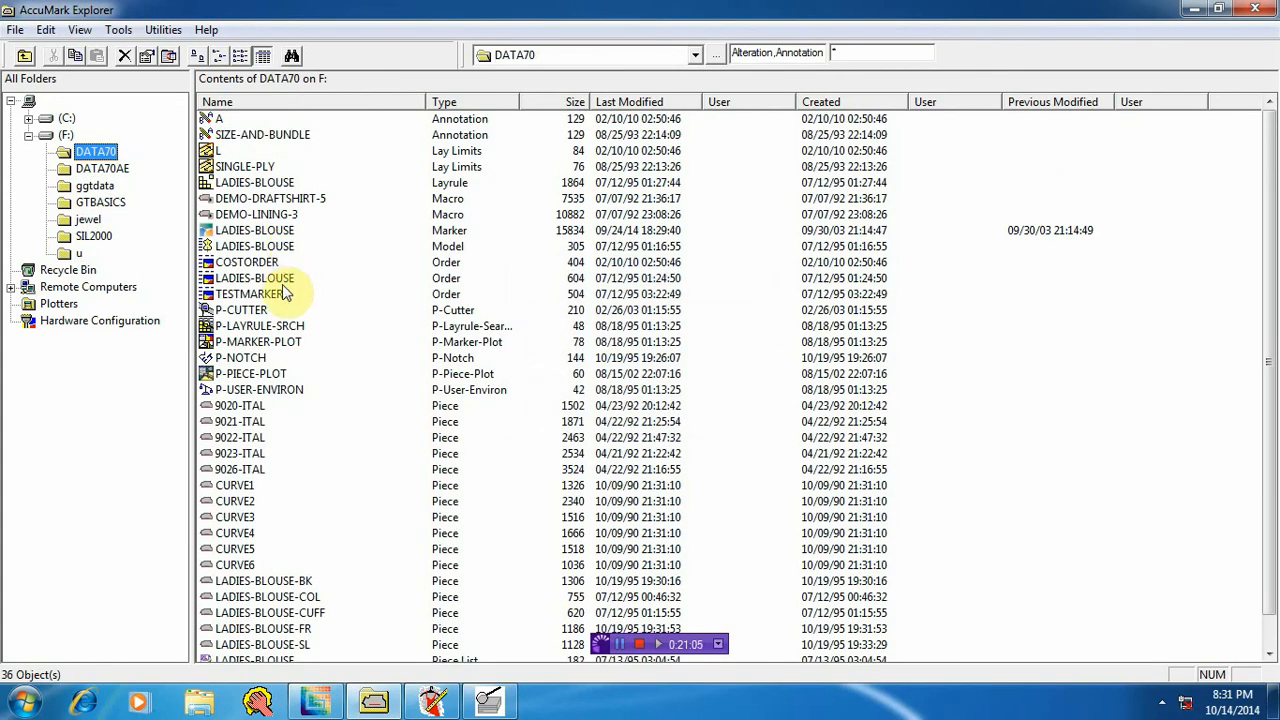
Step: Open the LADIES-BLOUSE order in DATA70 and save a copy of it as LADIES-BLOUSE-
click(280, 279)
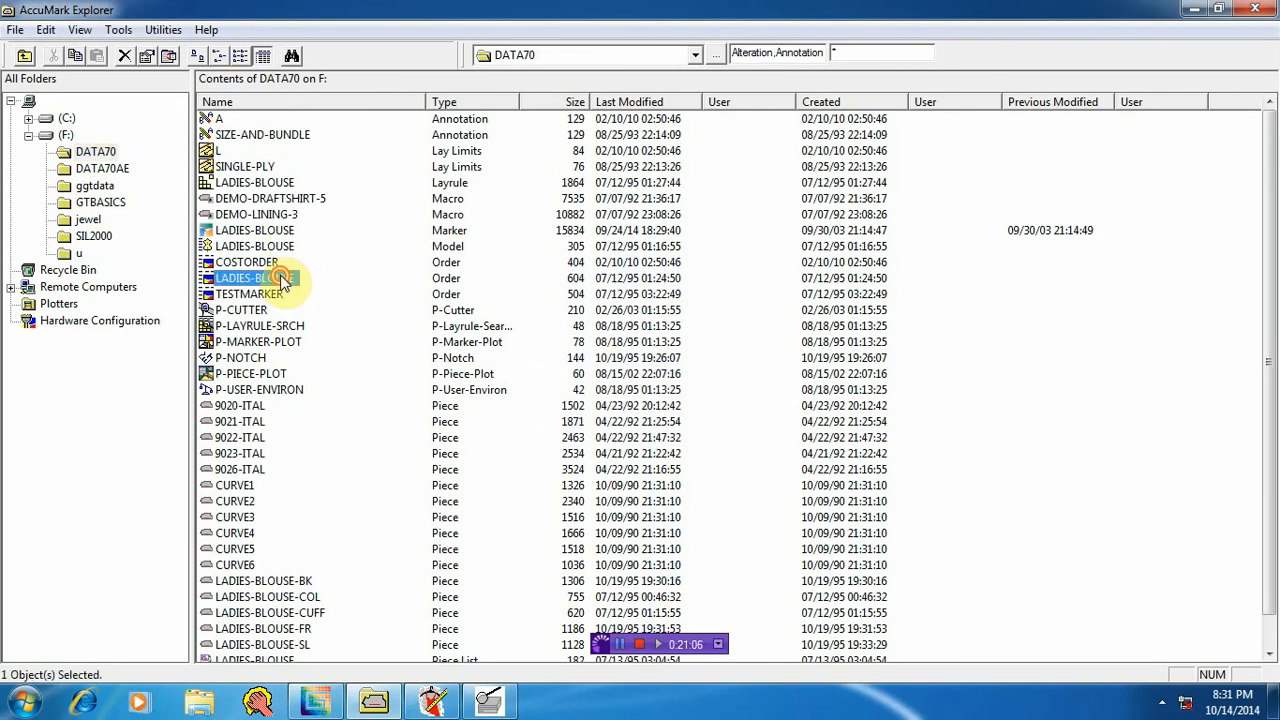
double_click(428, 277)
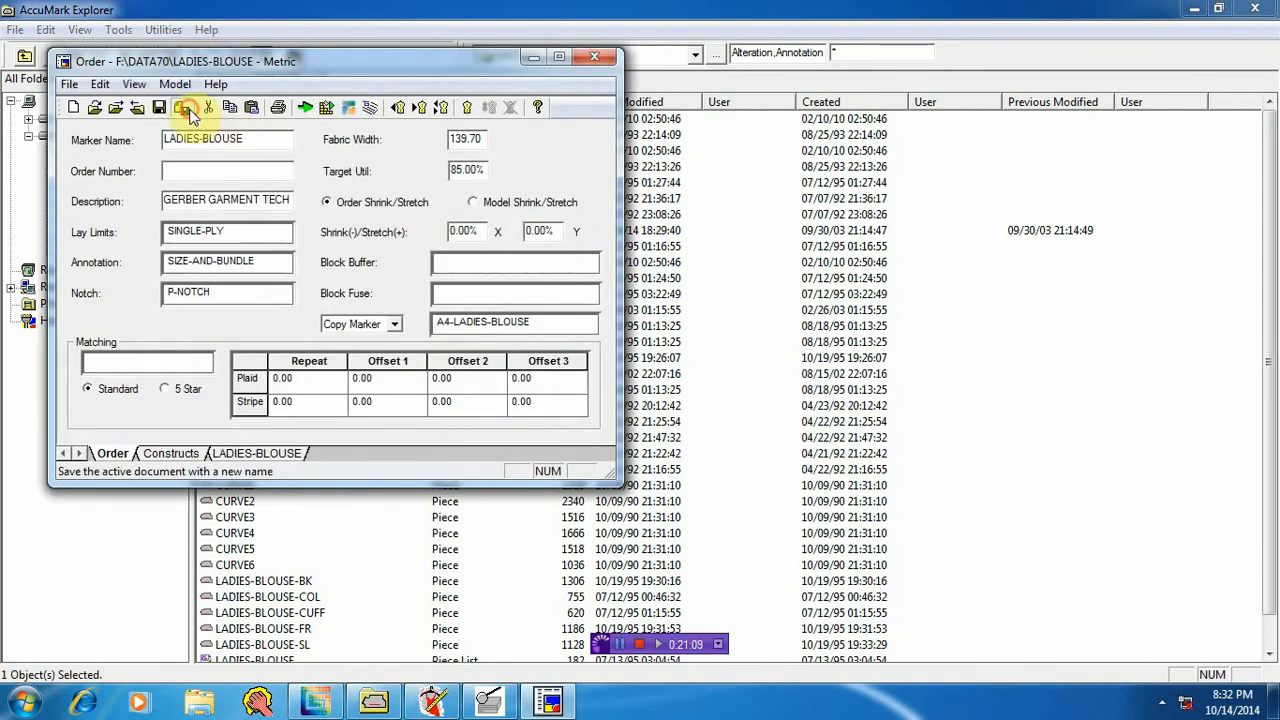
click(181, 108)
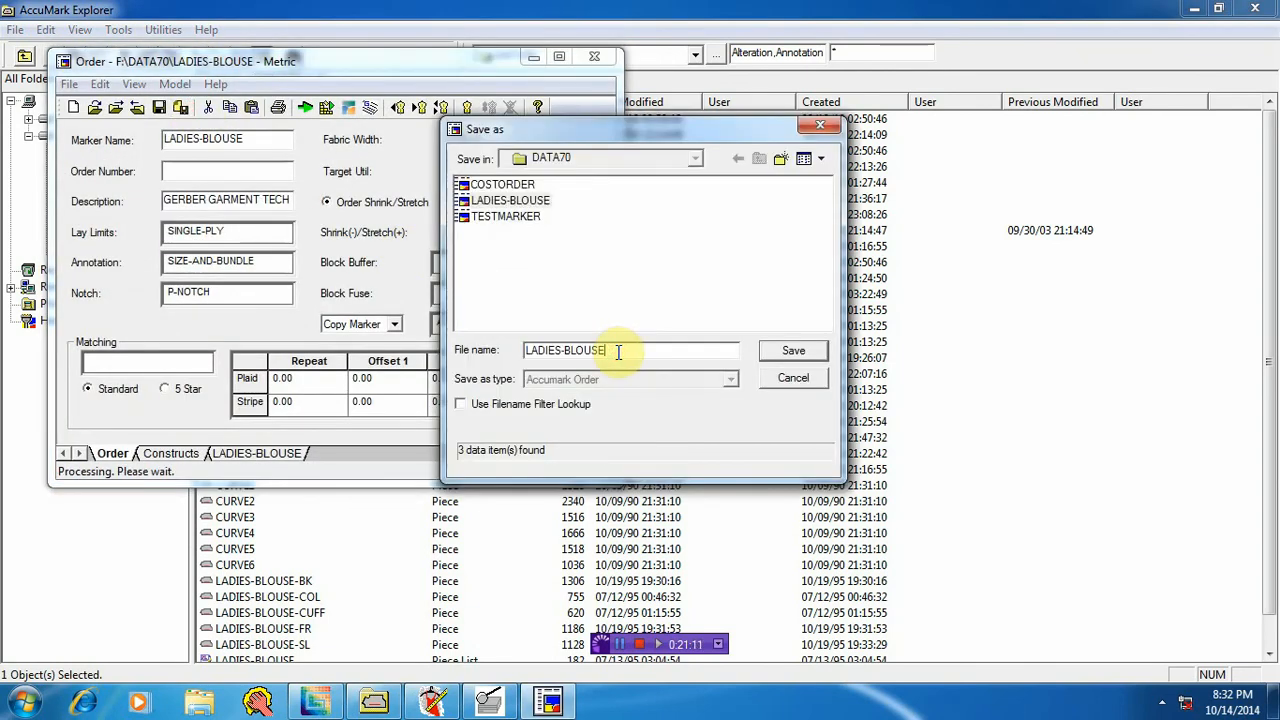
text(-)
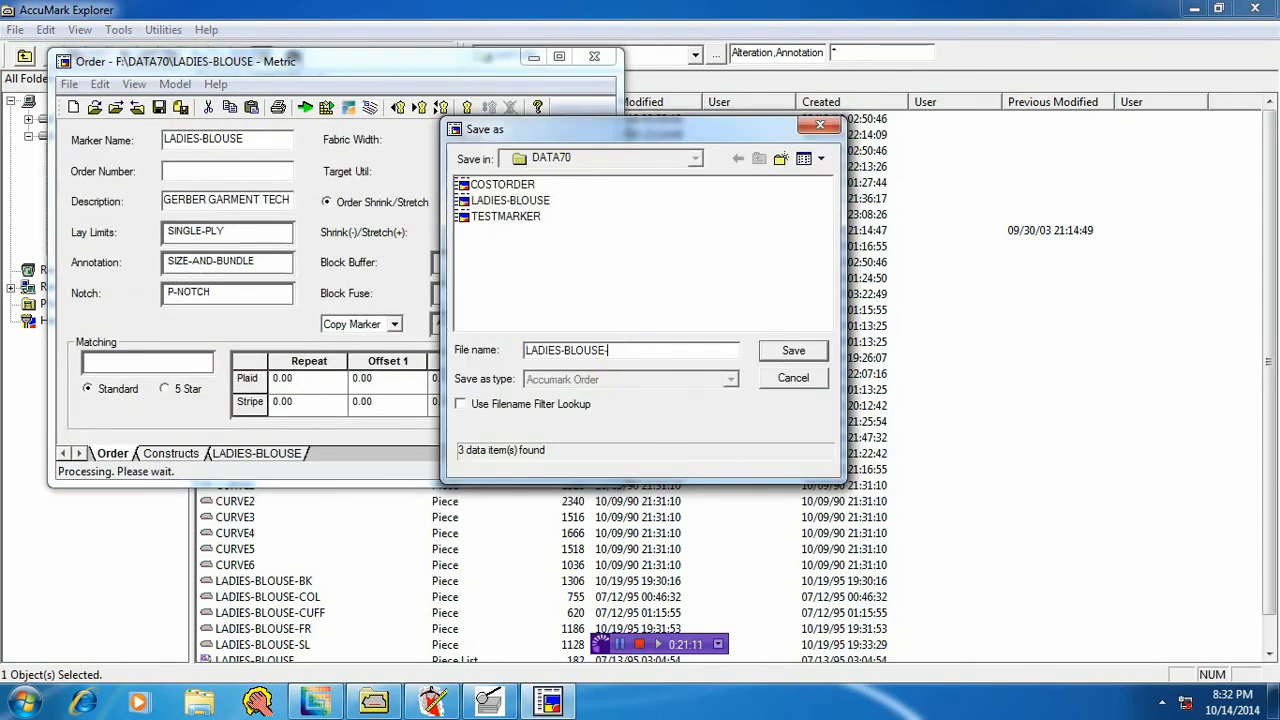
click(793, 352)
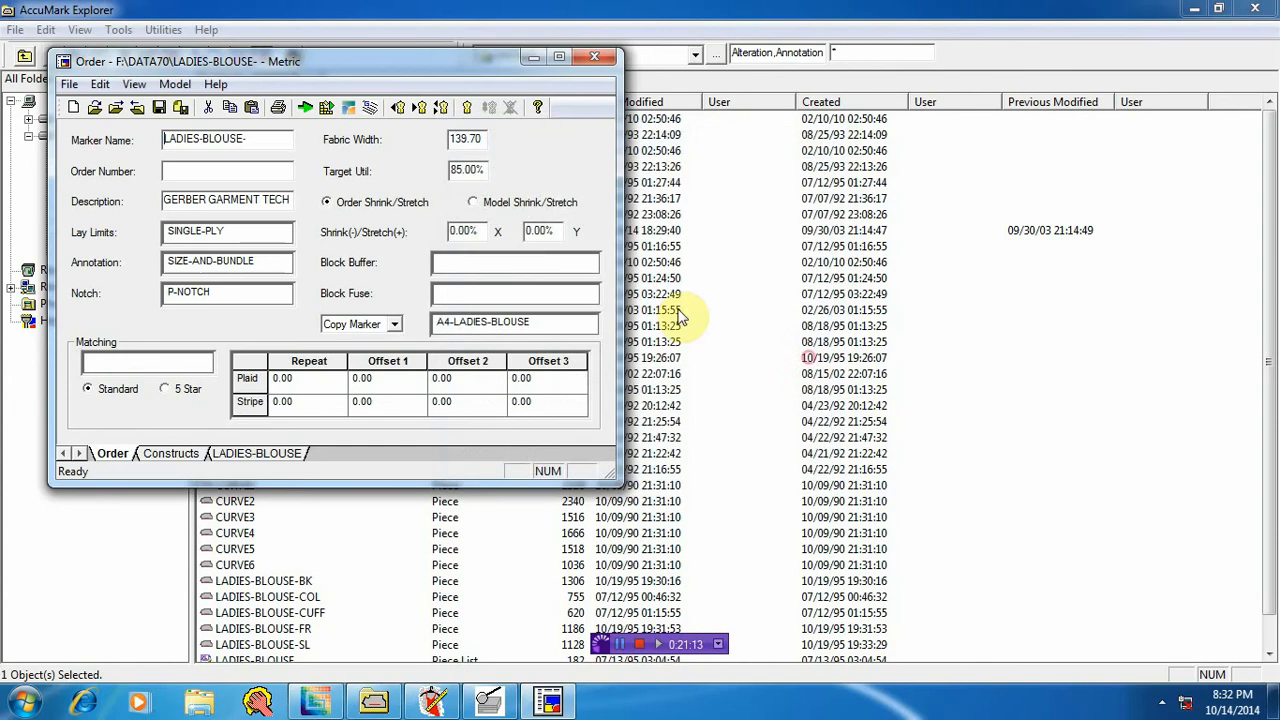
Step: Process the LADIES-BLOUSE- order to generate its marker and close the order
click(305, 109)
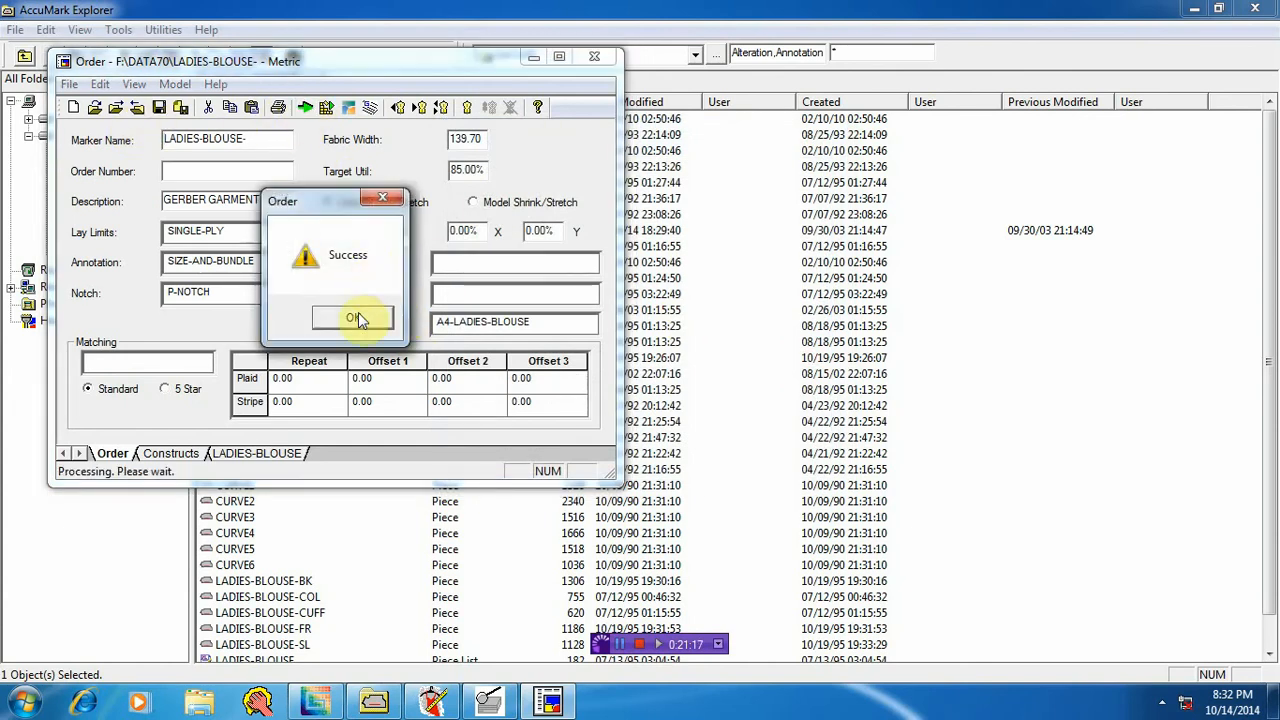
click(357, 318)
click(596, 57)
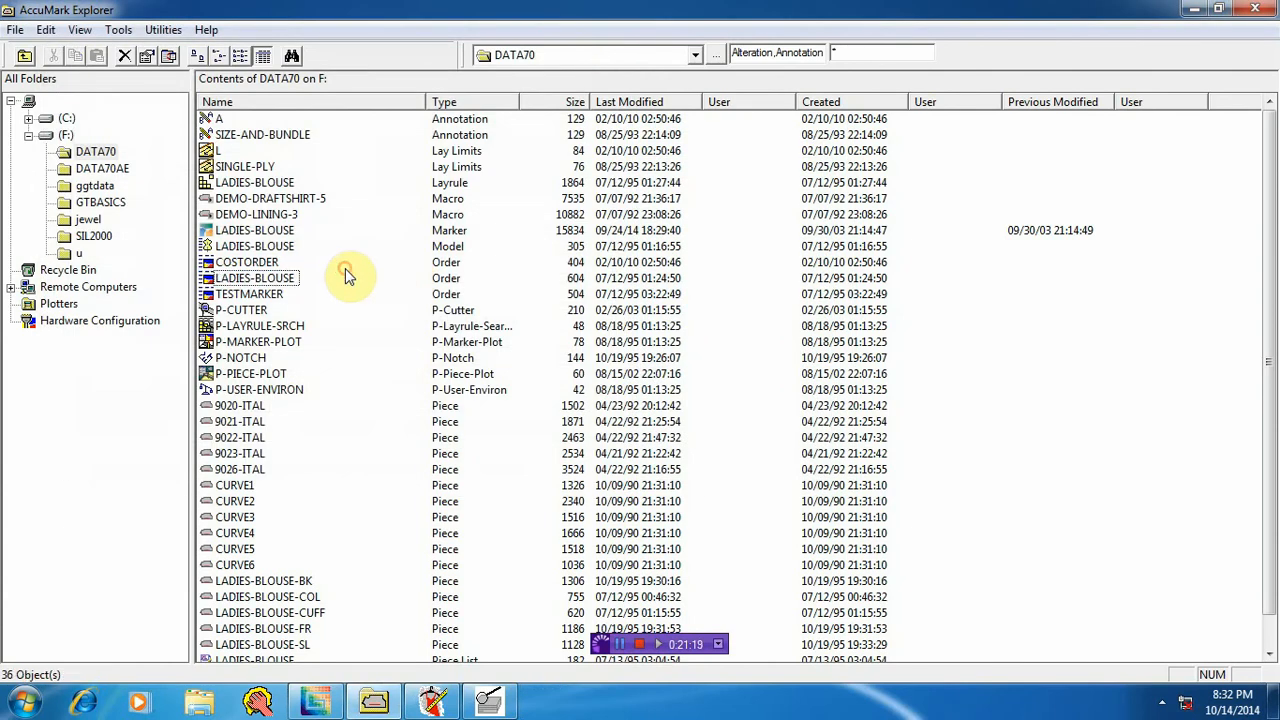
Step: Refresh the DATA70 item list, inspect the LADIES-BLOUSE- marker in Marker Making and close it
click(80, 29)
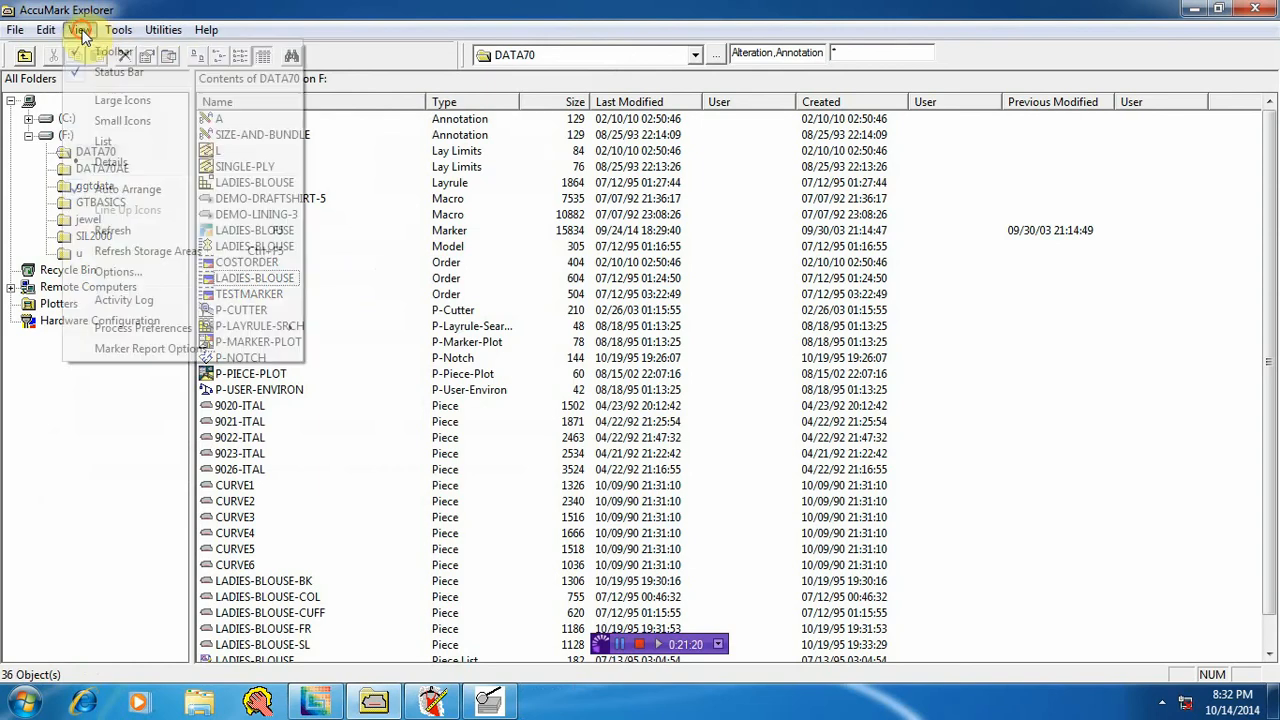
click(114, 231)
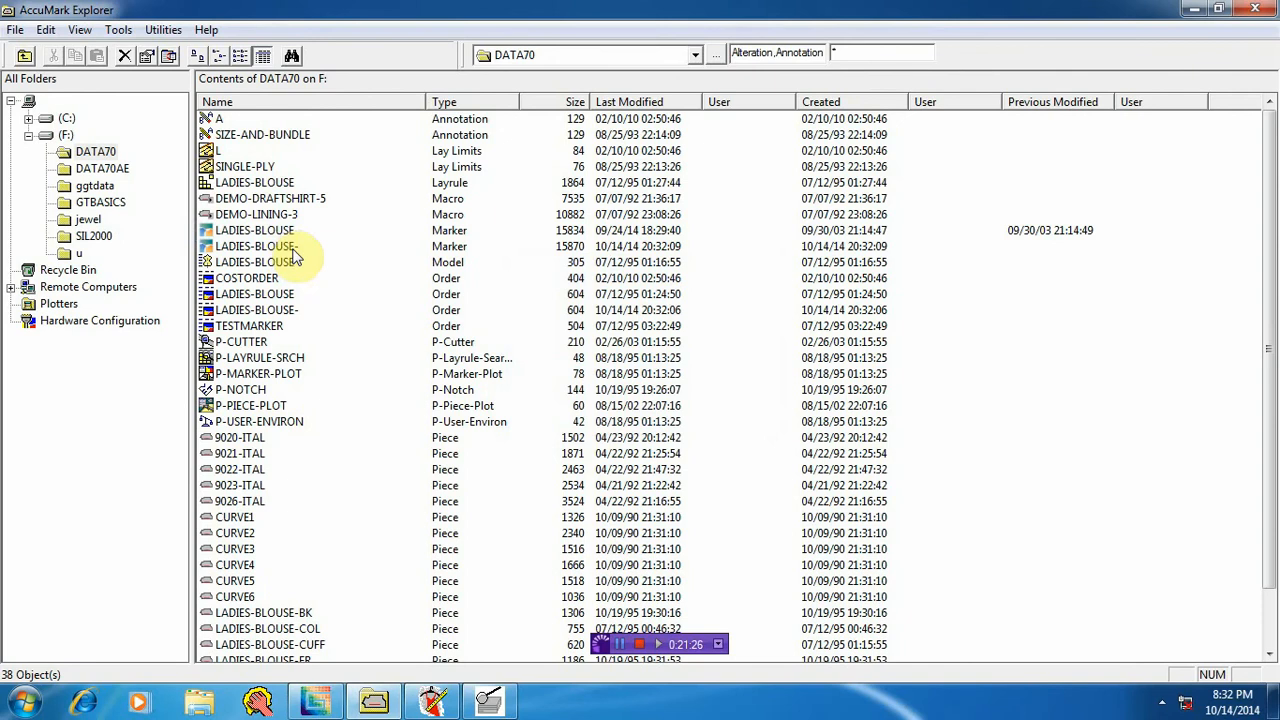
double_click(297, 249)
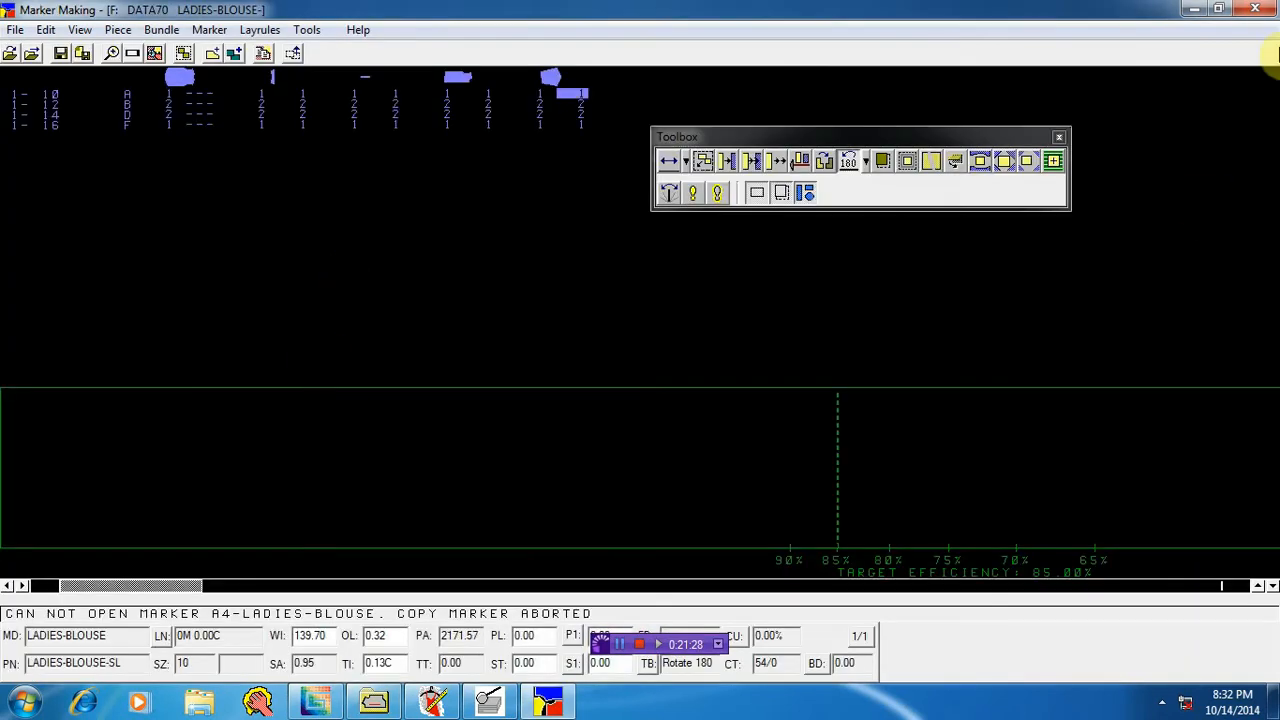
click(1255, 9)
click(645, 415)
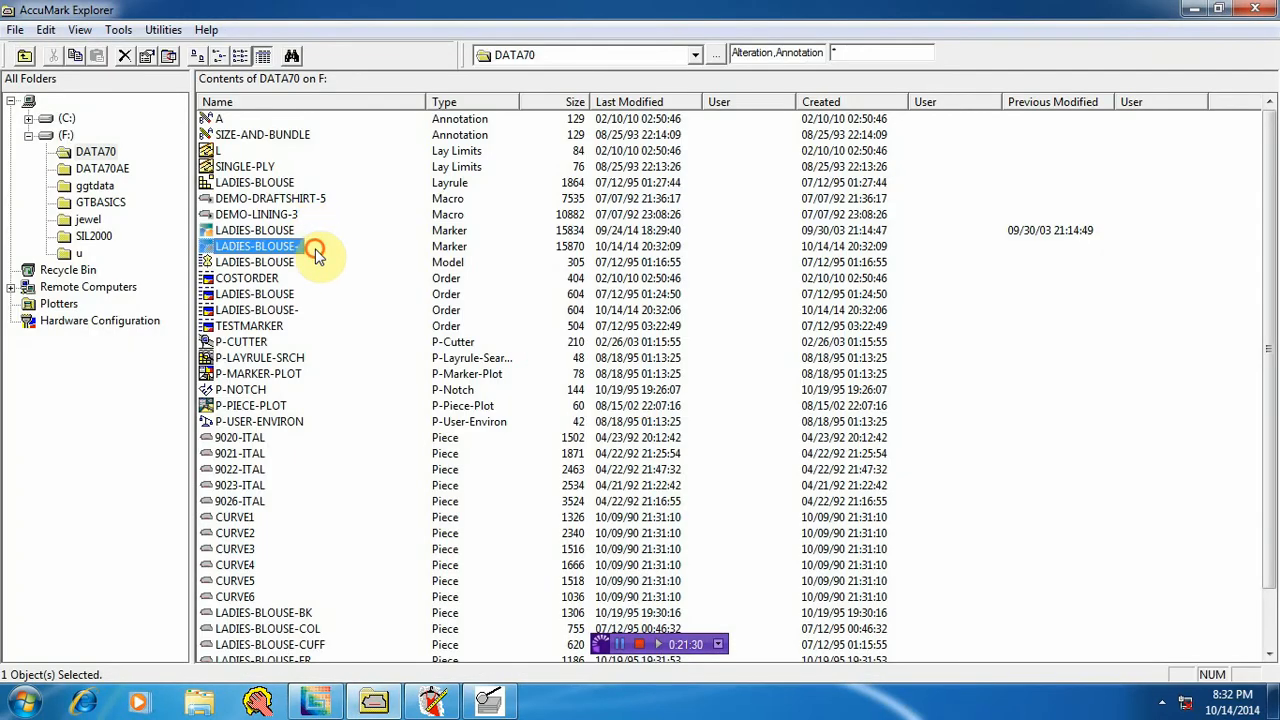
click(315, 252)
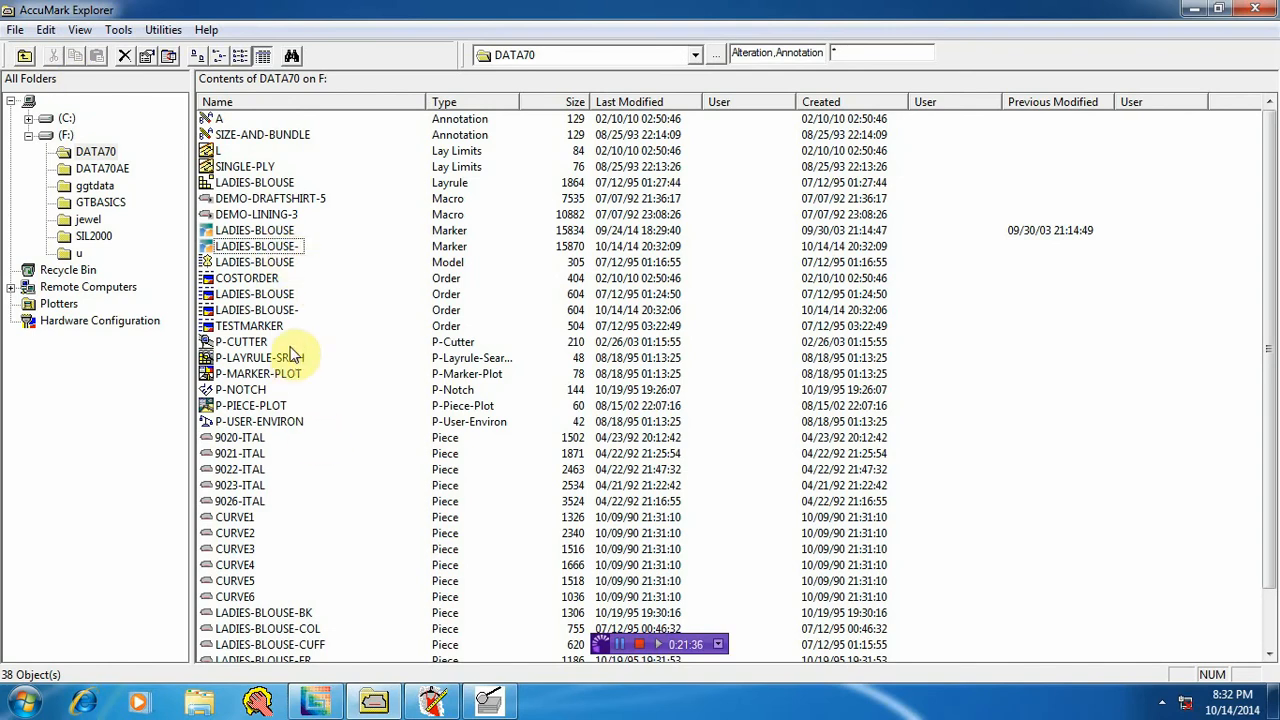
Step: Reprocess the LADIES-BLOUSE- order, overwriting its existing marker, close the order and refresh the DATA70 list
click(300, 312)
double_click(303, 313)
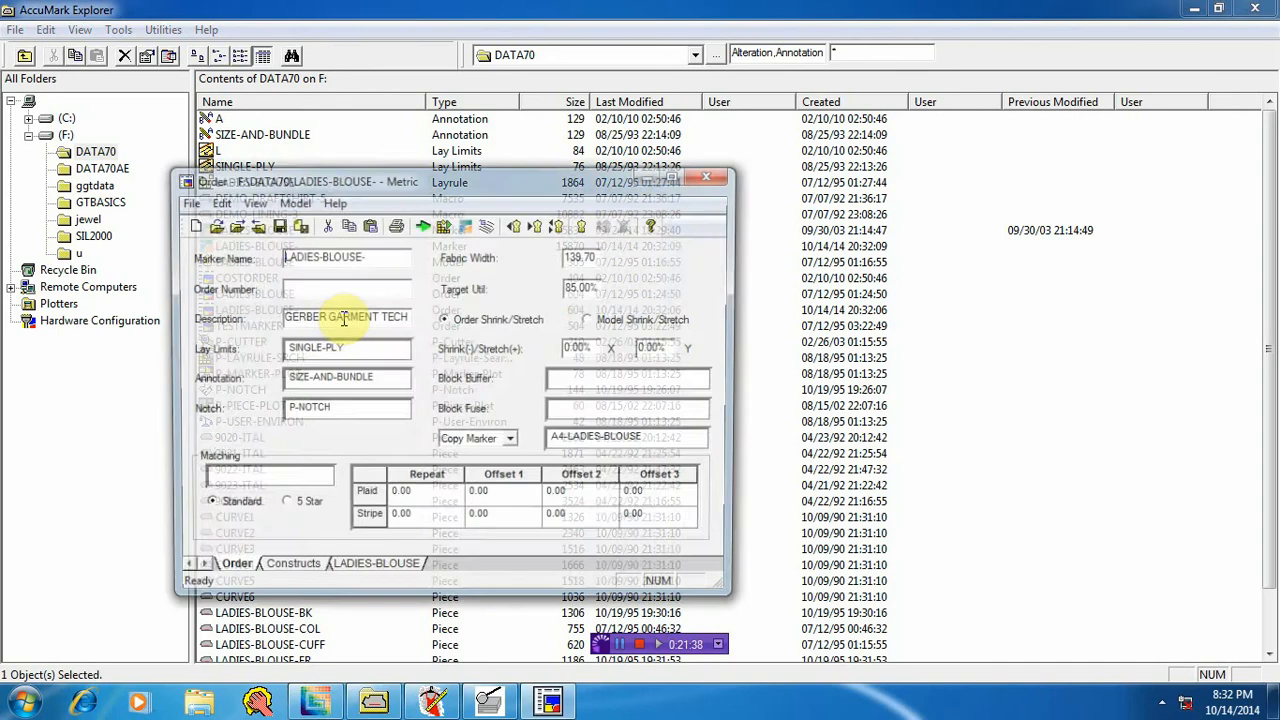
click(422, 224)
click(563, 433)
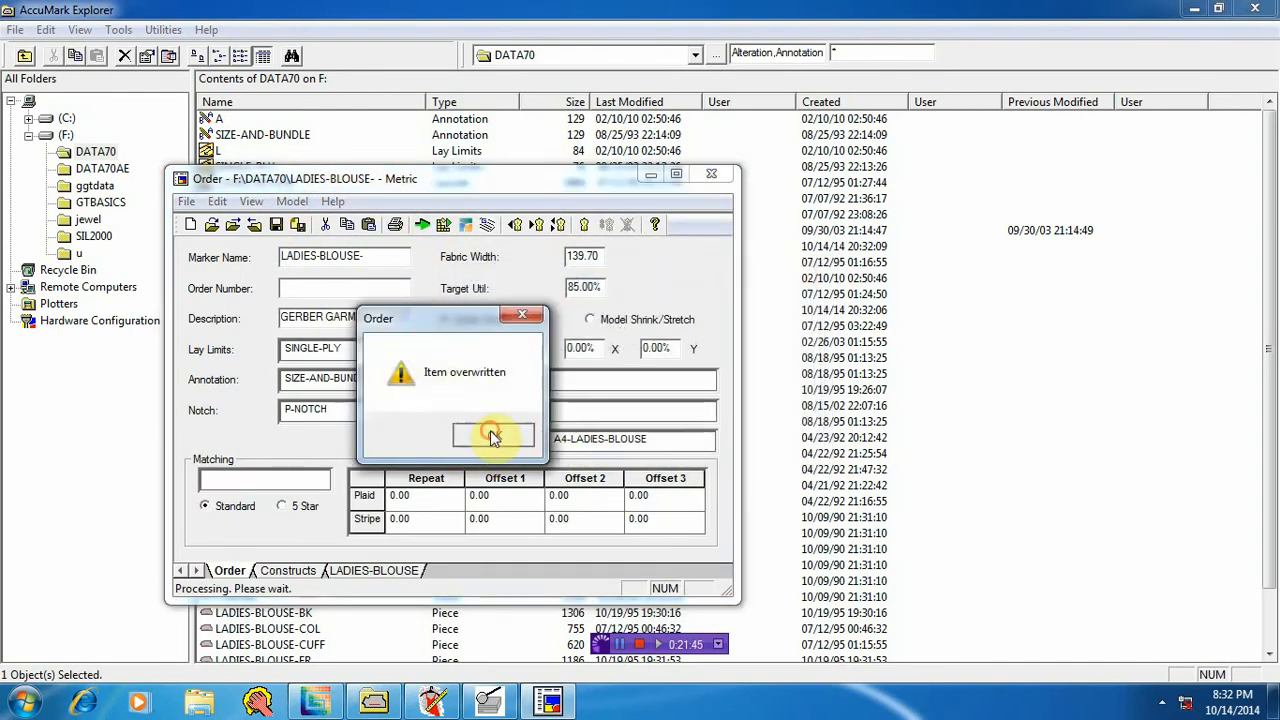
click(491, 432)
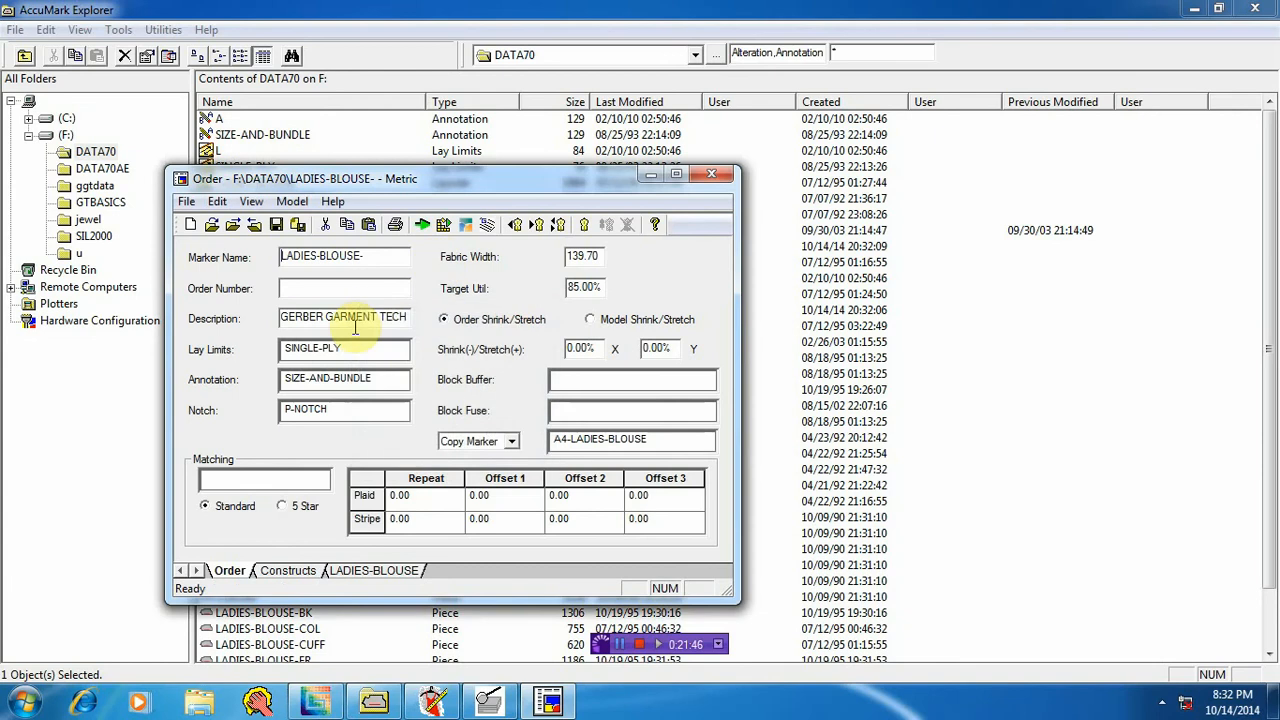
click(711, 174)
click(80, 29)
click(113, 230)
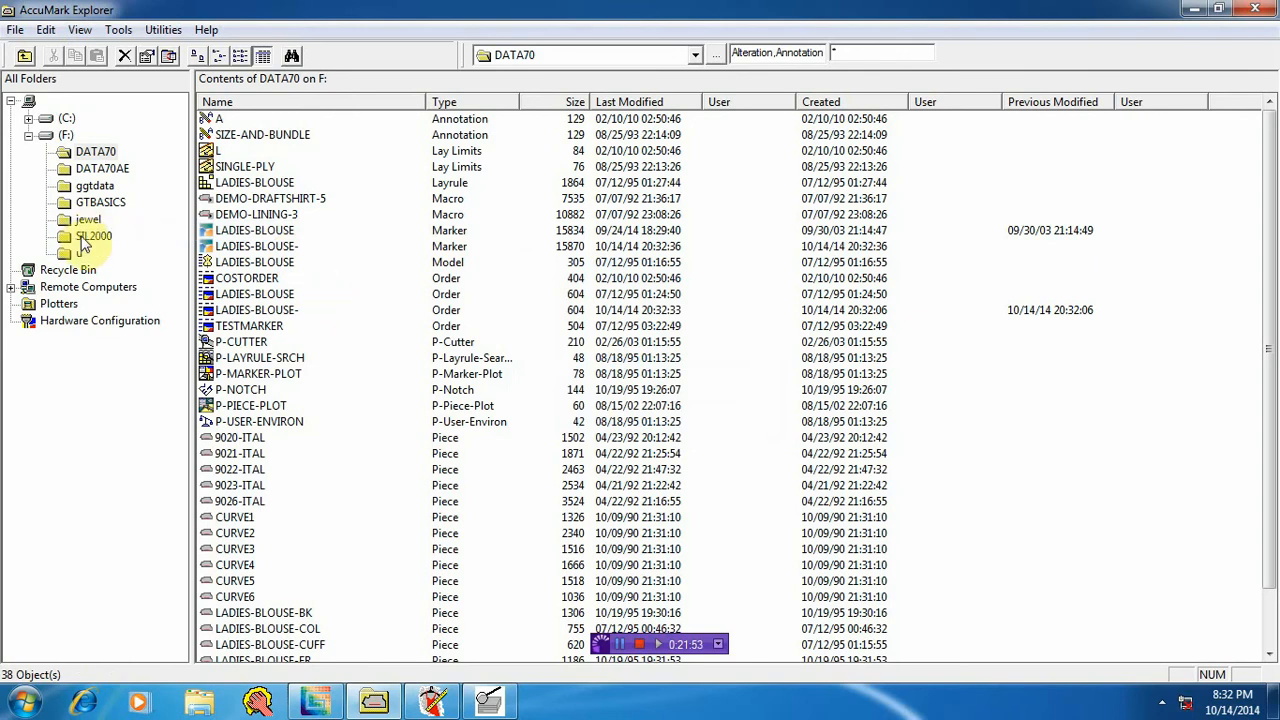
Step: Run a check on the DATA70 storage area, reopen it and refresh its item list
click(86, 169)
right_click(84, 153)
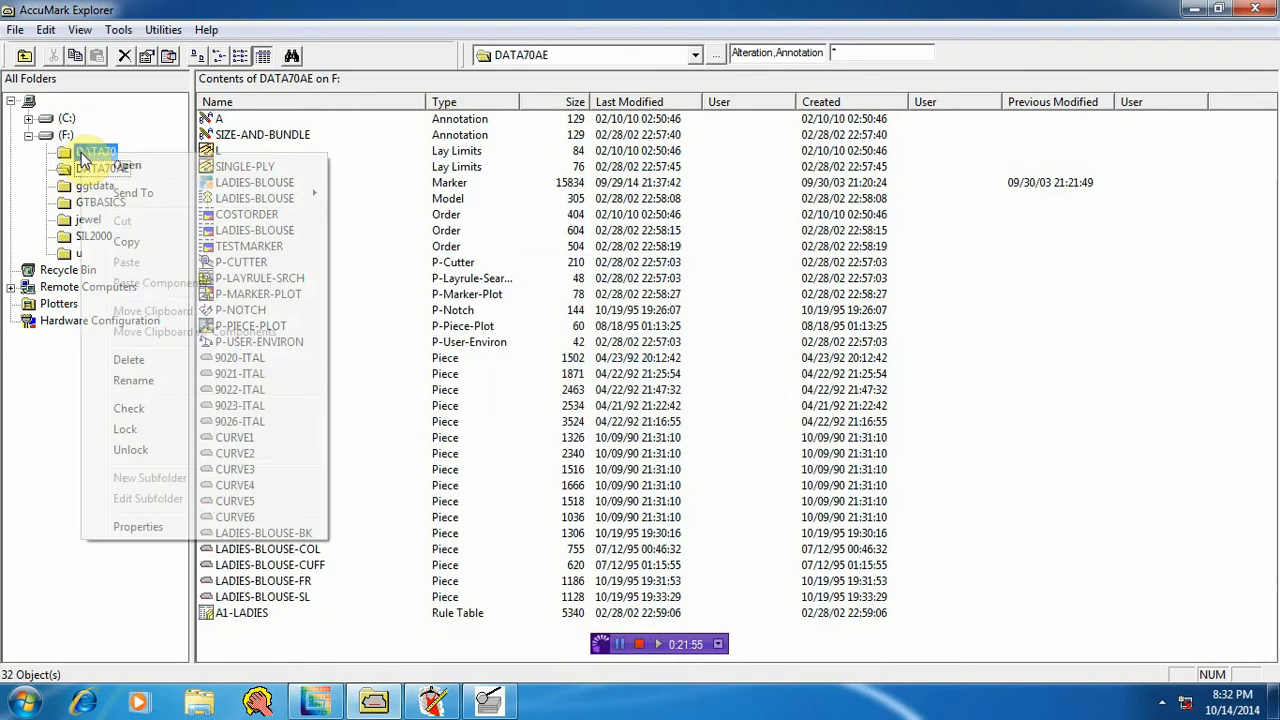
click(130, 409)
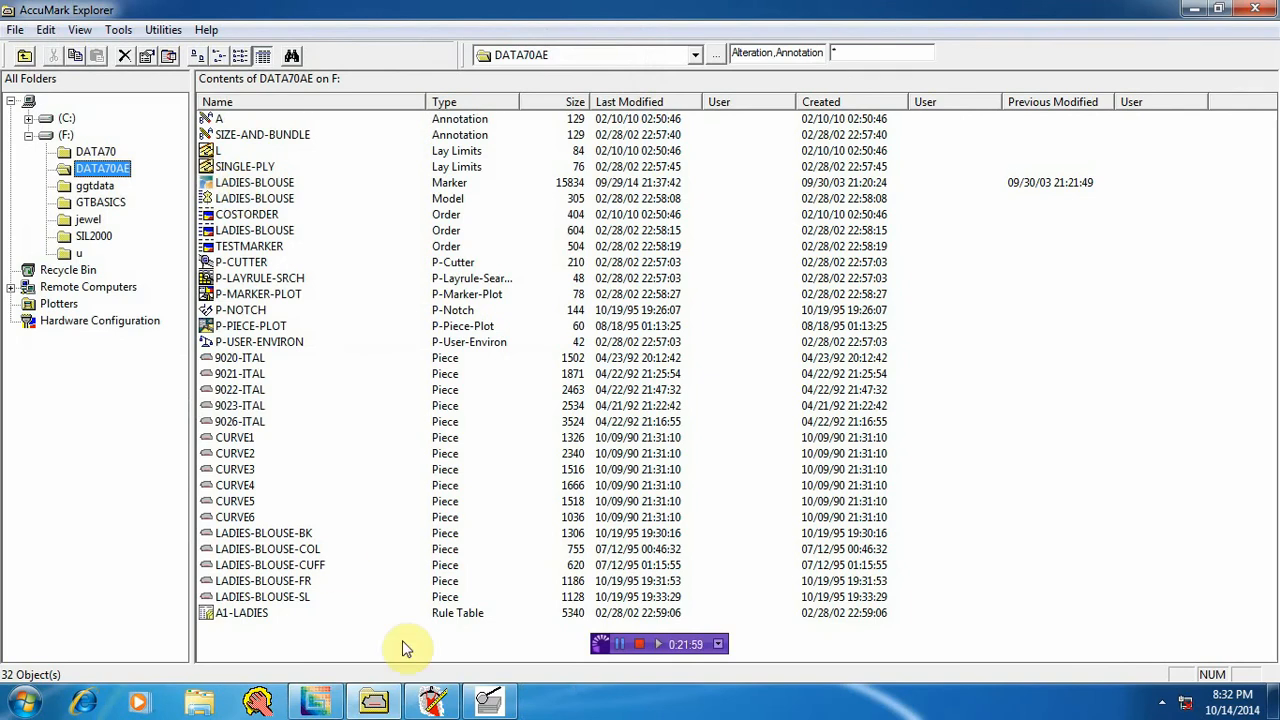
click(96, 152)
click(80, 29)
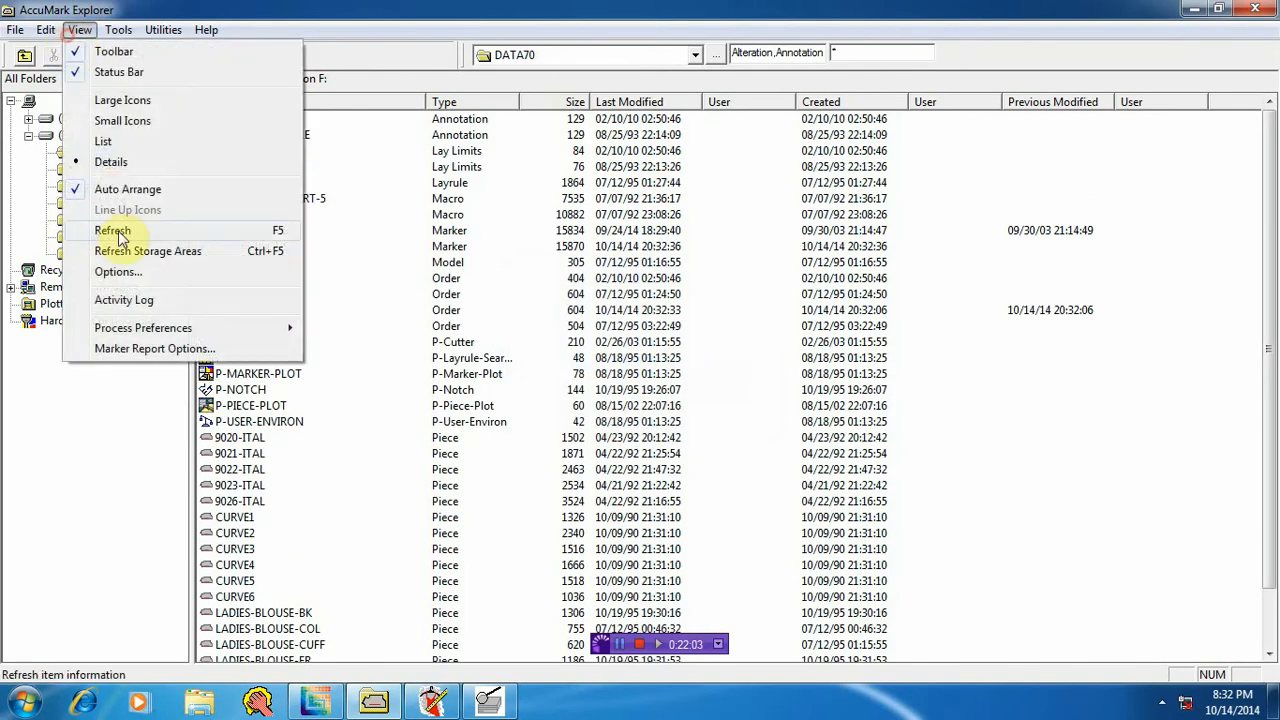
click(124, 236)
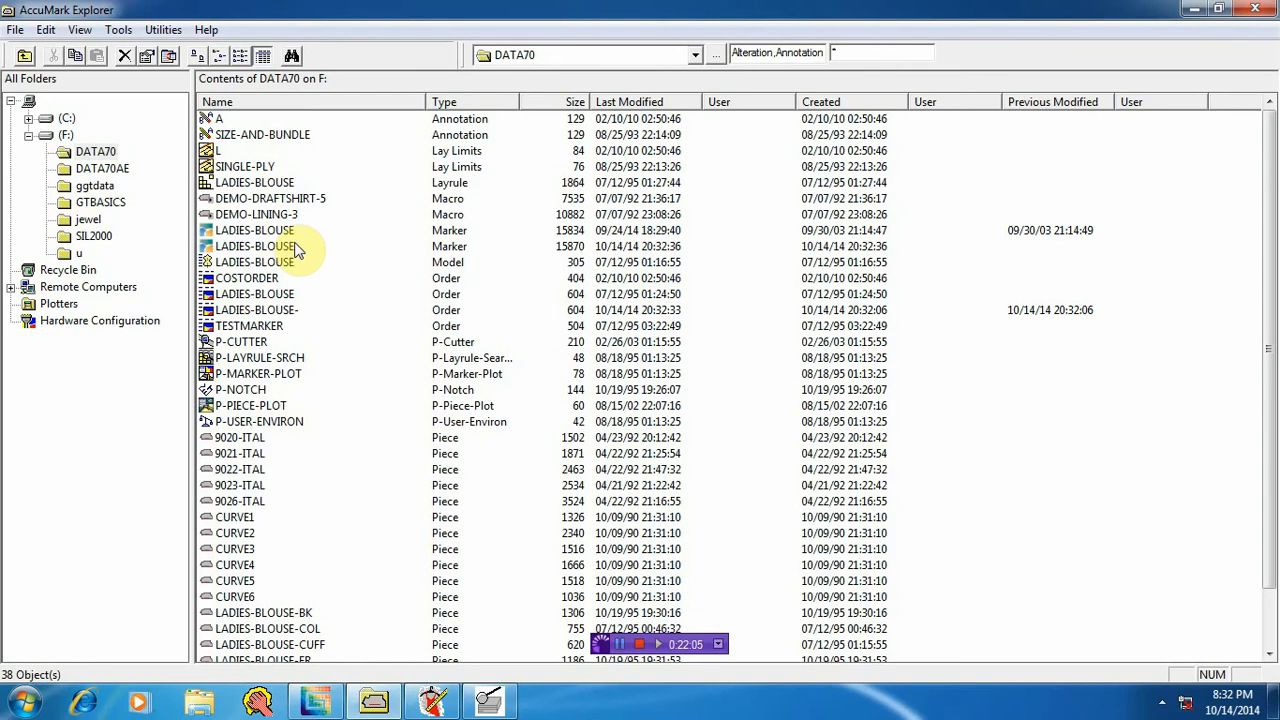
Step: In AccuMark Utilities, start a verbose check of the single storage area DATA70 on device F:
click(489, 703)
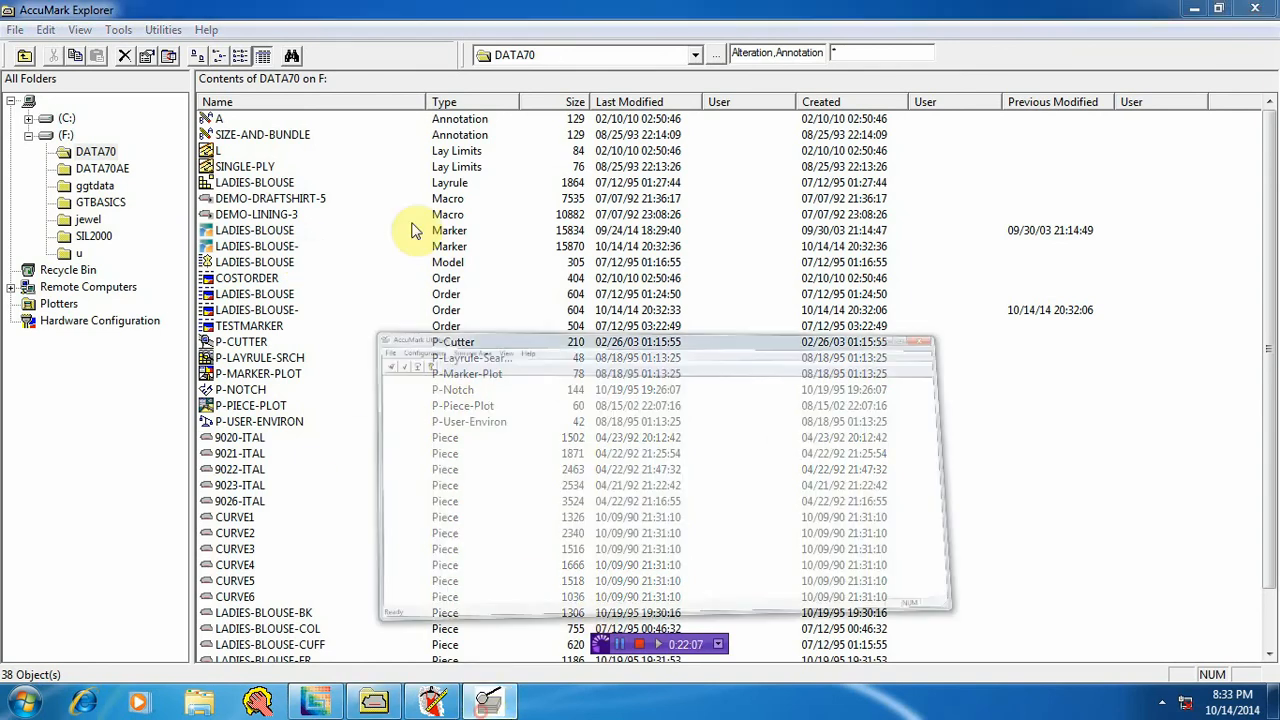
click(464, 127)
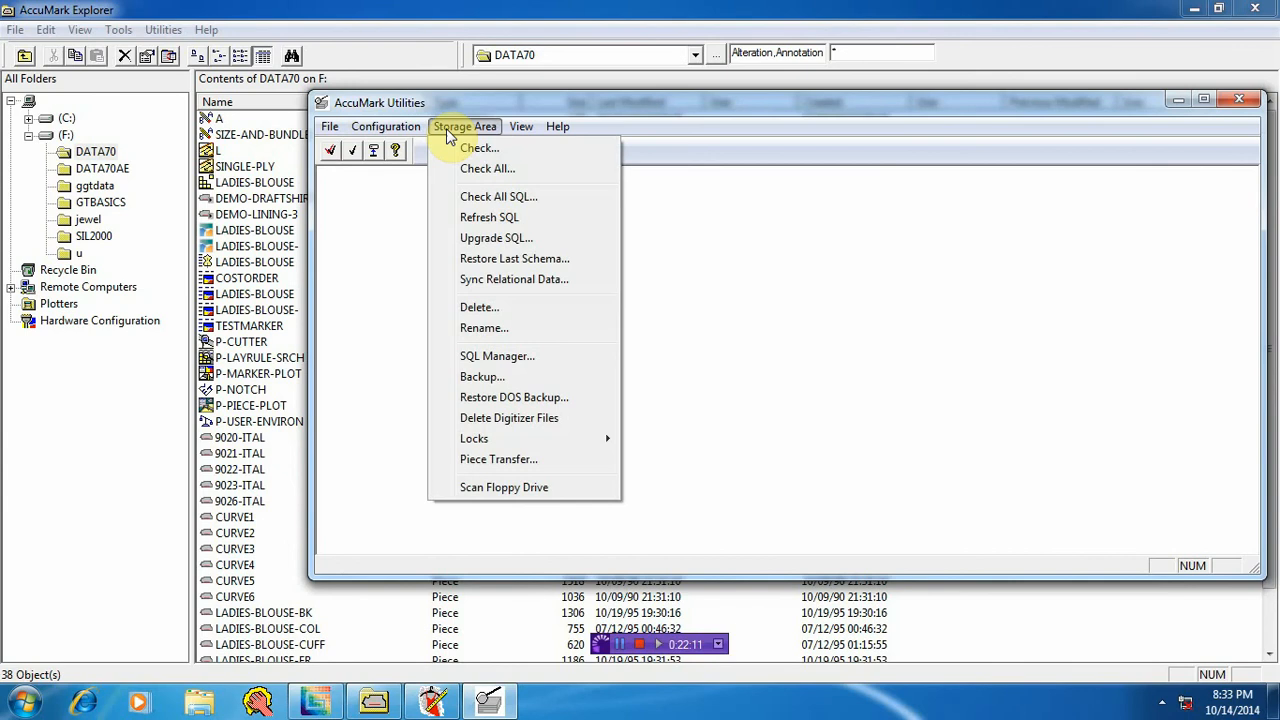
click(480, 148)
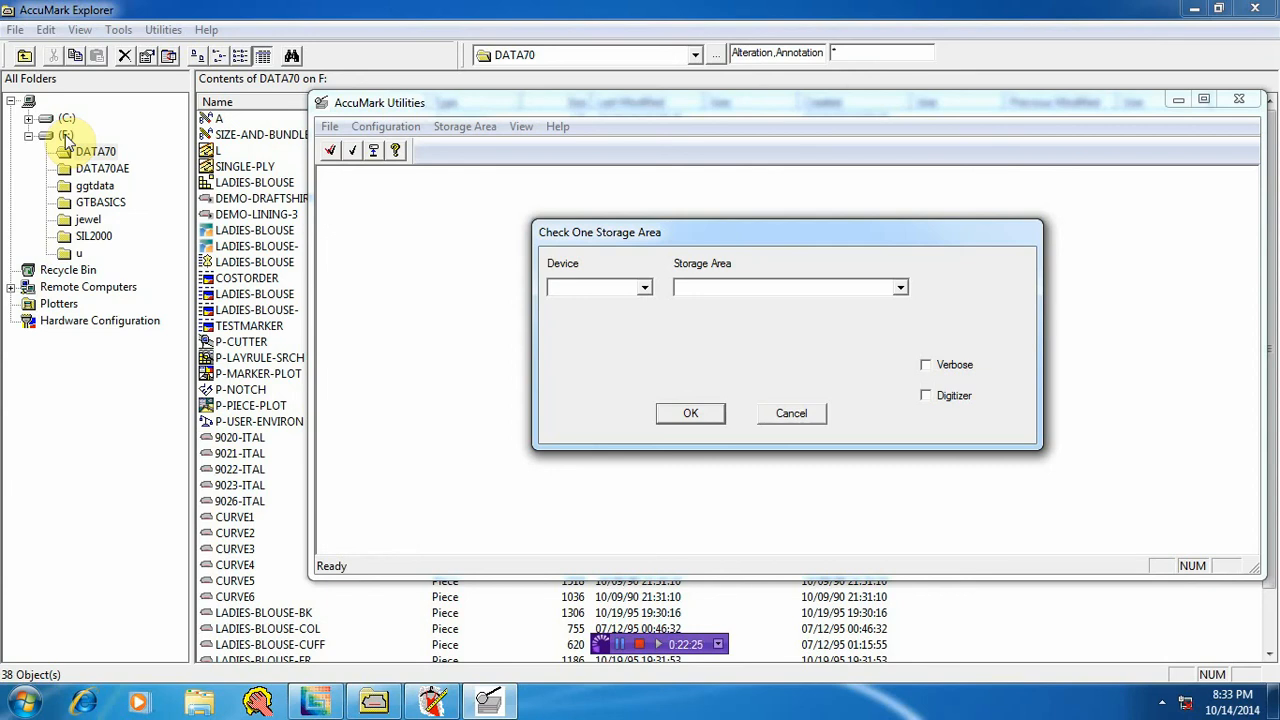
click(645, 288)
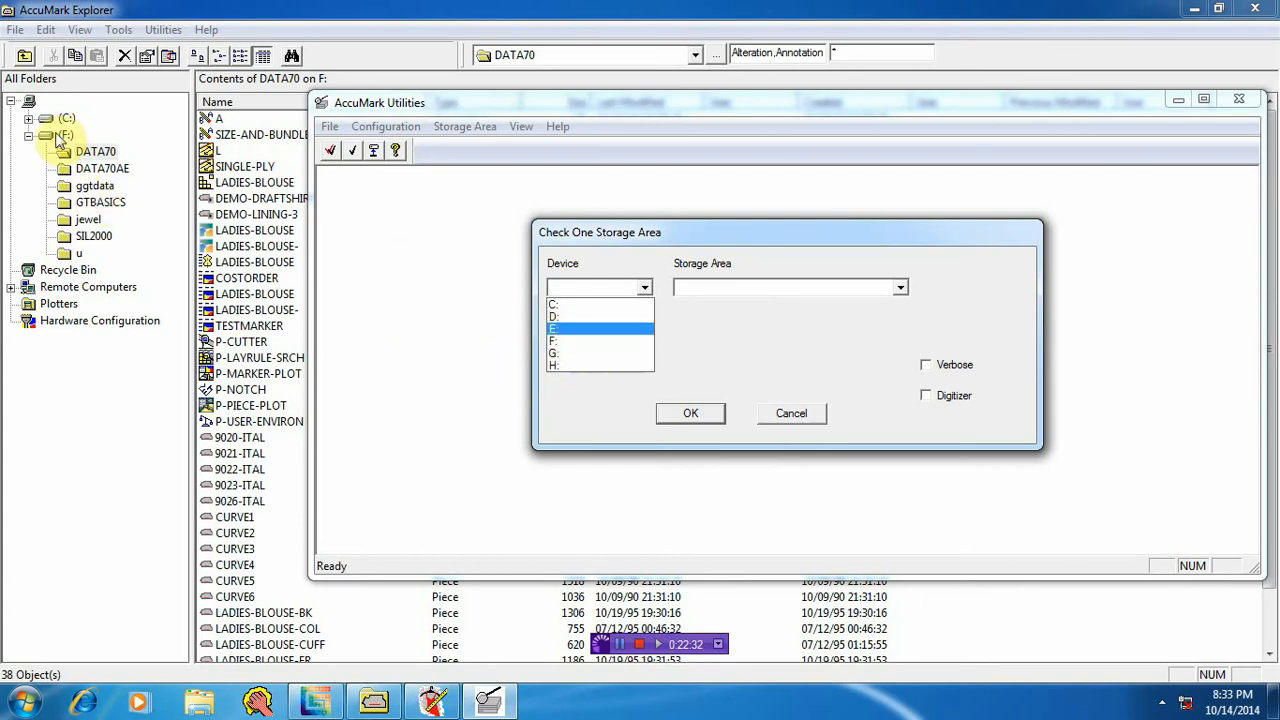
click(571, 342)
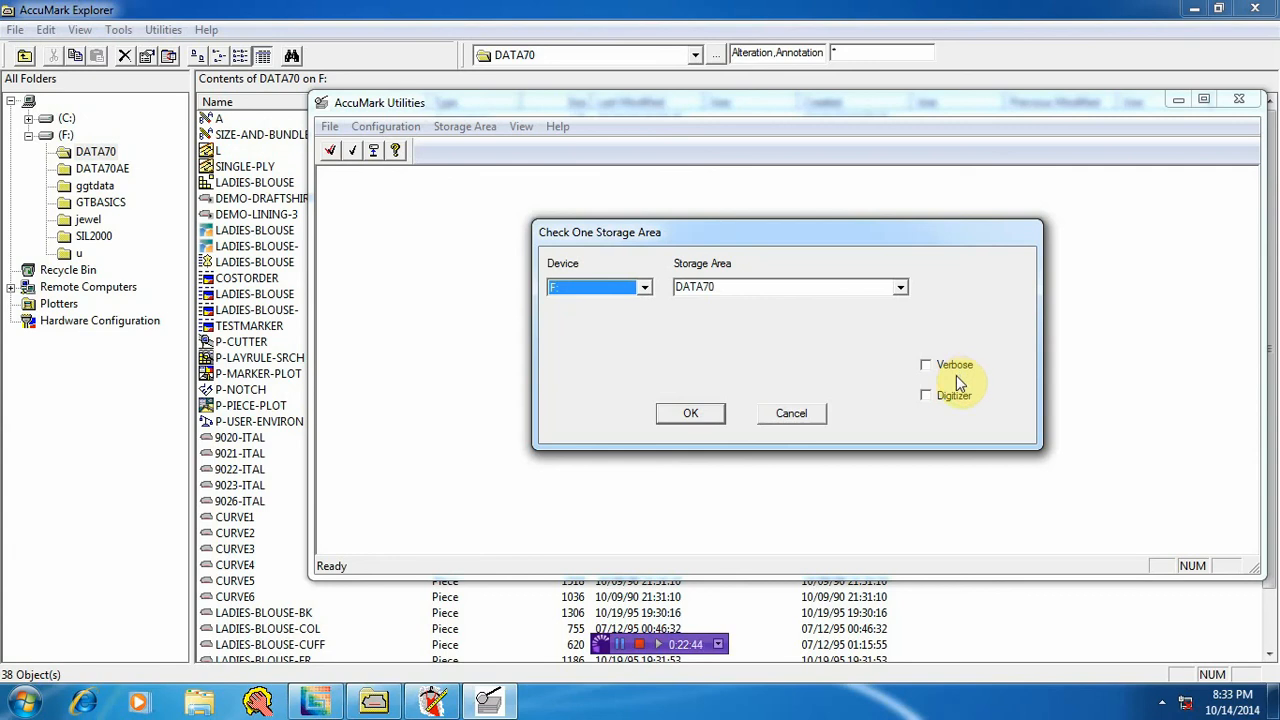
click(926, 366)
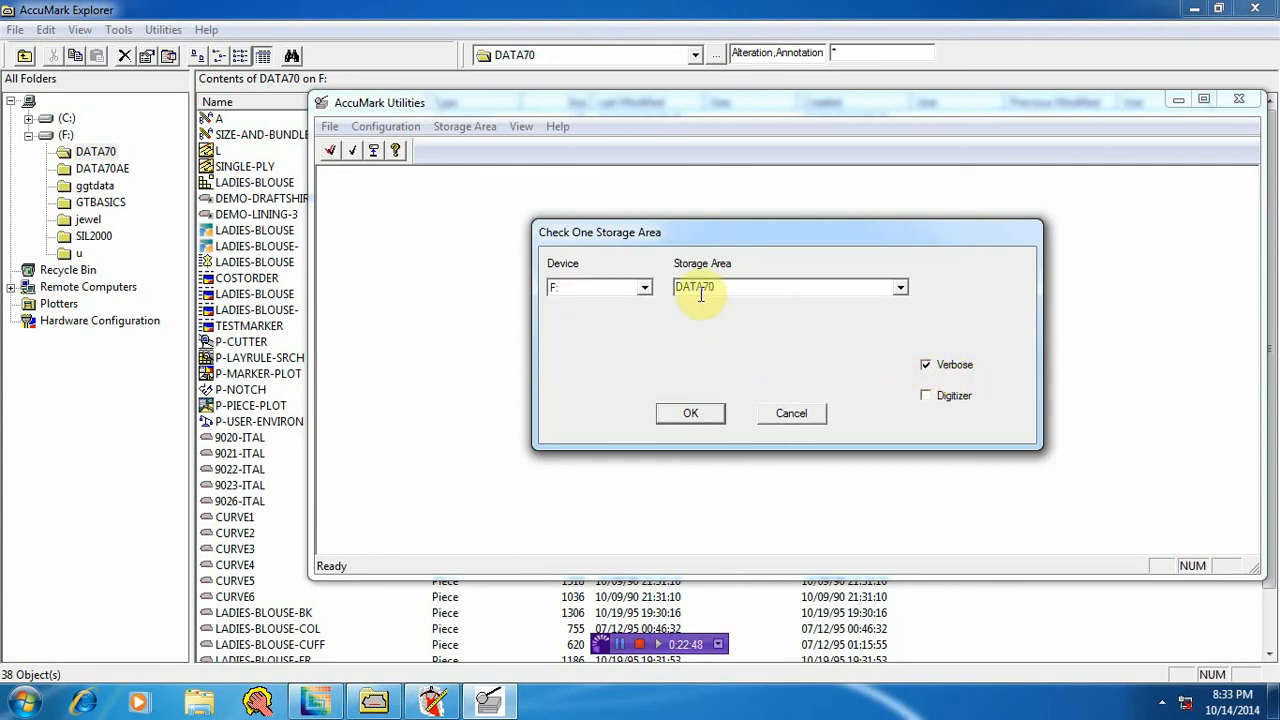
click(901, 290)
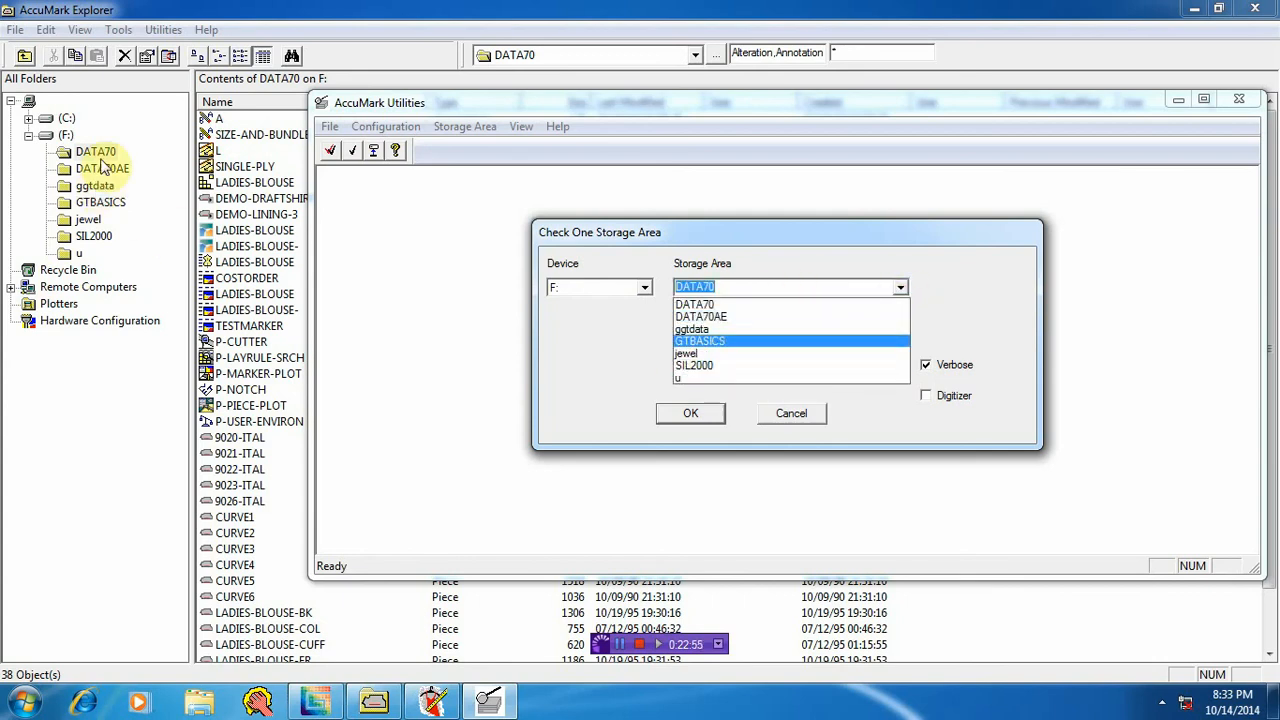
click(715, 306)
click(694, 415)
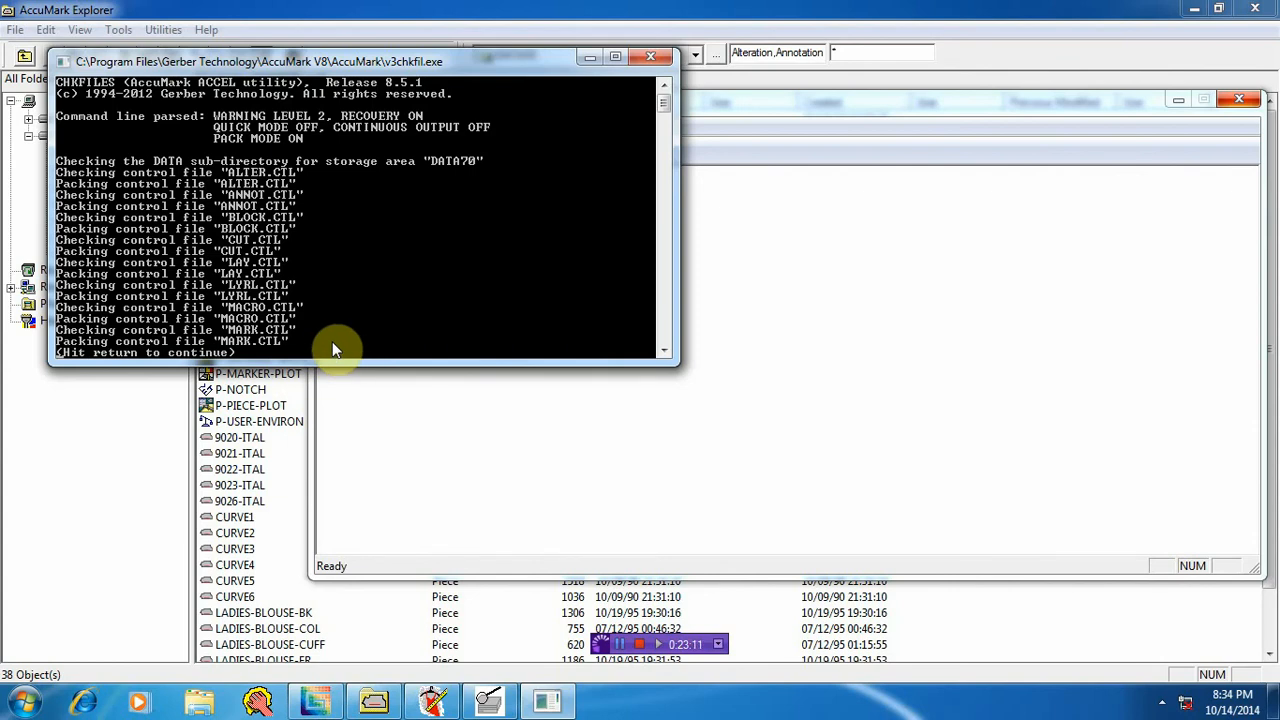
Step: Continue through all pages of the DATA70 check report and dismiss the completion message
key(Return)
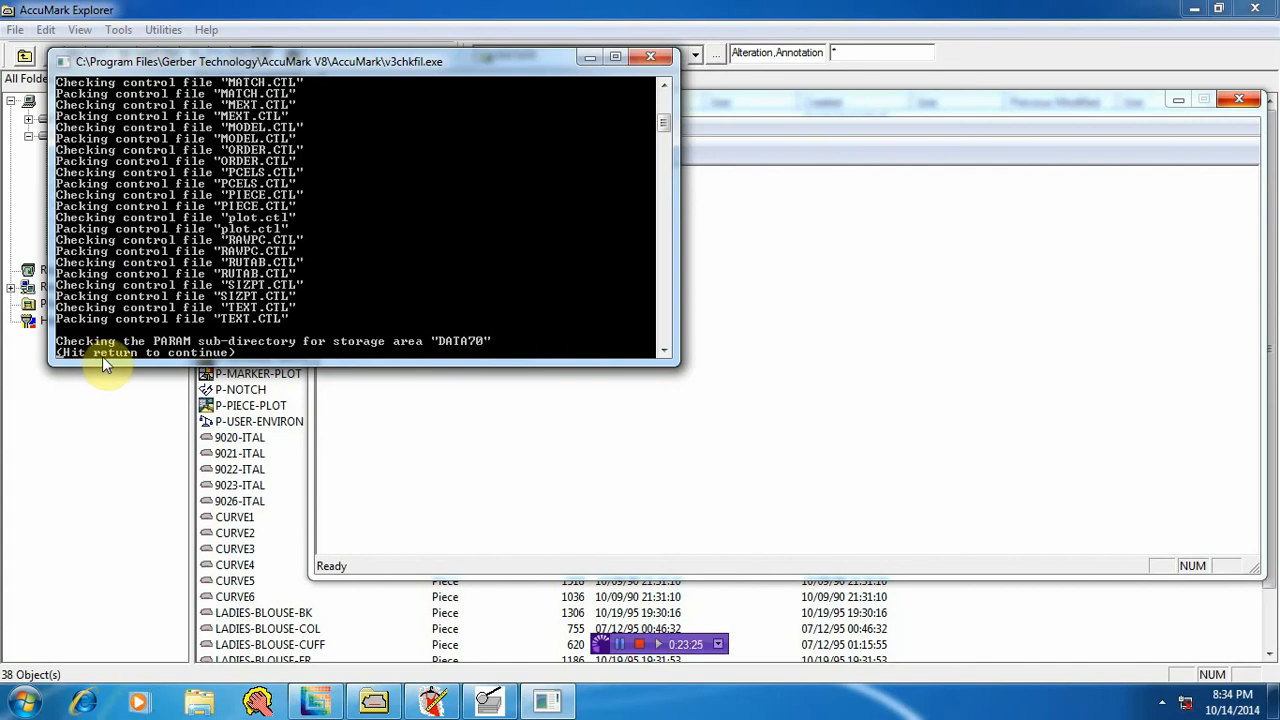
key(Return)
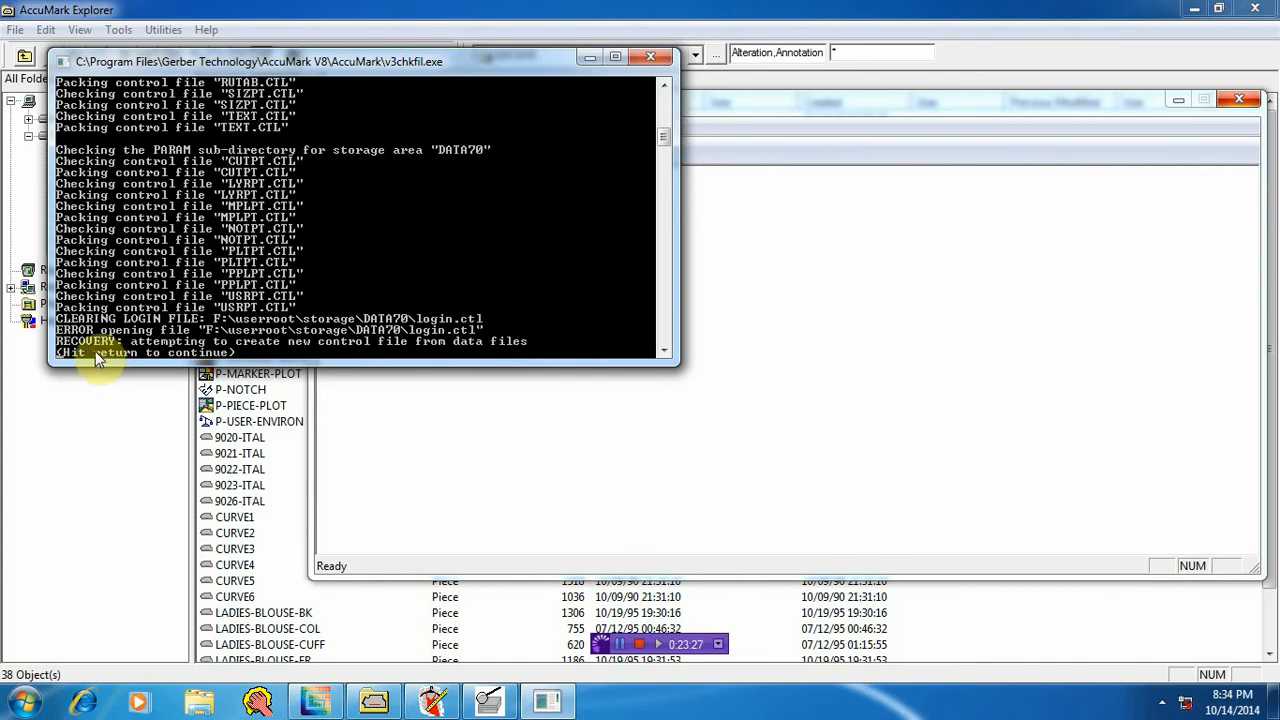
key(Return)
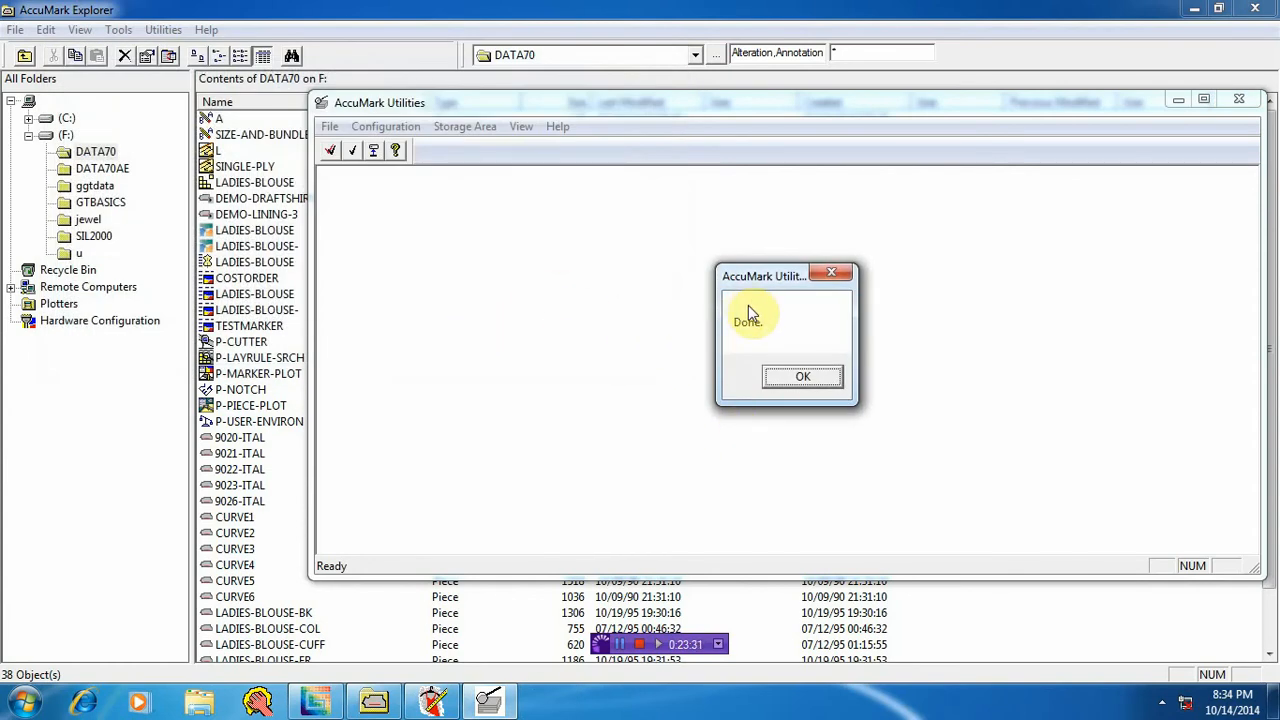
click(803, 379)
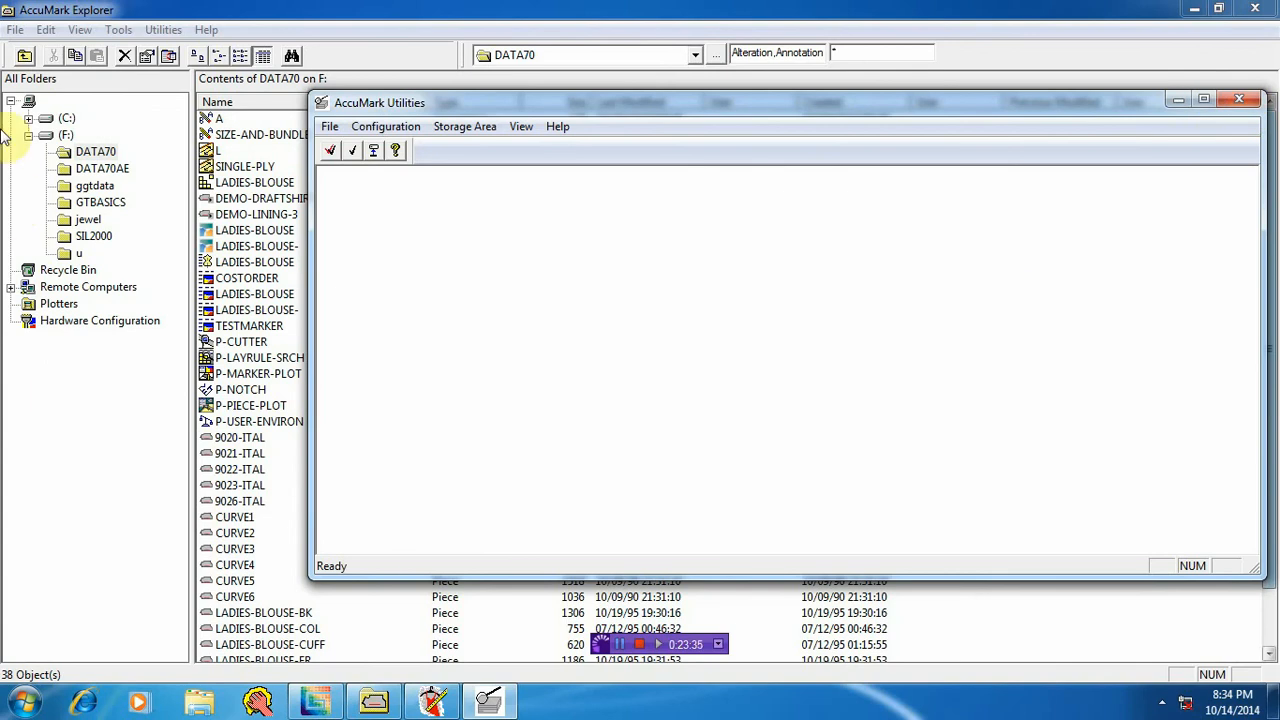
Step: Return to AccuMark Explorer, refresh the DATA70 item list and look over the LADIES-BLOUSE- marker entry
click(79, 30)
click(112, 230)
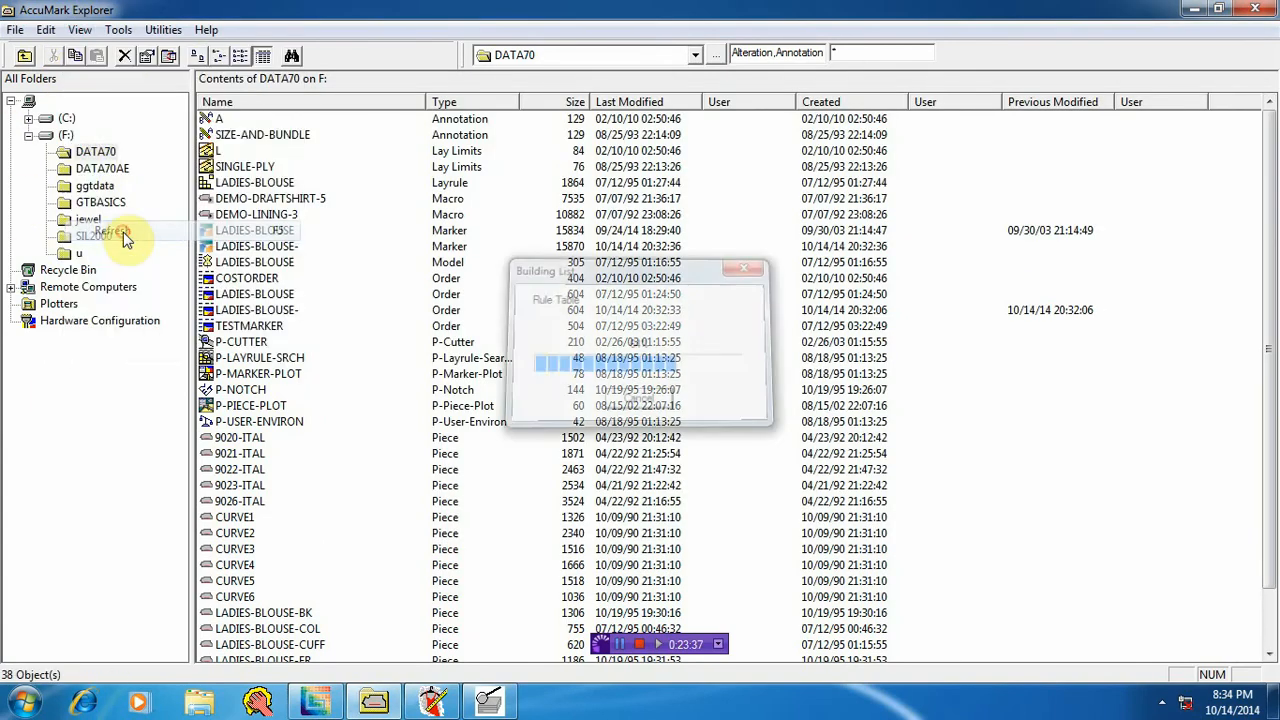
click(93, 153)
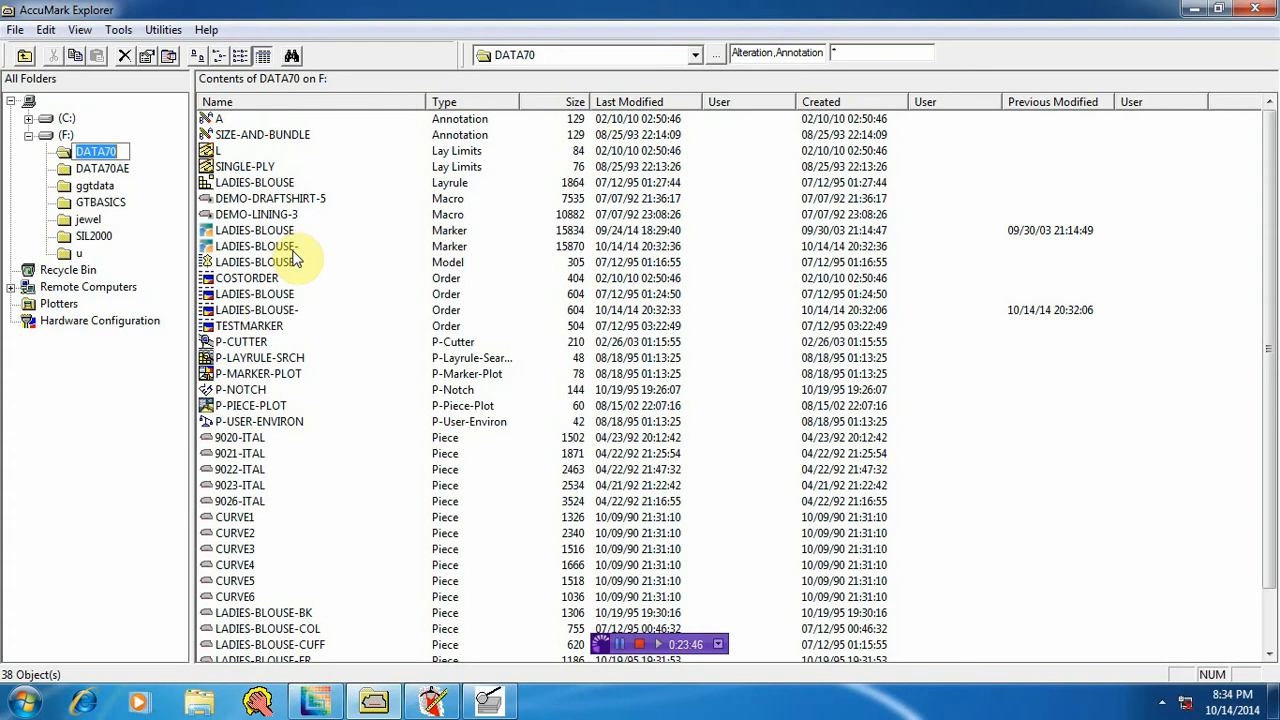
click(293, 250)
click(343, 266)
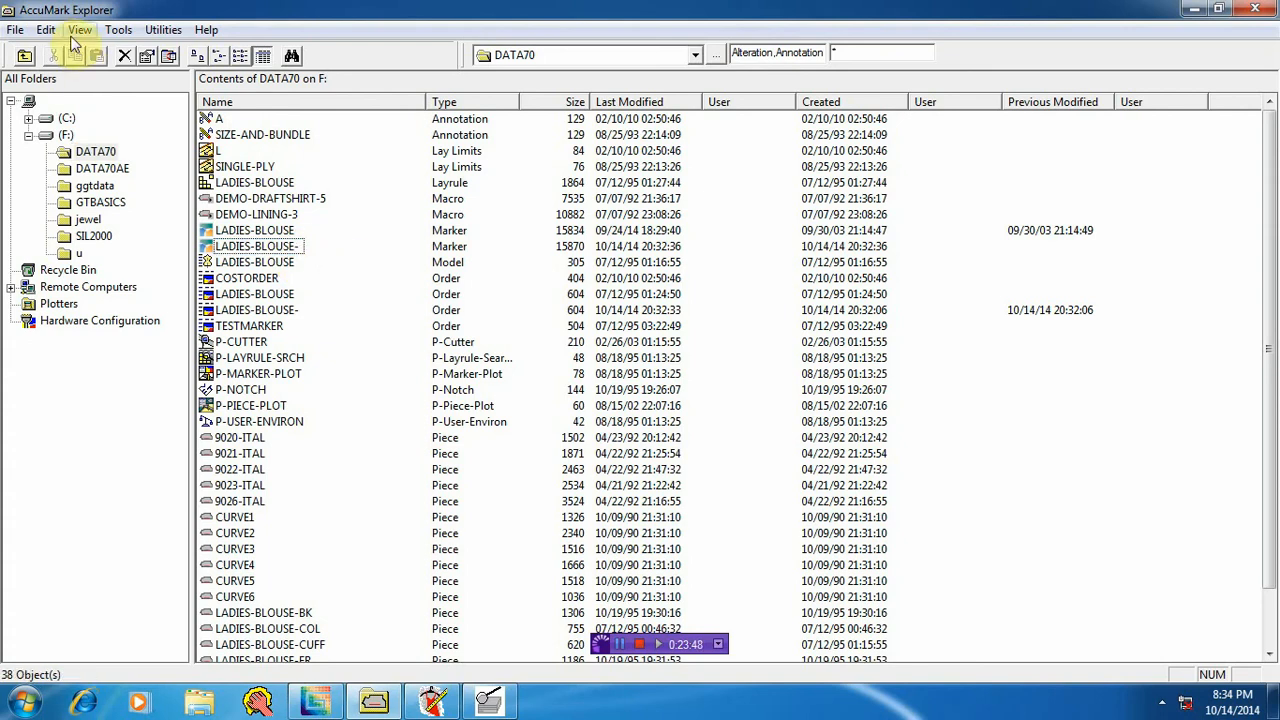
Step: Open the DATA70AE storage area so DATA70 is not in use, and run a check on DATA70 in the folder tree
right_click(95, 153)
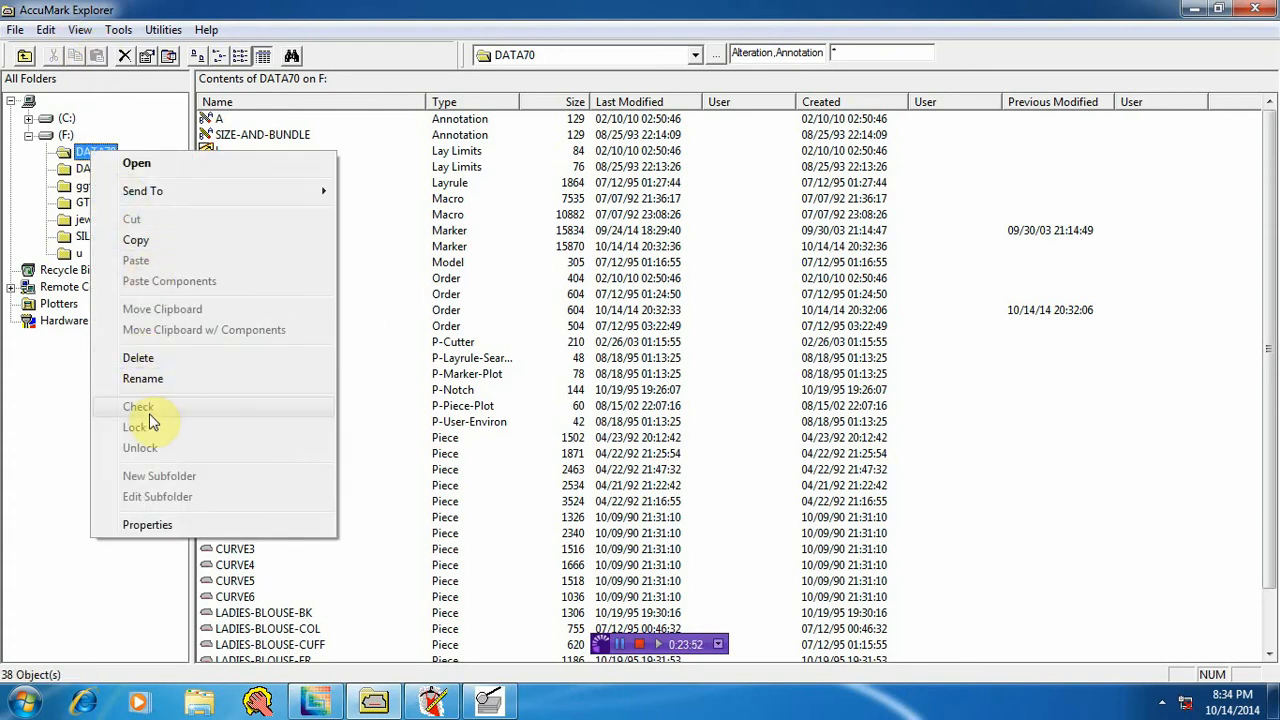
click(398, 208)
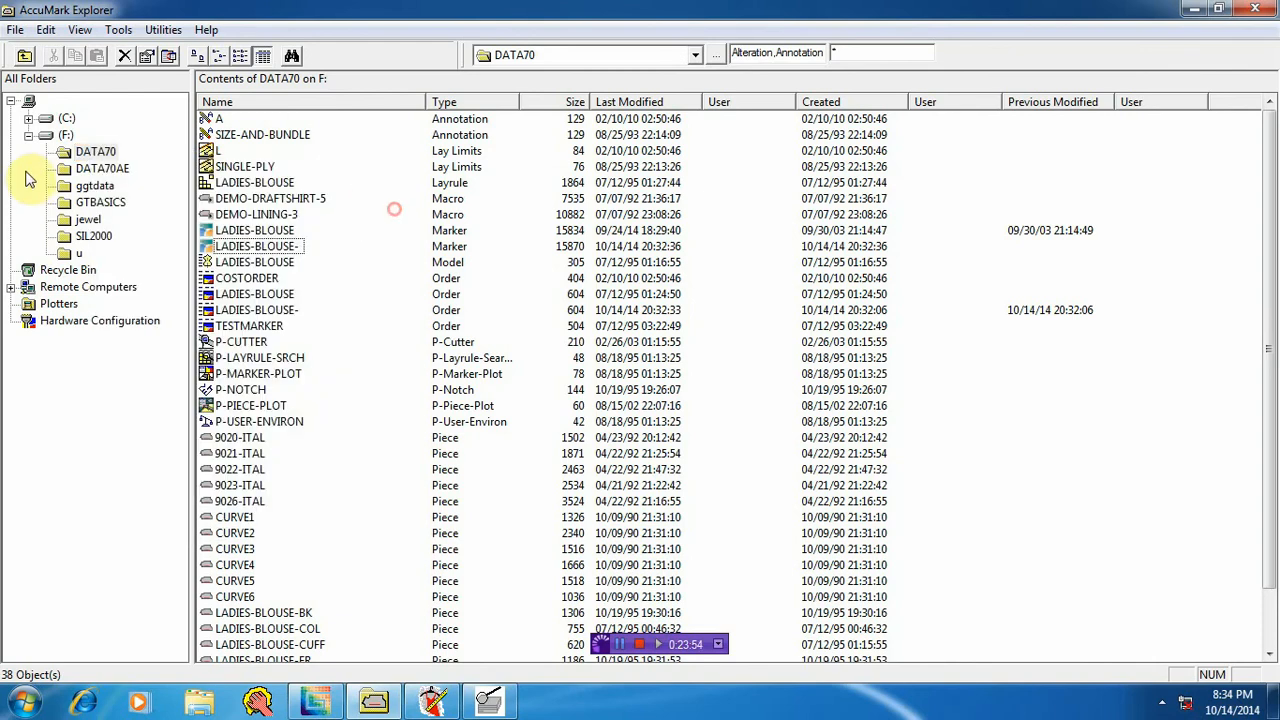
right_click(90, 156)
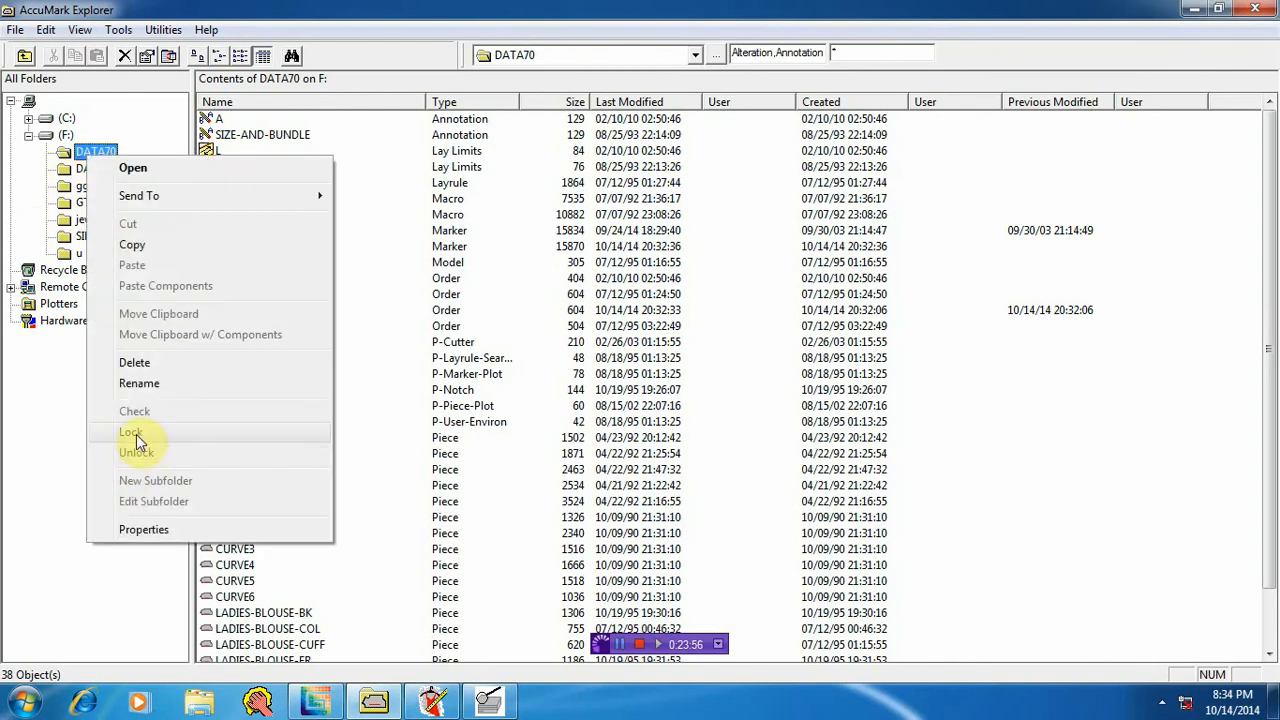
click(390, 192)
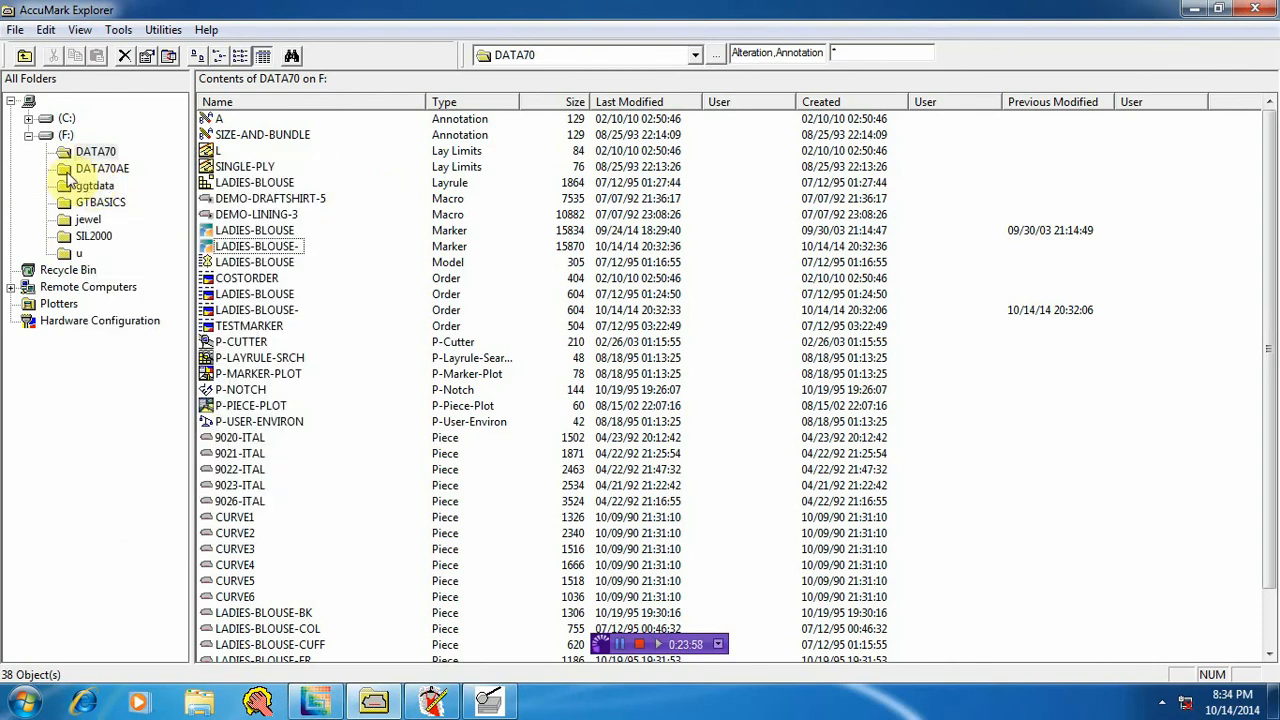
click(92, 167)
right_click(88, 154)
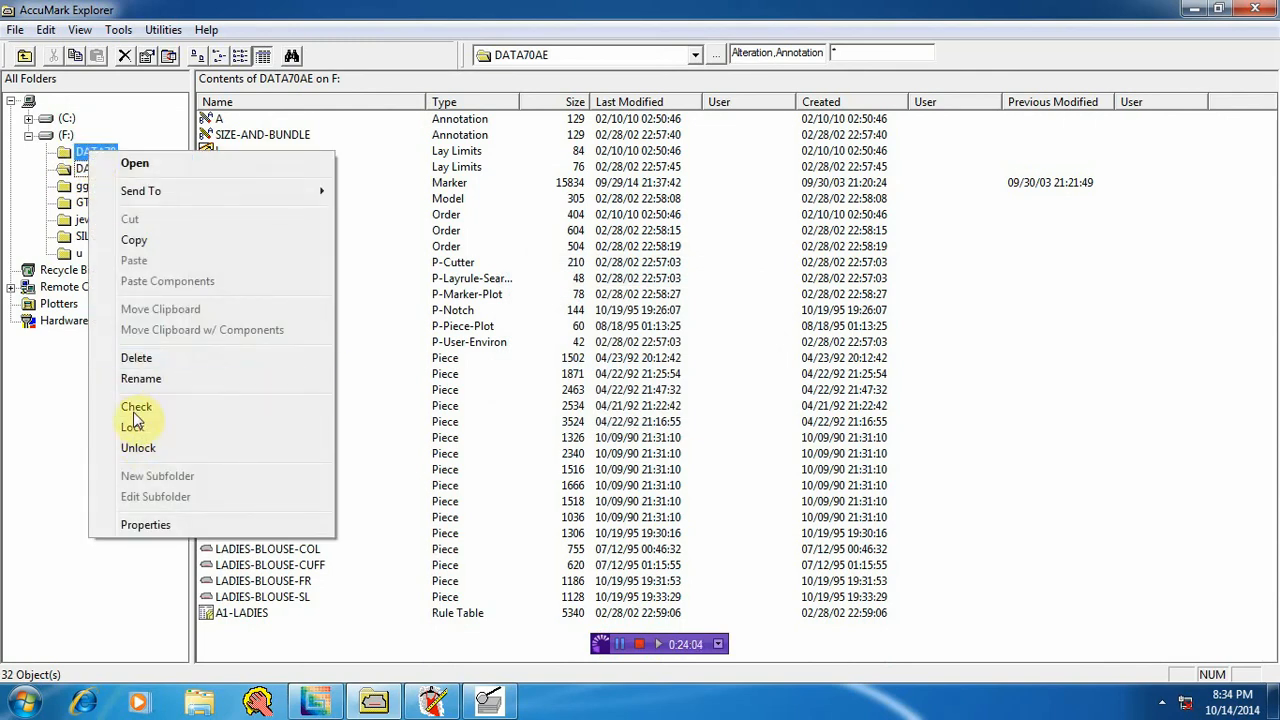
click(146, 412)
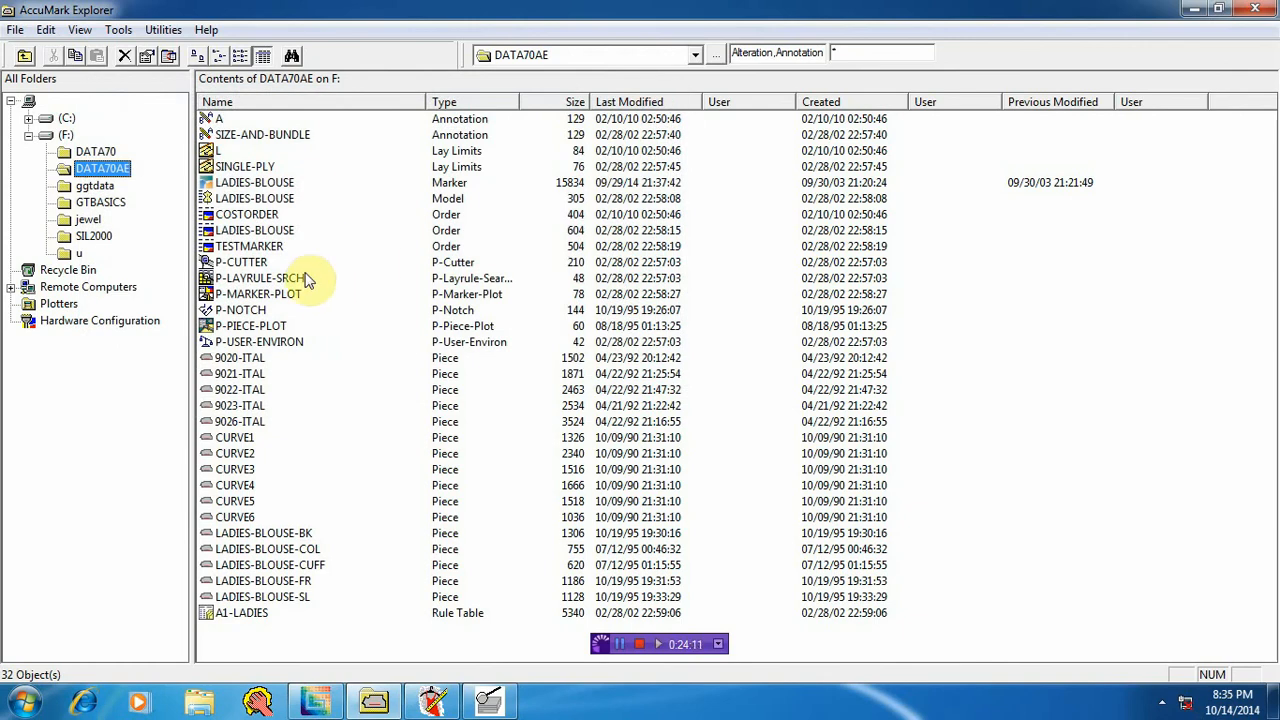
Step: Request a check of all storage areas in AccuMark Utilities and view the storage areas on drives F: and C:
click(489, 700)
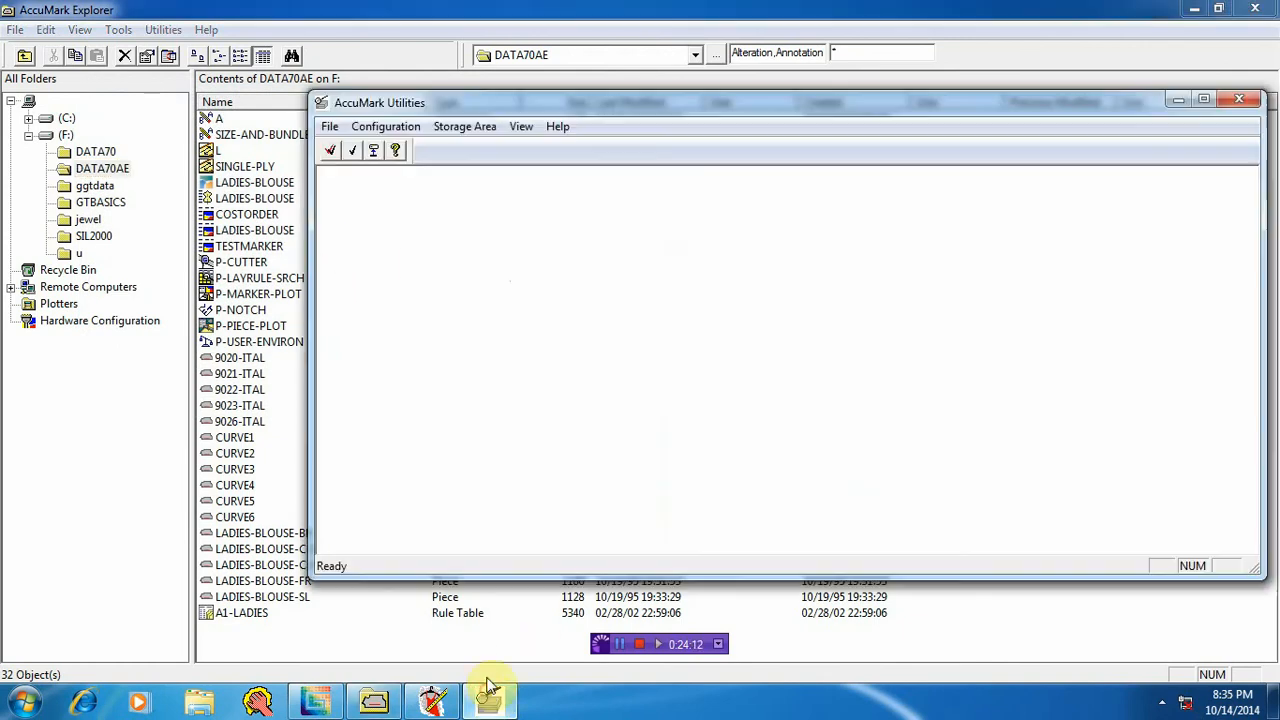
click(447, 130)
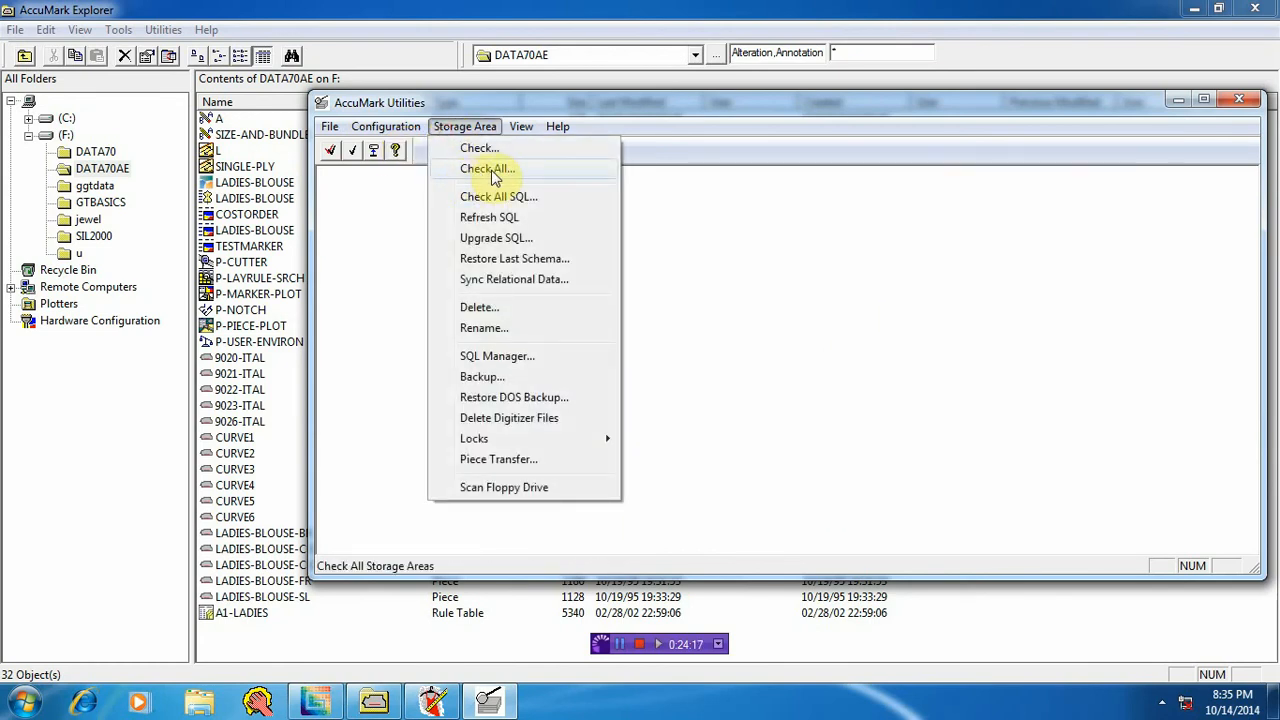
click(490, 169)
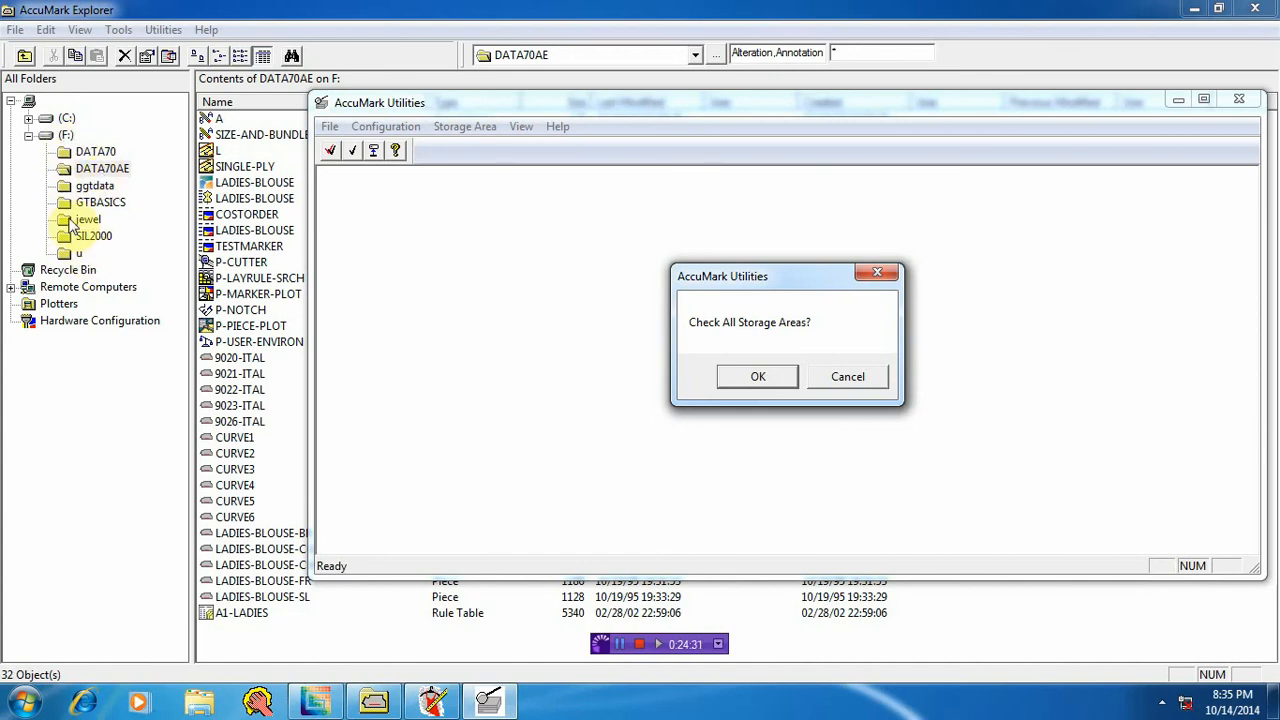
click(28, 135)
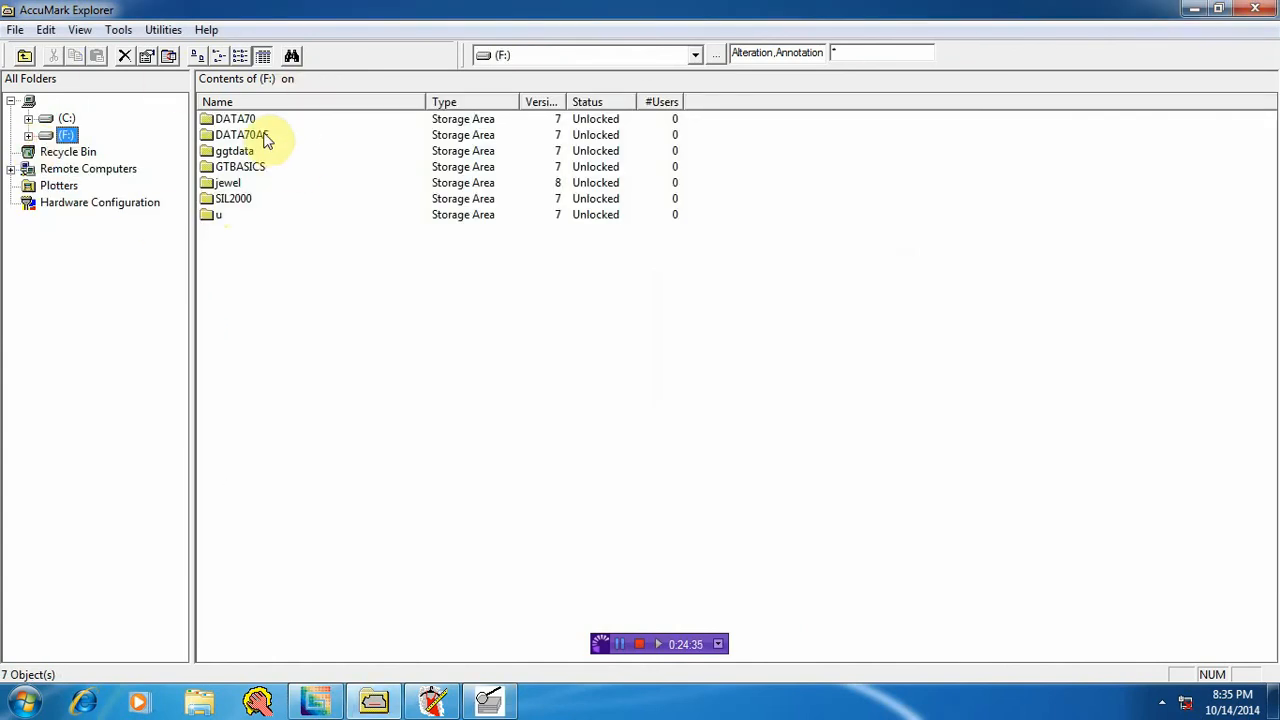
click(66, 118)
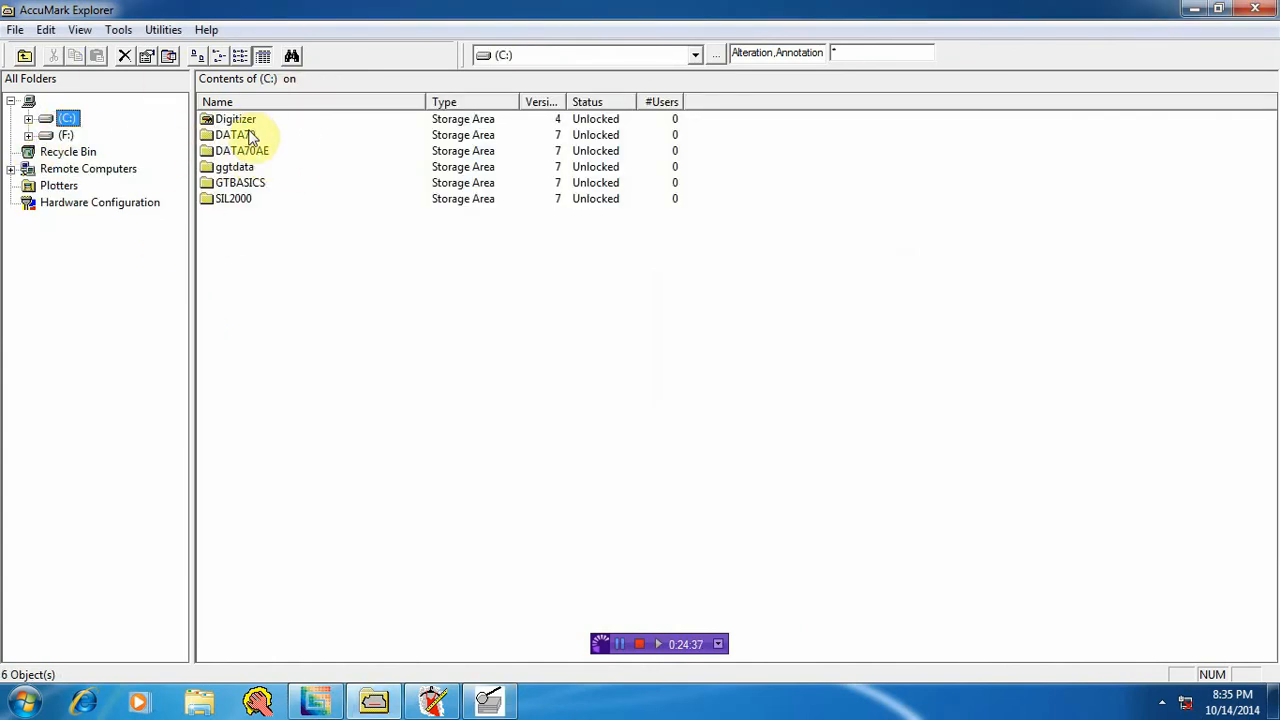
Step: Open AccuMark Utilities again from AccuMark Explorer and run the check of all storage areas
click(118, 29)
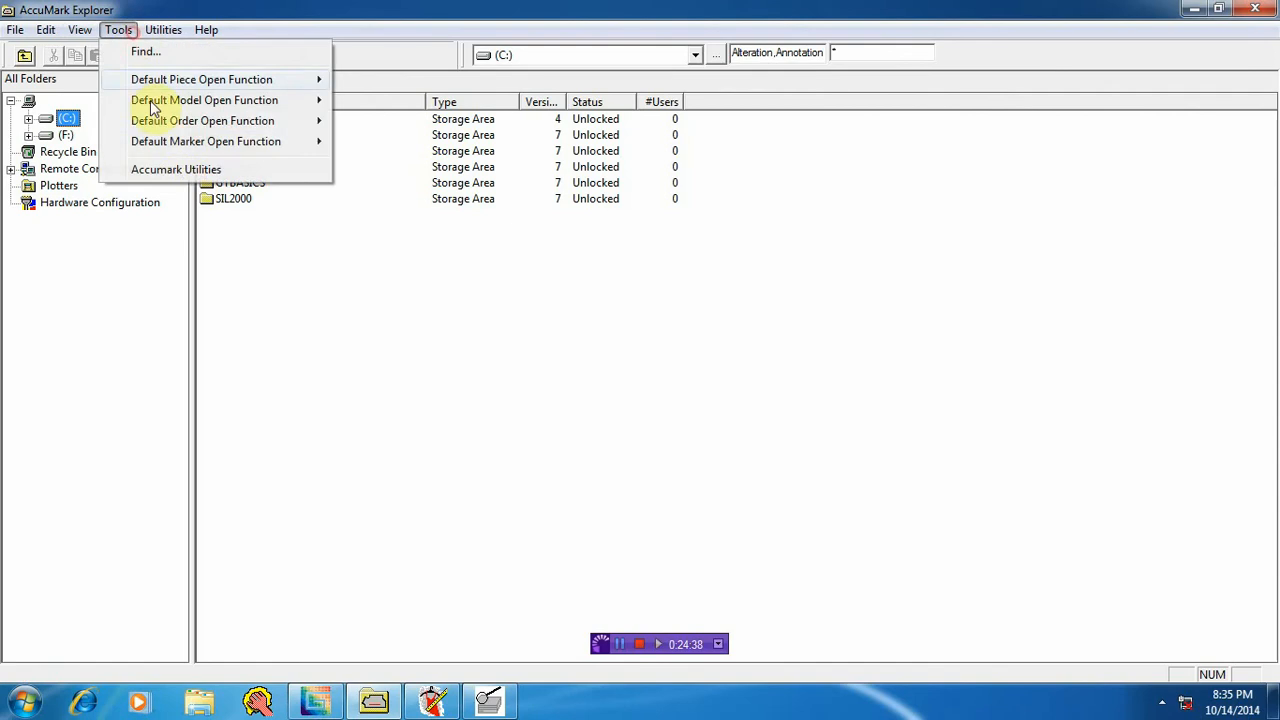
click(168, 167)
click(462, 126)
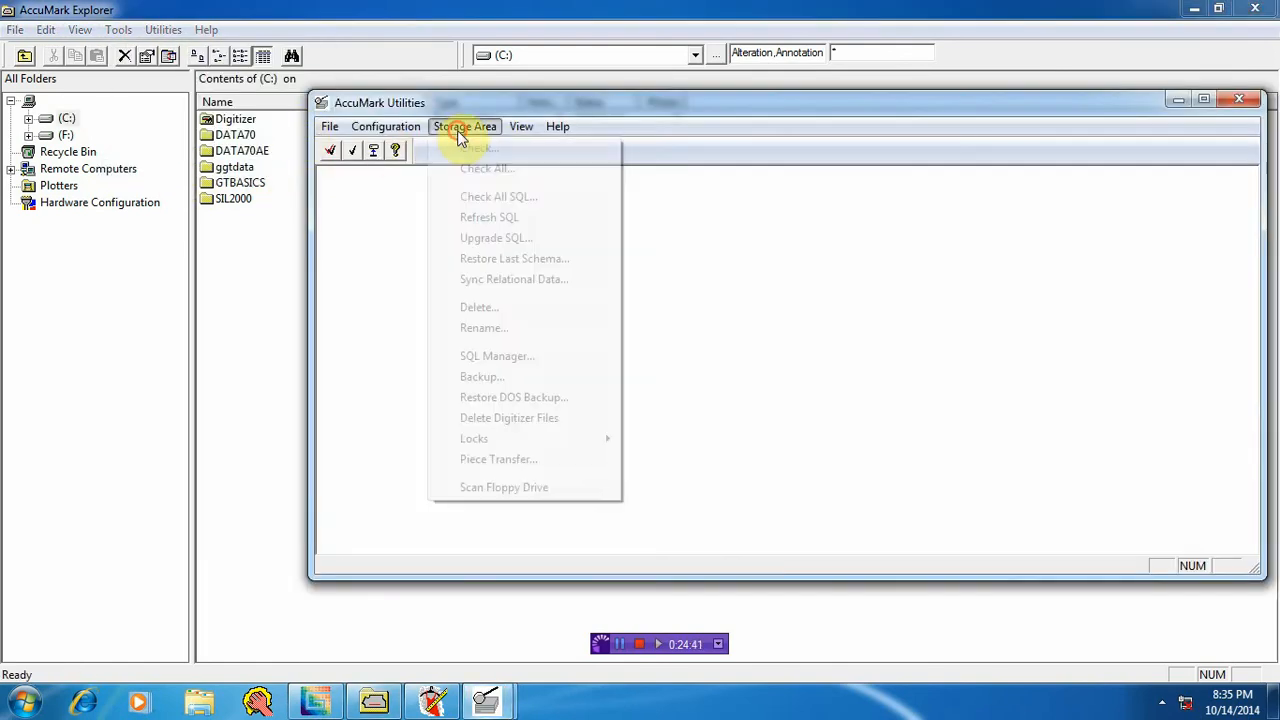
click(488, 169)
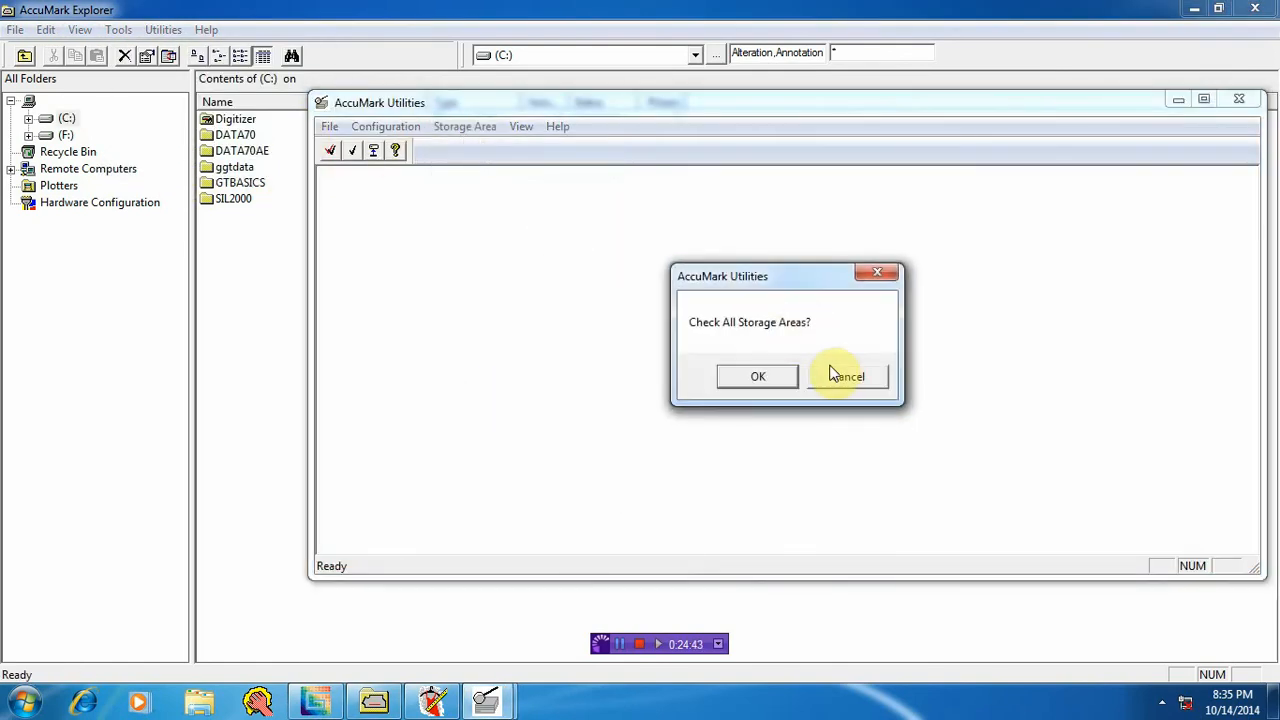
click(757, 377)
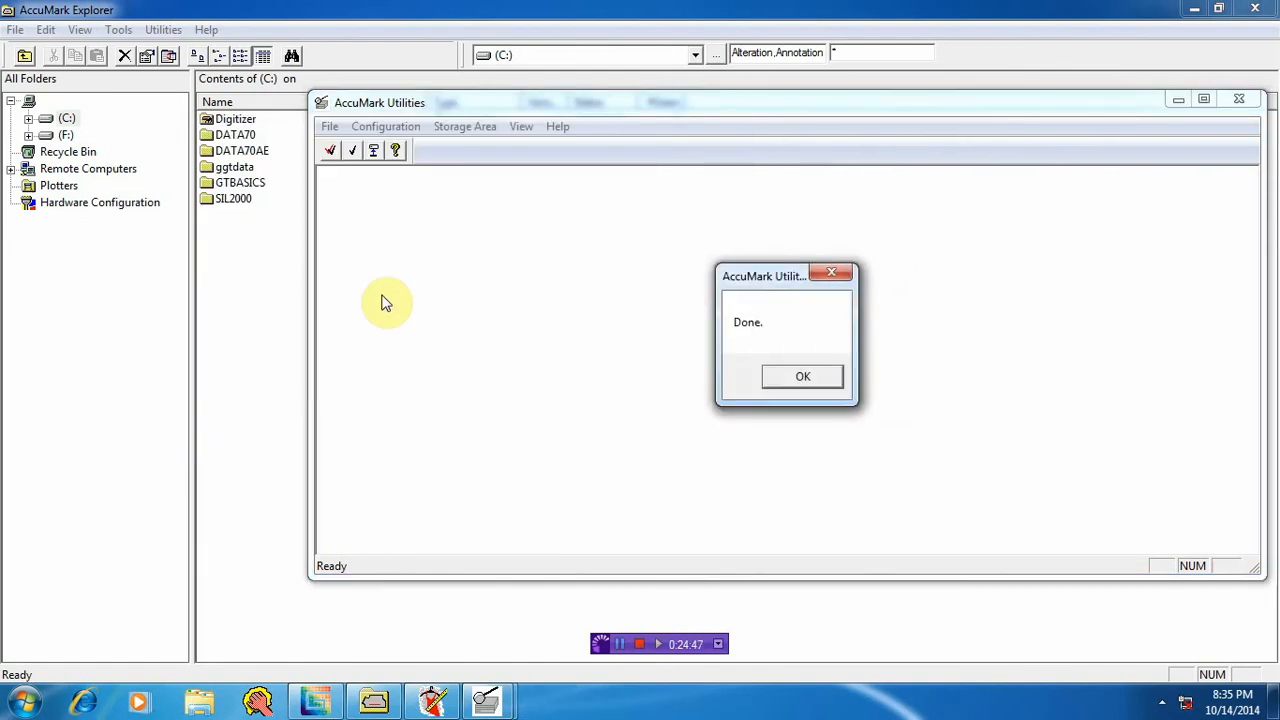
click(805, 378)
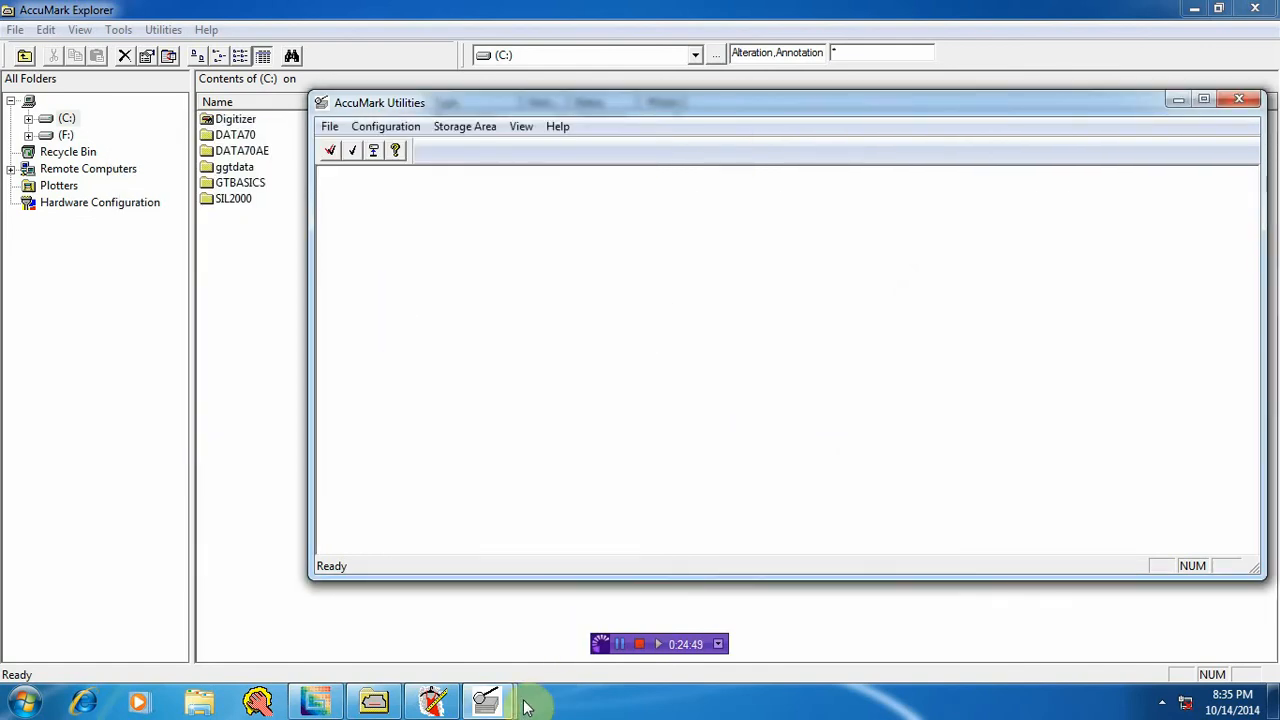
Step: Close the extra AccuMark Utilities window and confirm the pending check of all storage areas in the original one
click(1247, 110)
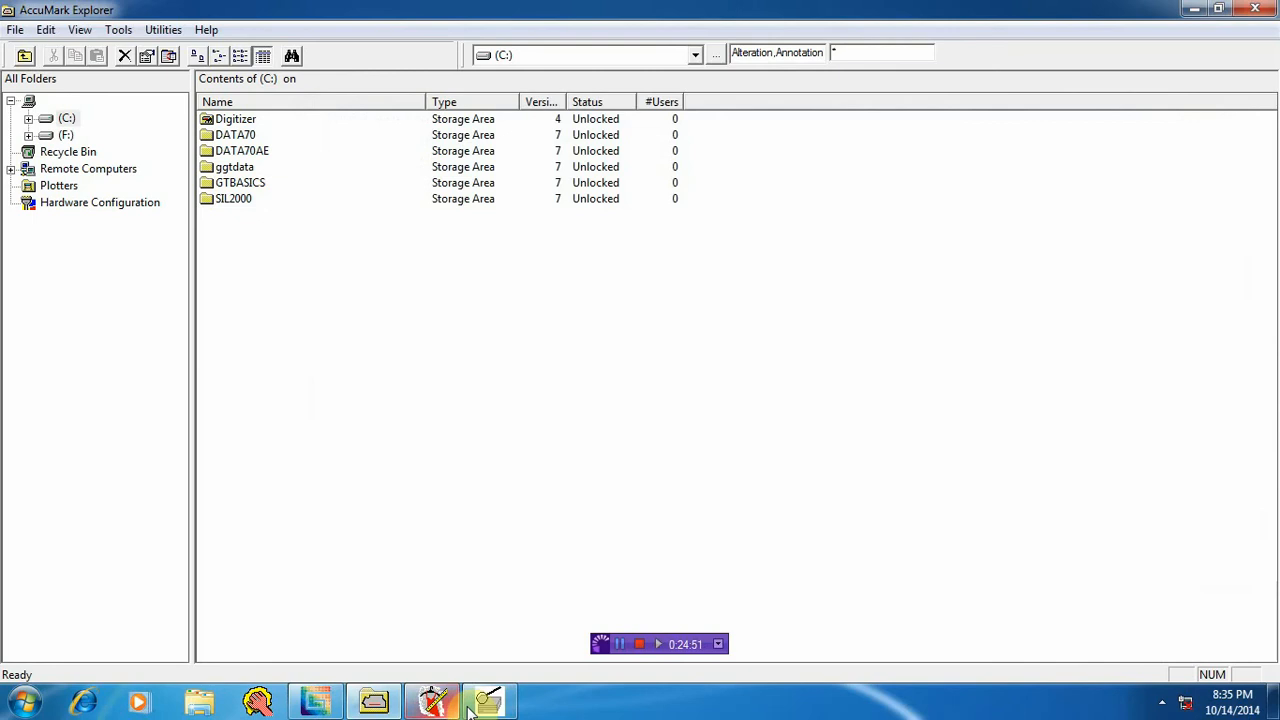
click(760, 379)
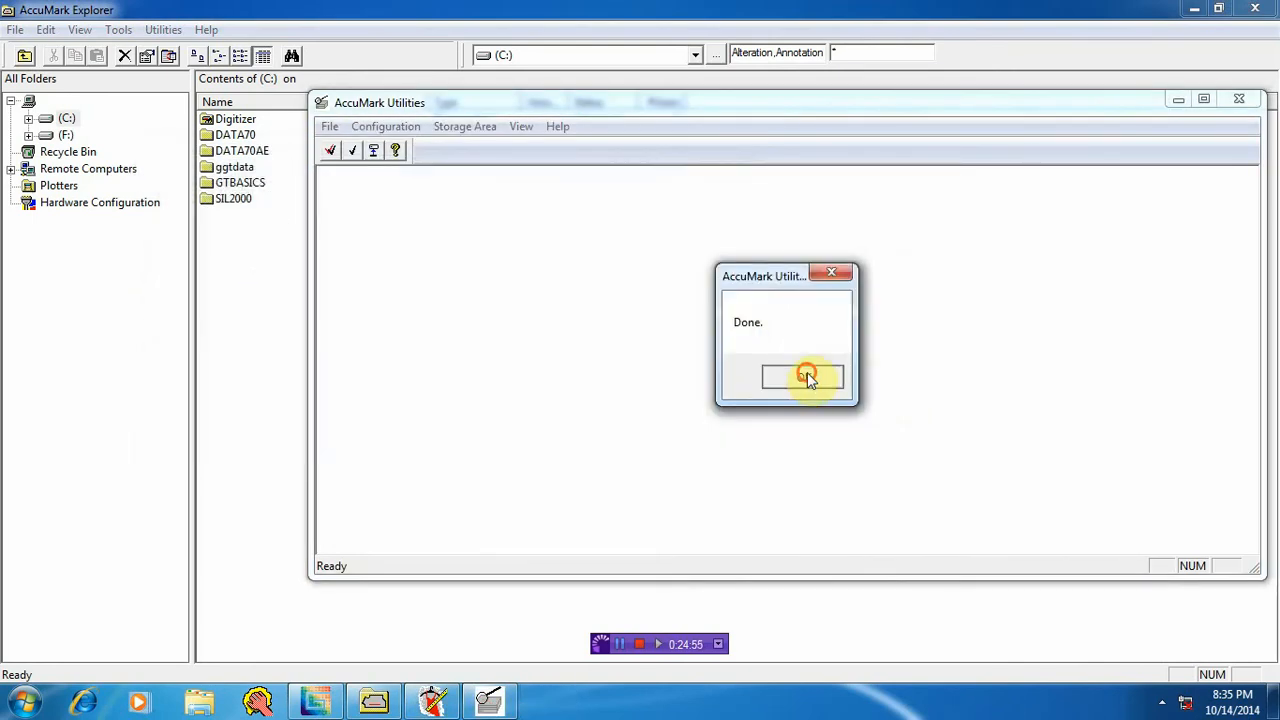
click(806, 375)
Step: Look over the remaining storage area utilities and open QueueSubmit
click(463, 127)
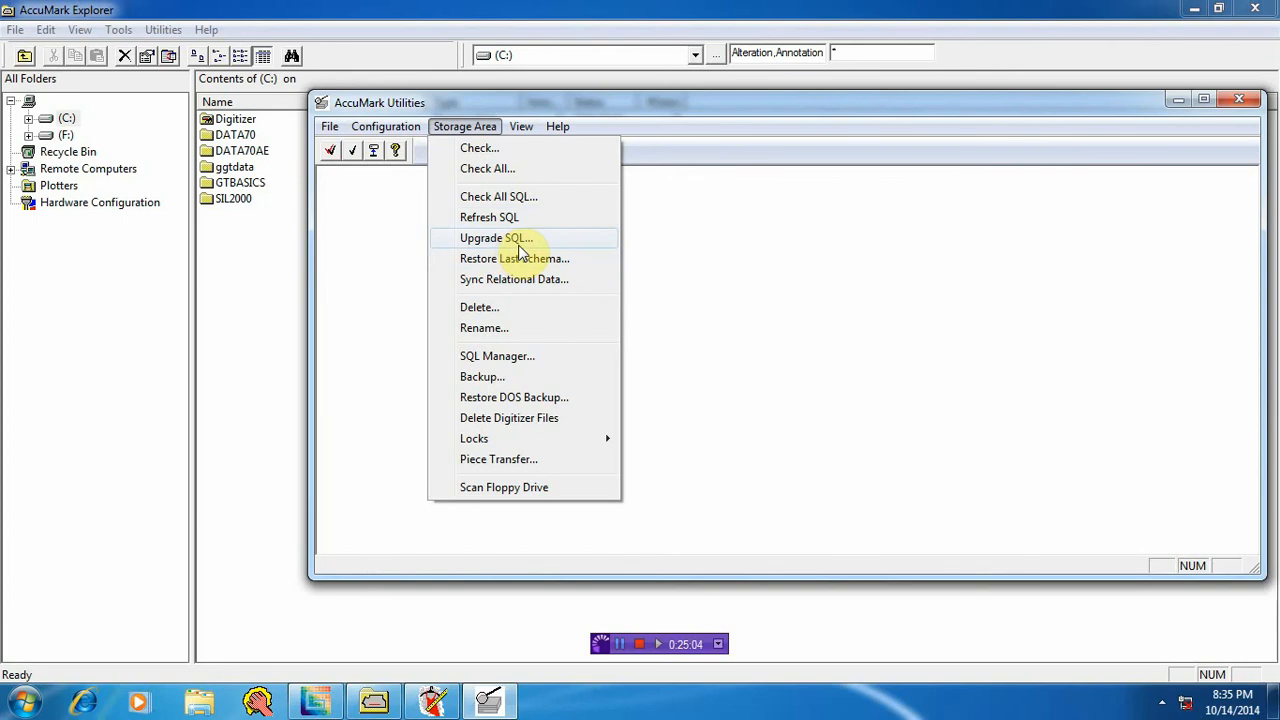
click(27, 703)
click(77, 89)
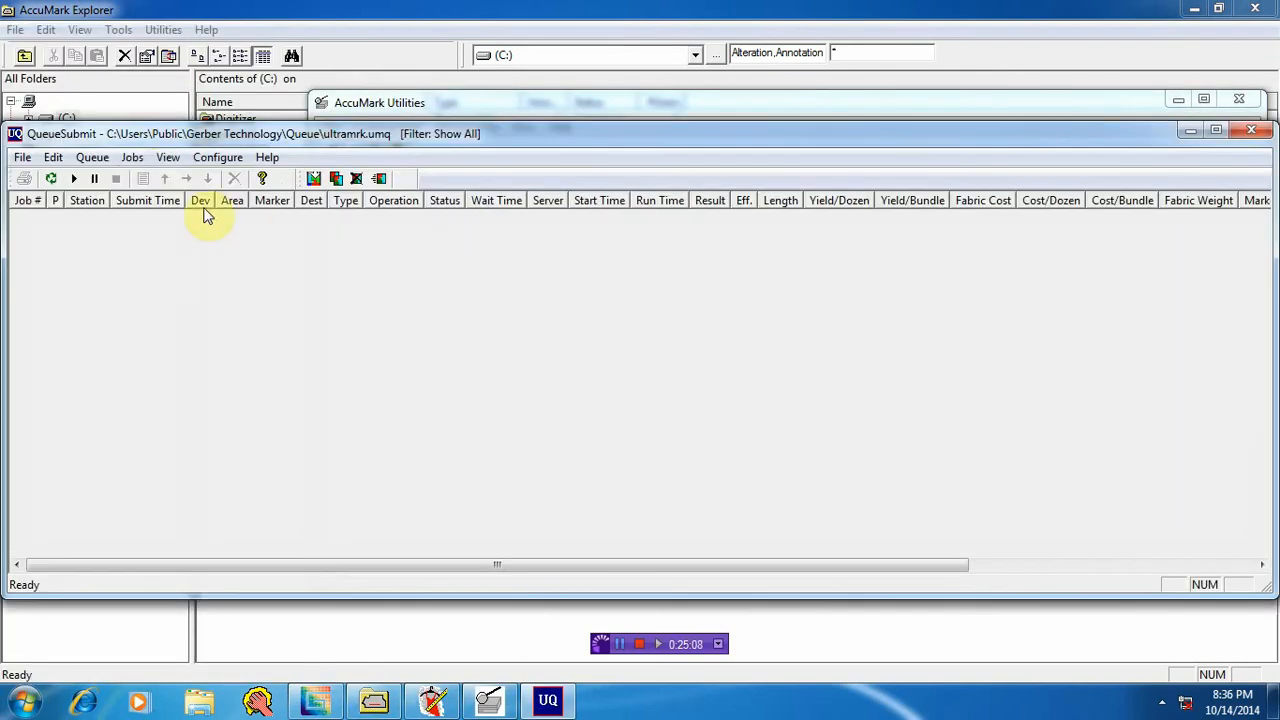
Step: Open the Nest Markers job in QueueSubmit, view the AccuMark drives offered for markers, close it and look over the configuration options
click(132, 157)
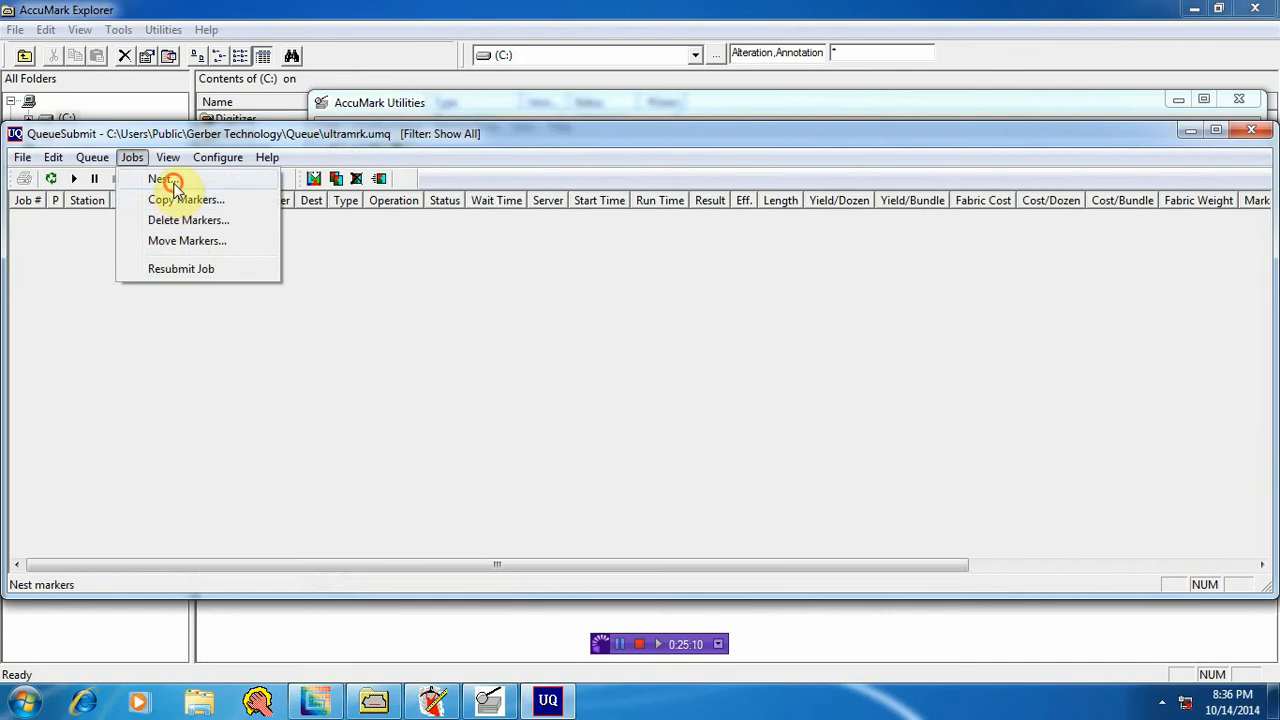
click(162, 177)
click(484, 120)
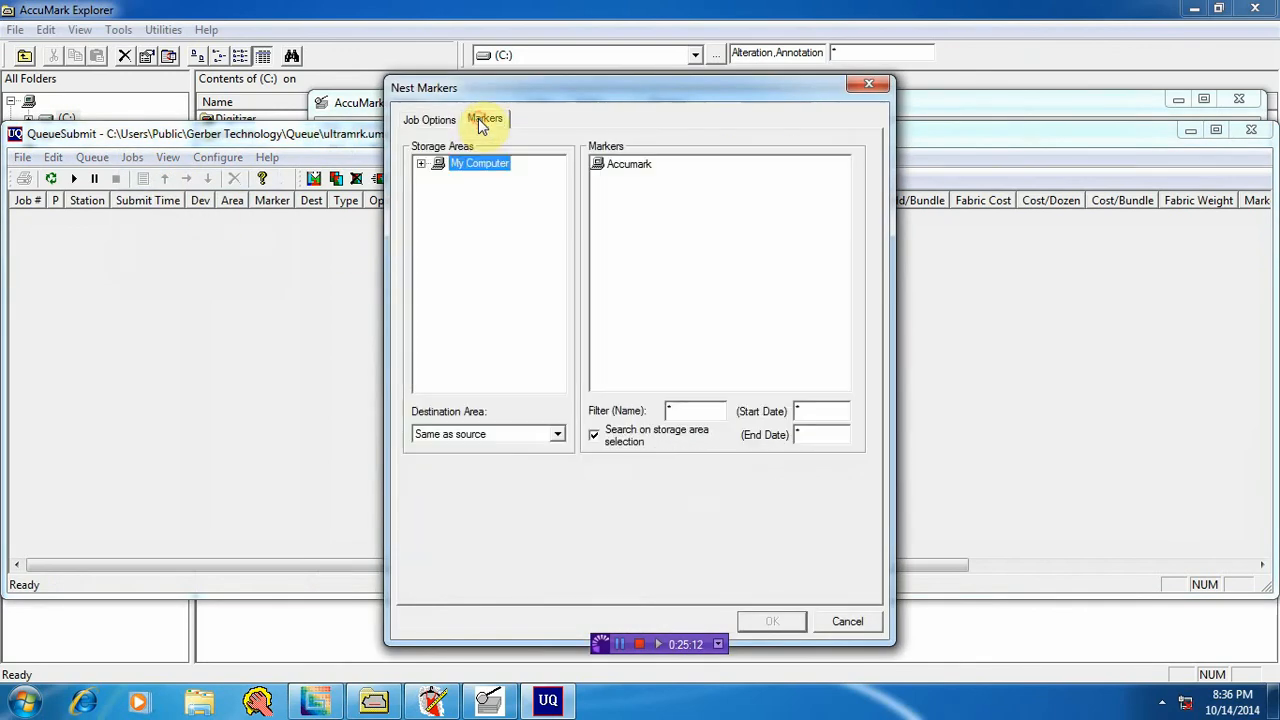
click(421, 163)
click(437, 179)
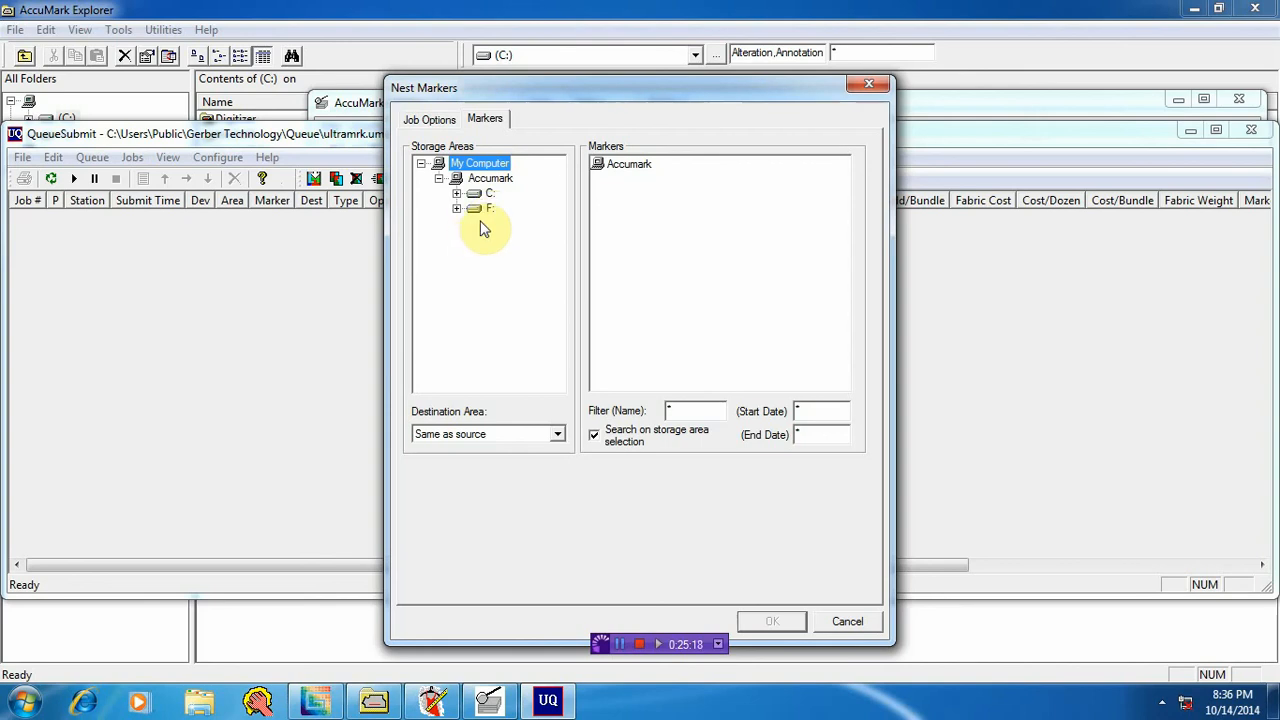
click(880, 87)
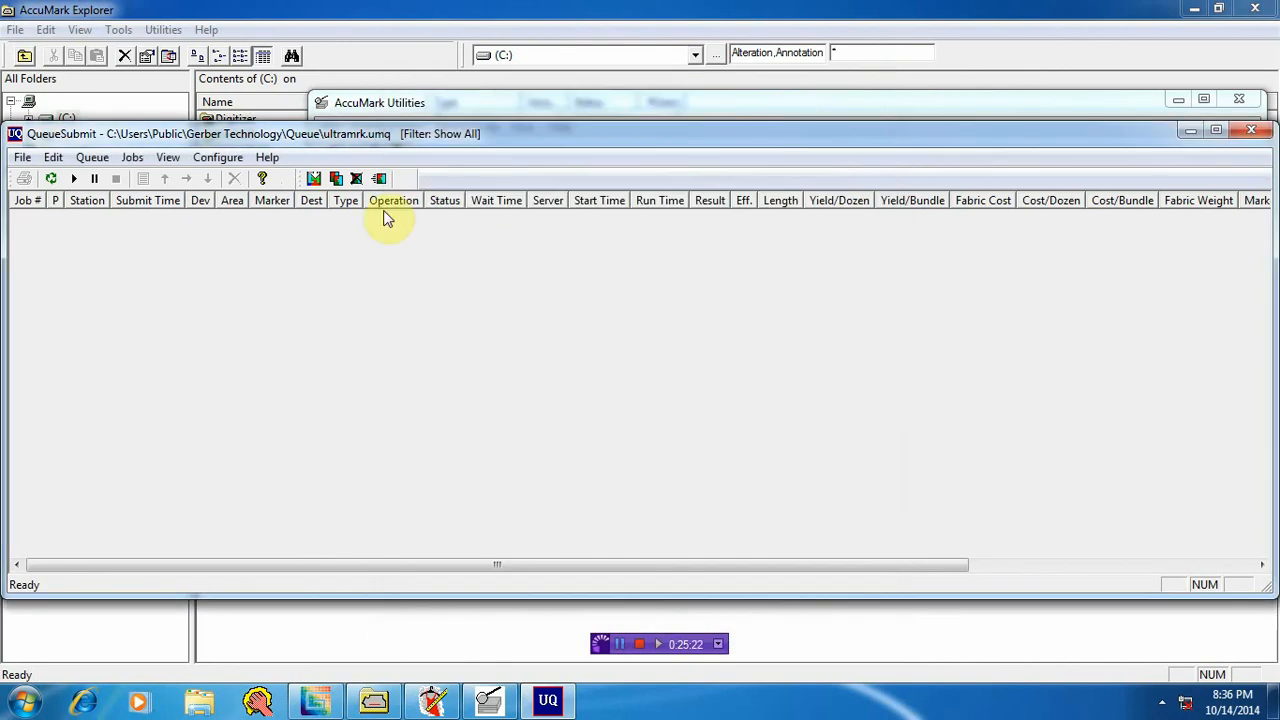
click(216, 157)
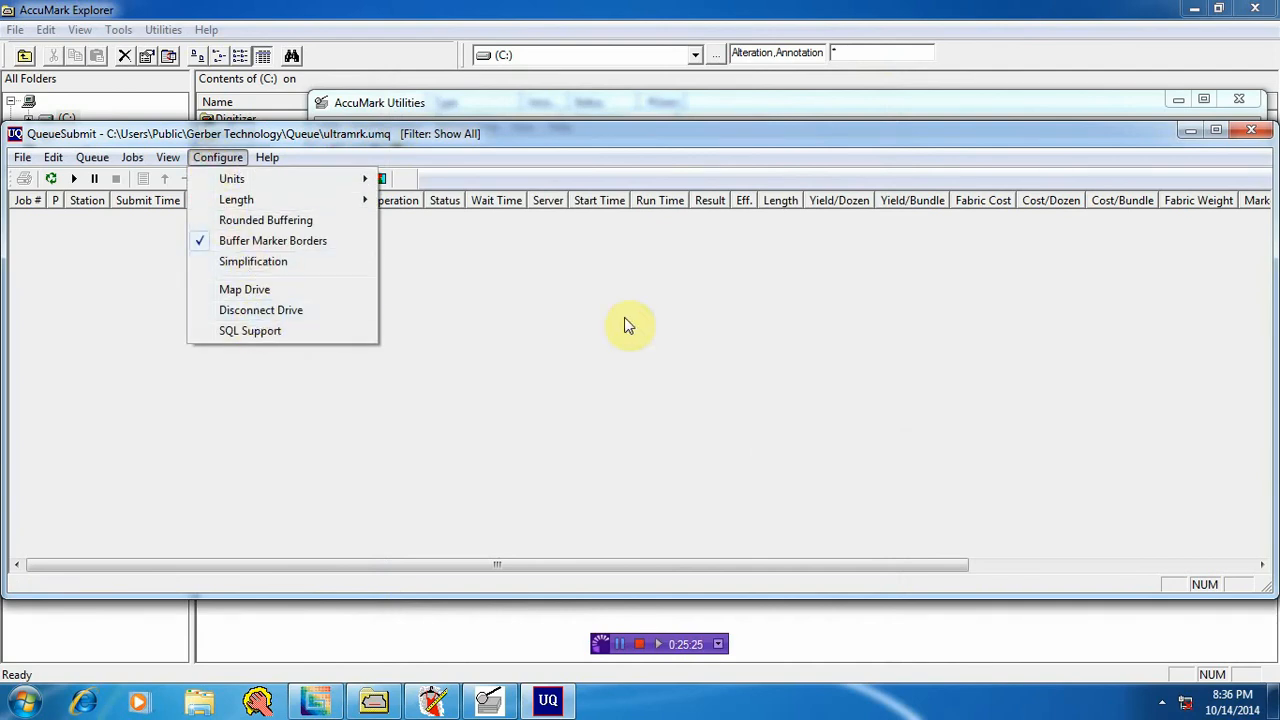
click(586, 297)
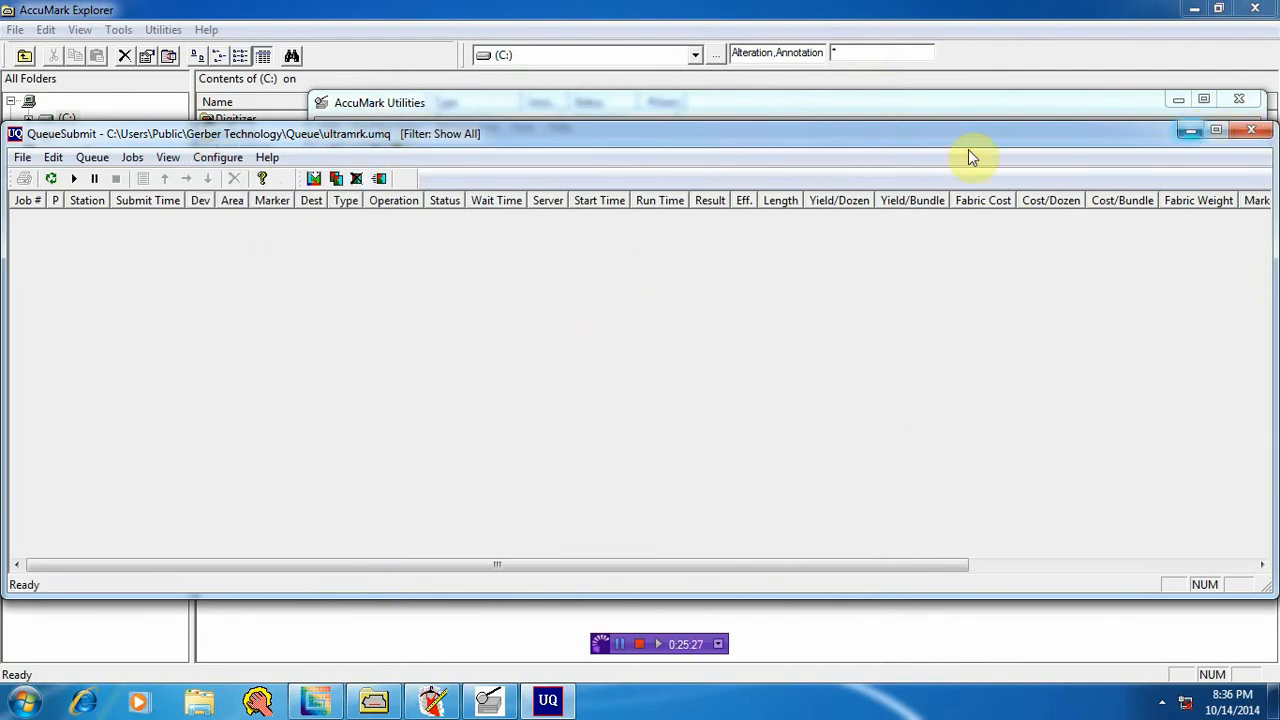
Step: Reopen Nest Markers, view the marker storage areas on drives F: and C:, and close the job and QueueSubmit
click(132, 157)
click(162, 180)
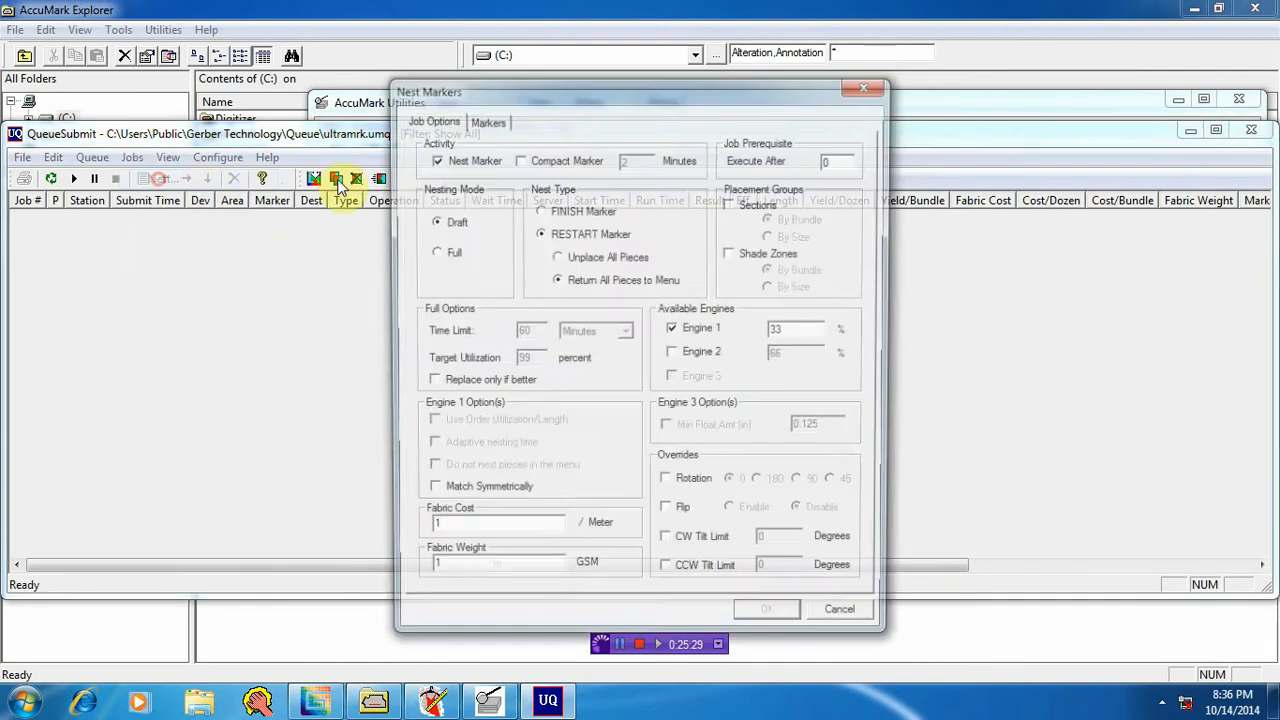
click(485, 119)
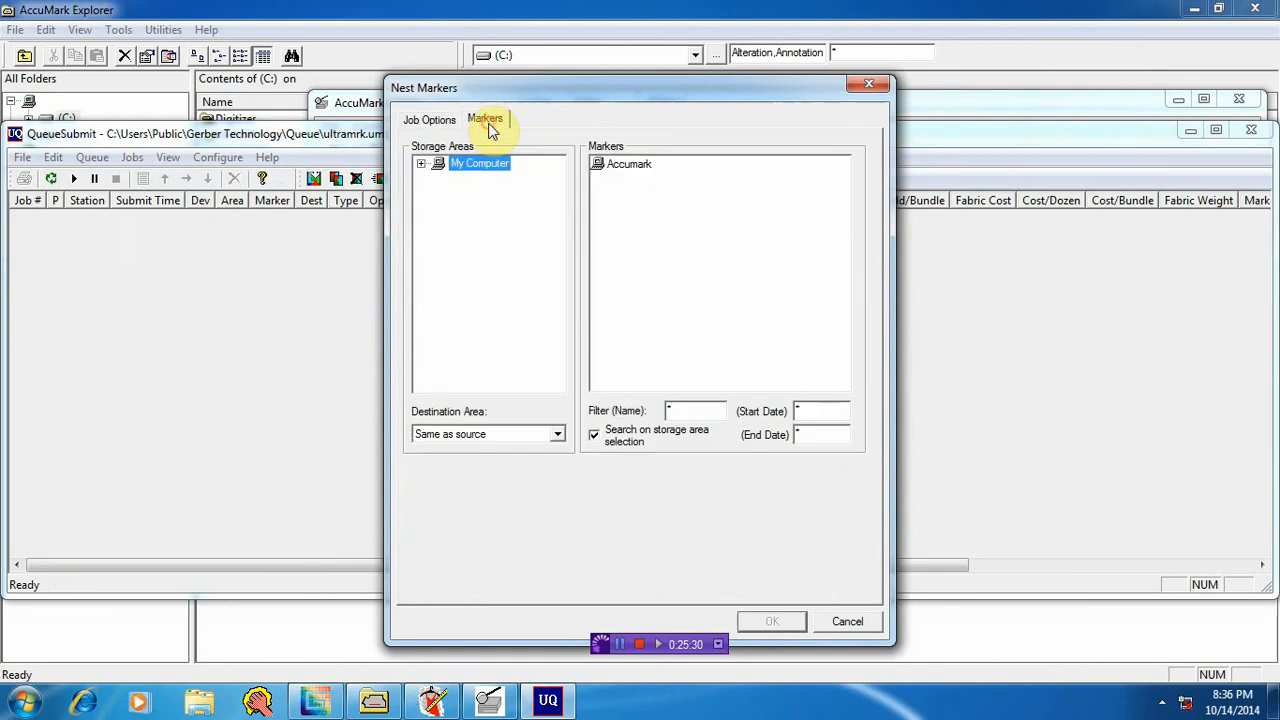
click(421, 163)
click(438, 178)
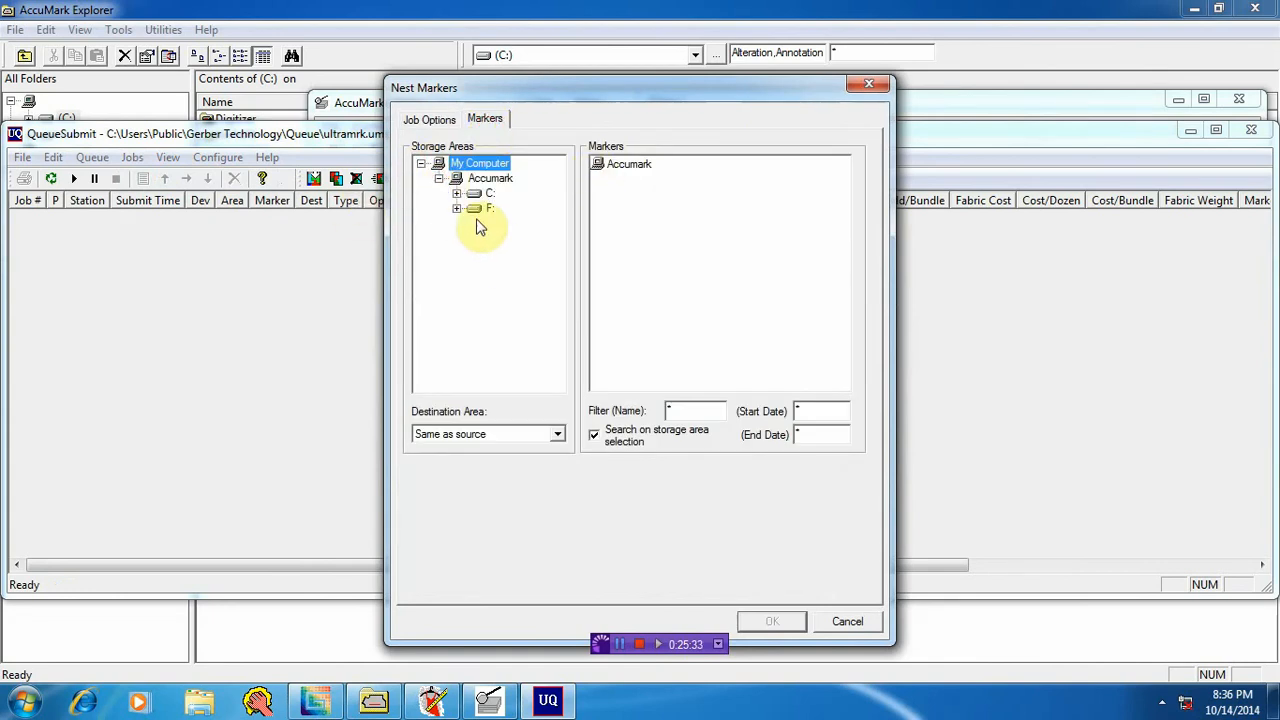
click(456, 208)
click(456, 193)
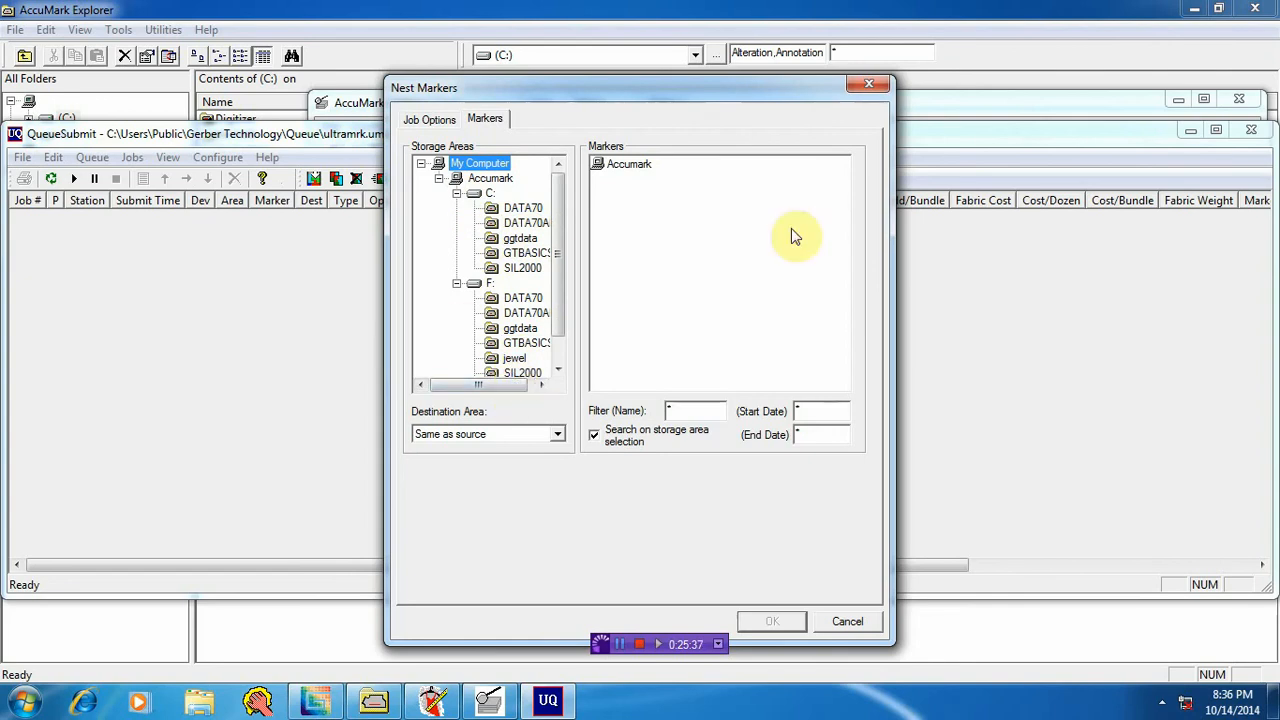
click(868, 85)
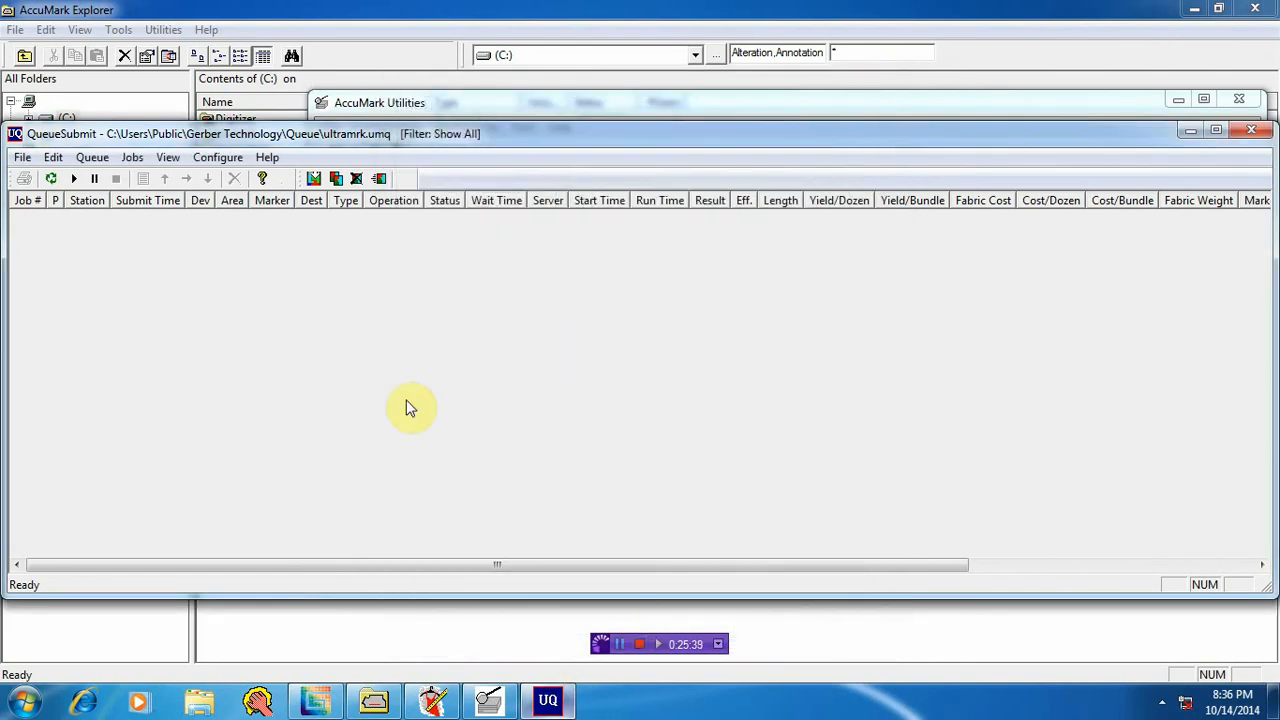
click(1251, 130)
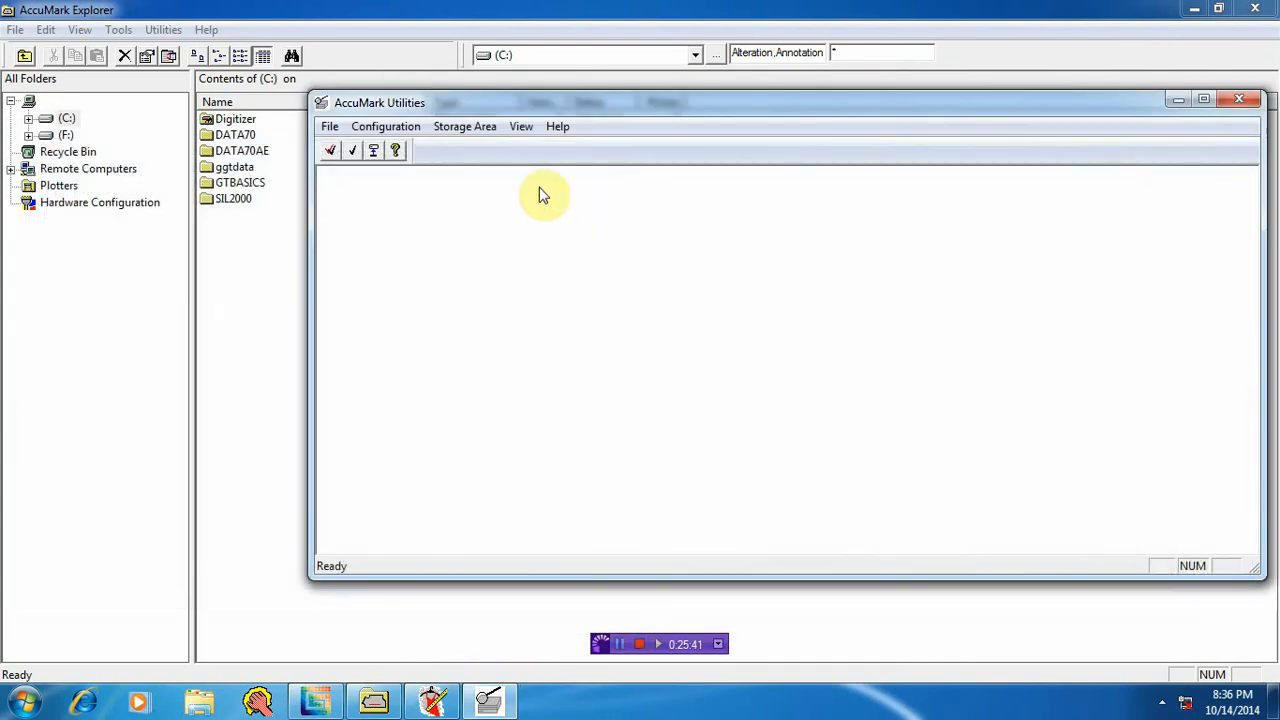
Step: Run the check of all SQL storage areas, accepting the upgrade warning, and return to the AccuMark Utilities window
click(465, 126)
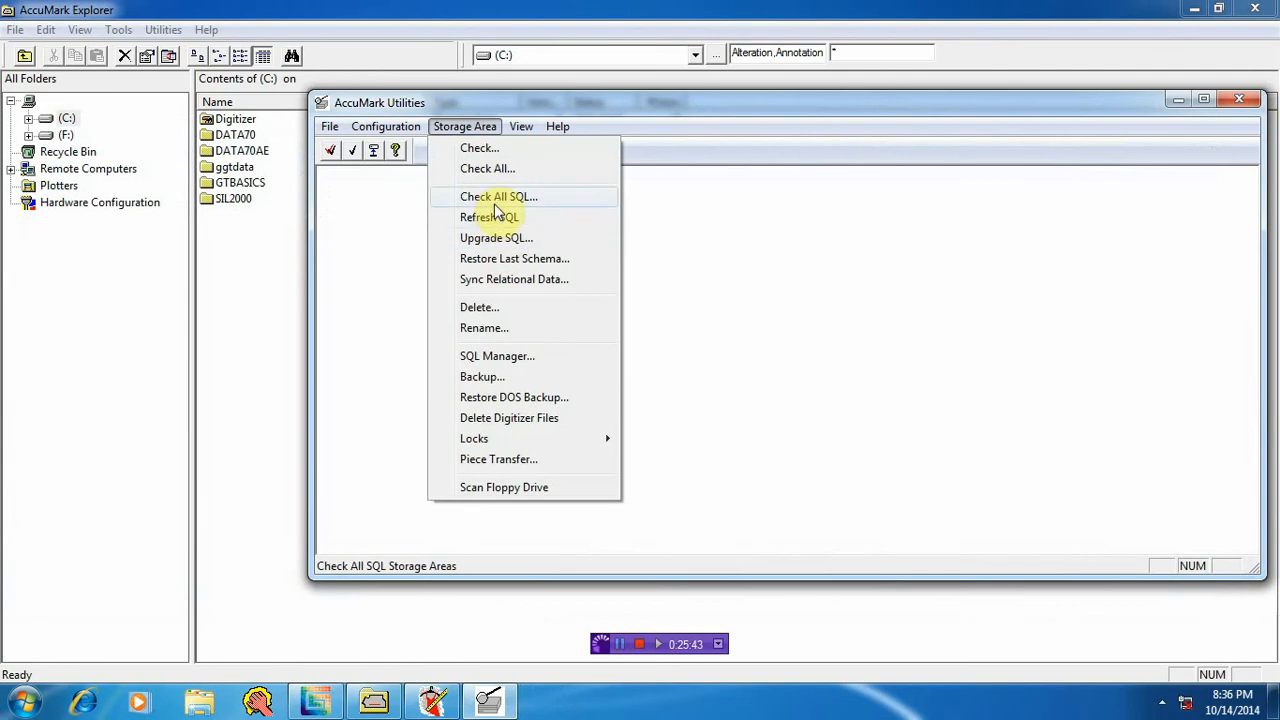
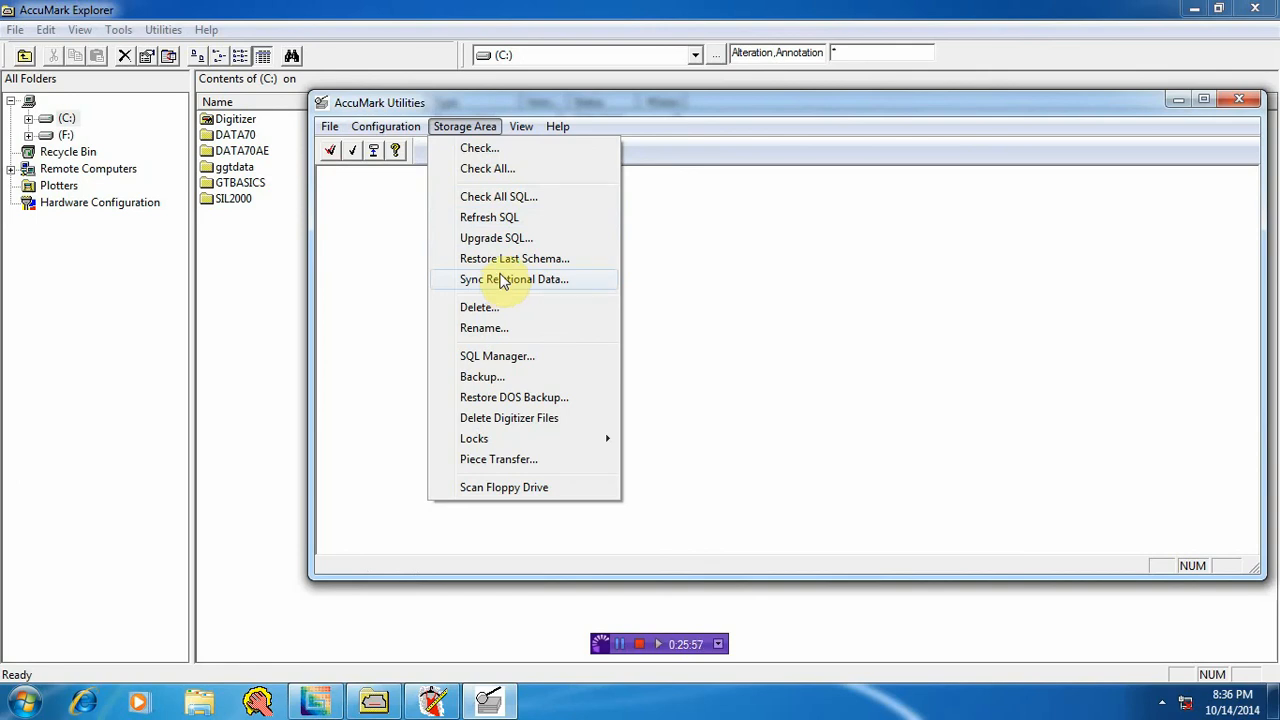
click(510, 196)
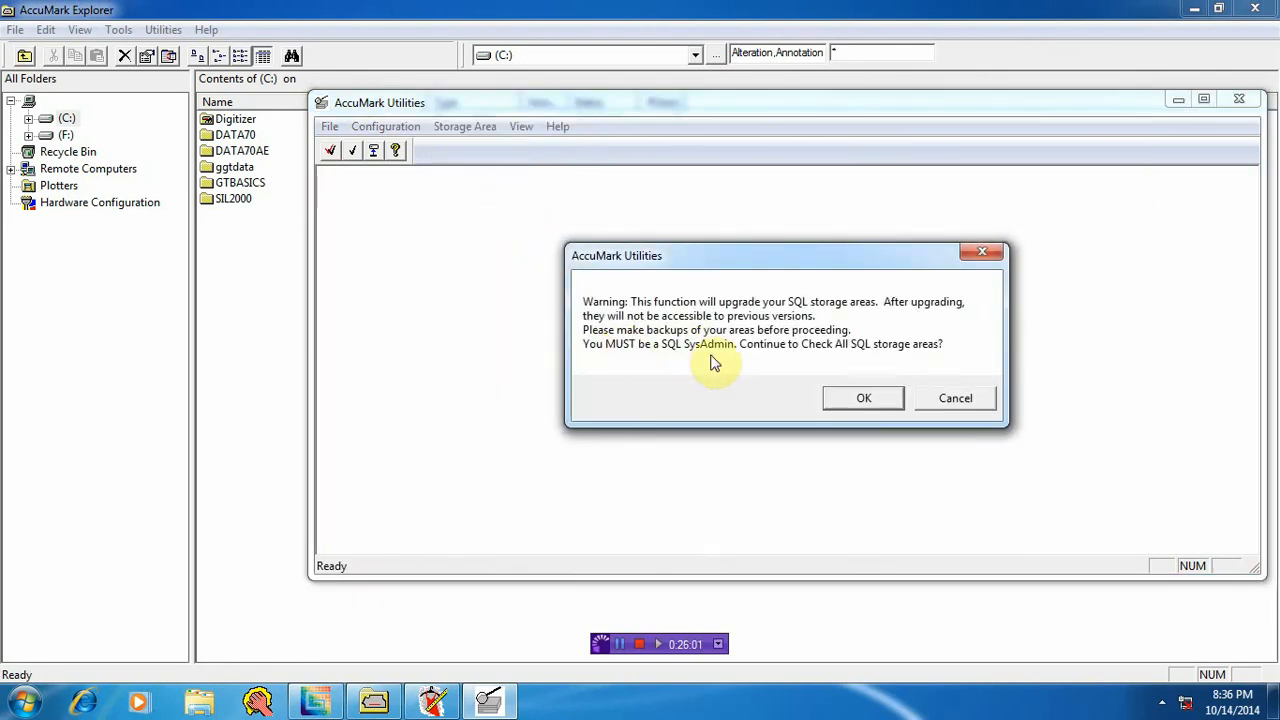
click(885, 397)
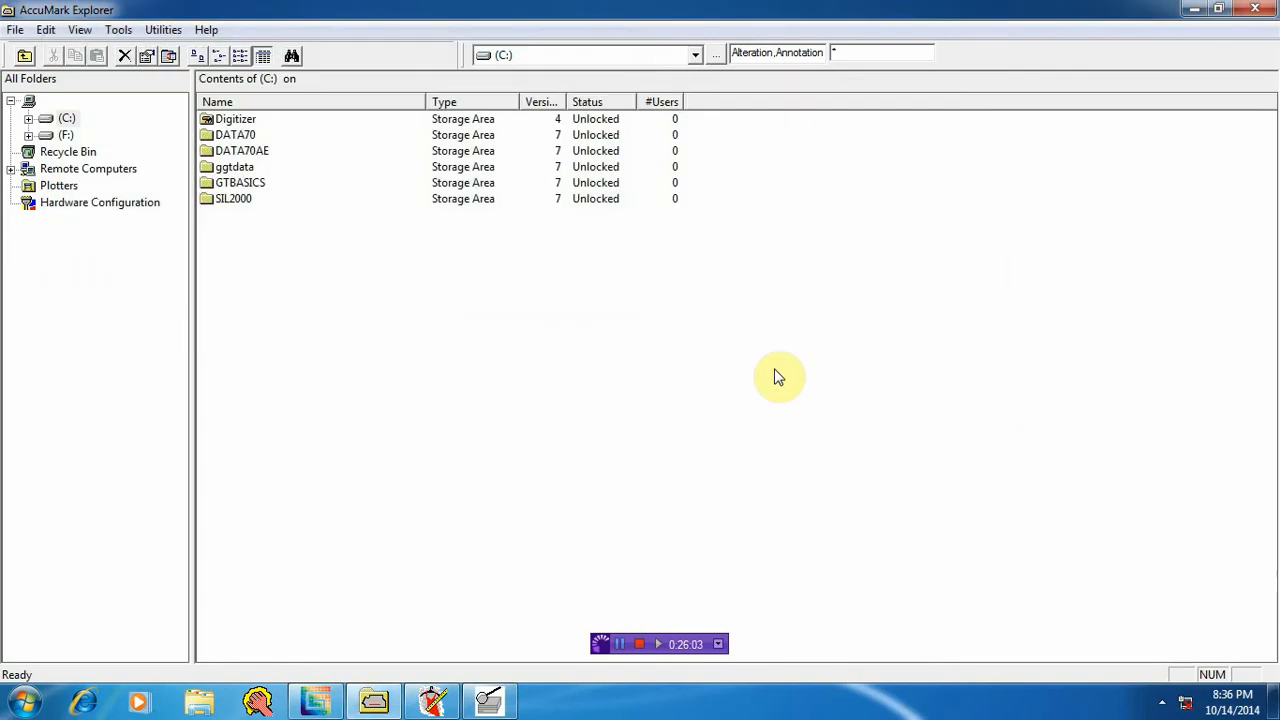
click(118, 31)
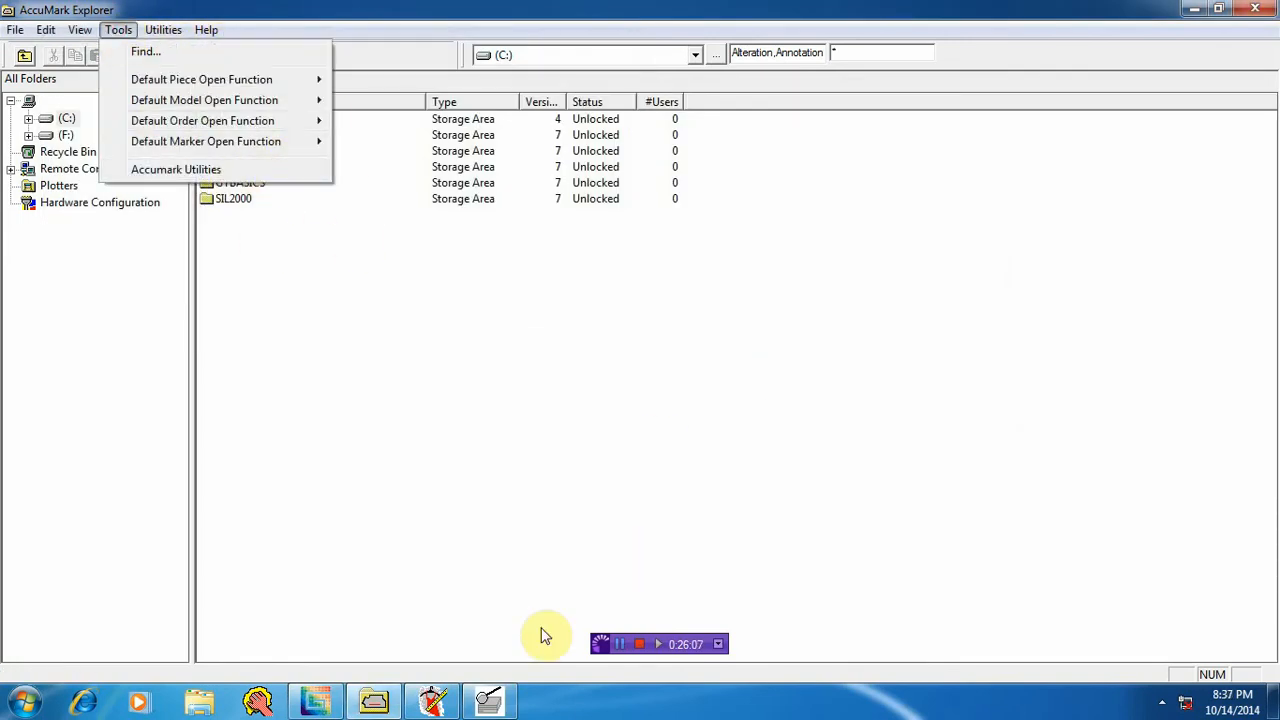
click(490, 703)
click(806, 377)
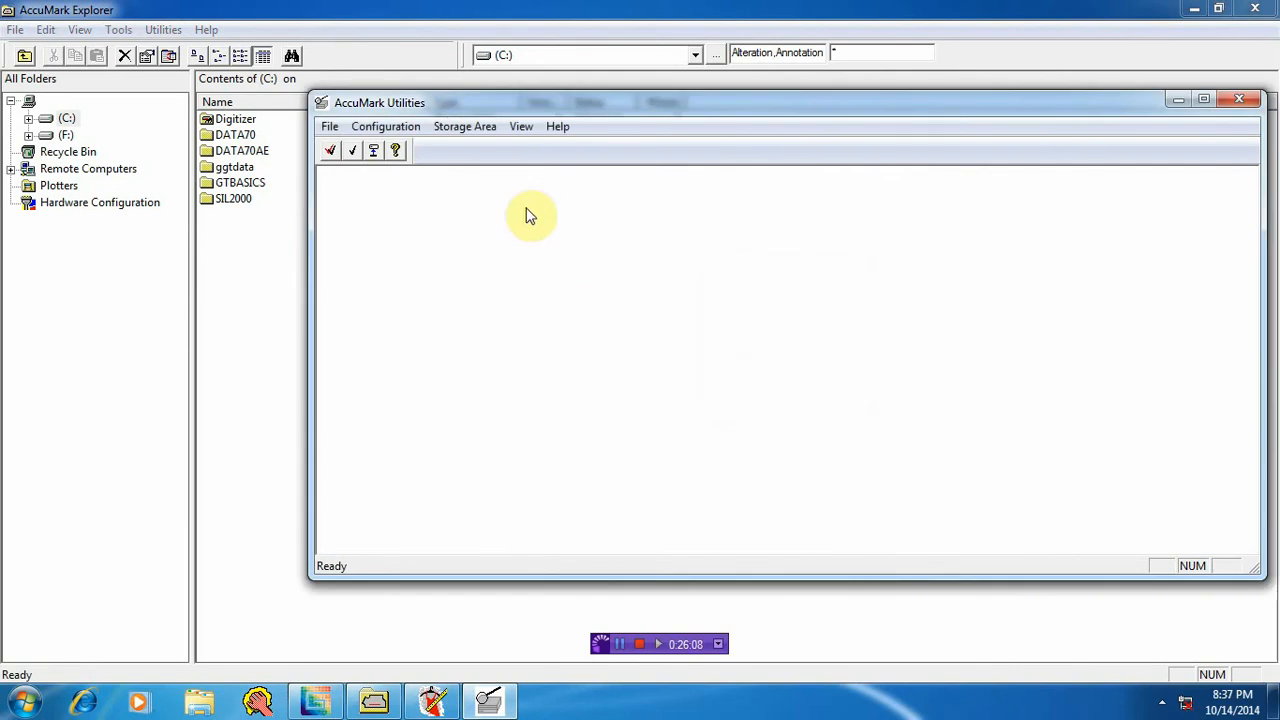
Step: Open Restore Last Schema past its warning, view the device choices, cancel the restore and look over the view options
click(465, 126)
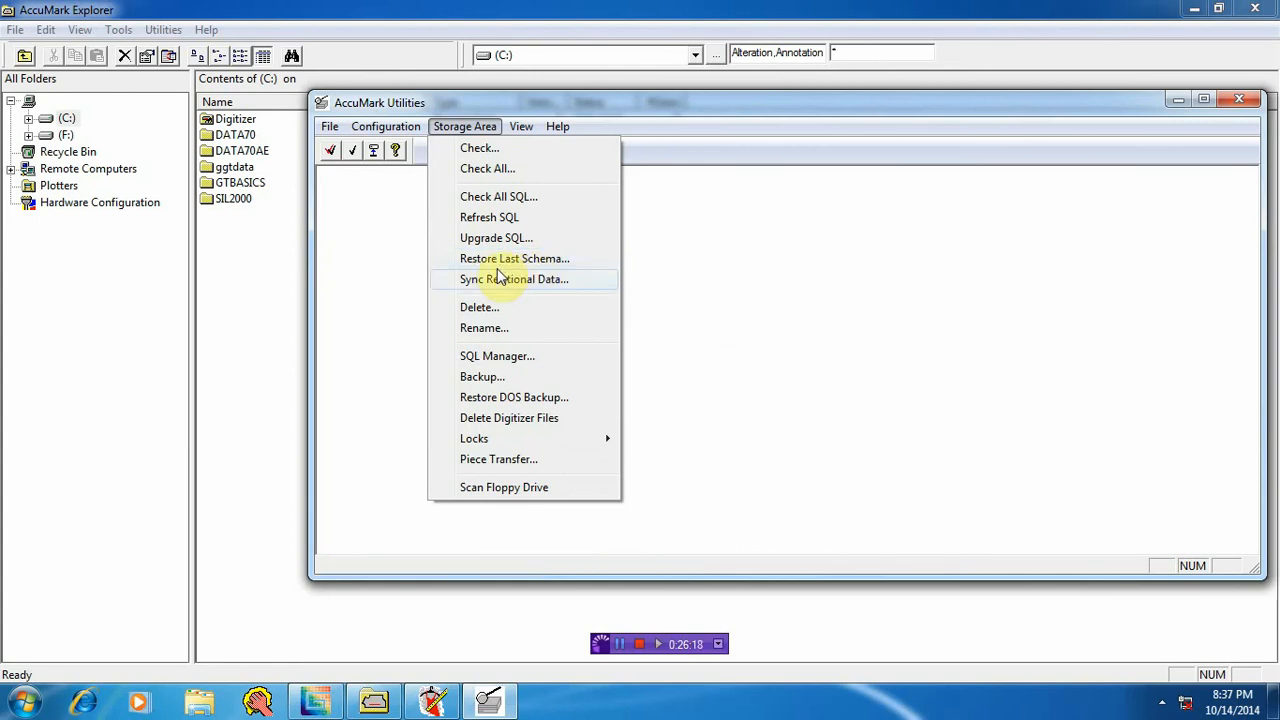
click(562, 262)
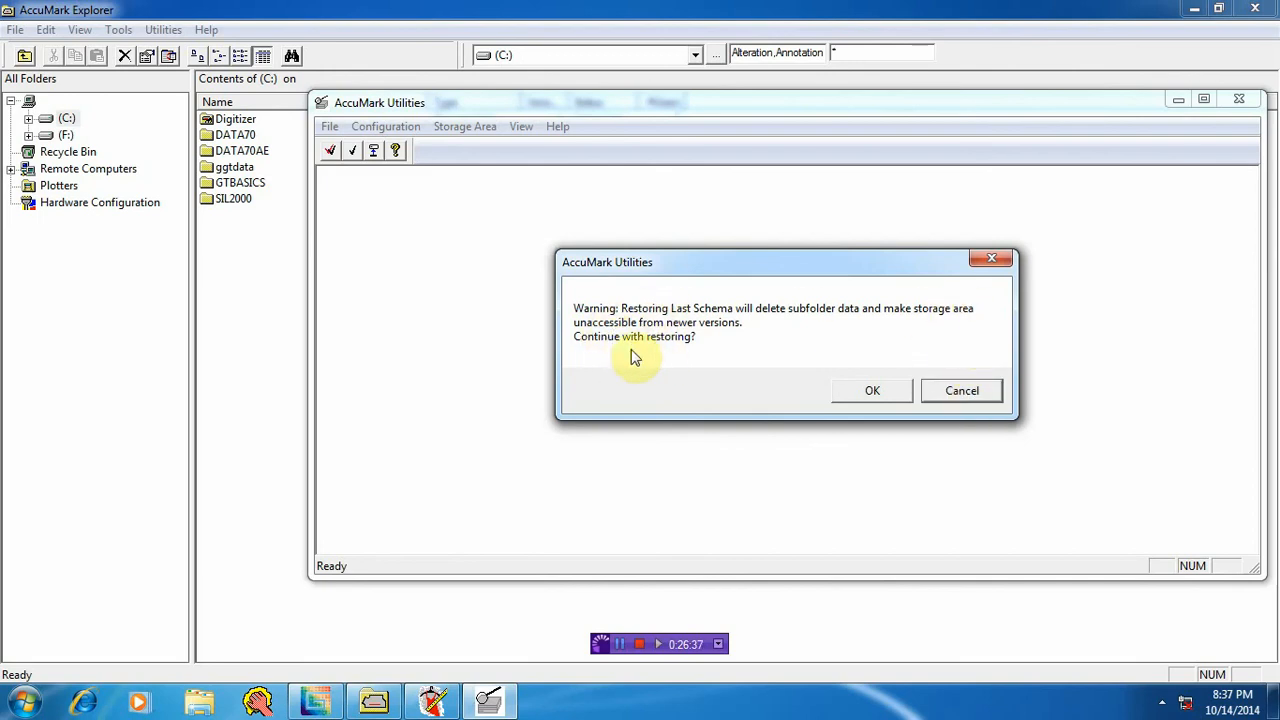
click(895, 399)
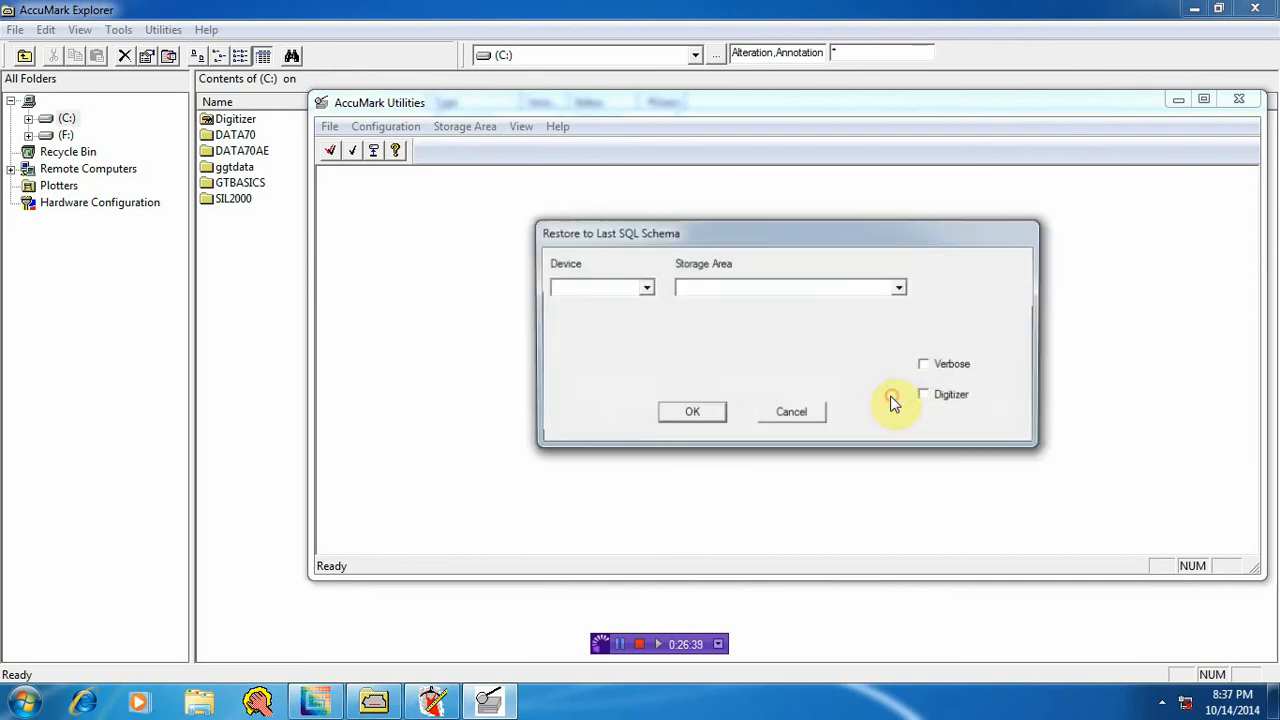
click(645, 289)
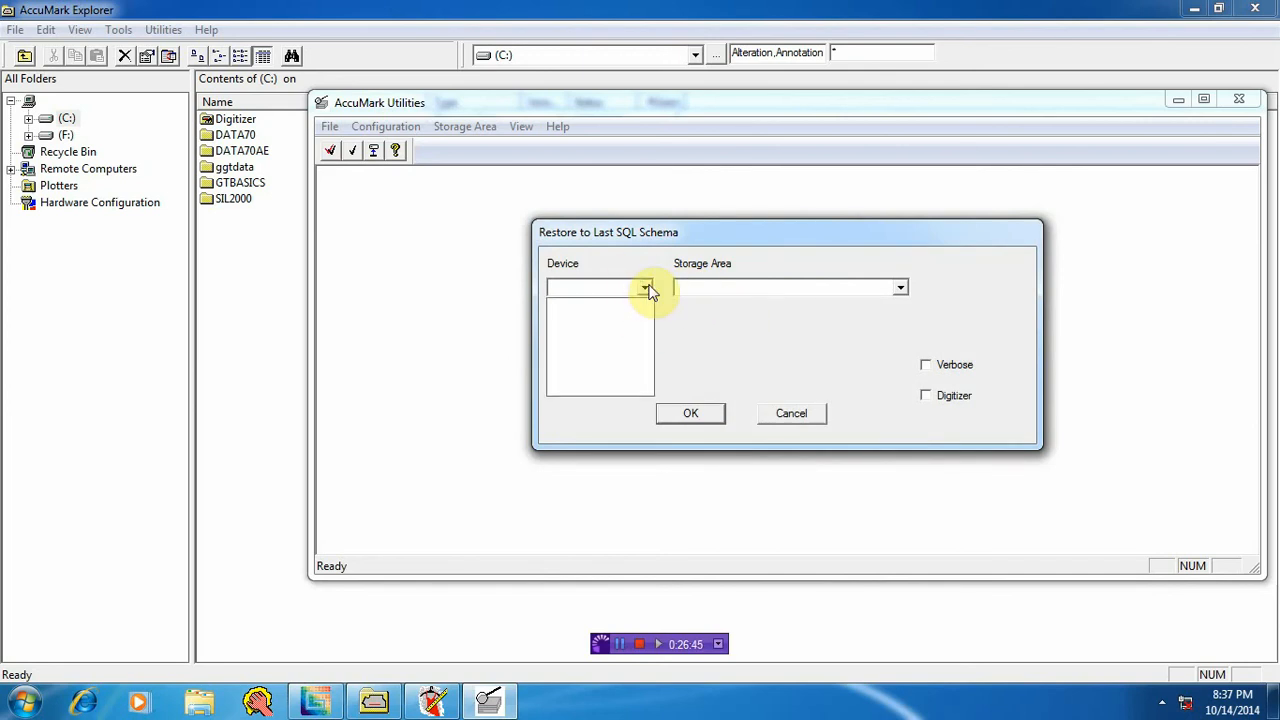
click(648, 290)
click(791, 413)
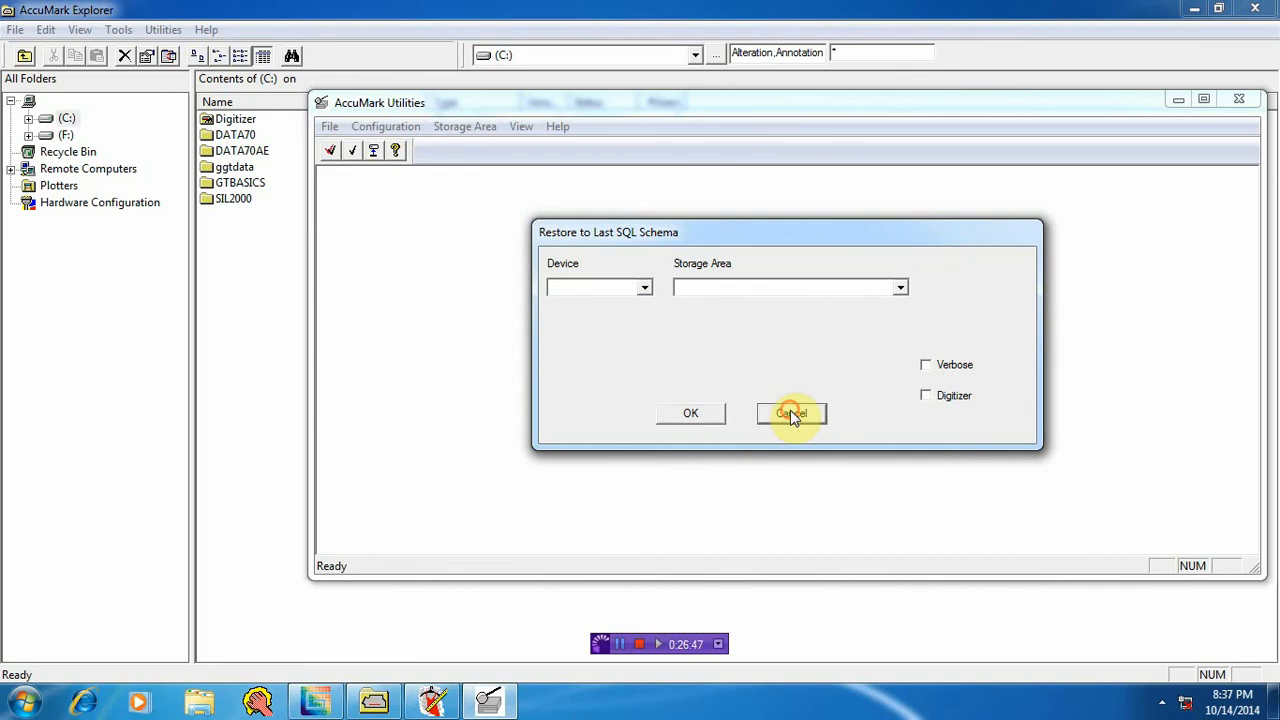
click(463, 134)
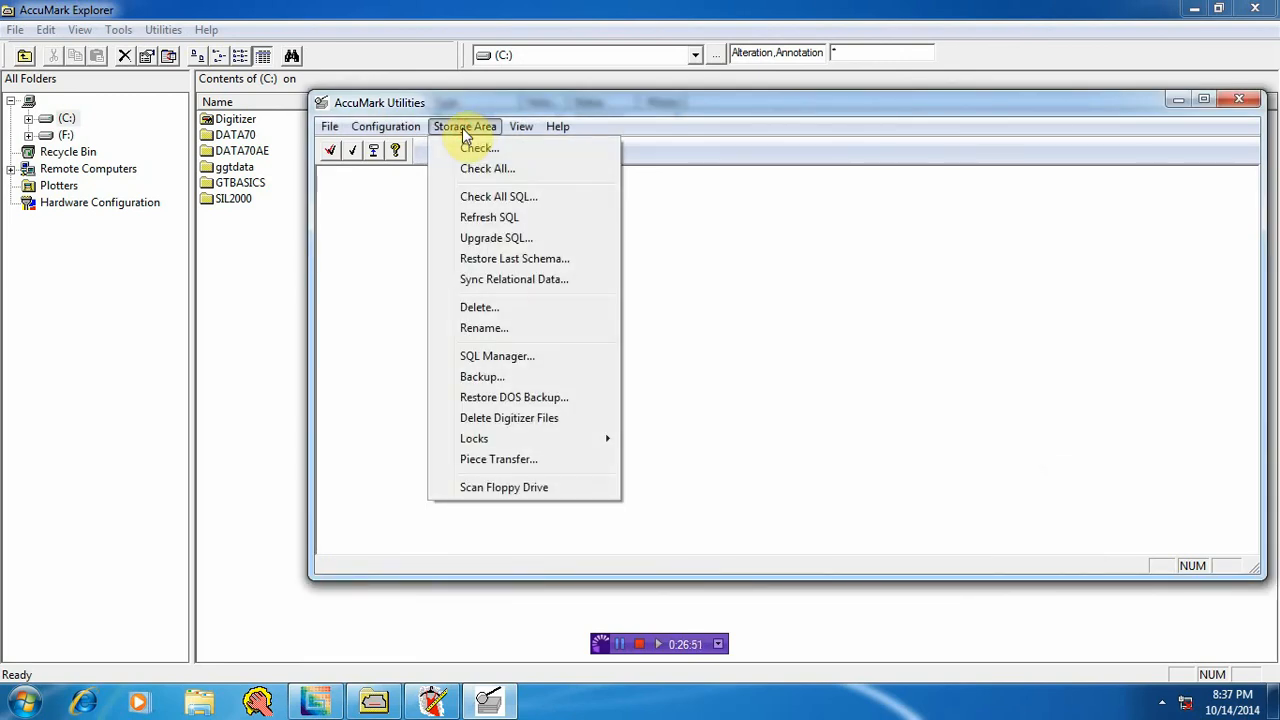
mouse_move(521, 126)
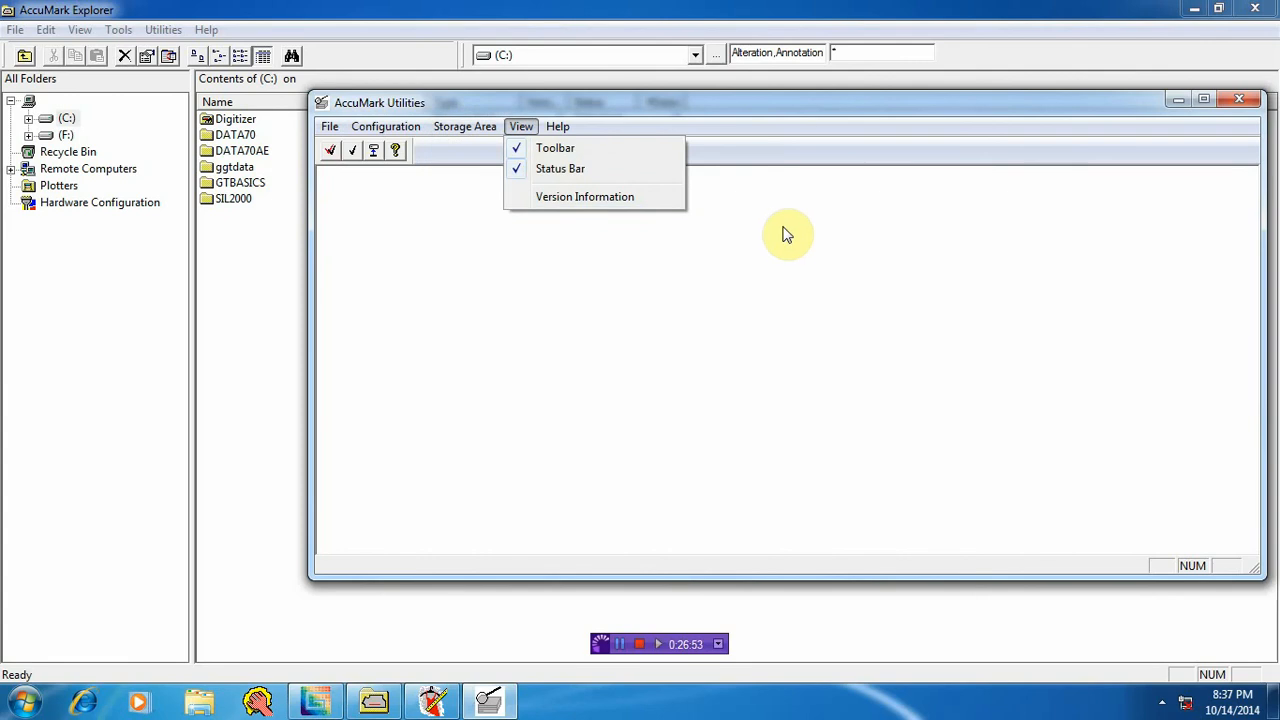
Step: Open the DATA70 storage area on C: and view the P-PIECE-PLOT, P-USER-ENVIRON and P-LAYRULE-SRCH tables, closing each one
double_click(235, 134)
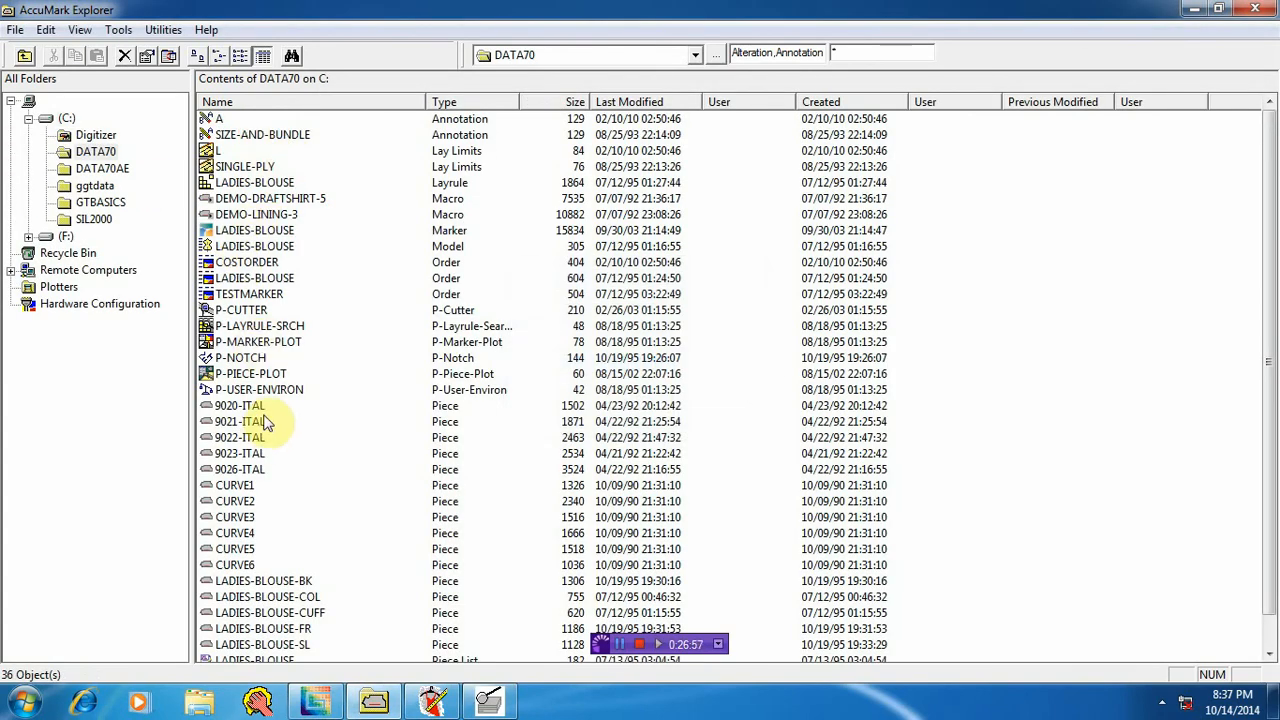
click(258, 375)
double_click(527, 380)
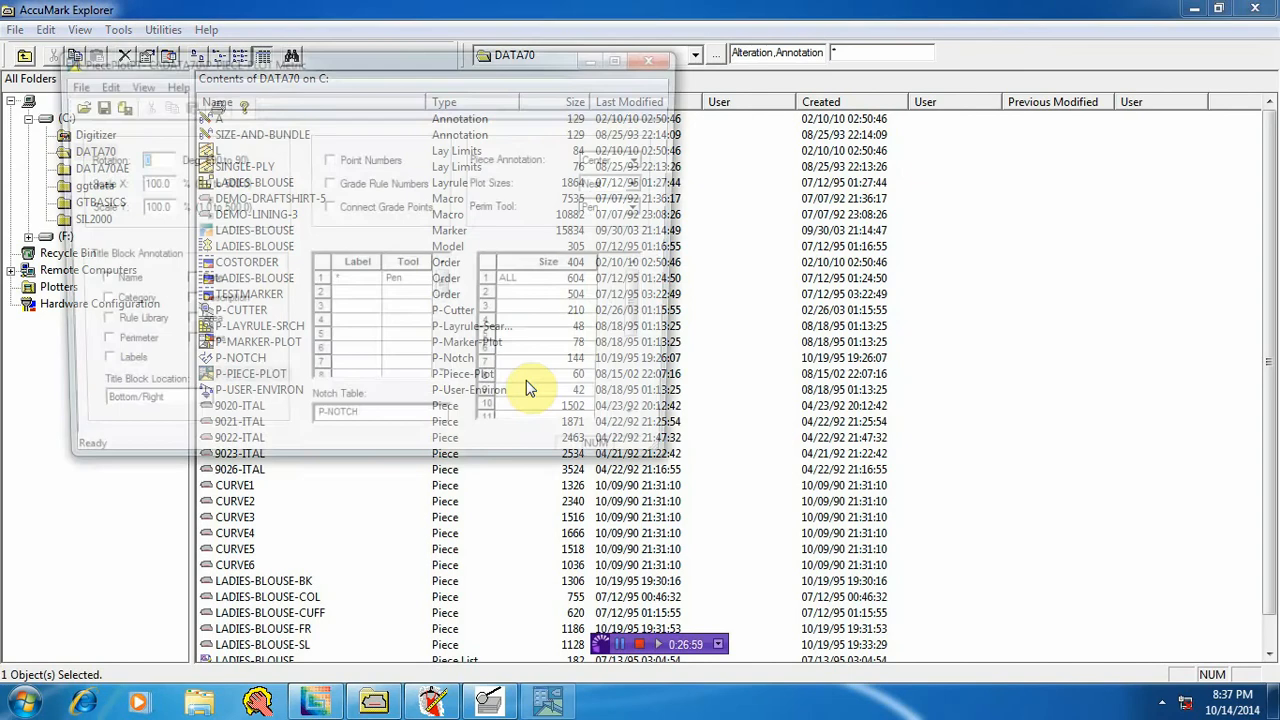
click(660, 57)
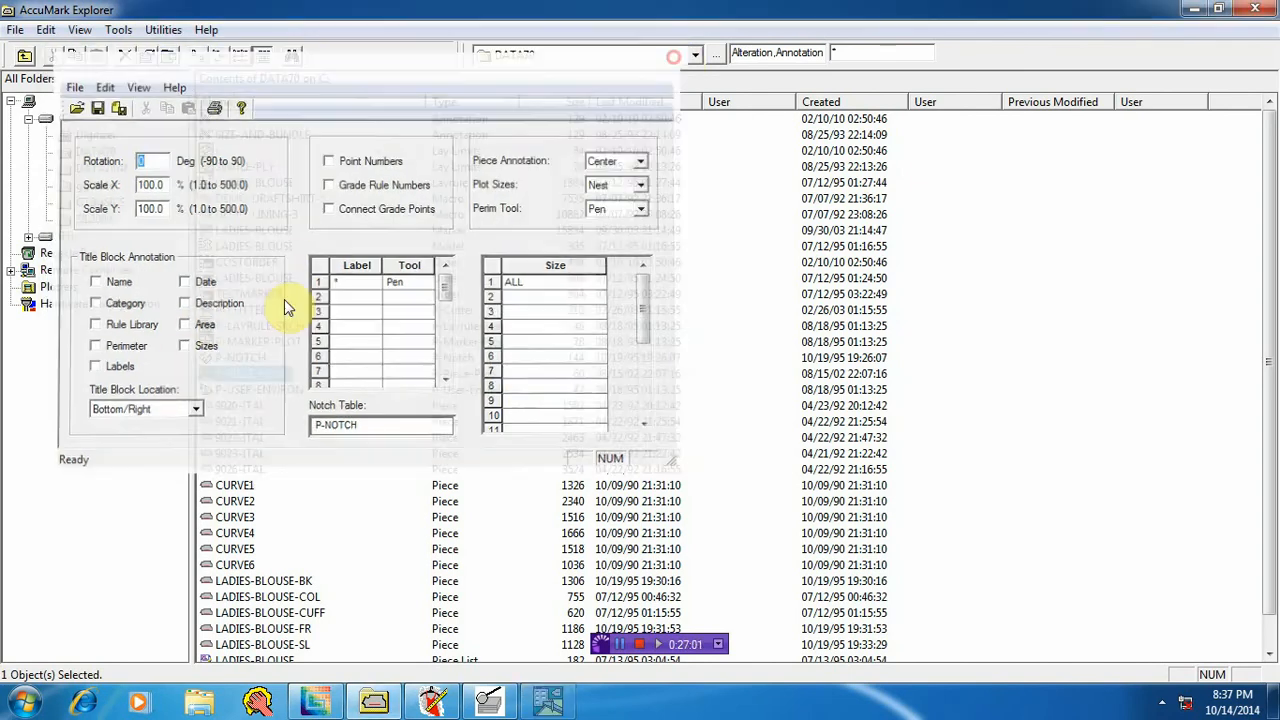
click(265, 390)
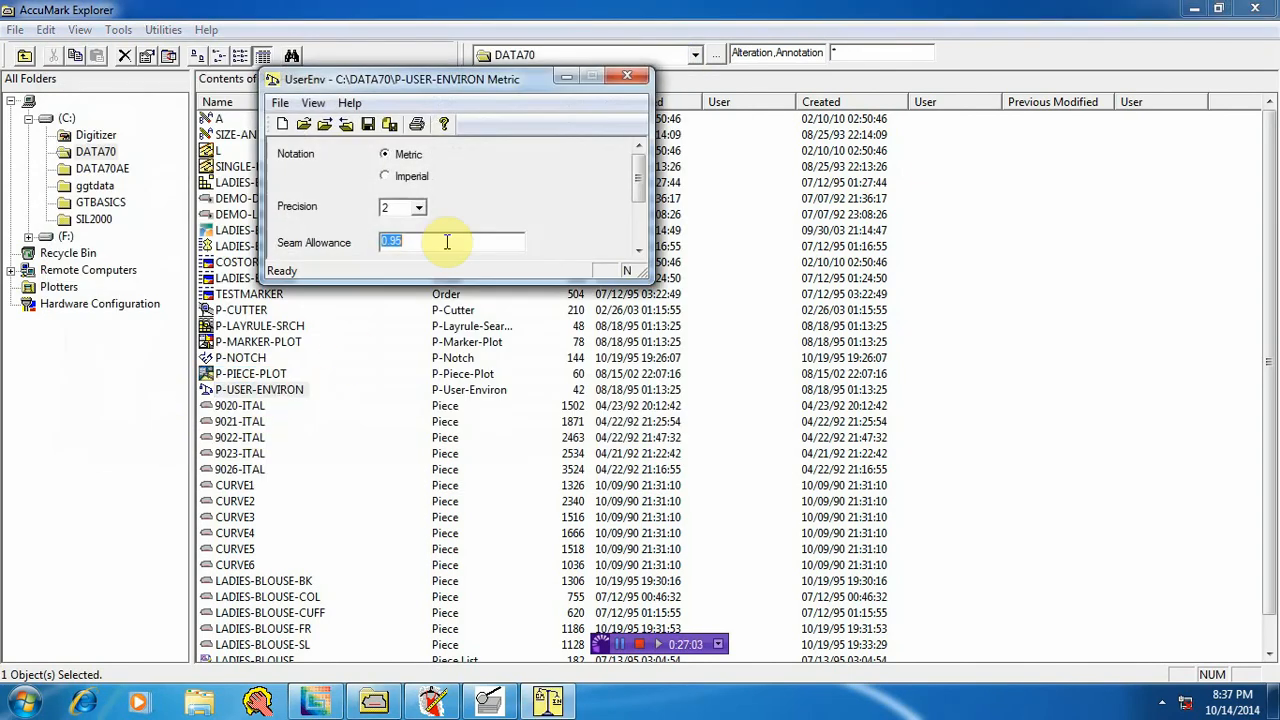
click(633, 78)
click(248, 325)
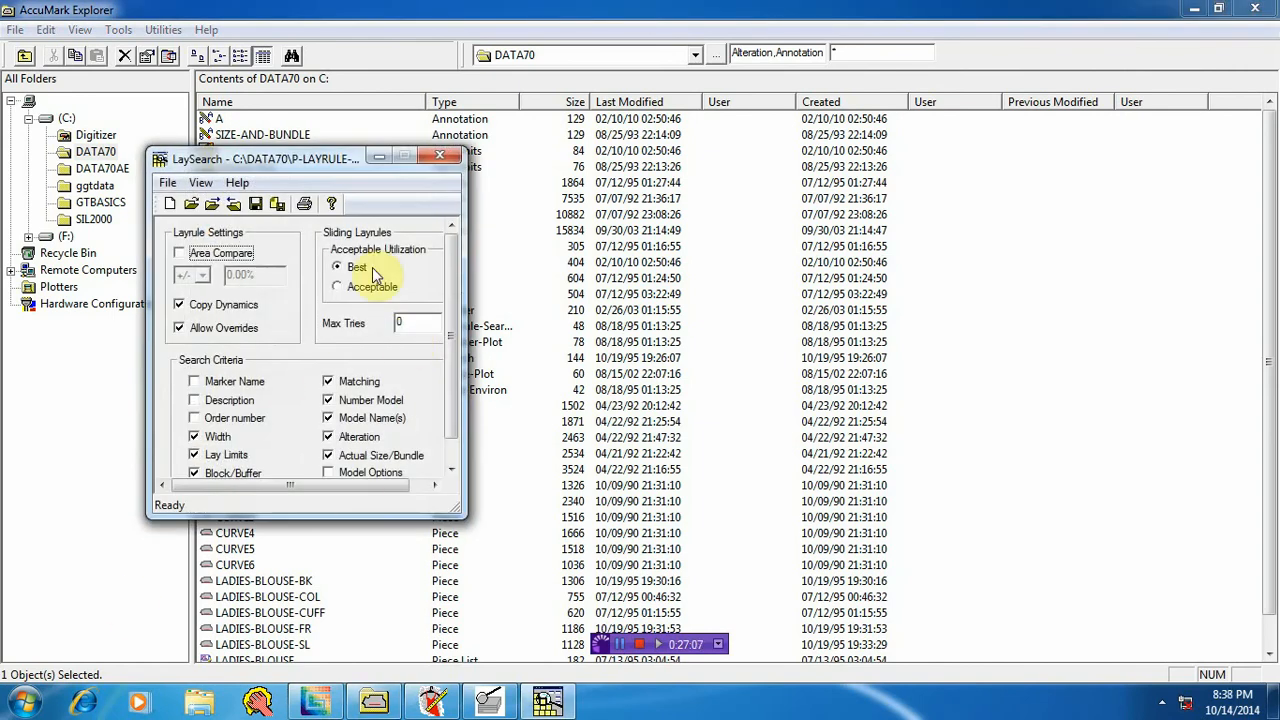
click(452, 153)
Step: In AccuMark Utilities, run Restore Last Schema past its warning, view the device and storage area choices, and confirm with both left blank
click(489, 703)
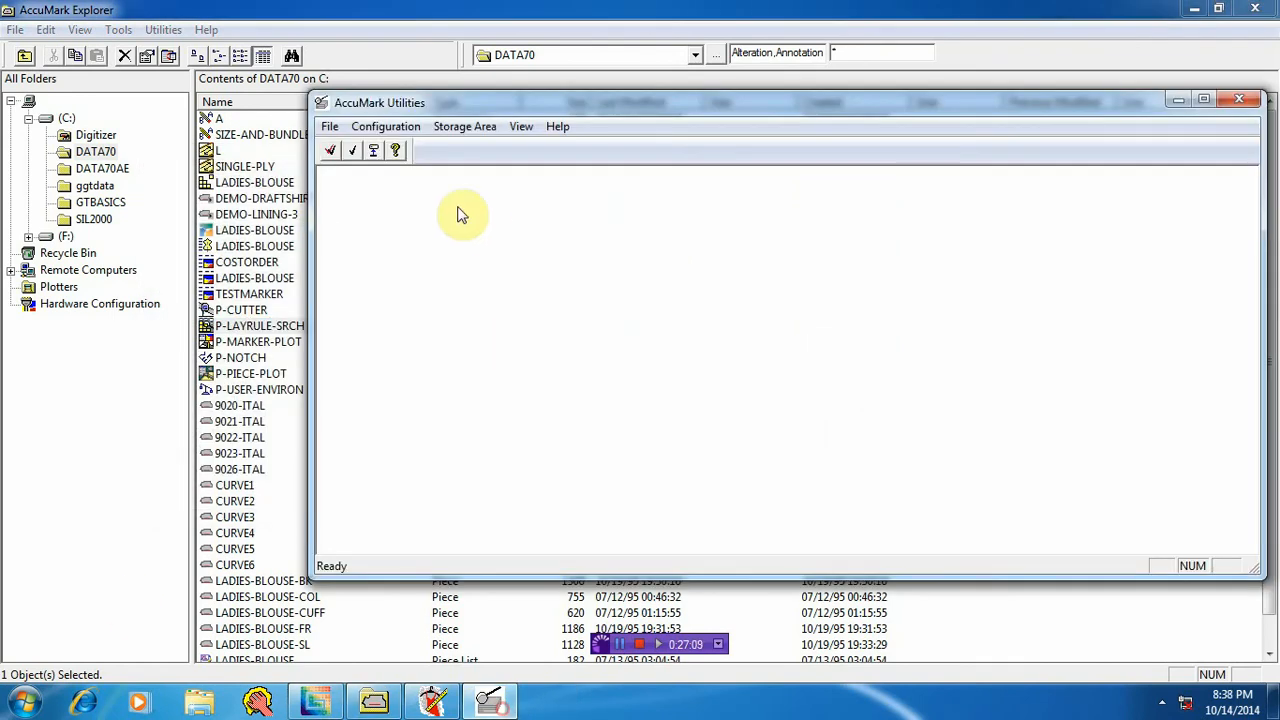
click(462, 127)
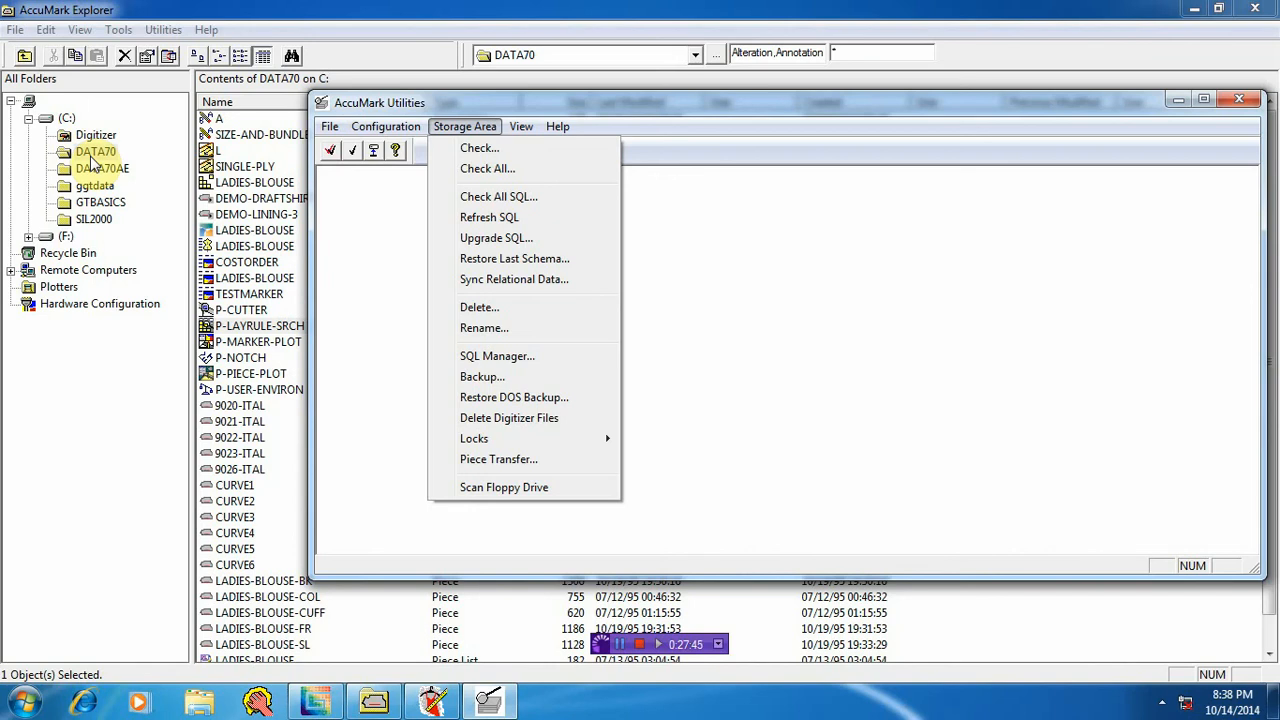
click(523, 262)
click(851, 396)
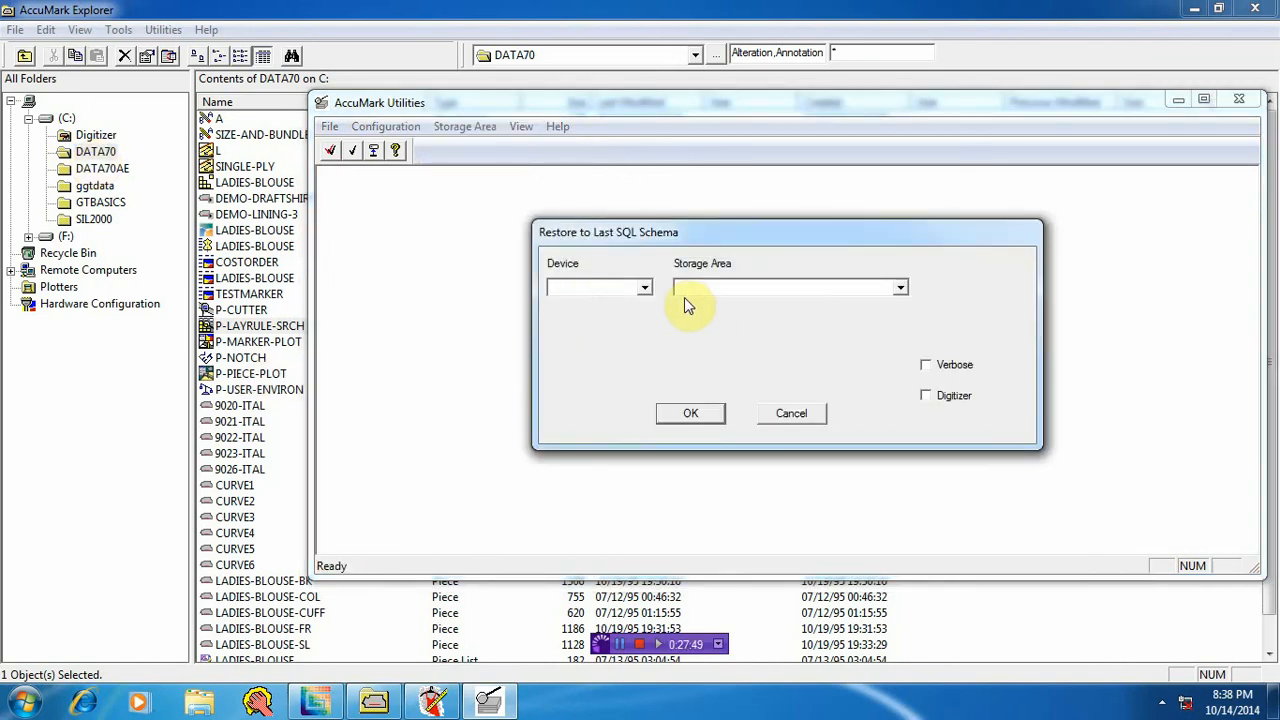
click(643, 290)
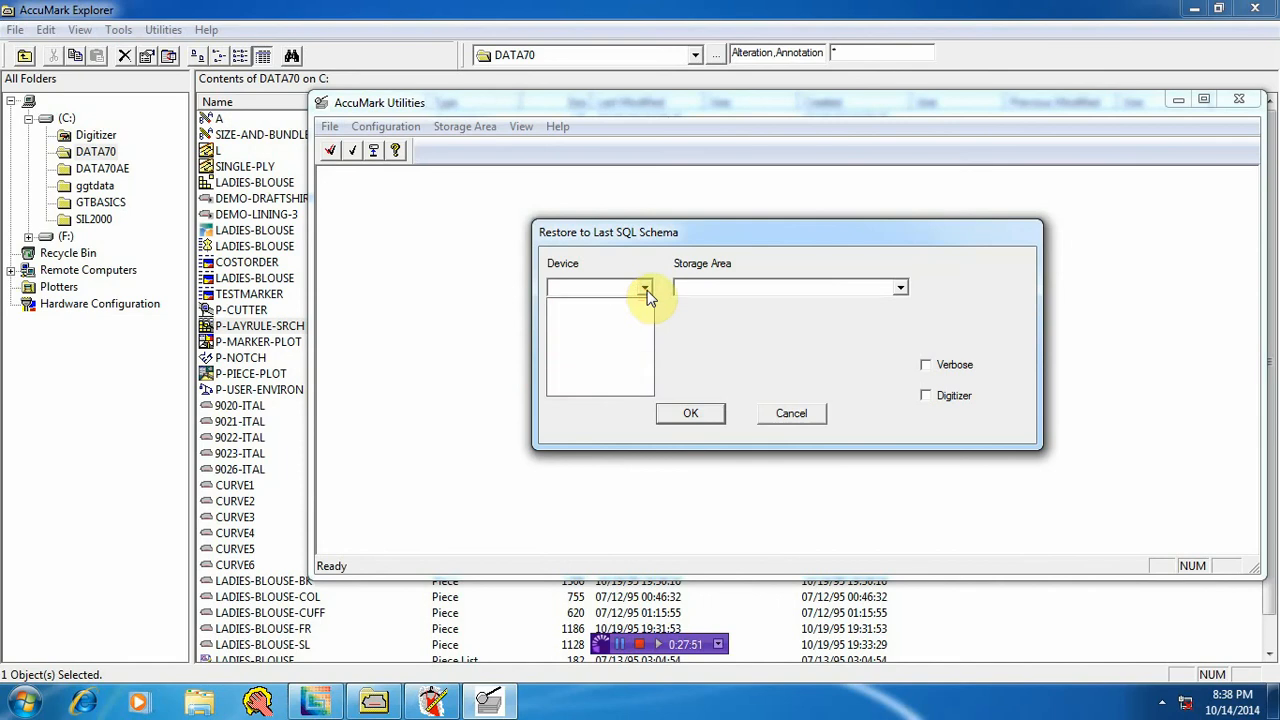
click(643, 290)
click(900, 289)
click(901, 289)
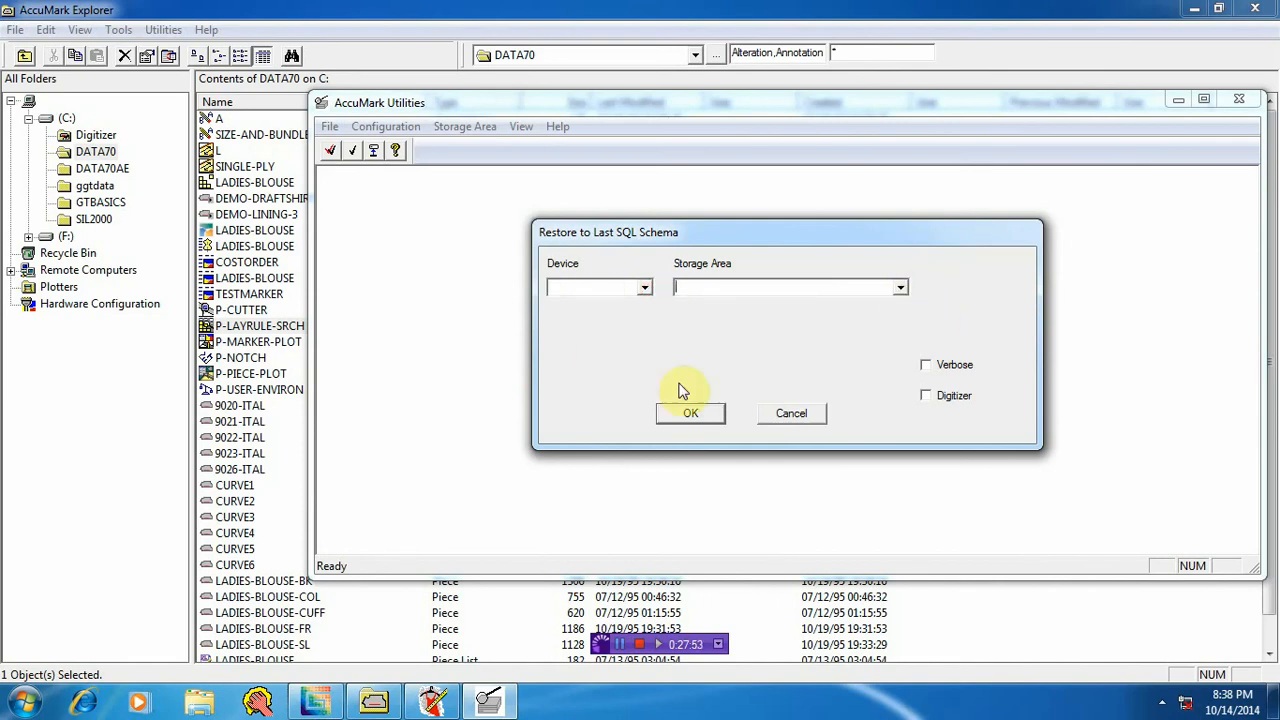
click(690, 414)
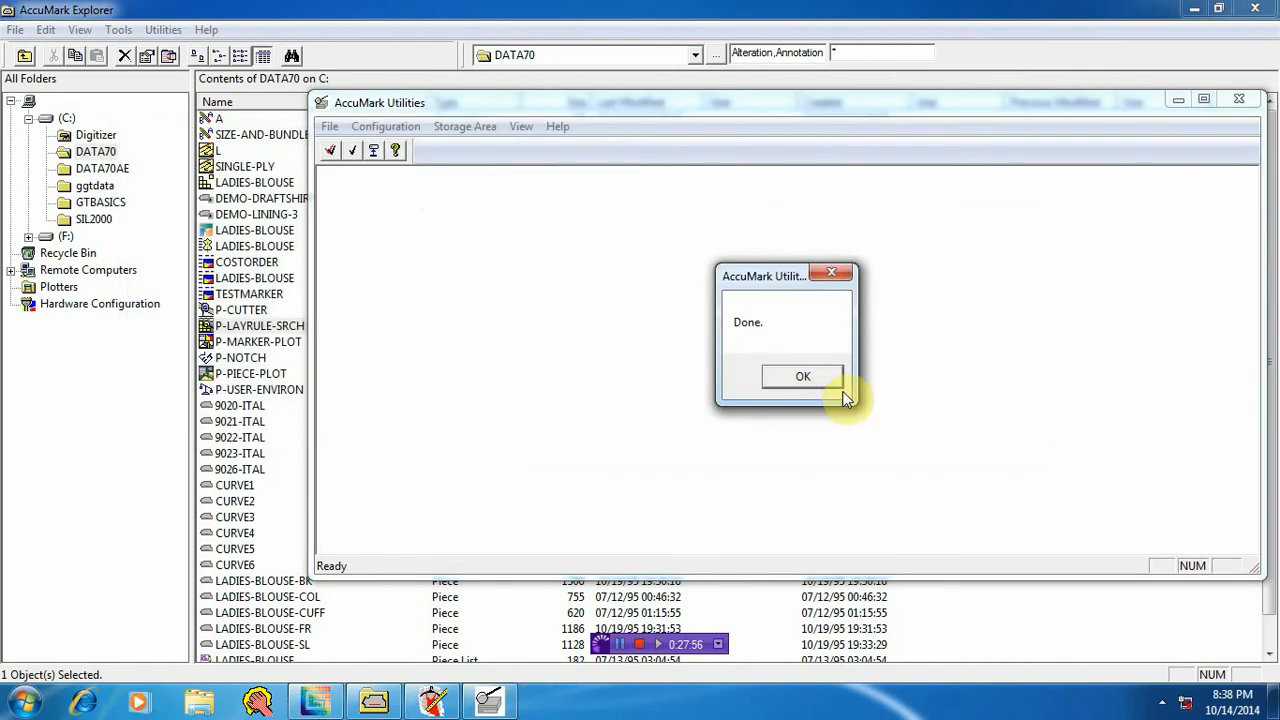
click(806, 370)
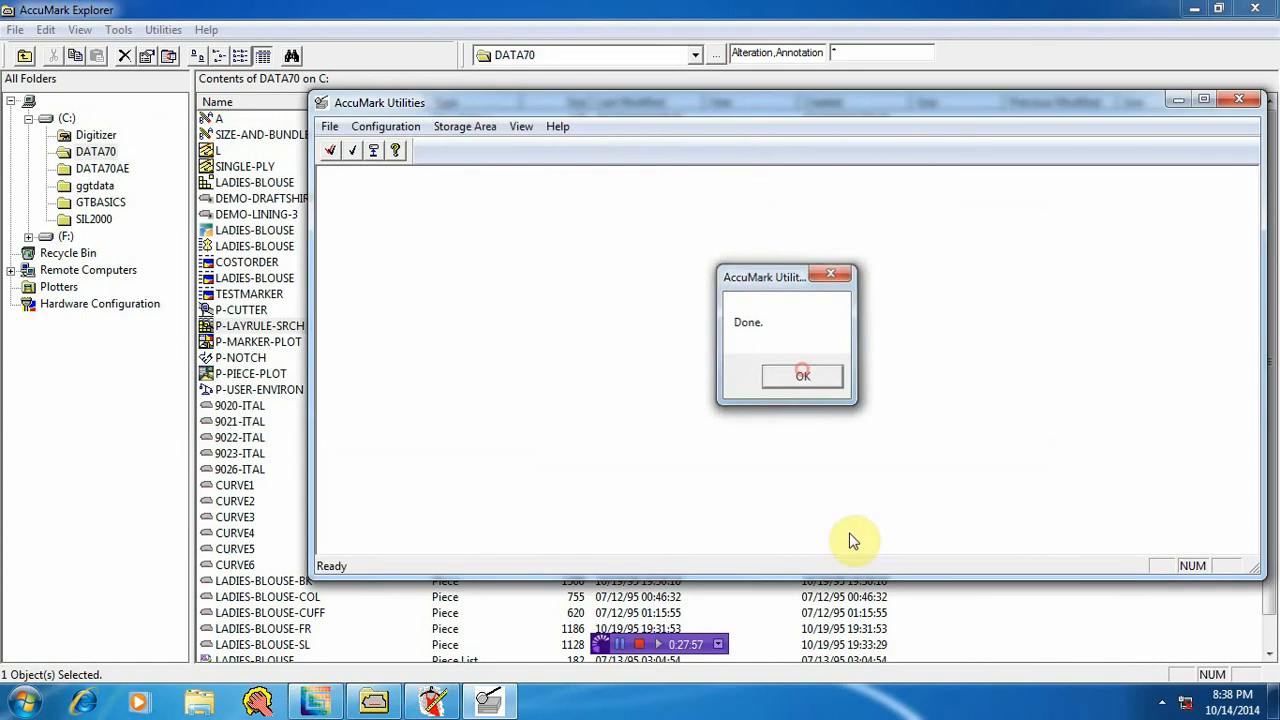
Step: Open Sync Relational Data, look over its device and storage area options, and cancel it
click(480, 131)
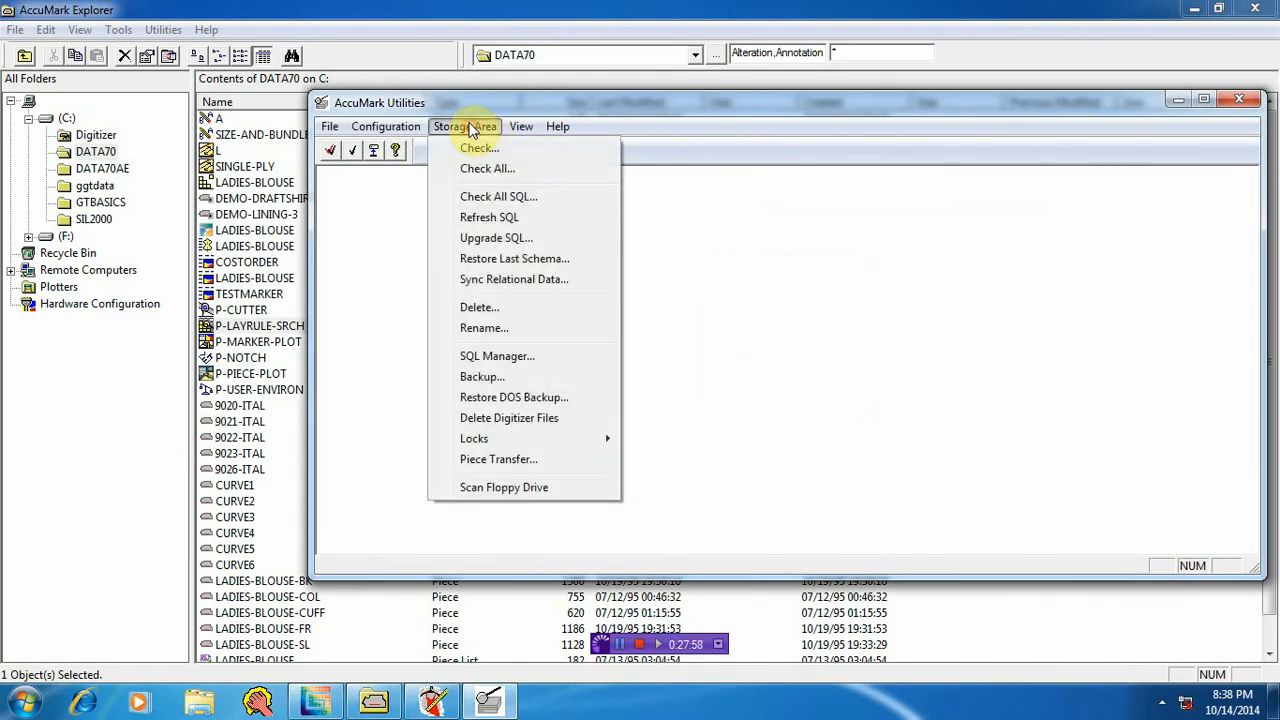
click(556, 281)
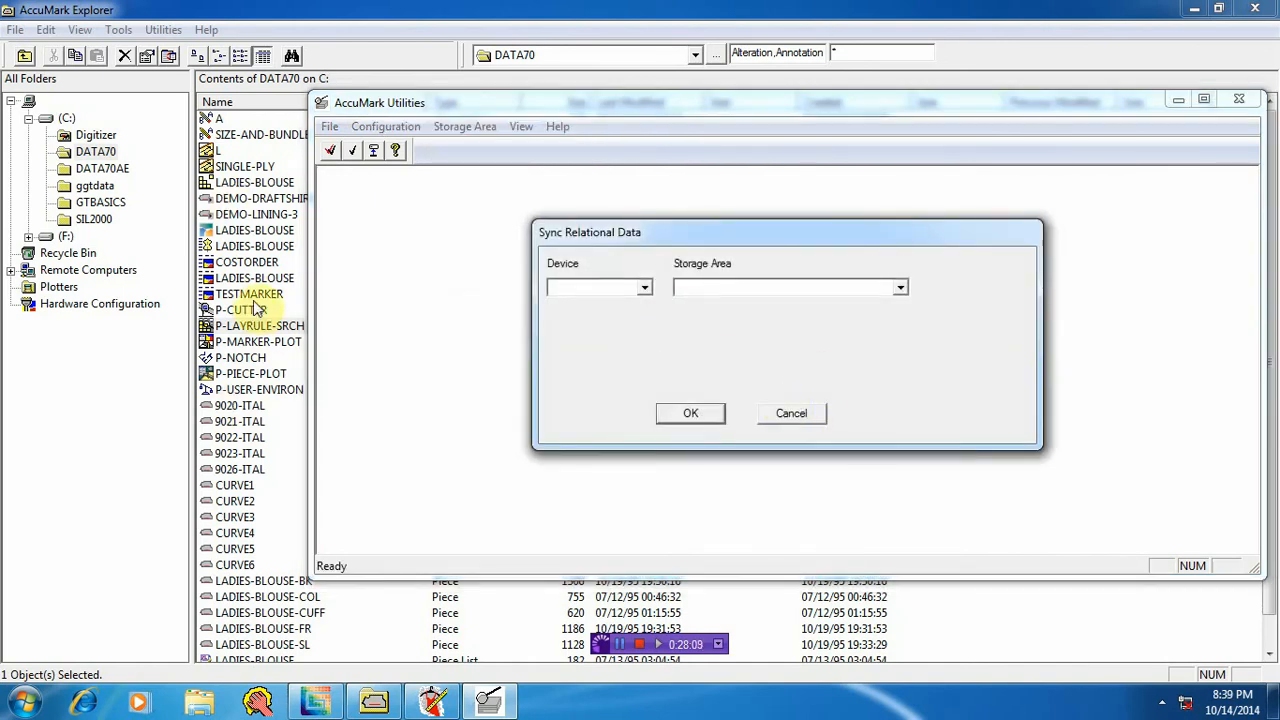
click(793, 415)
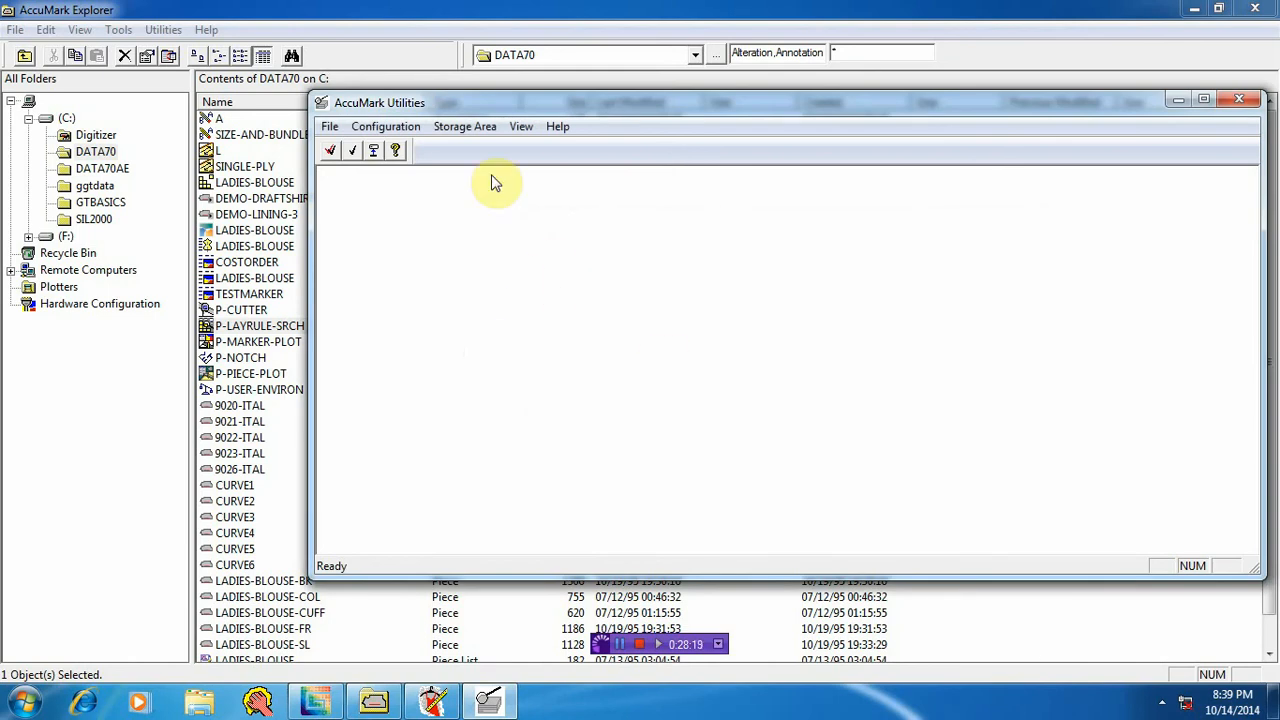
Step: Open Delete Storage Area, review devices D:, E: and F: and the storage areas on F:, and cancel without deleting
click(463, 130)
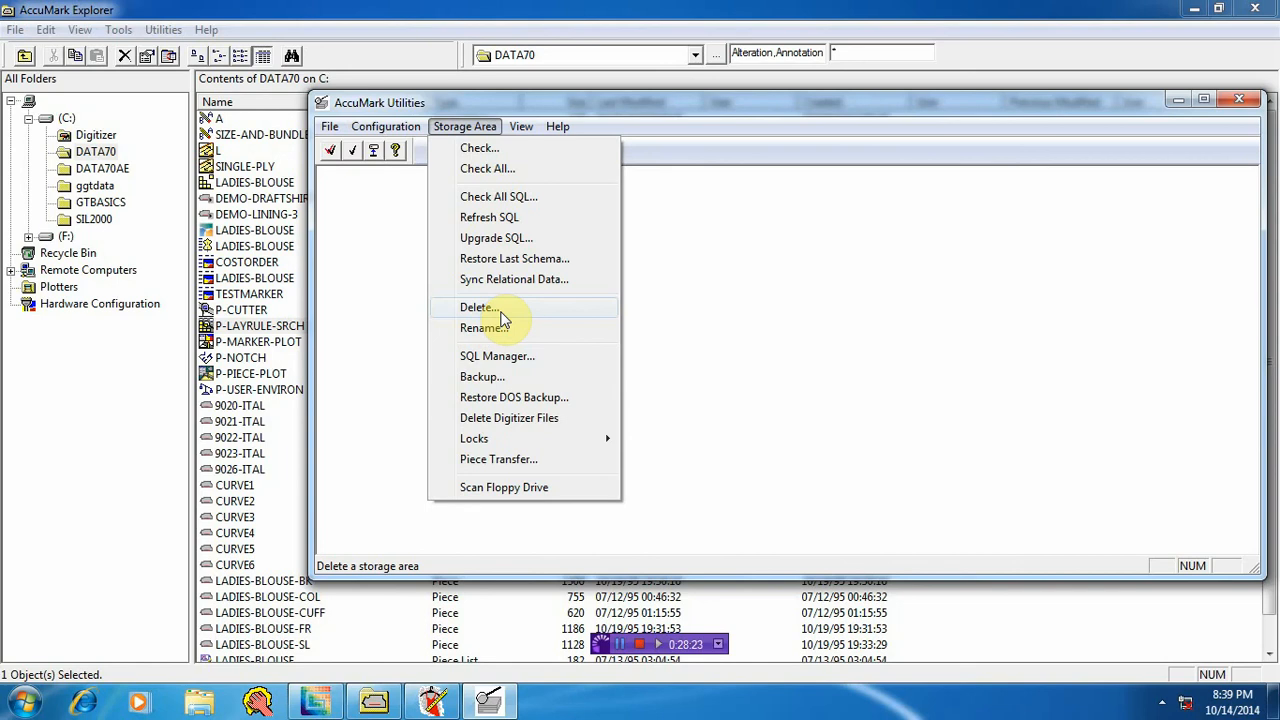
click(501, 310)
click(646, 290)
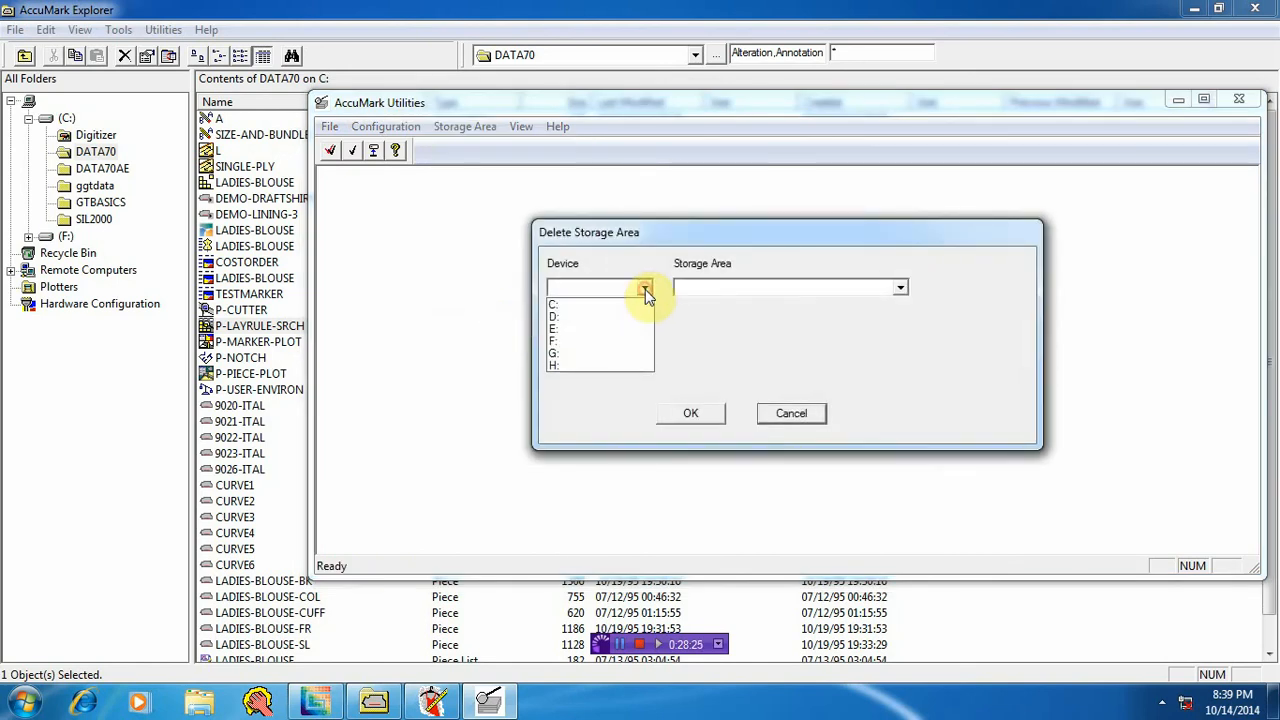
click(558, 322)
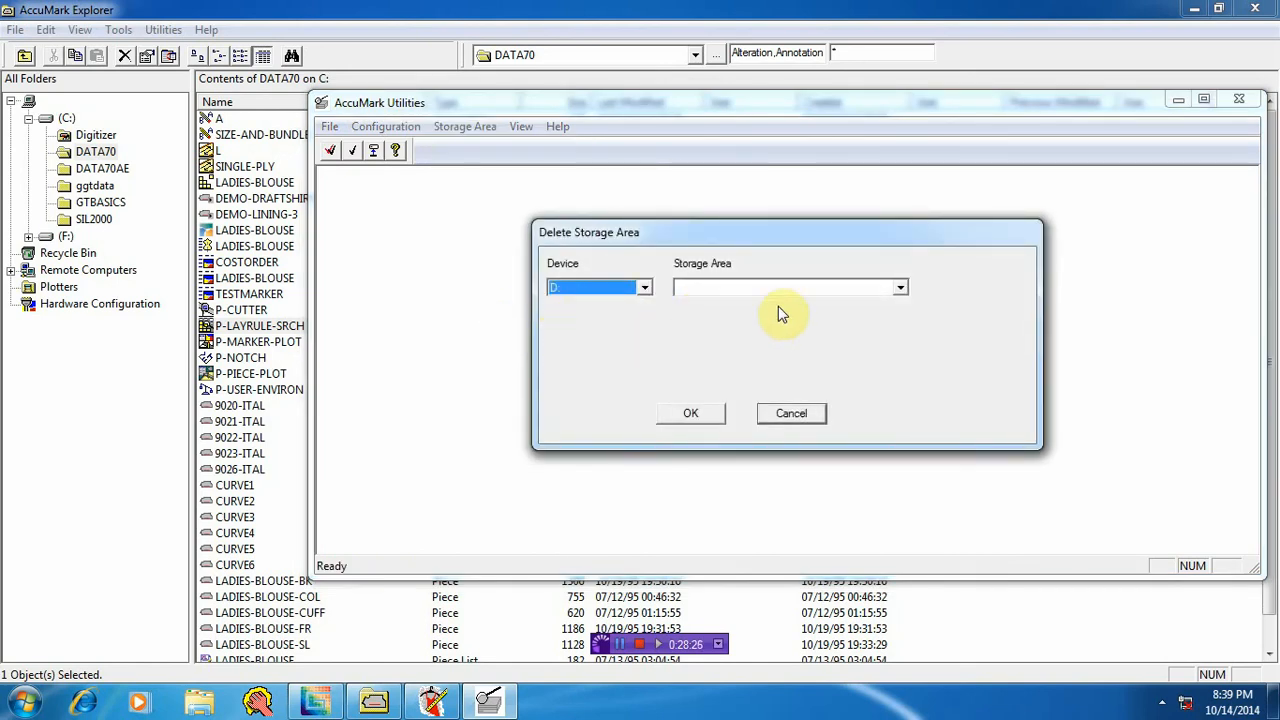
click(903, 297)
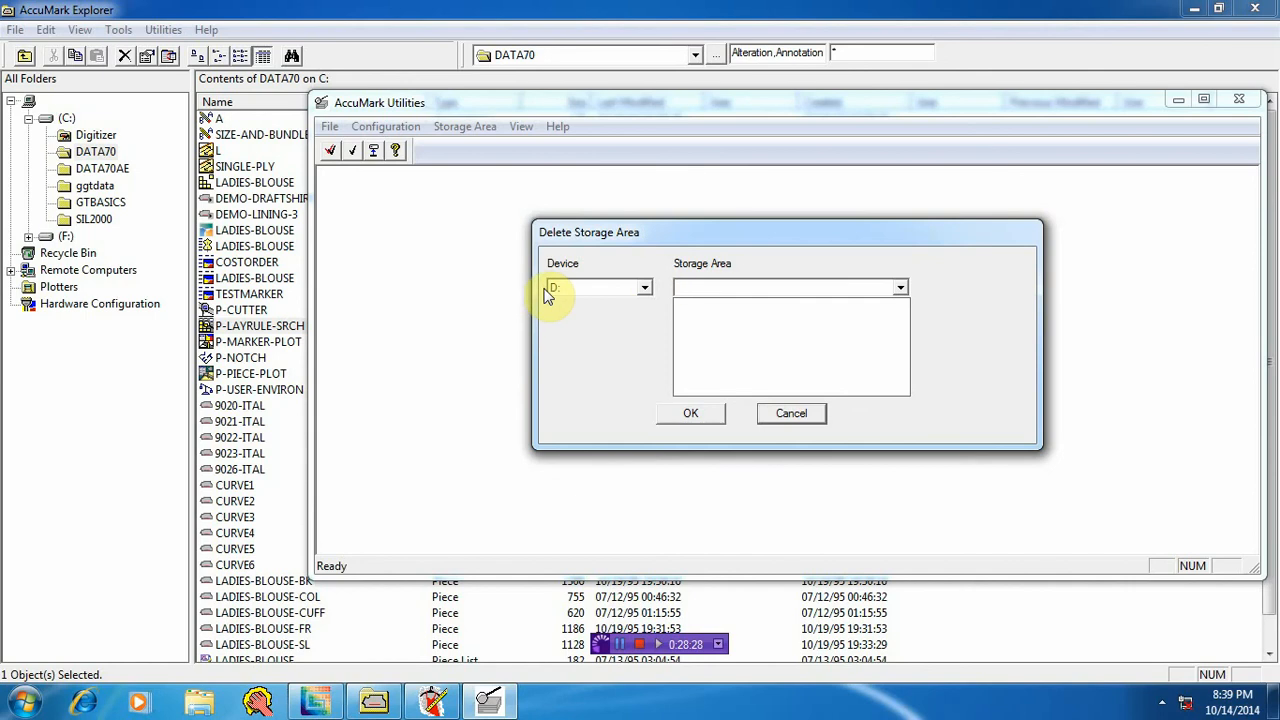
click(646, 289)
click(647, 289)
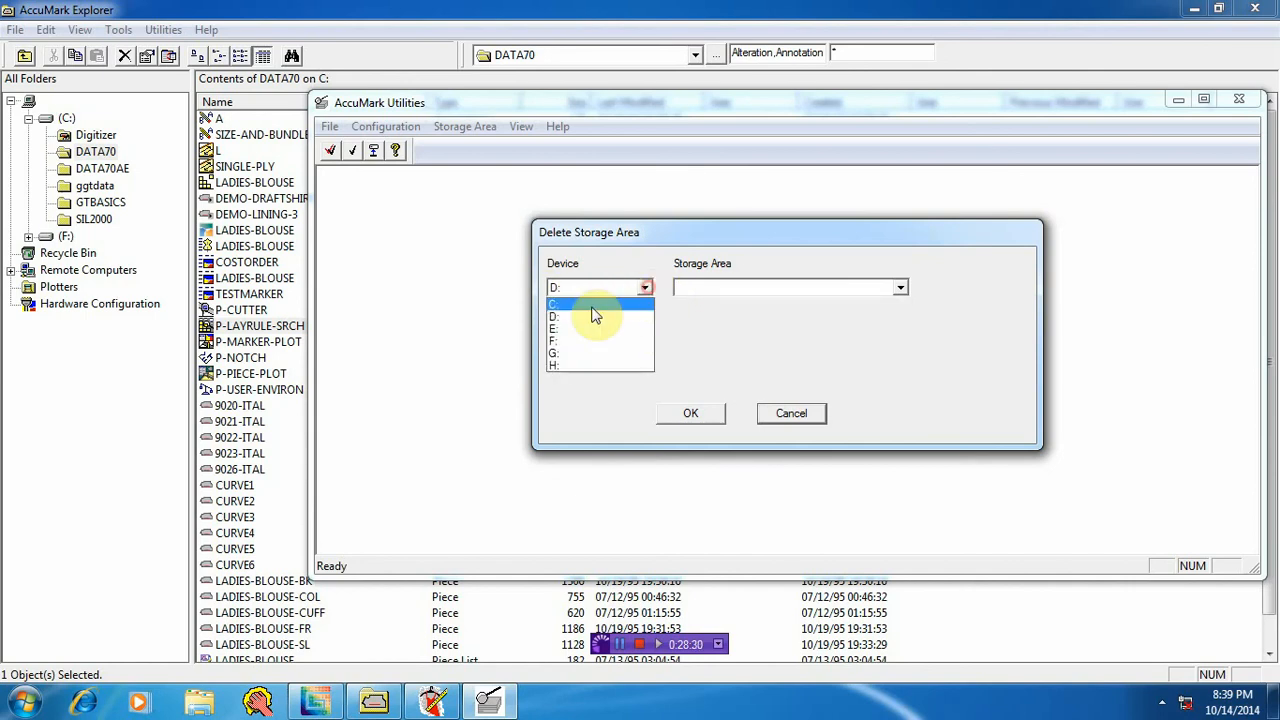
click(564, 331)
click(648, 290)
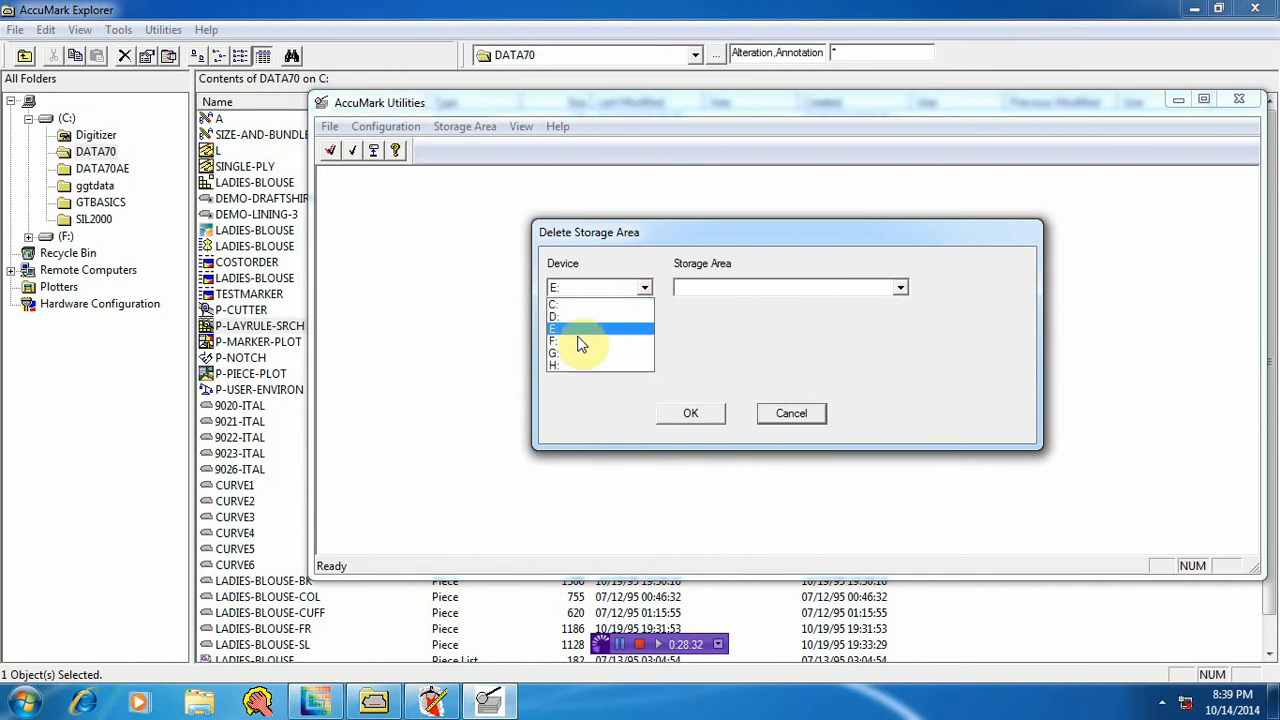
click(574, 340)
click(901, 289)
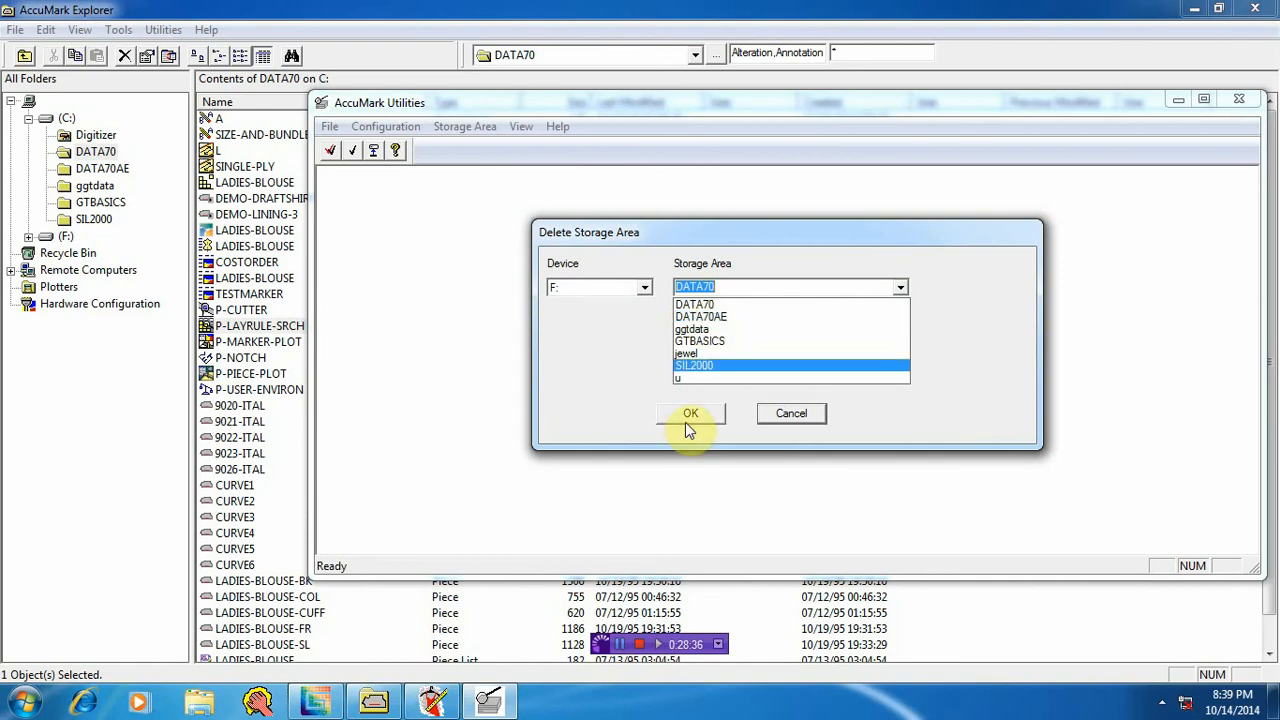
click(792, 414)
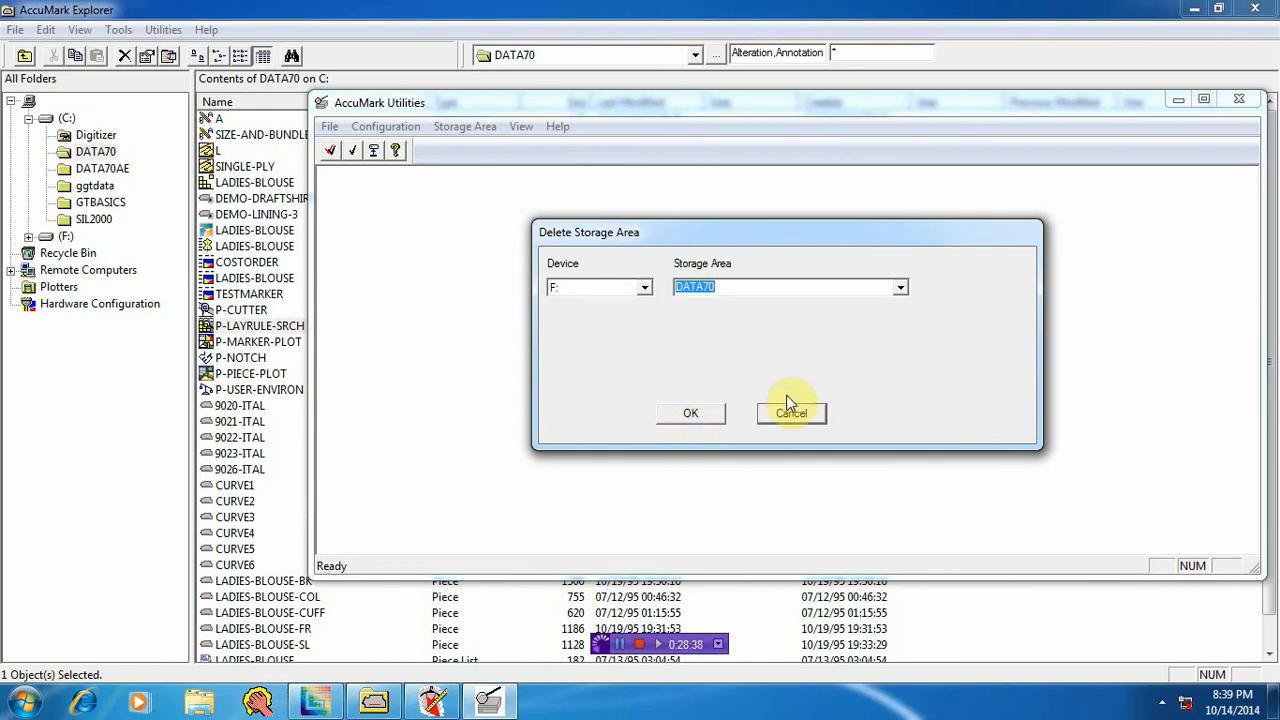
click(772, 410)
Step: In AccuMark Explorer, view the commands available for the ggtdata storage area on C: and return to AccuMark Utilities
right_click(90, 187)
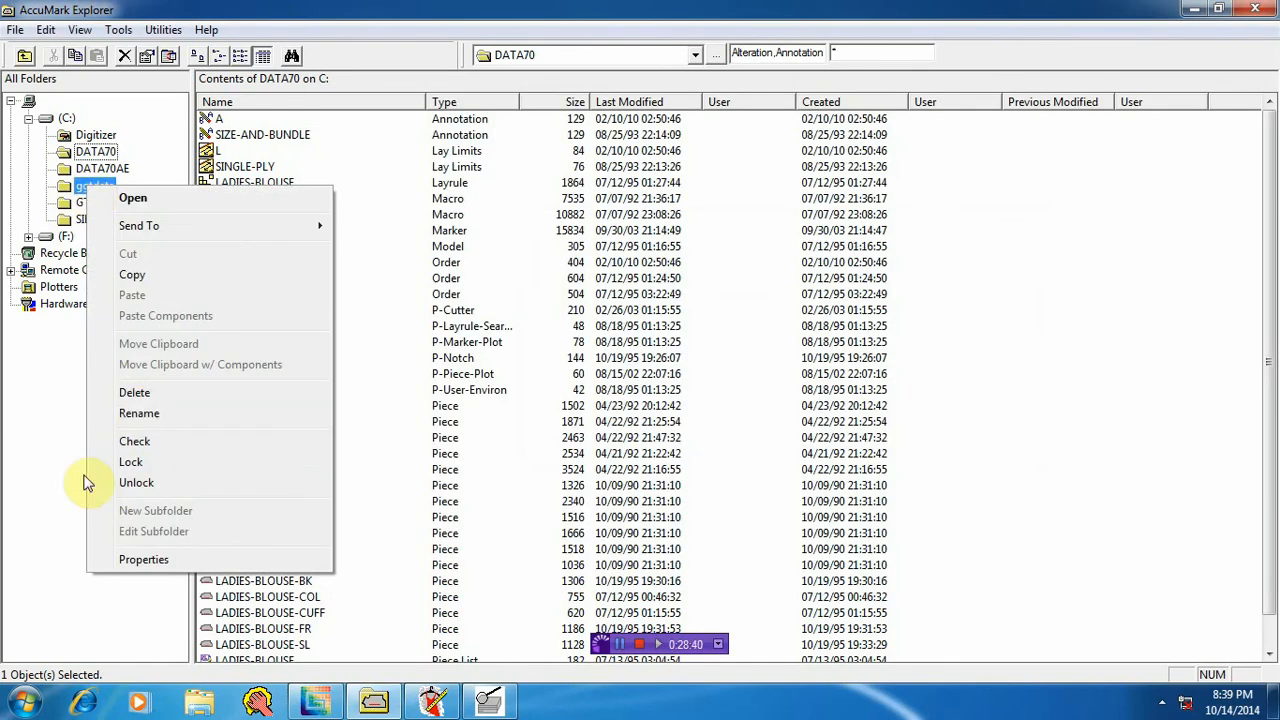
click(398, 288)
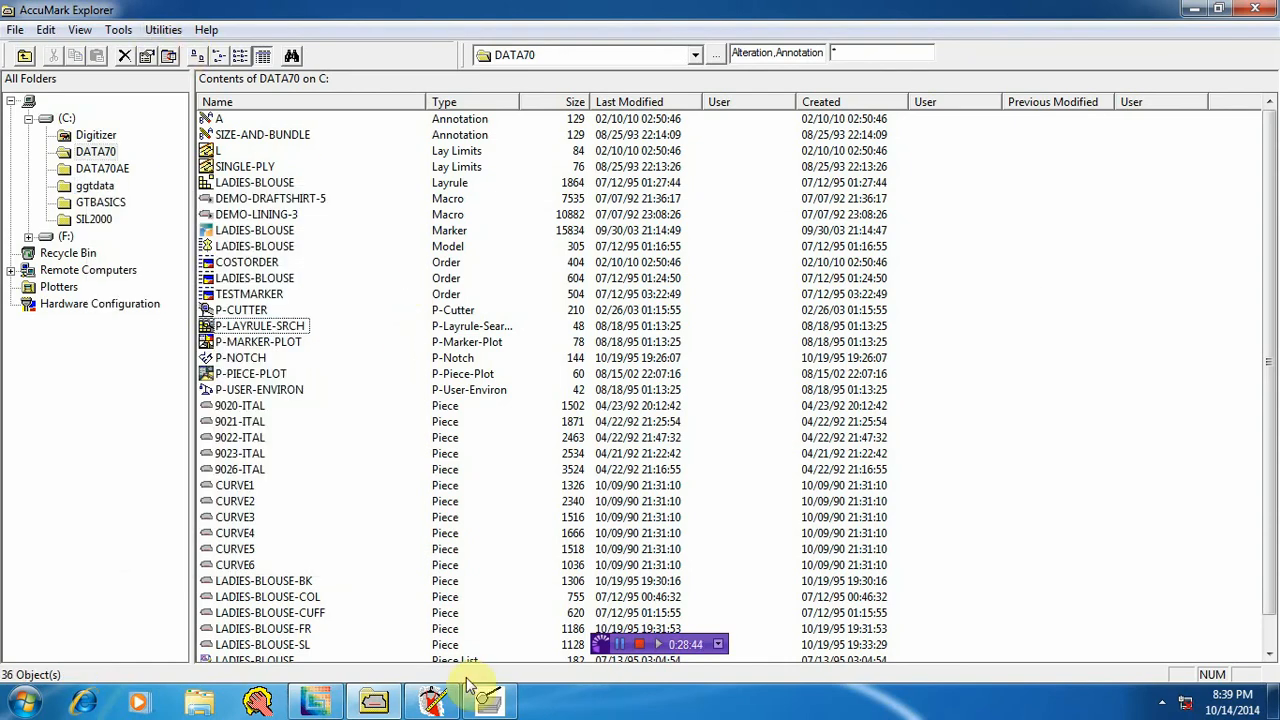
click(489, 702)
Step: Call up SQL Manager for the storage areas, view the SQL Support settings from Queue Submit, and close both windows
click(465, 126)
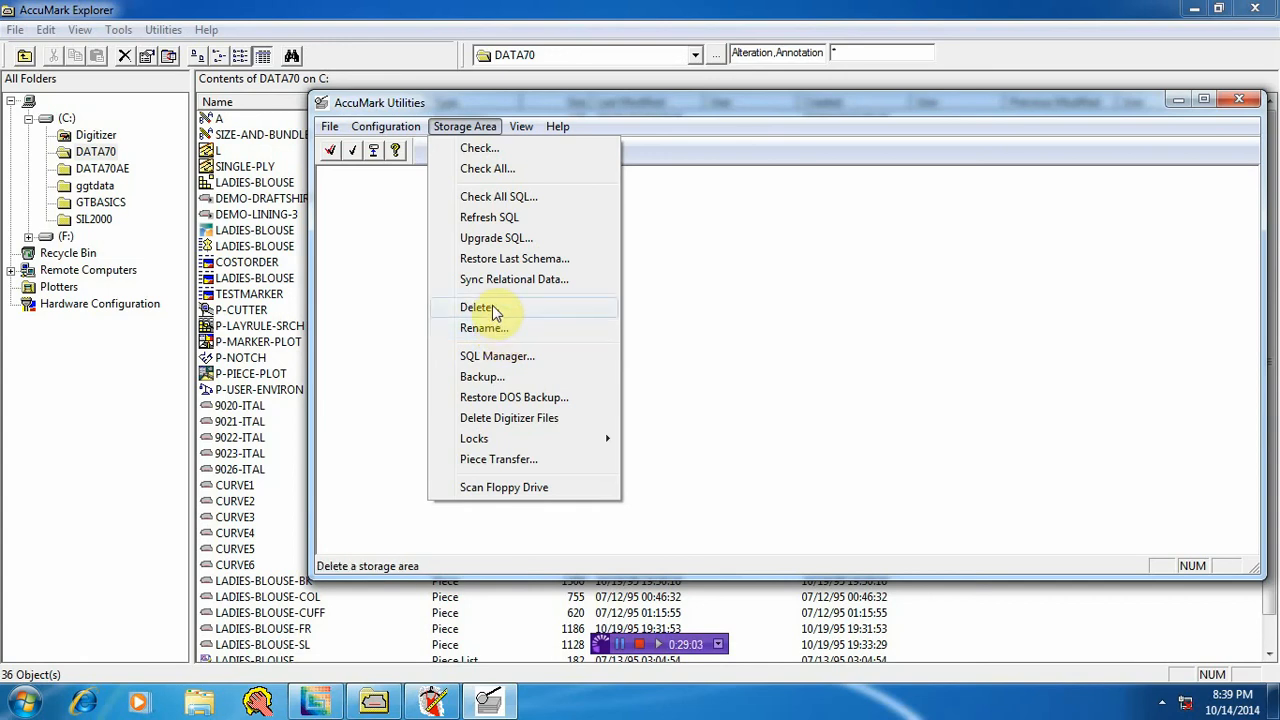
click(500, 362)
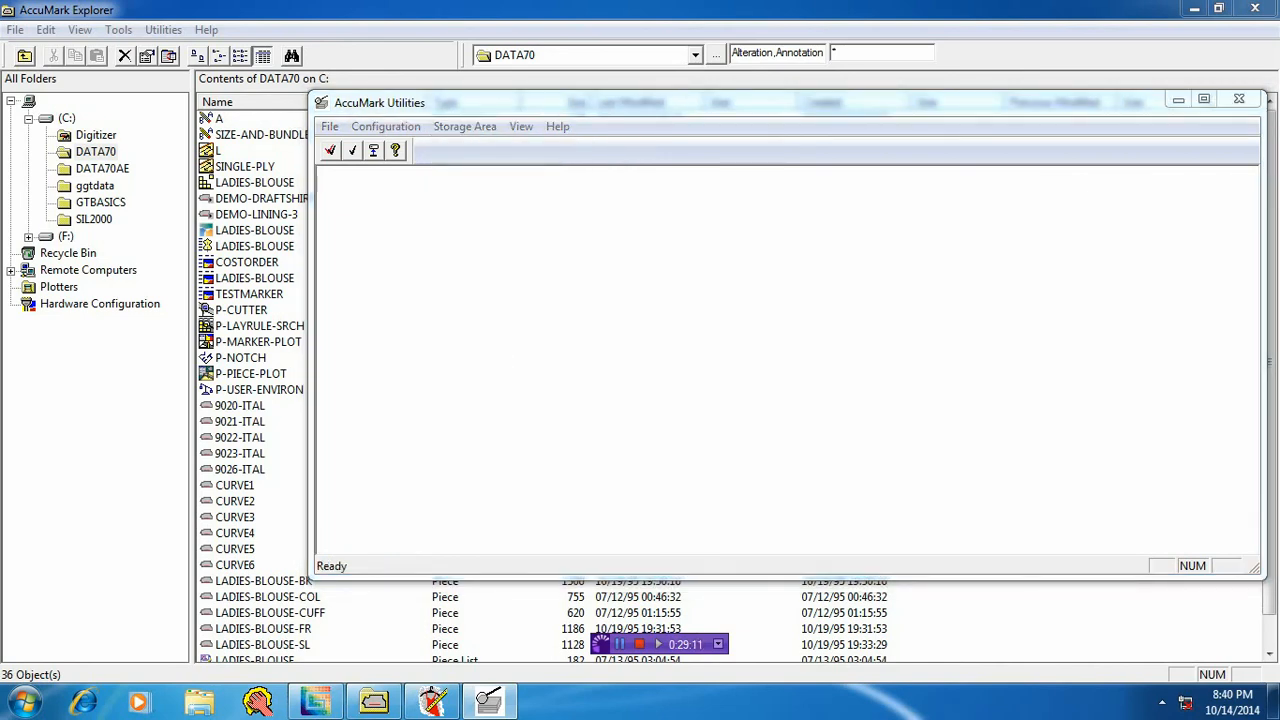
click(24, 703)
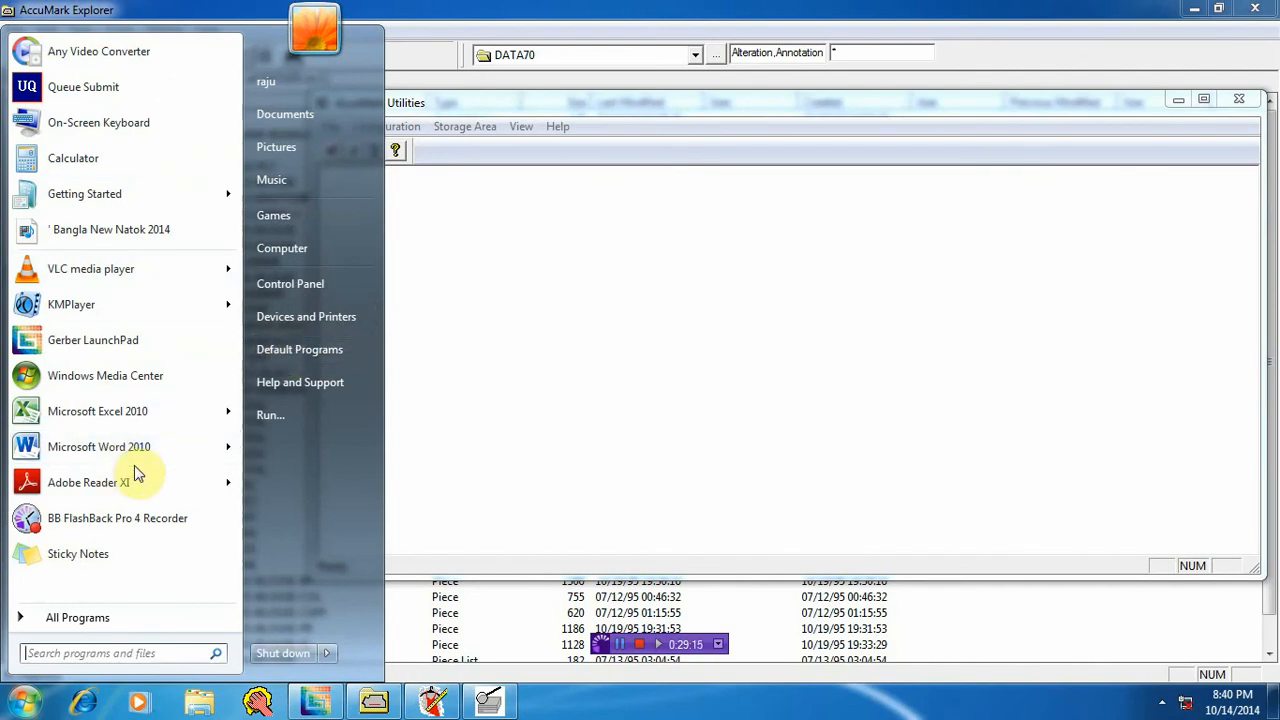
click(100, 88)
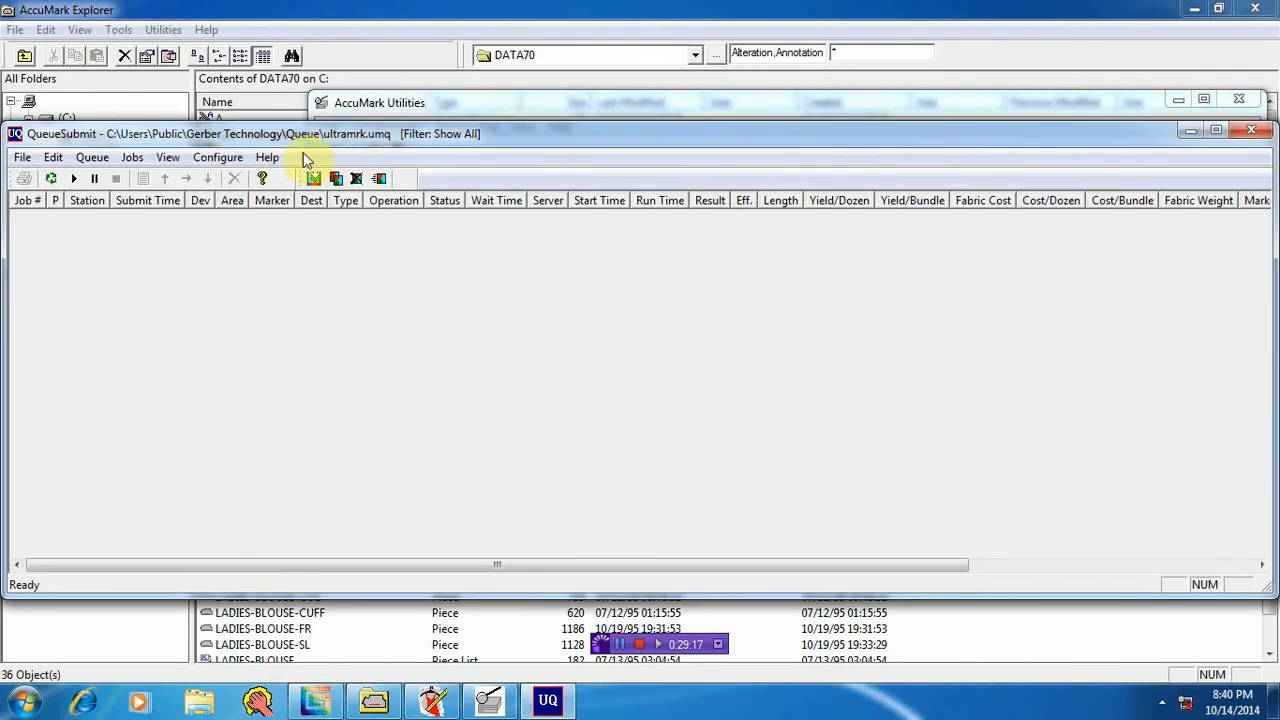
click(217, 157)
click(262, 330)
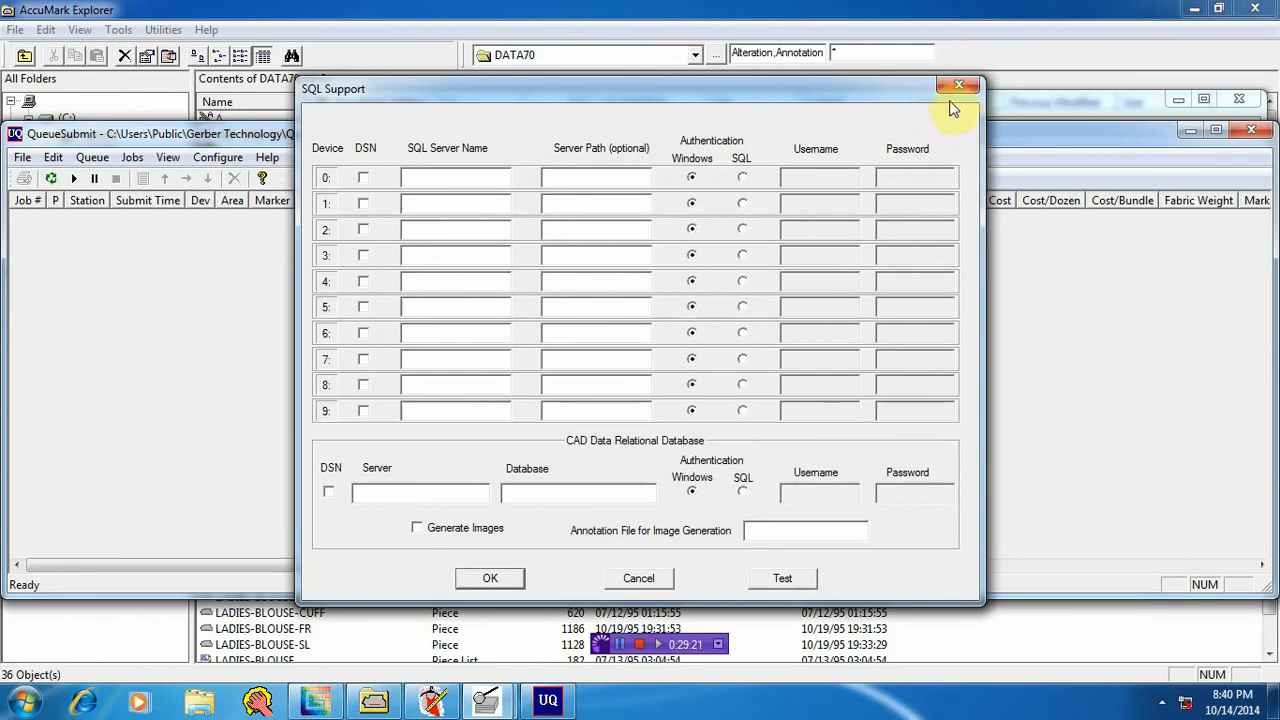
click(958, 85)
click(1250, 130)
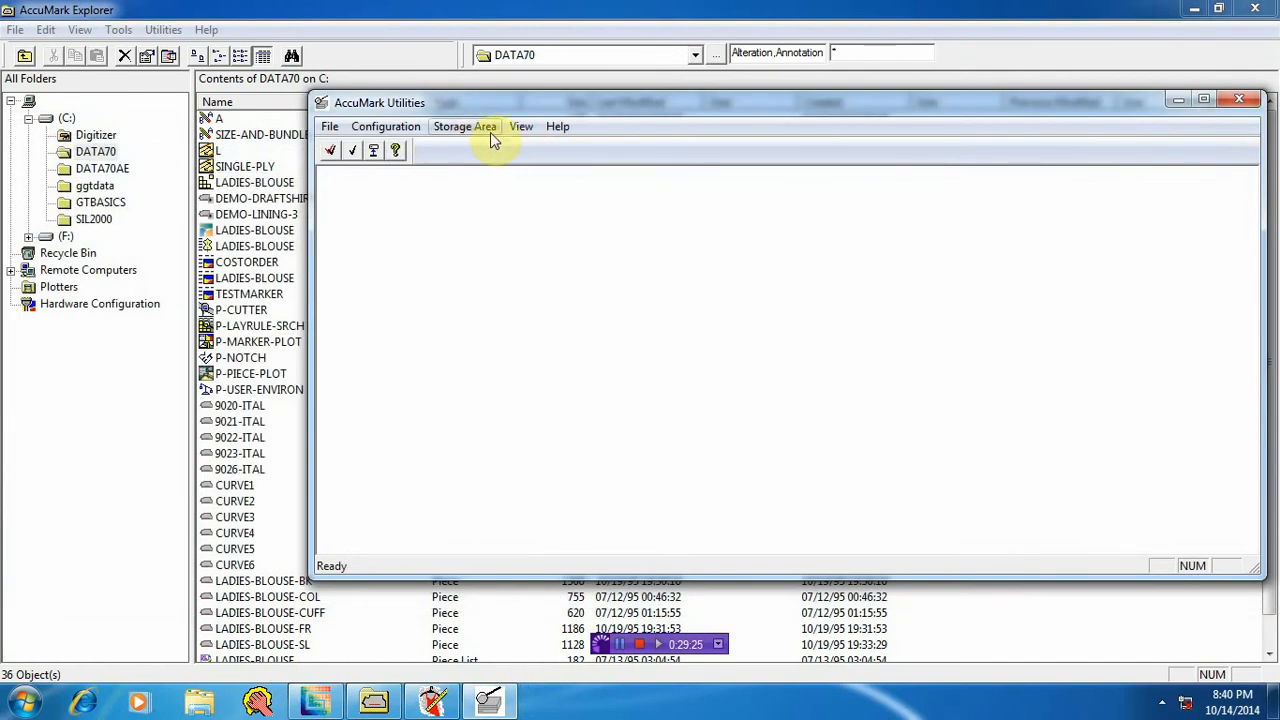
Step: Start SQL Manager again from AccuMark Utilities and minimize the AccuMark Utilities and AccuMark Explorer windows
click(447, 128)
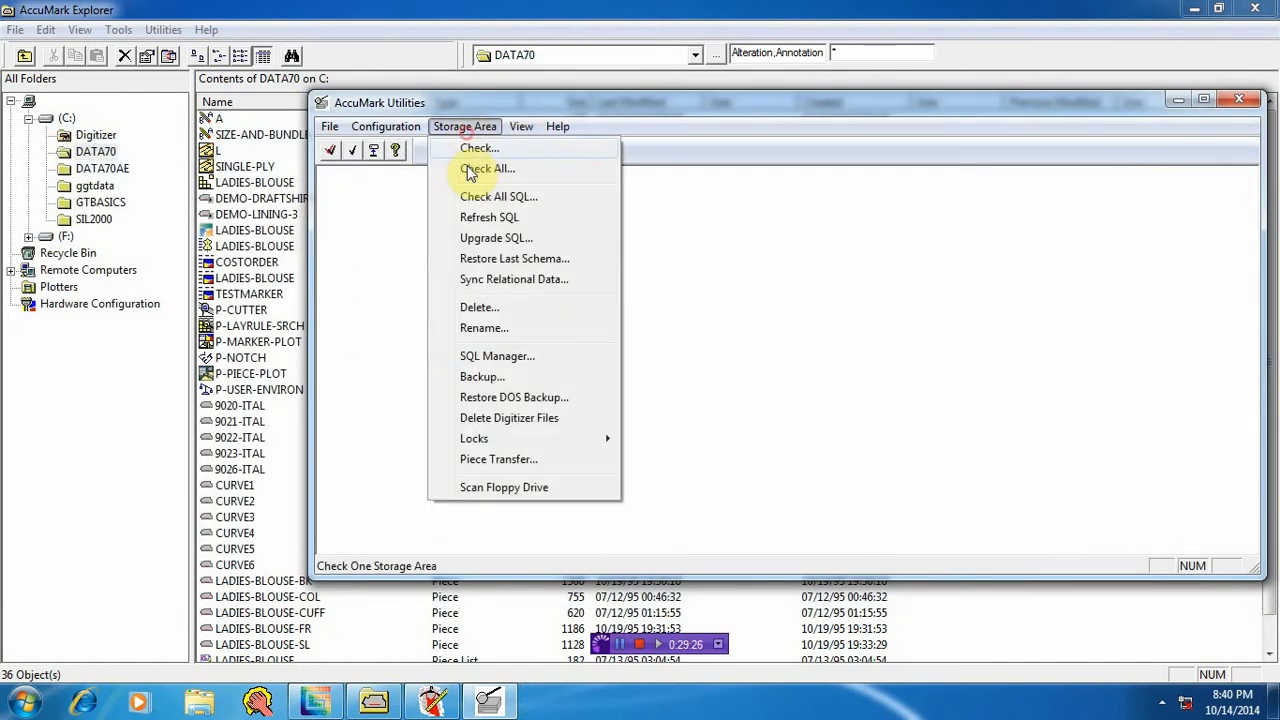
click(516, 358)
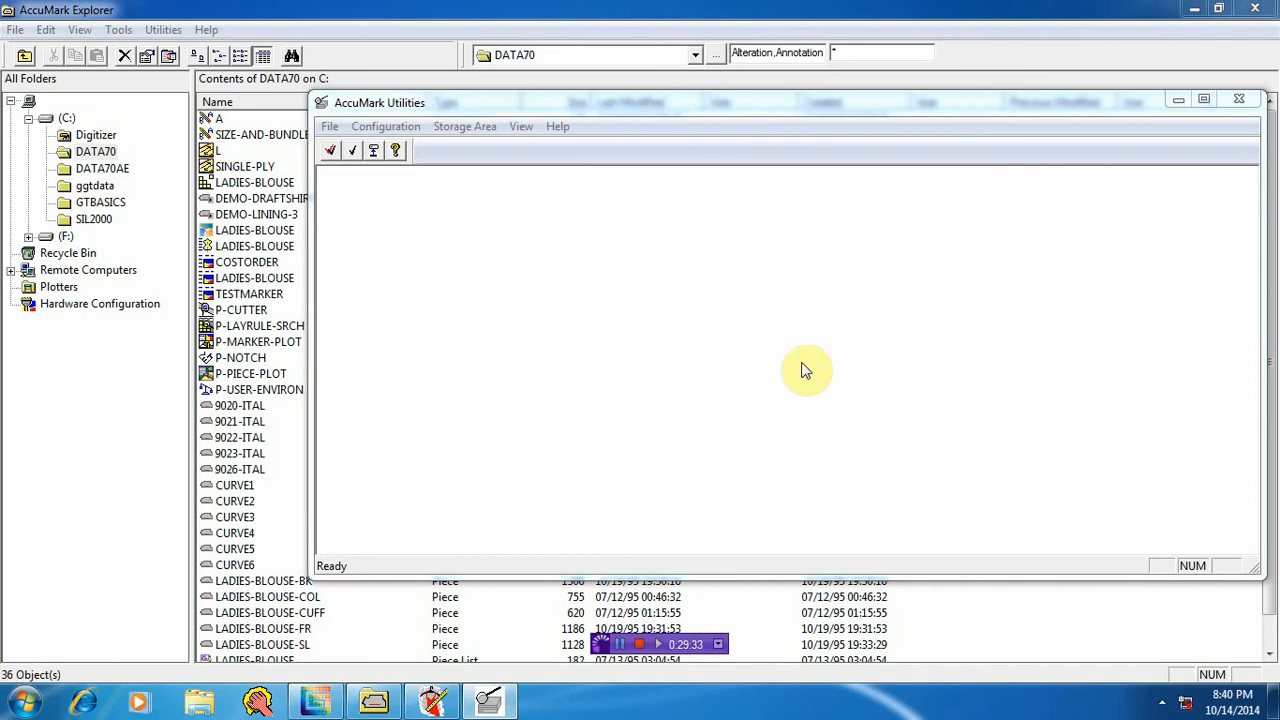
click(1177, 100)
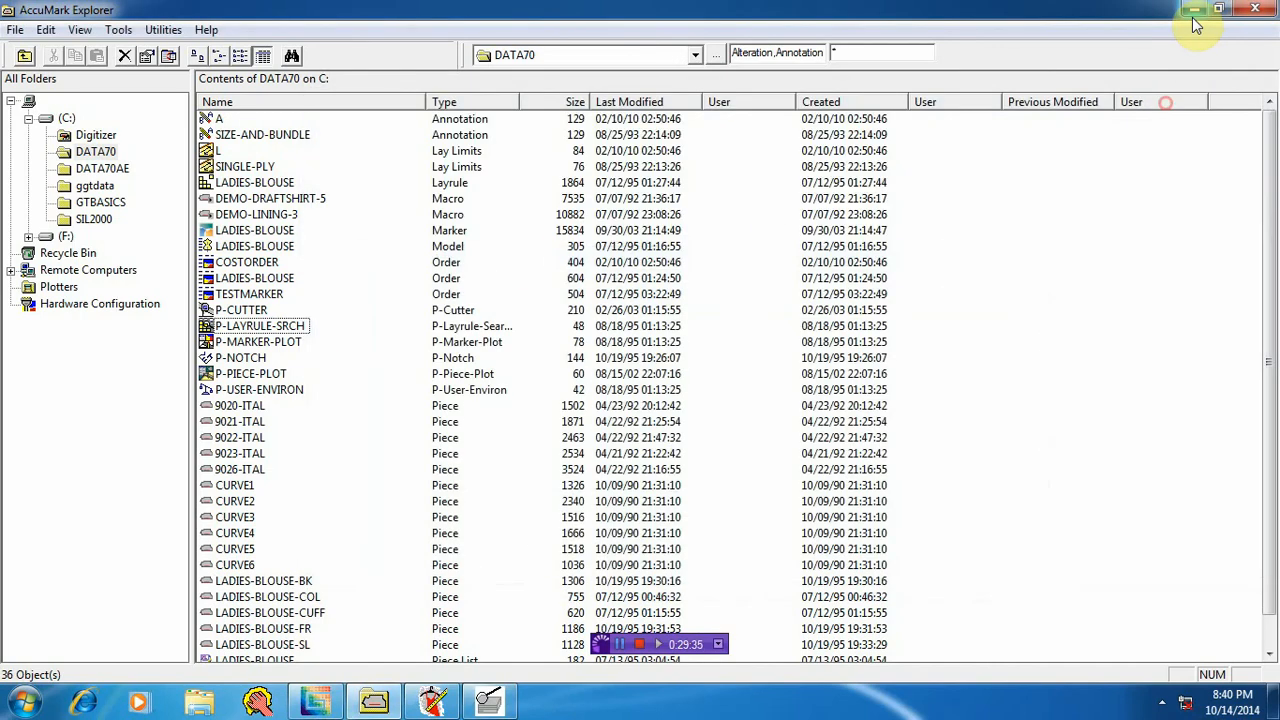
click(1194, 9)
Step: Open Windows Computer Management, examine the devices in Device Manager, and close the window
click(24, 703)
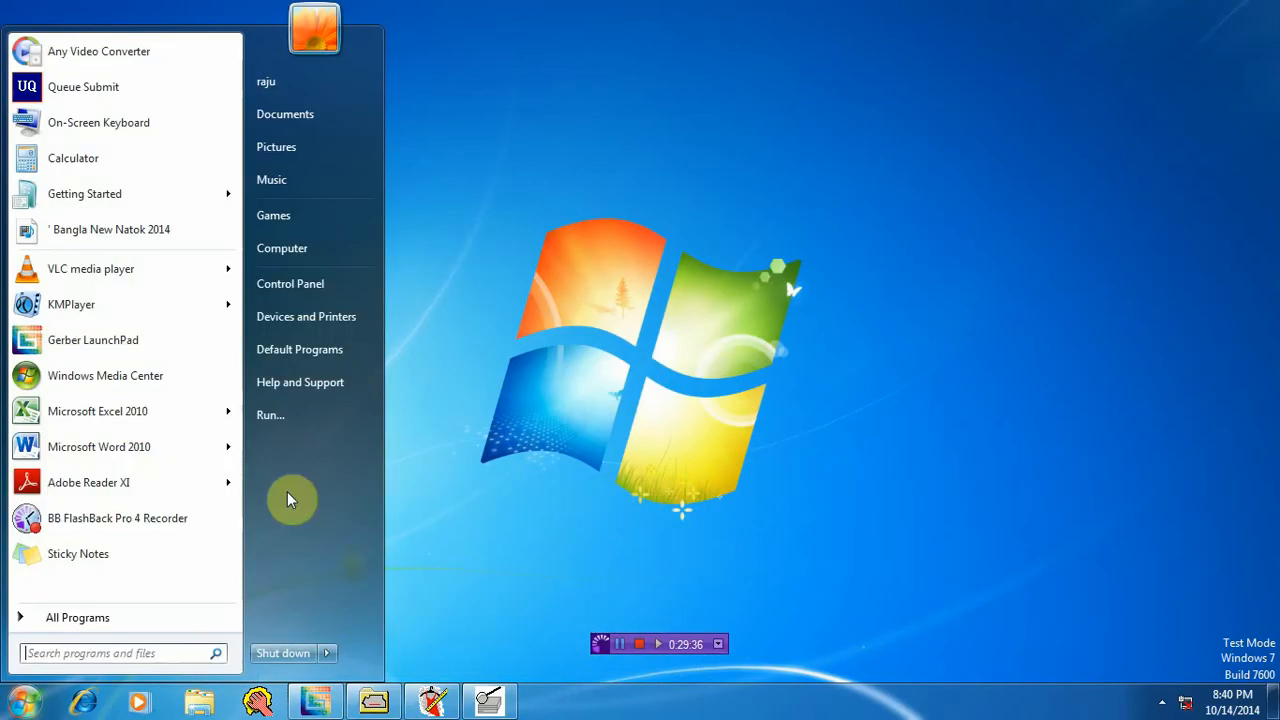
right_click(306, 250)
click(389, 283)
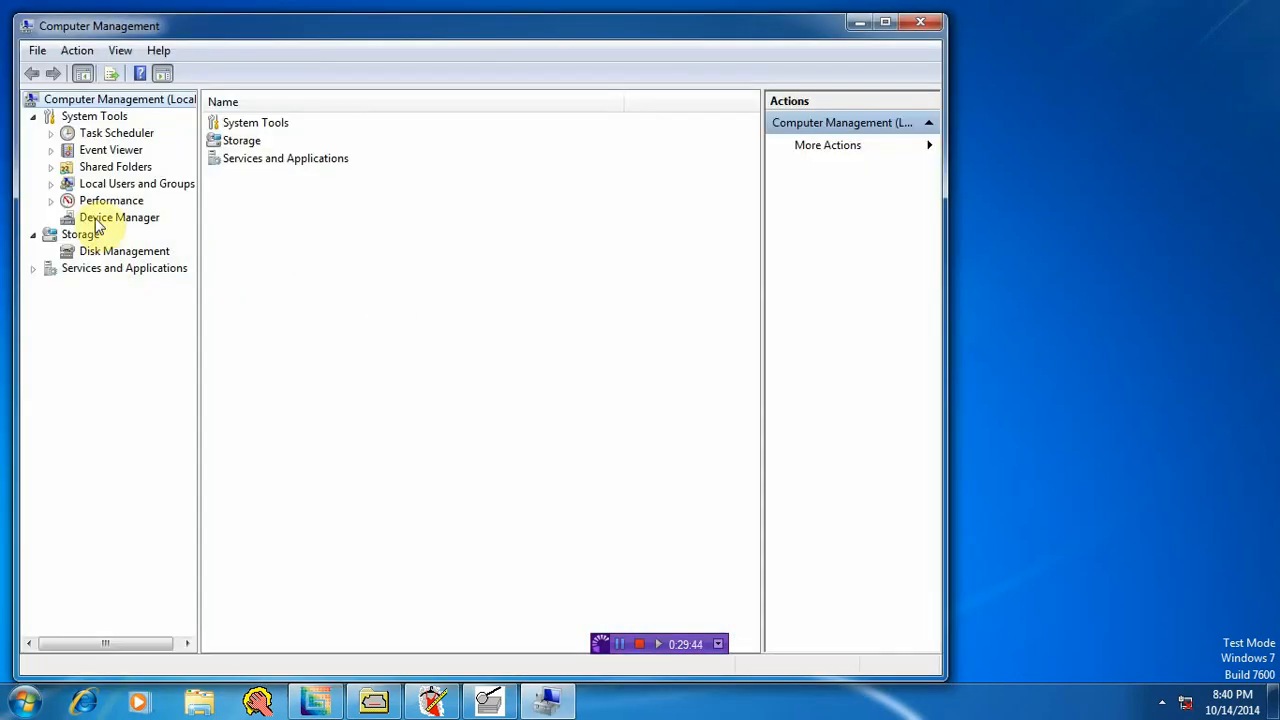
click(97, 219)
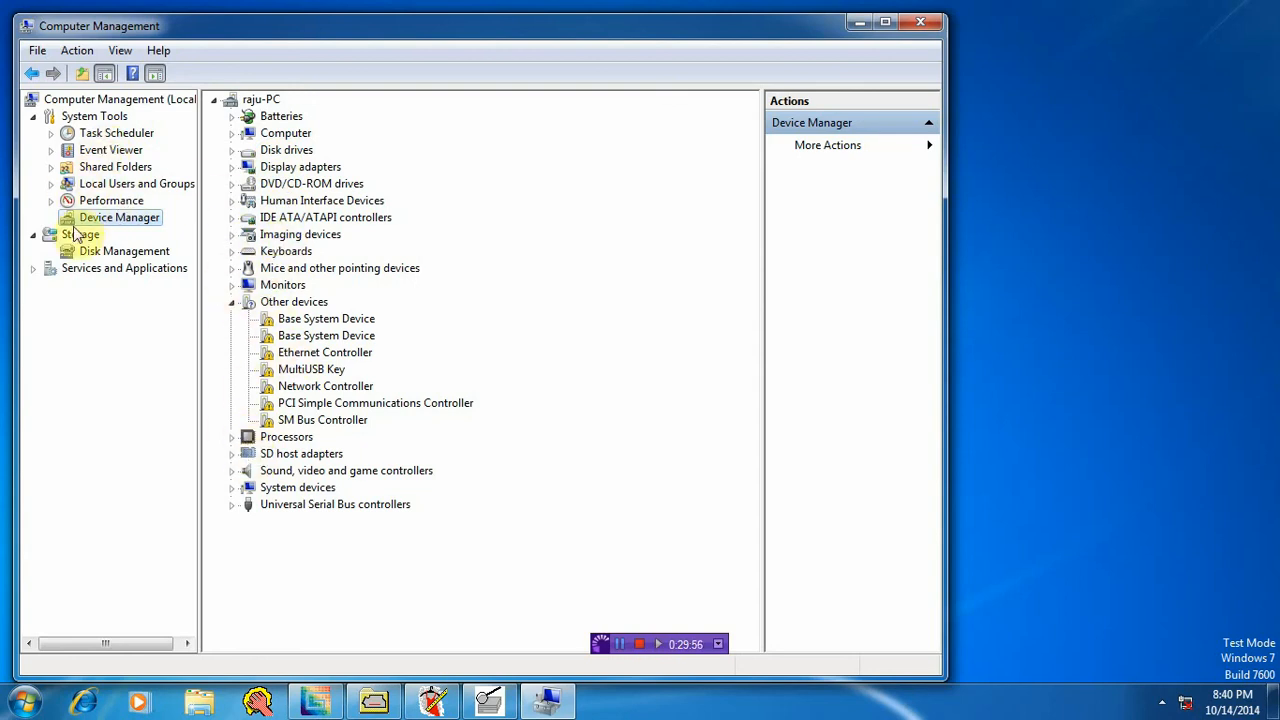
click(38, 78)
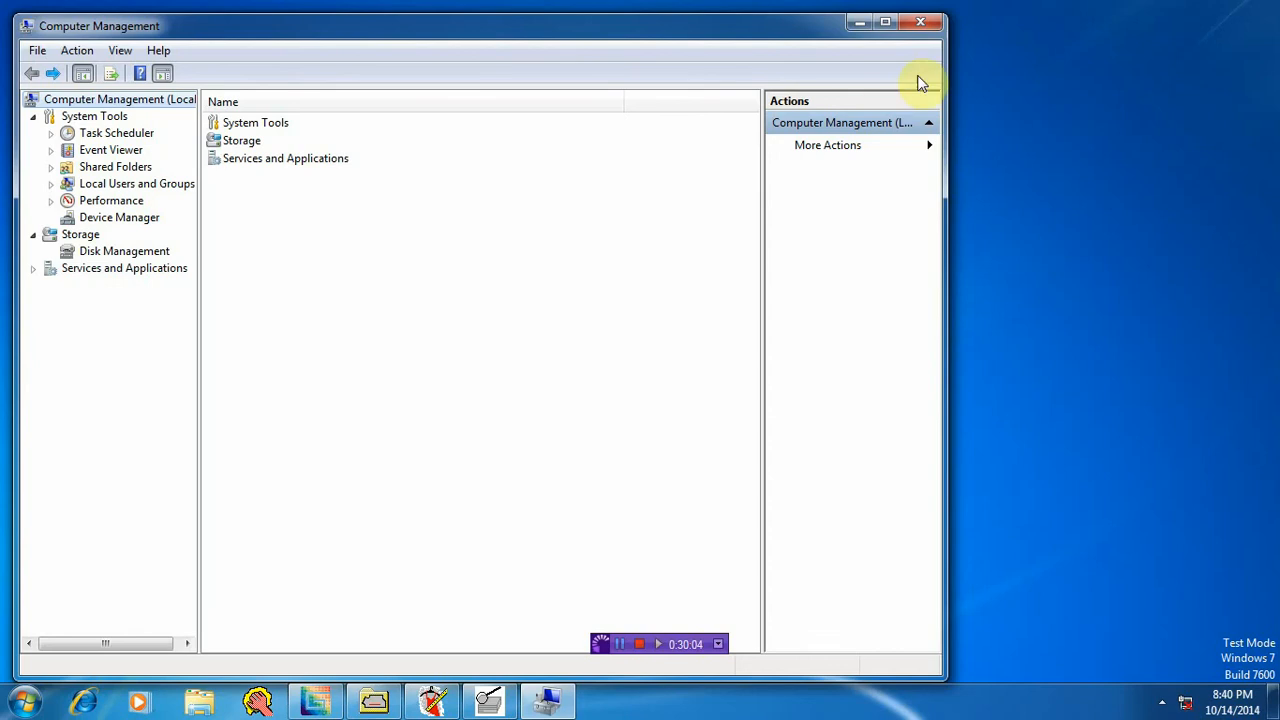
click(920, 22)
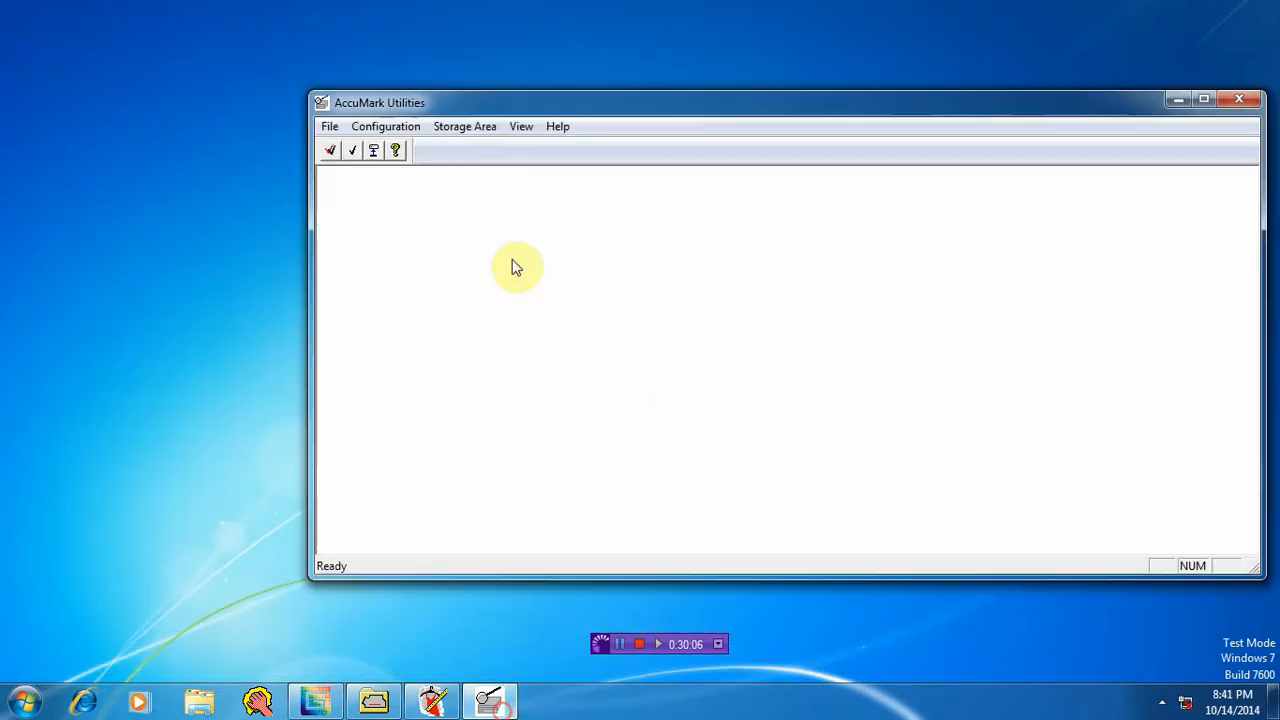
Step: View the storage area commands in AccuMark Utilities, including the Locks options, and check the hidden notification icons
click(482, 126)
click(465, 128)
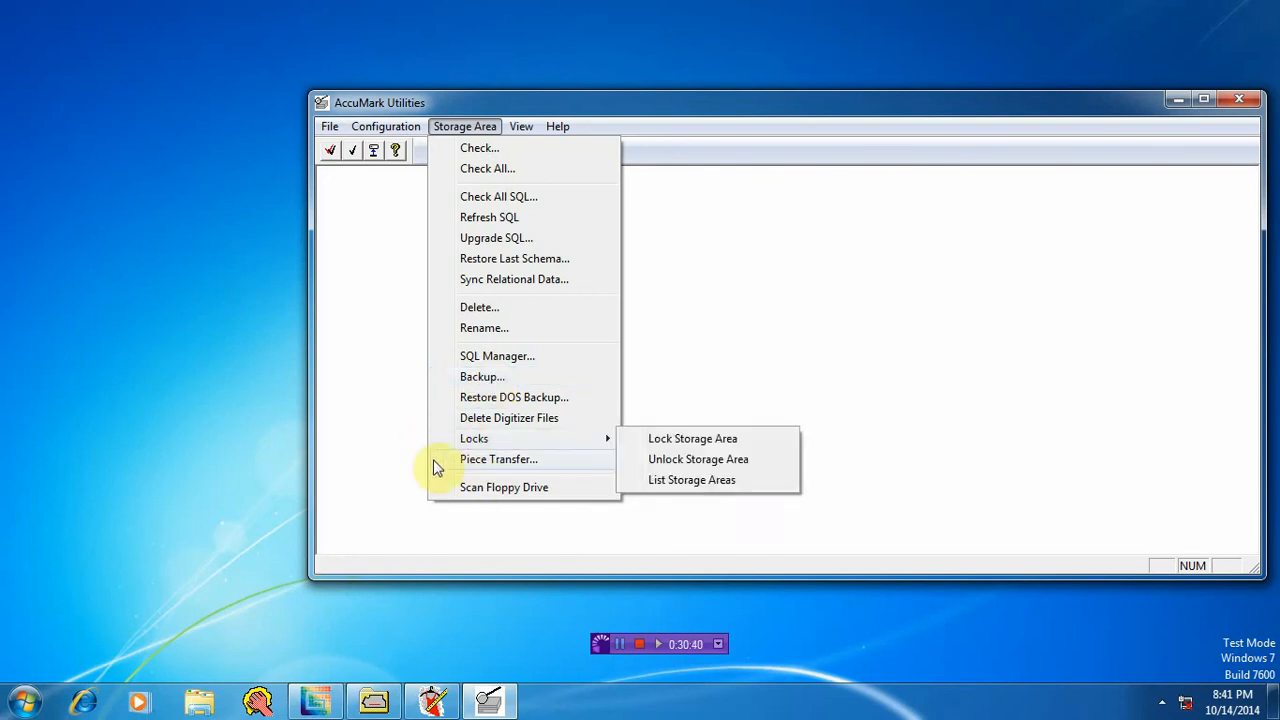
mouse_move(476, 438)
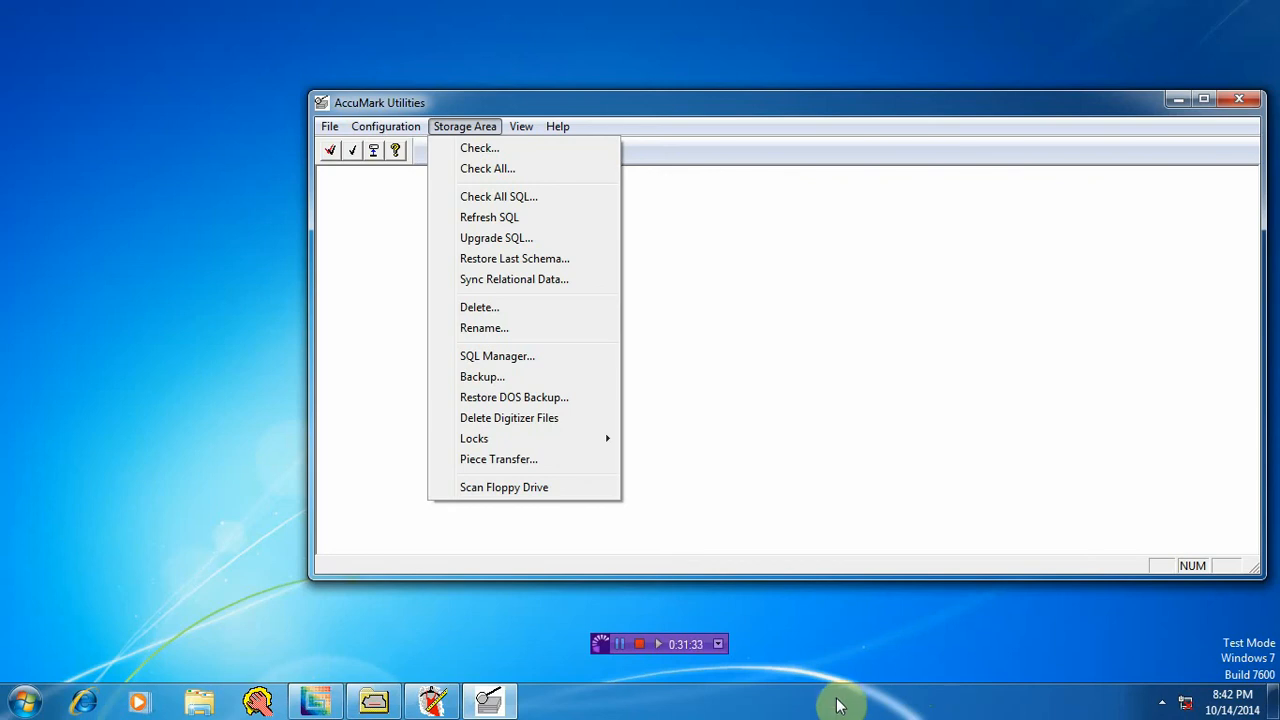
click(1160, 706)
click(1160, 706)
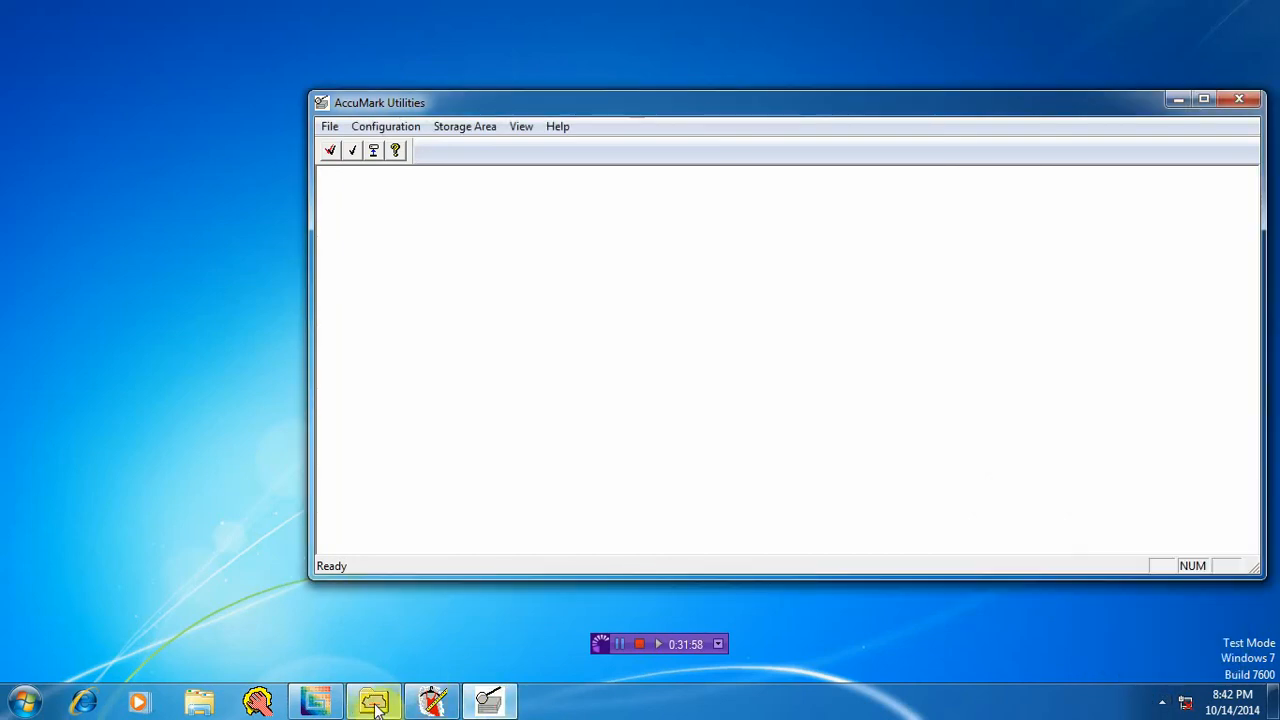
Step: View the Pattern Processing, Digitizing, PDS group in the Gerber launcher, minimize it and check the hidden notification icons
click(326, 708)
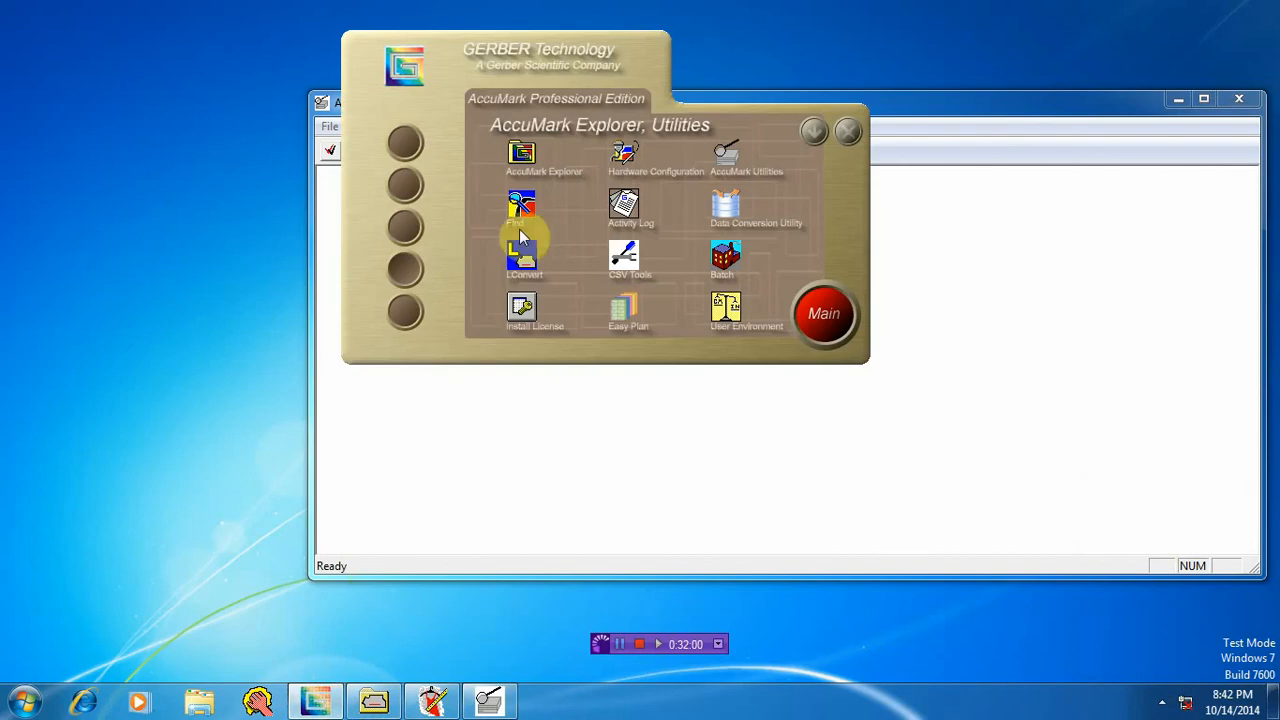
click(407, 145)
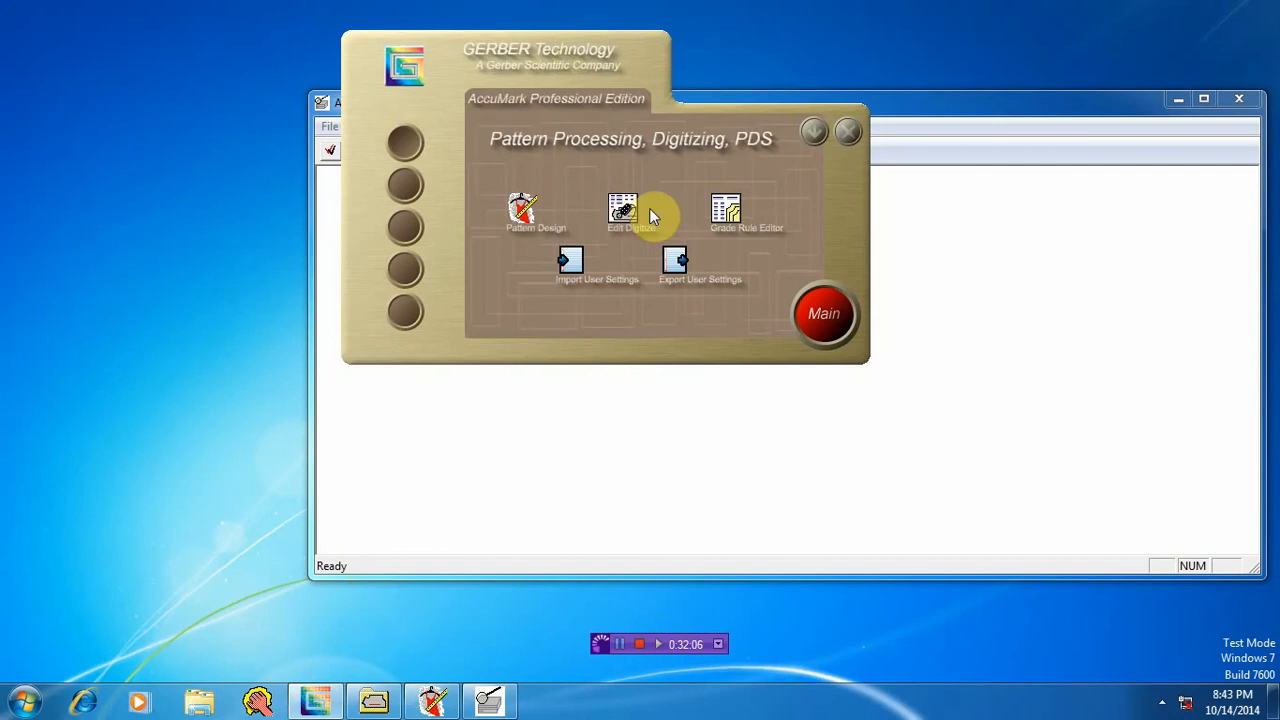
click(393, 266)
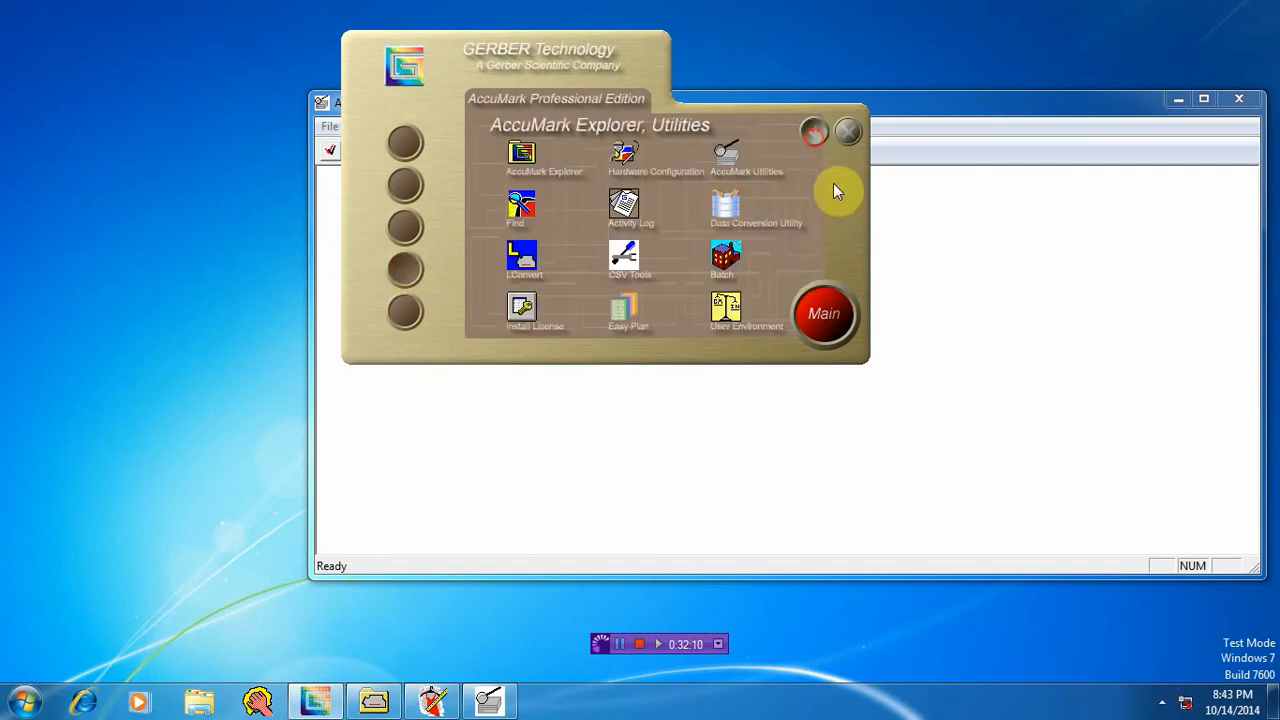
click(812, 132)
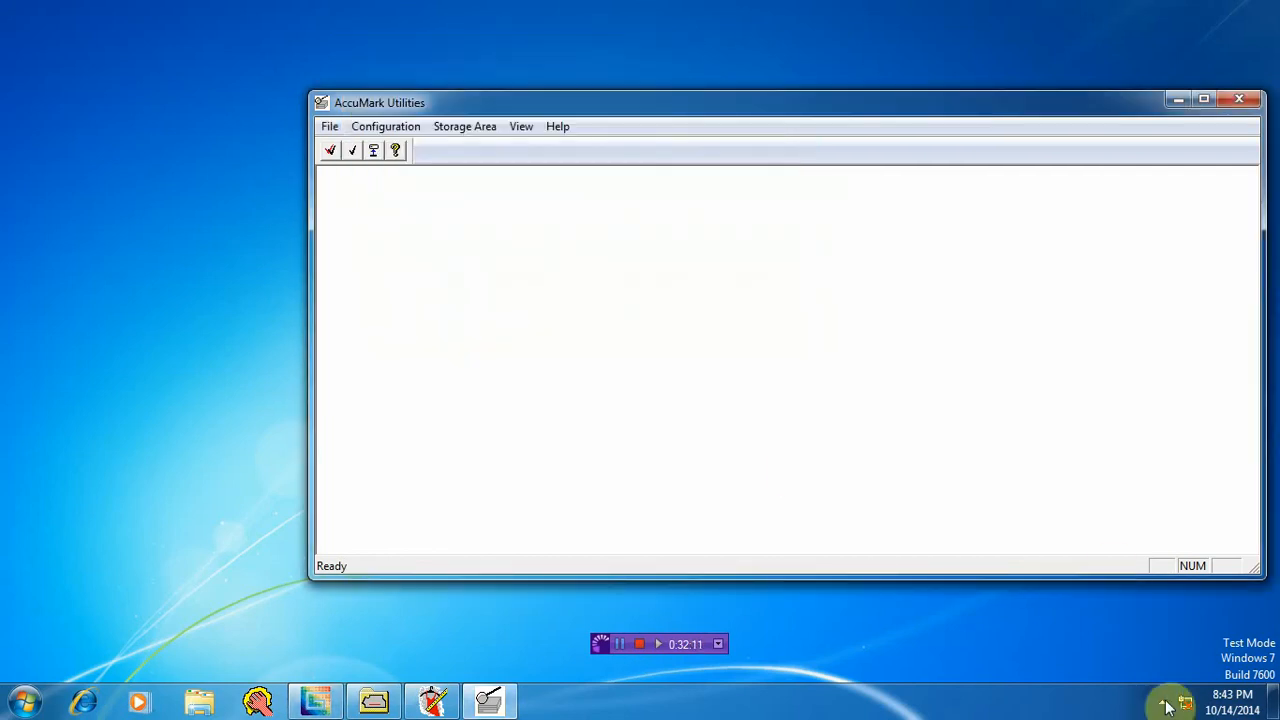
click(432, 703)
click(432, 703)
click(315, 703)
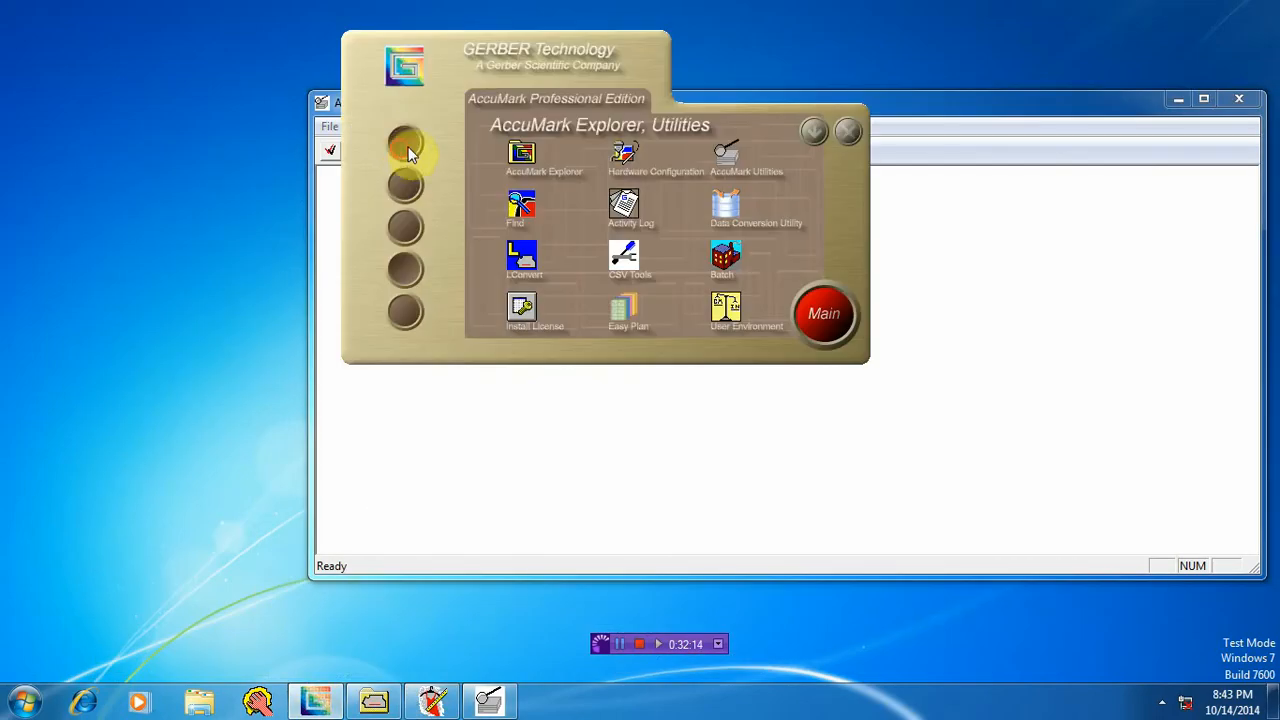
click(406, 148)
click(812, 132)
click(1162, 703)
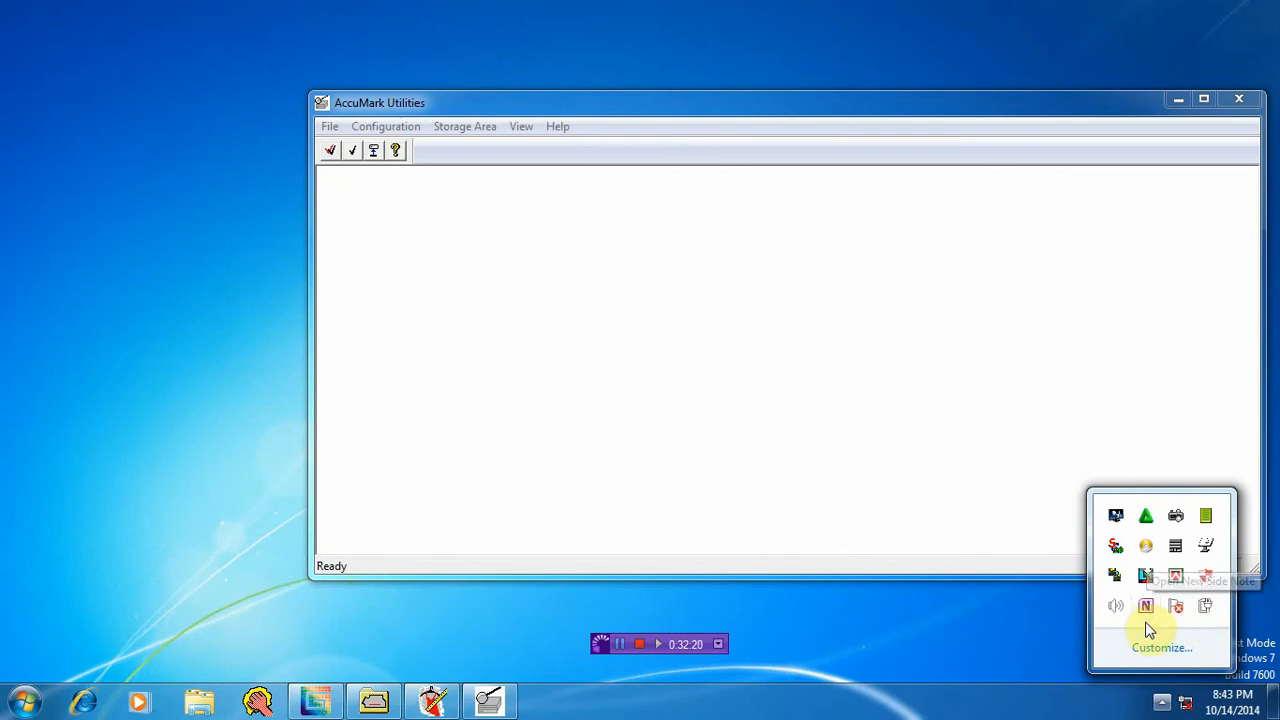
Step: Delete all the raw digitizer files from AccuMark Utilities and dismiss the resulting messages
click(490, 704)
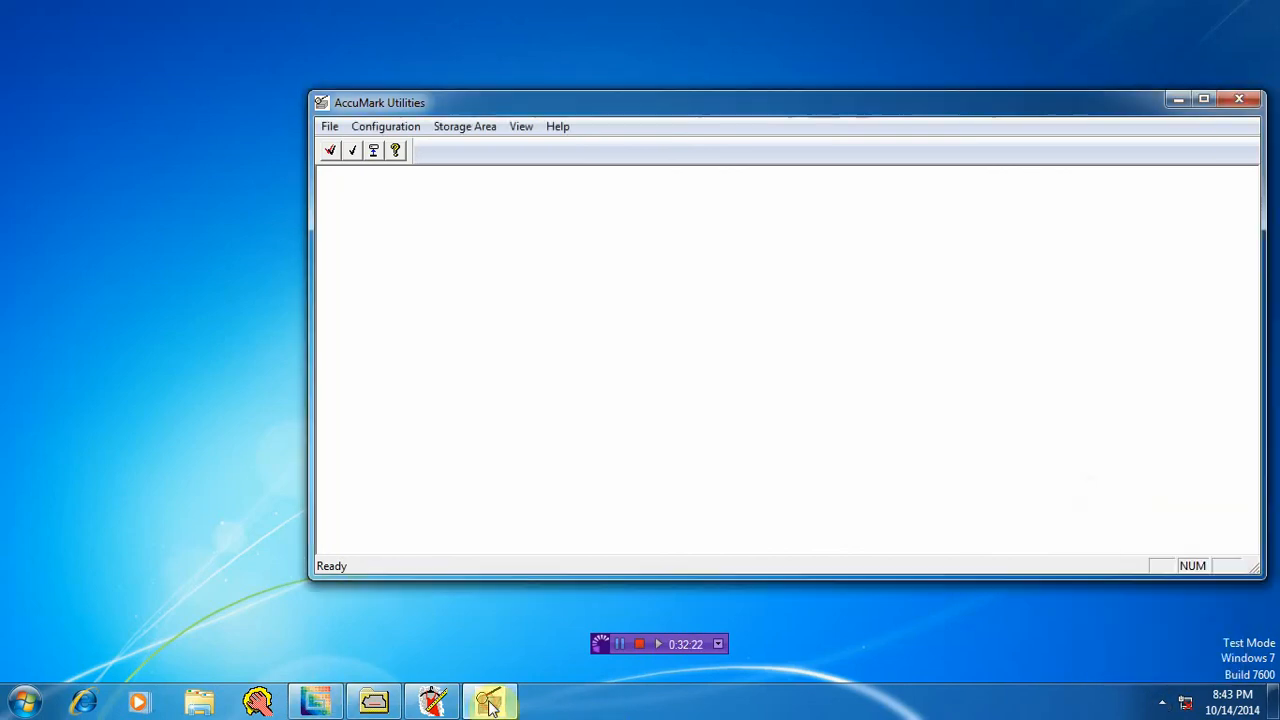
click(466, 130)
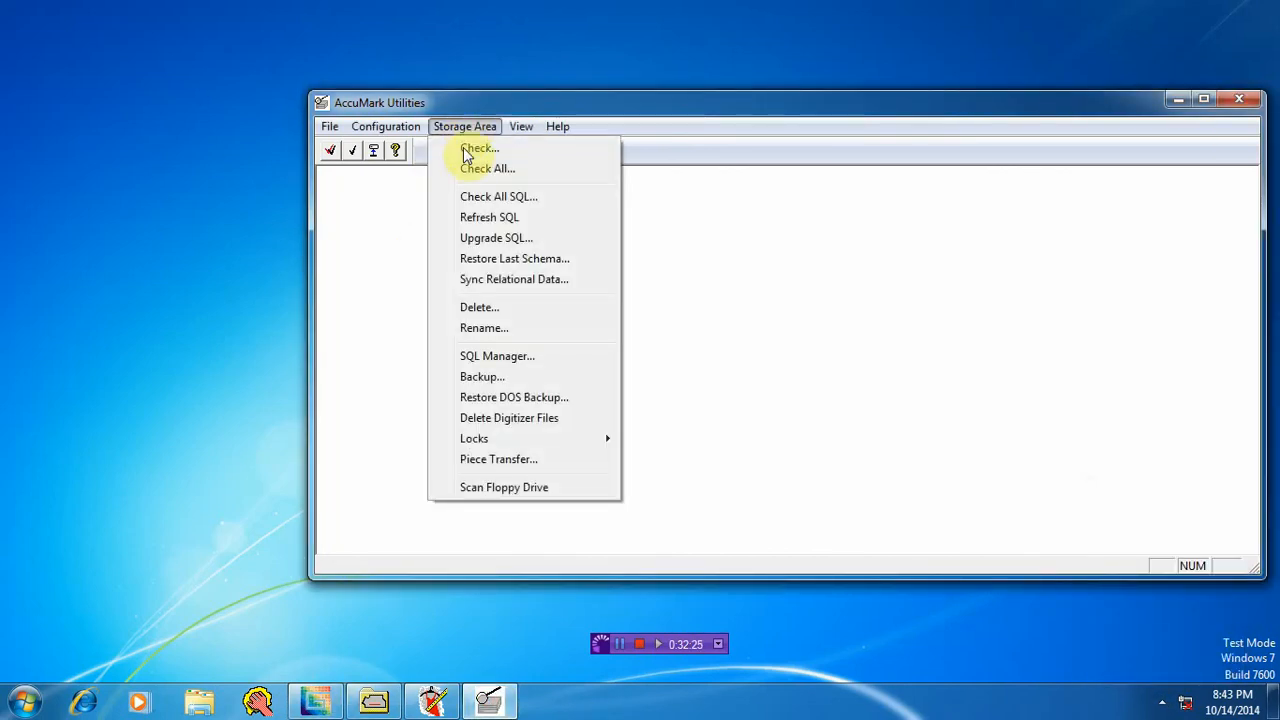
click(509, 420)
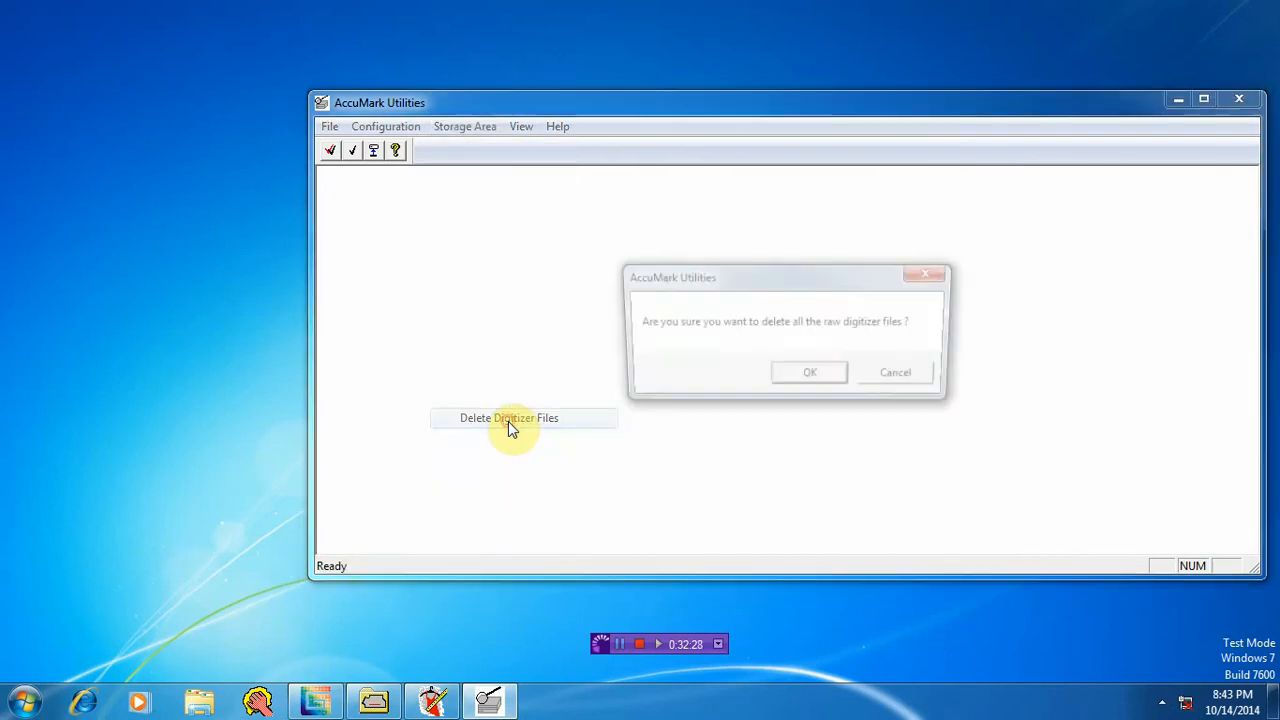
click(814, 378)
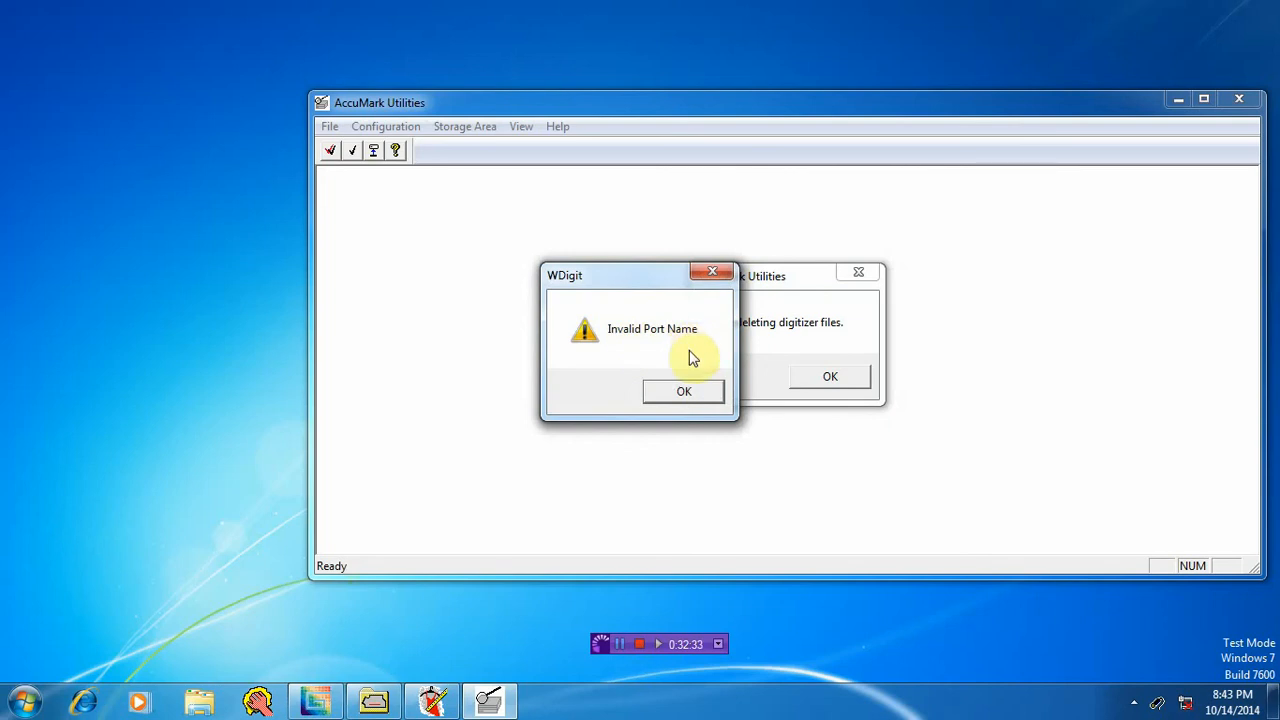
click(685, 391)
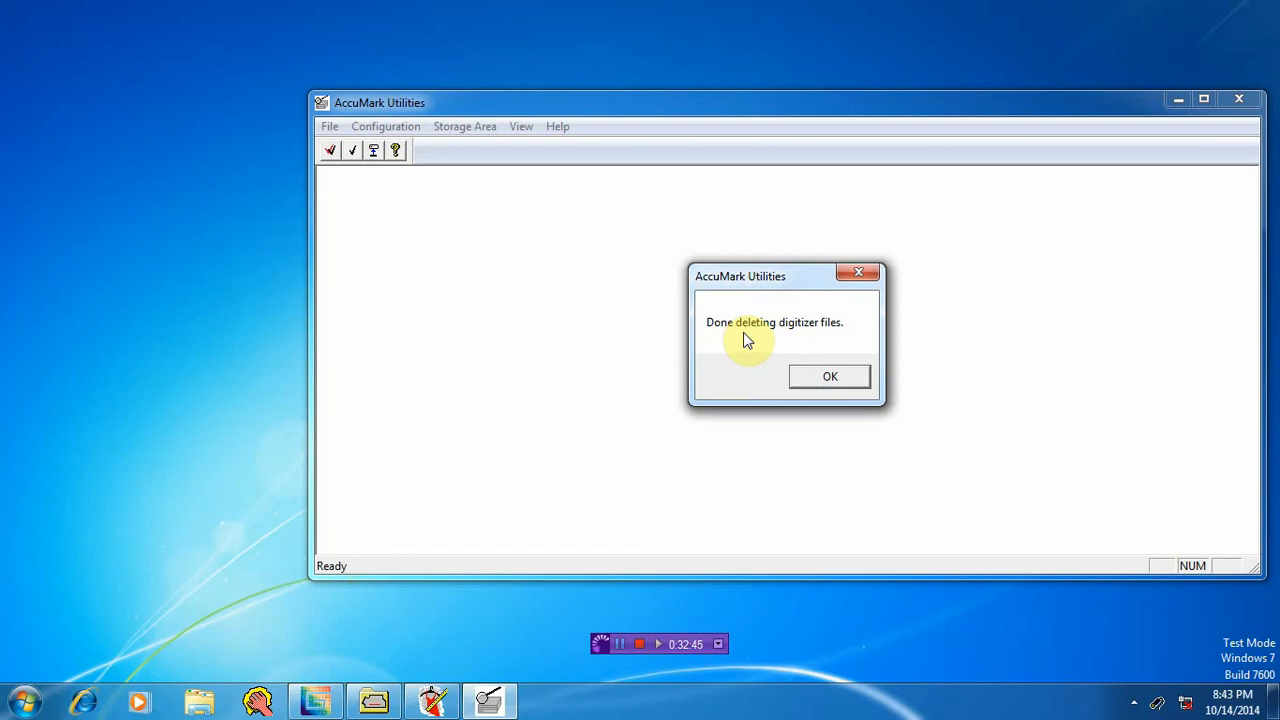
click(836, 377)
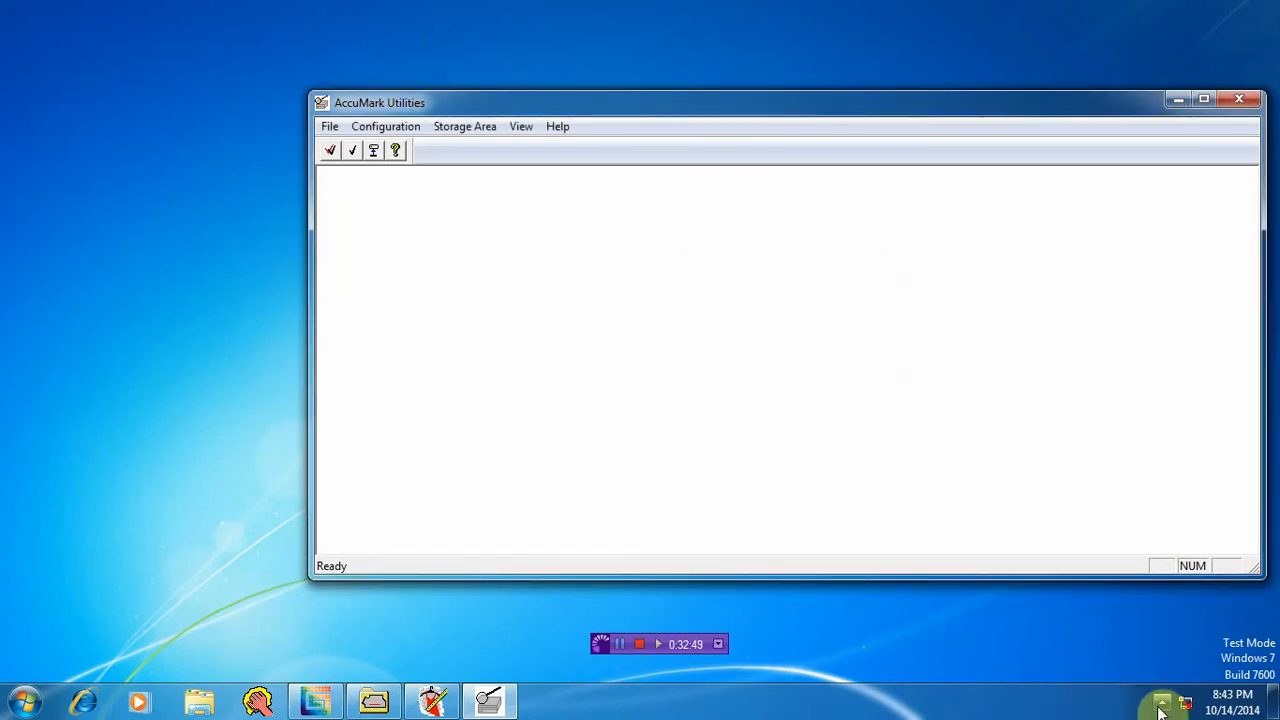
Step: Run Delete Digitizer Files again, checking the hidden notification icons before and after the deletion
click(1162, 703)
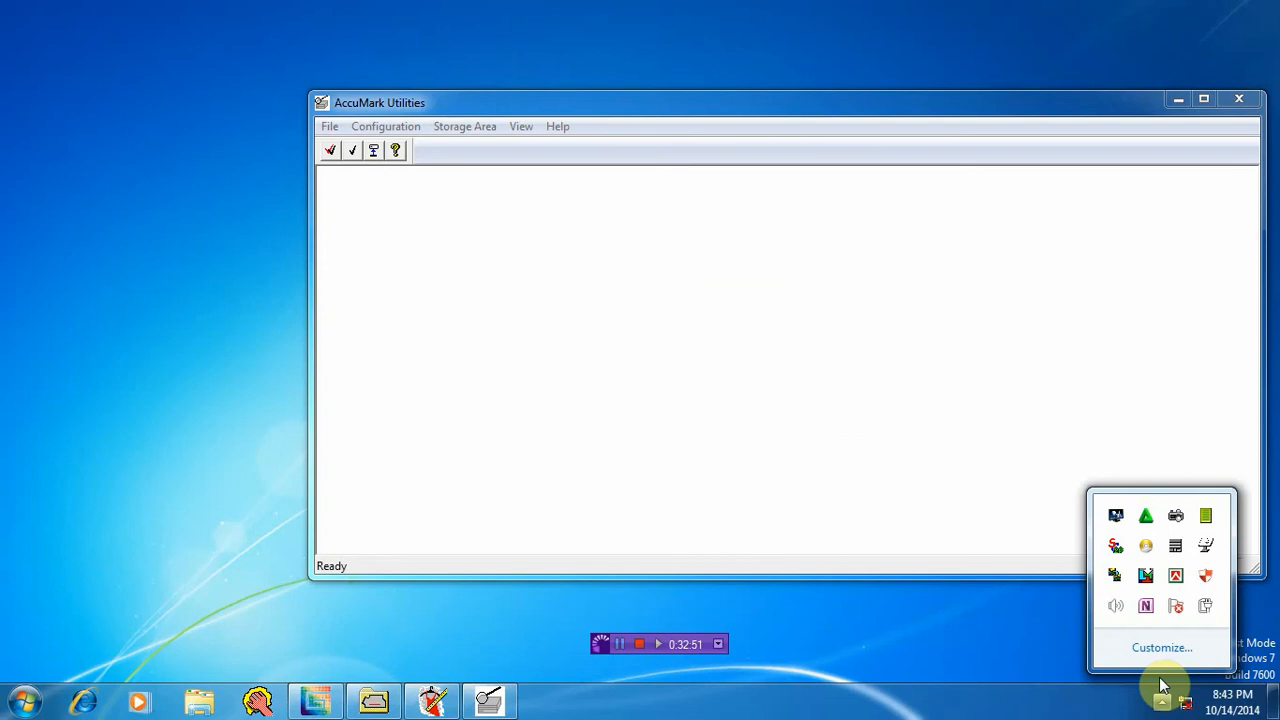
click(514, 128)
mouse_move(465, 126)
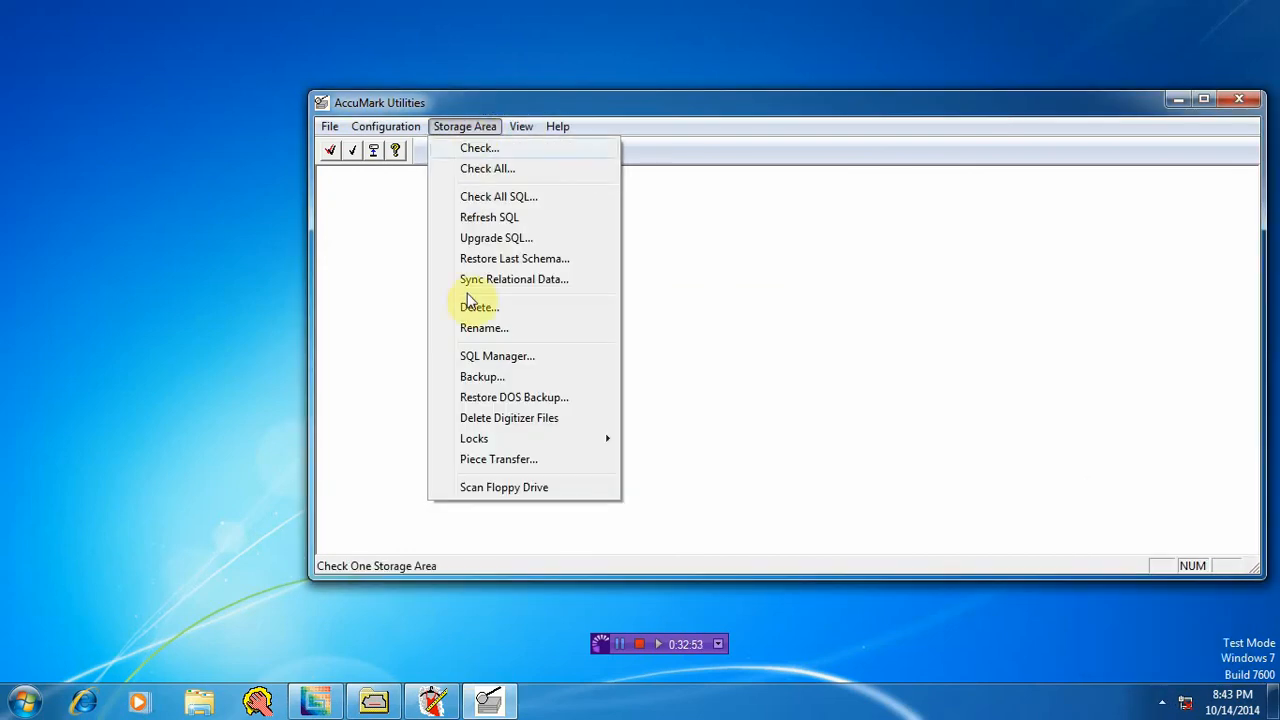
click(515, 424)
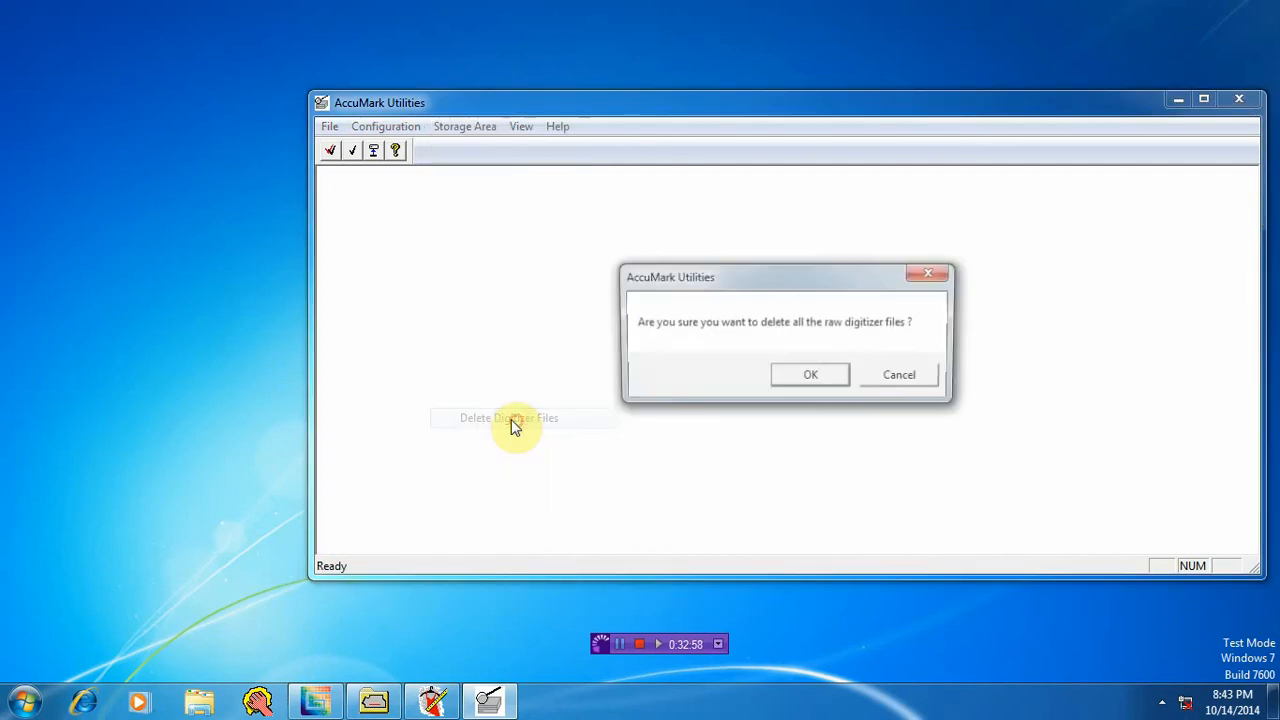
click(817, 379)
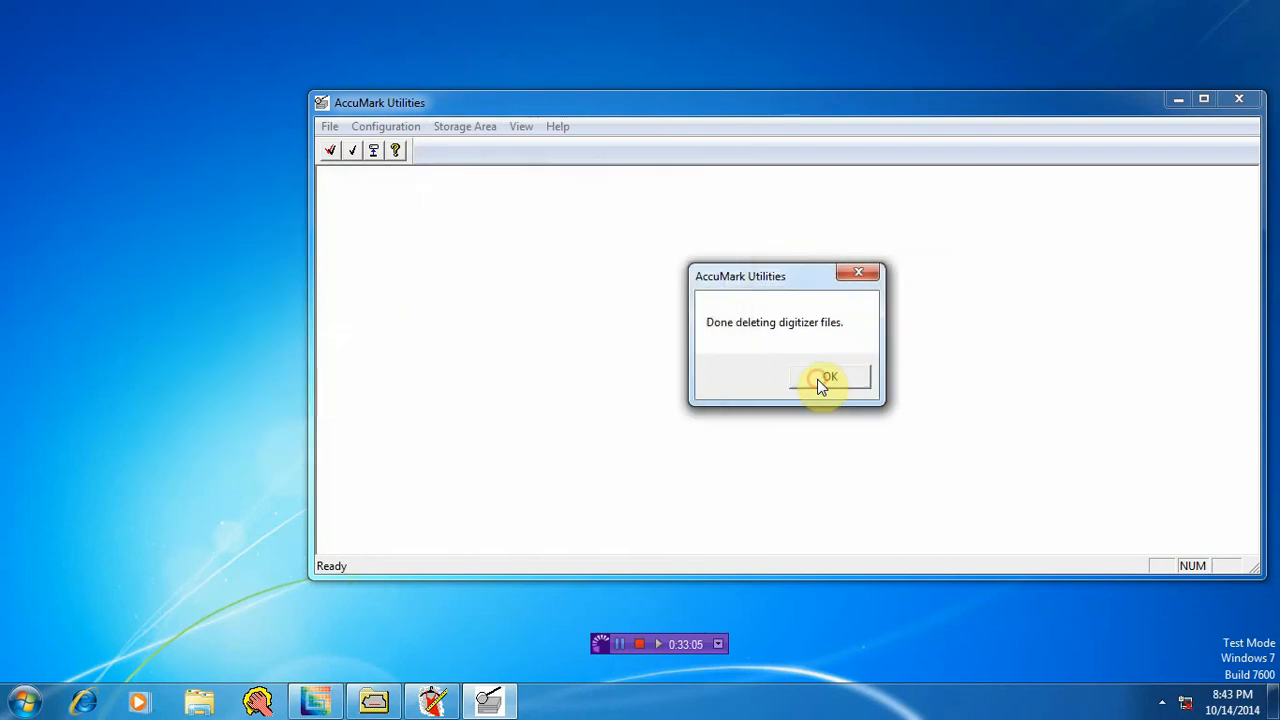
click(694, 388)
click(821, 378)
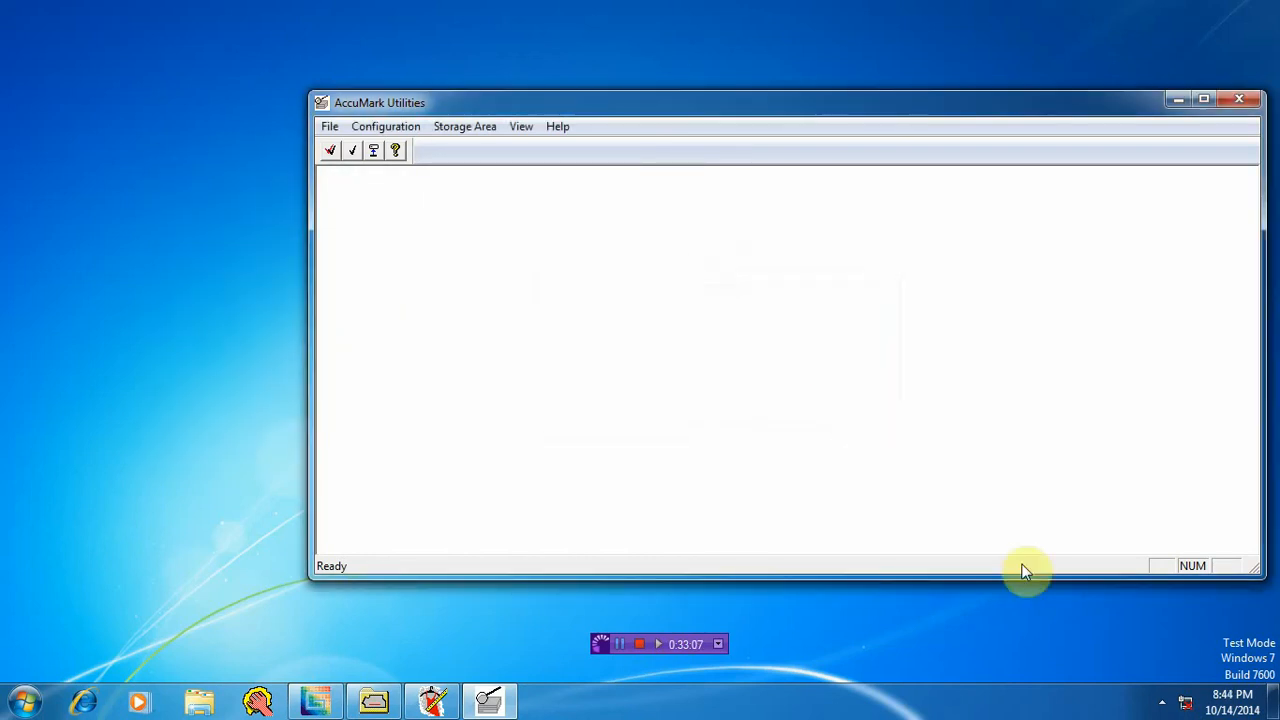
click(1162, 703)
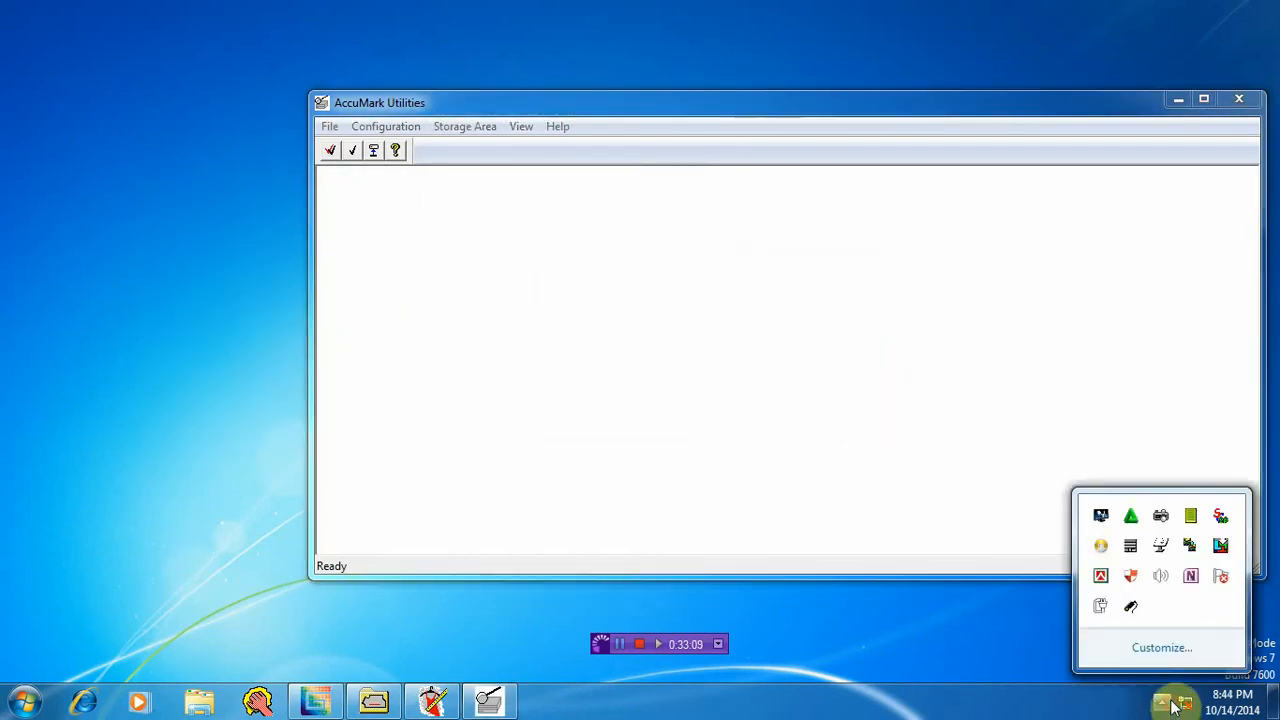
click(980, 708)
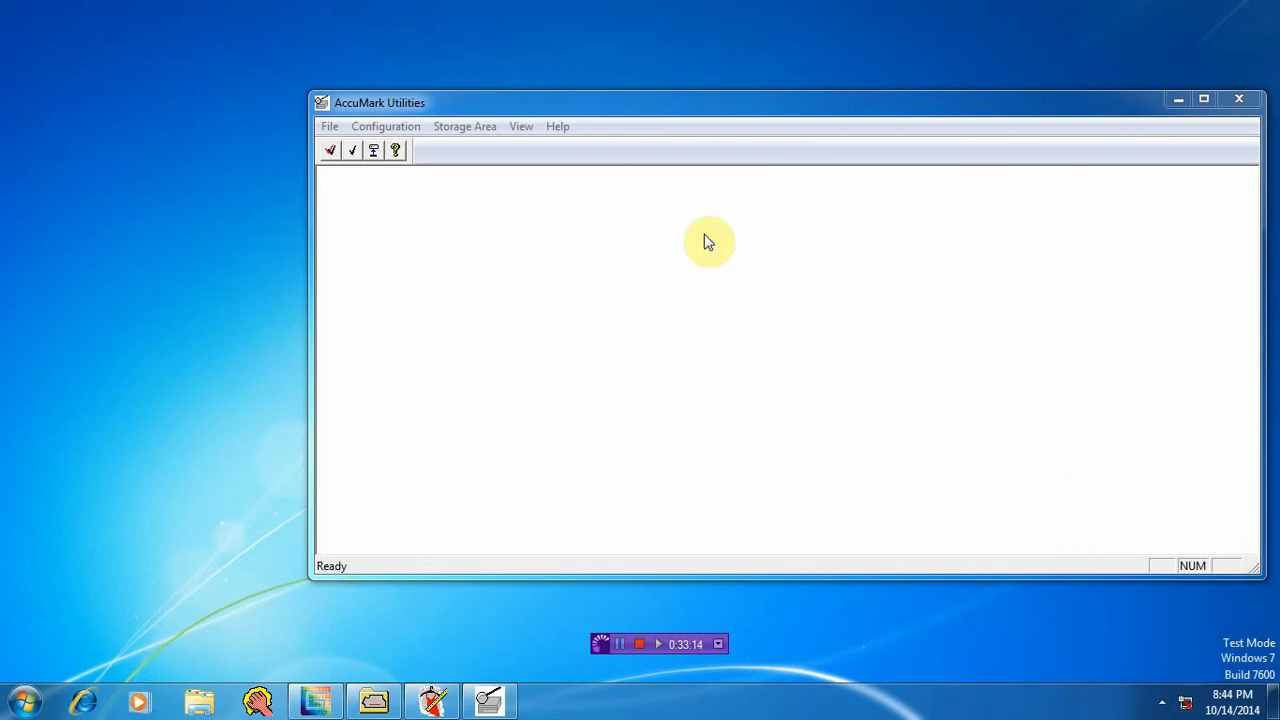
Step: Switch to AccuMark Explorer, lock the ggtdata storage area on C: and unlock it again
click(477, 131)
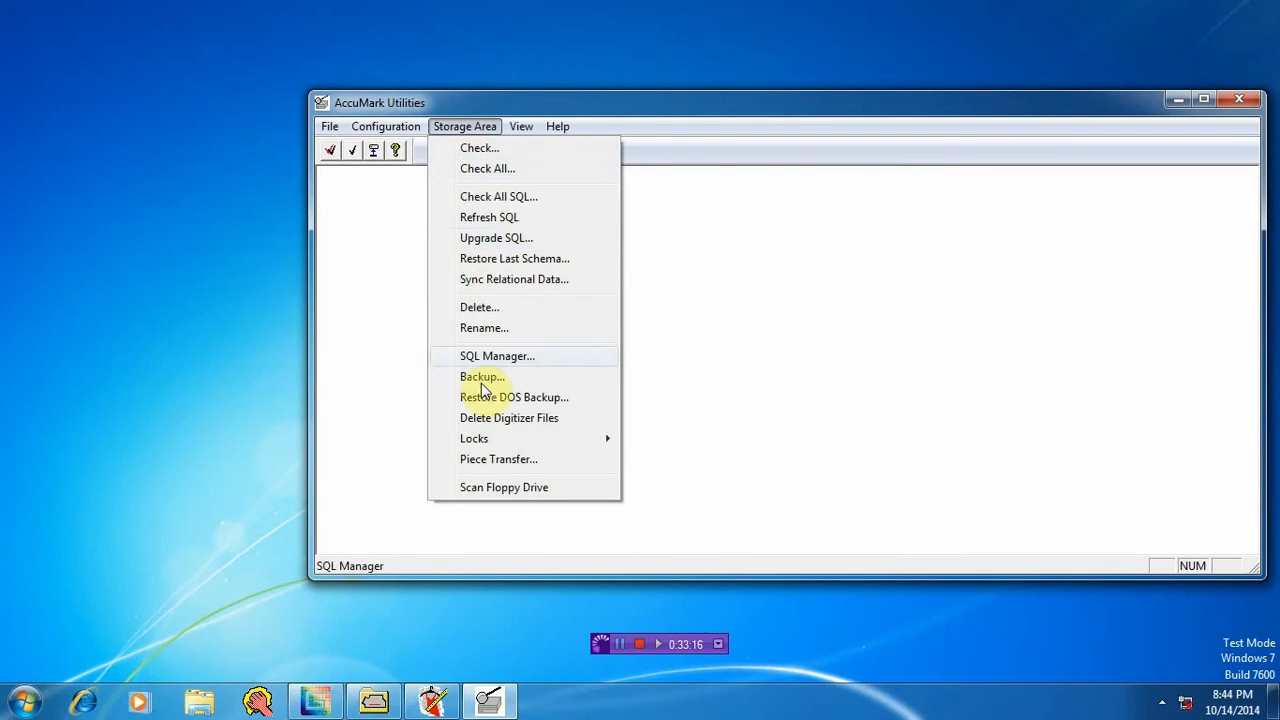
mouse_move(491, 438)
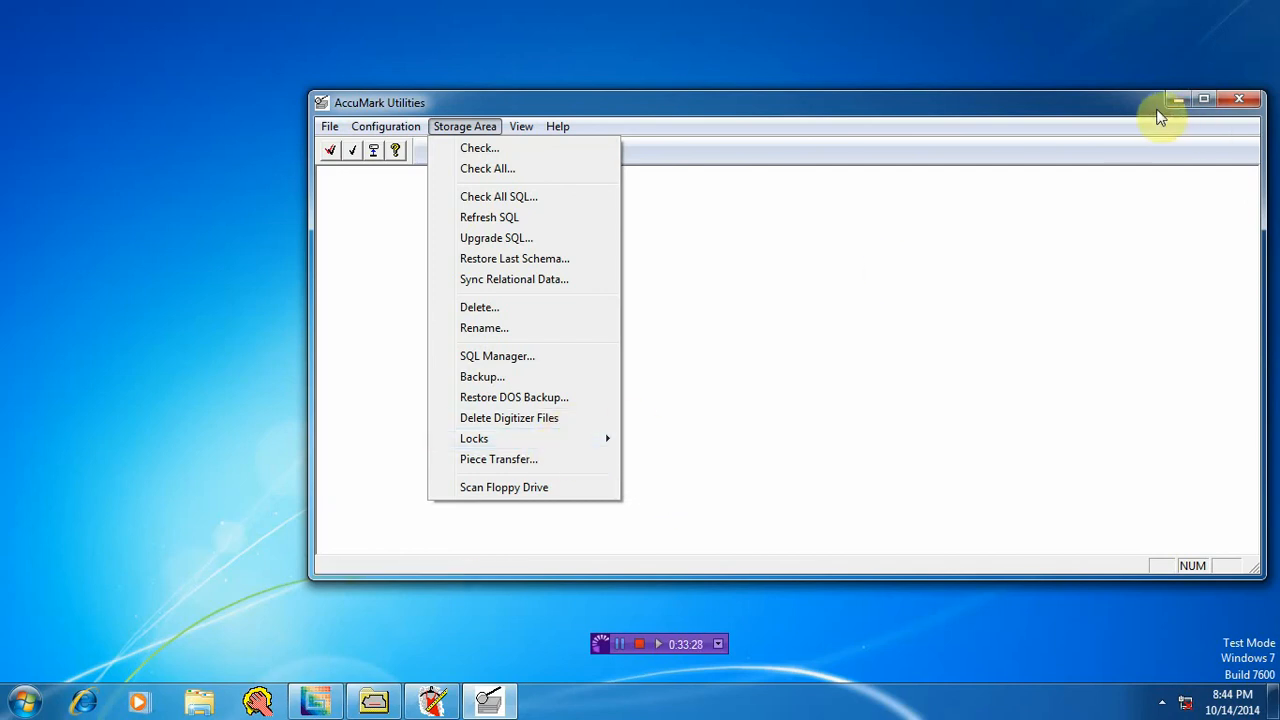
click(373, 702)
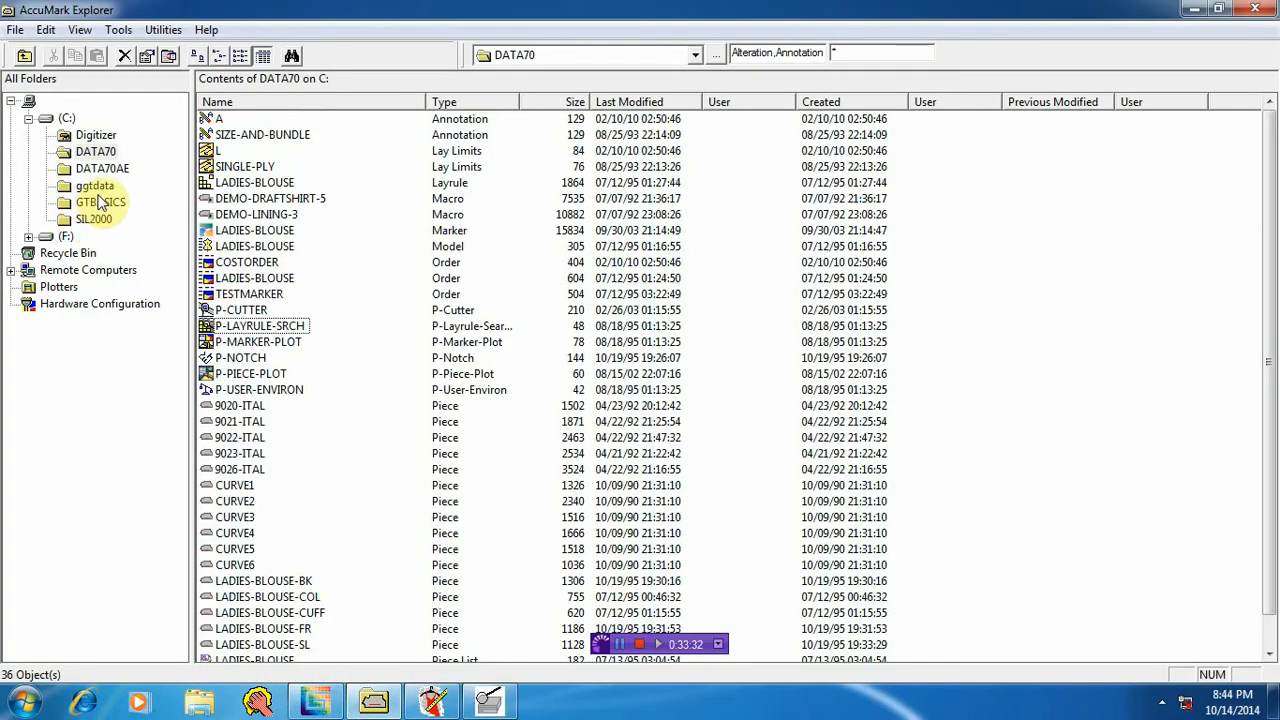
right_click(96, 187)
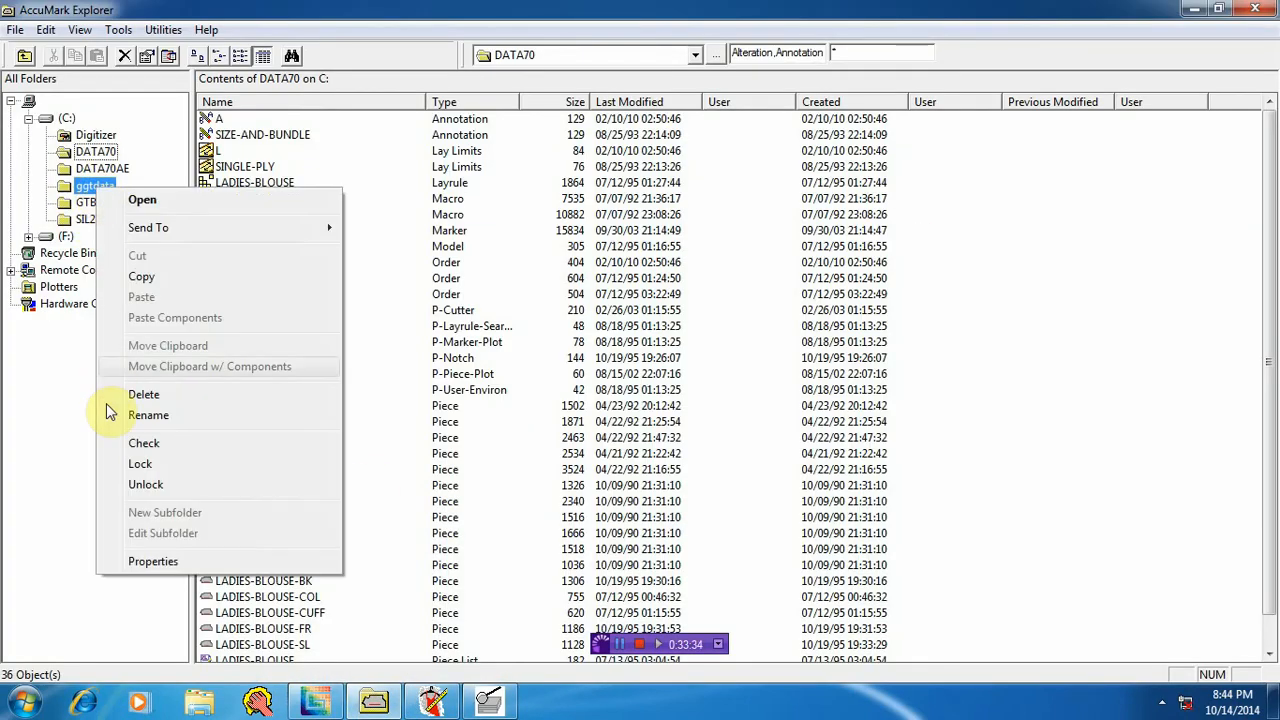
click(148, 467)
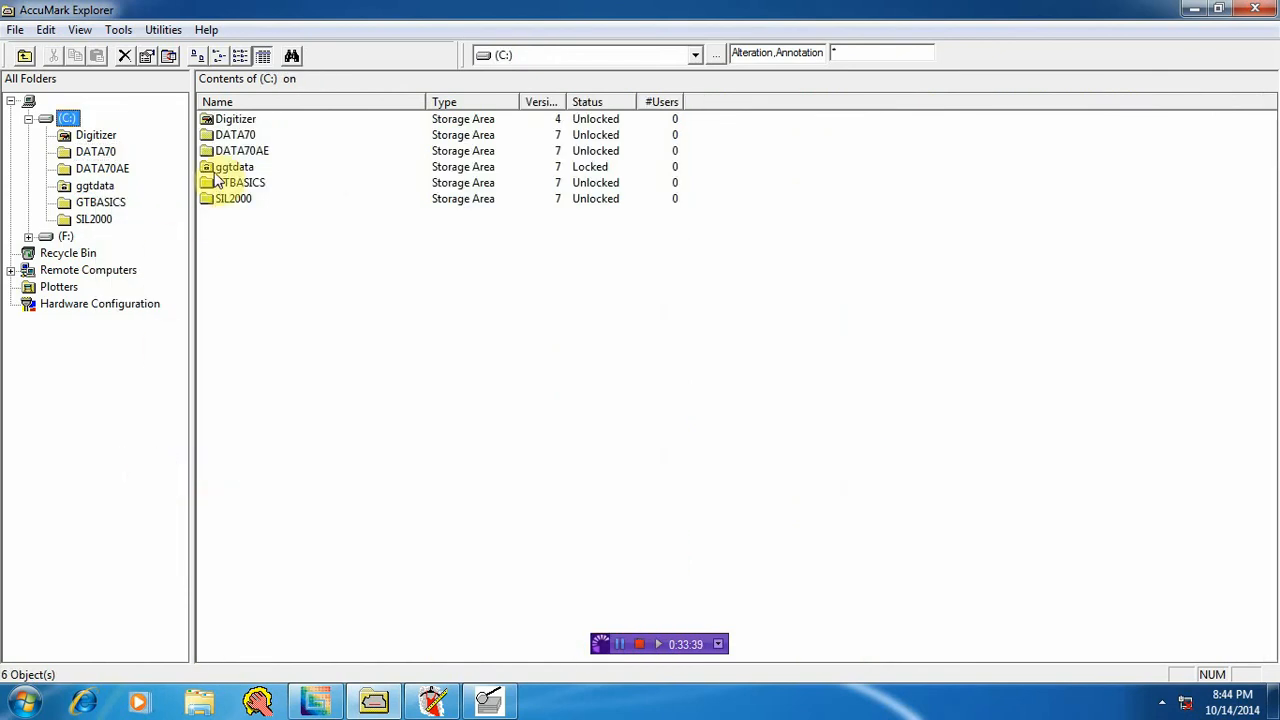
right_click(78, 186)
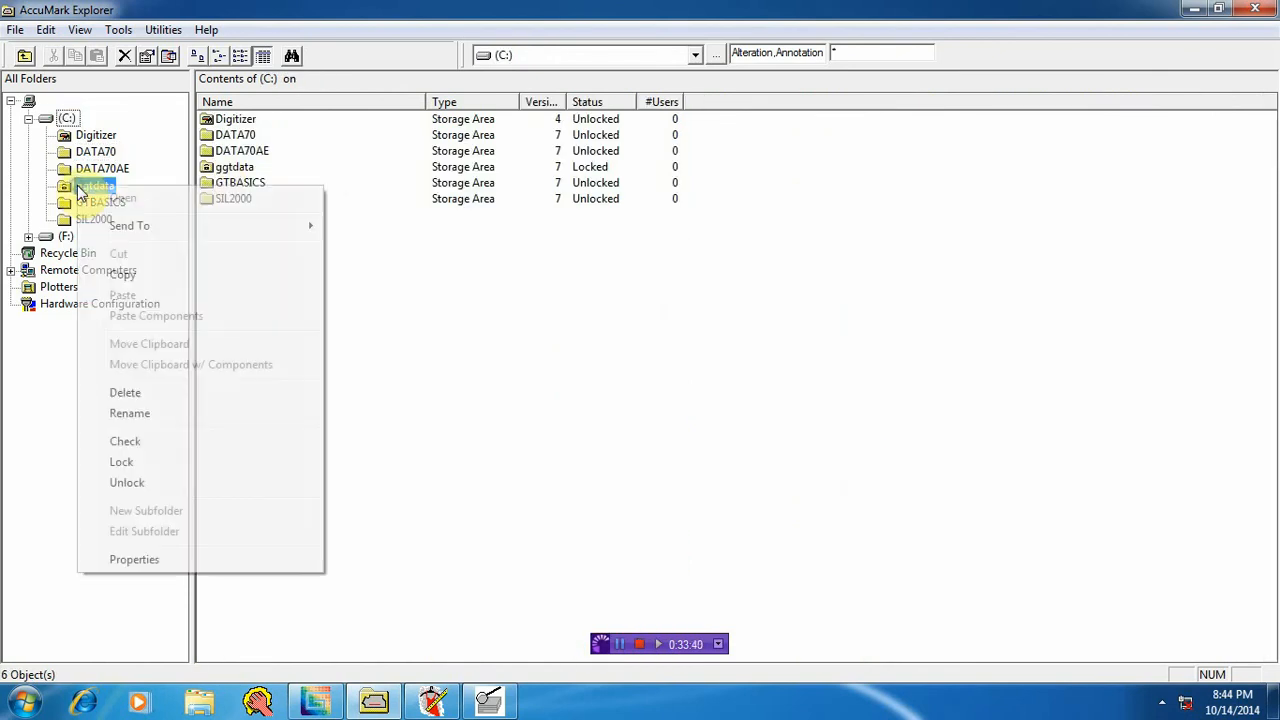
click(126, 484)
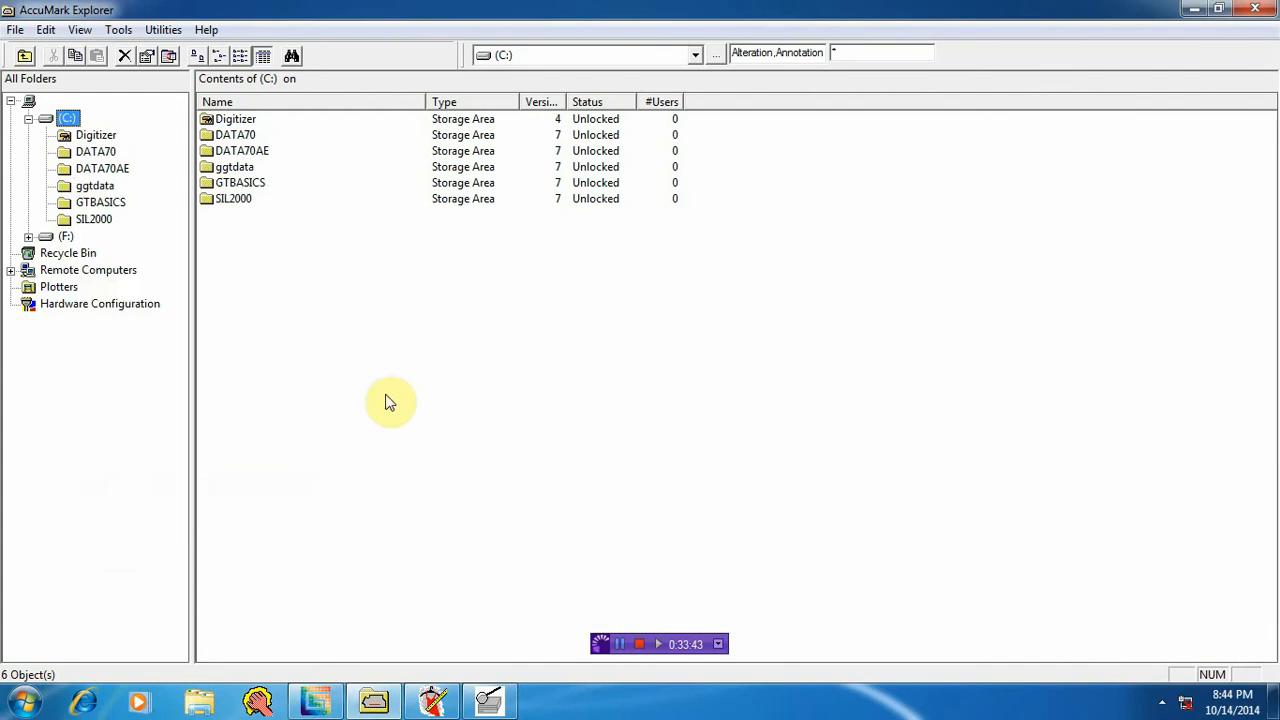
Step: From AccuMark Utilities, view the Lock Storage Area options for all storage areas on device F: and cancel without locking
click(474, 705)
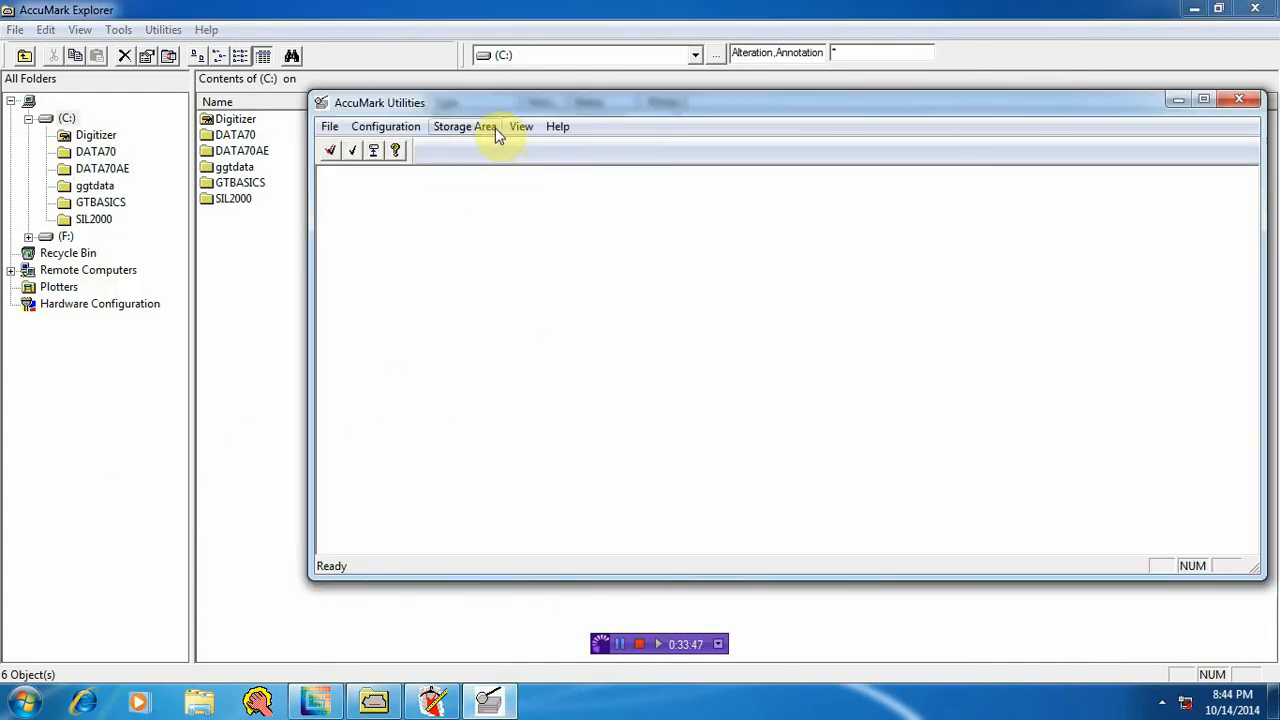
click(466, 128)
mouse_move(495, 438)
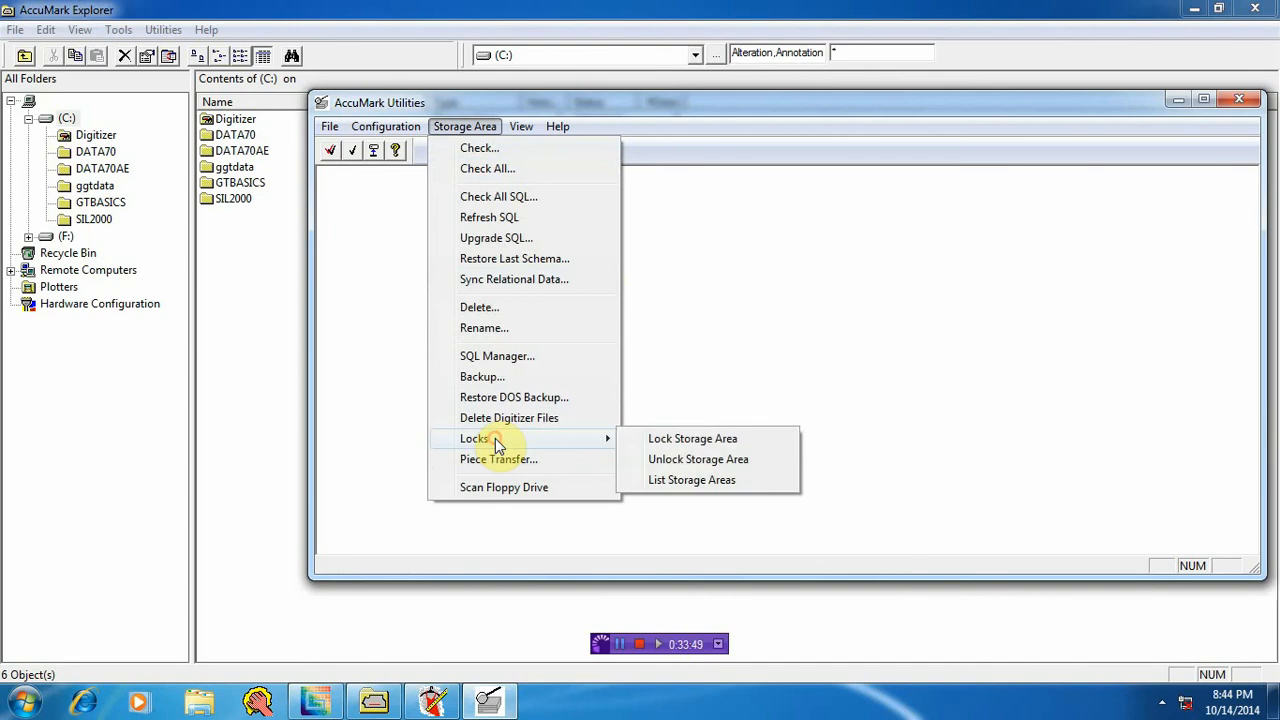
click(686, 443)
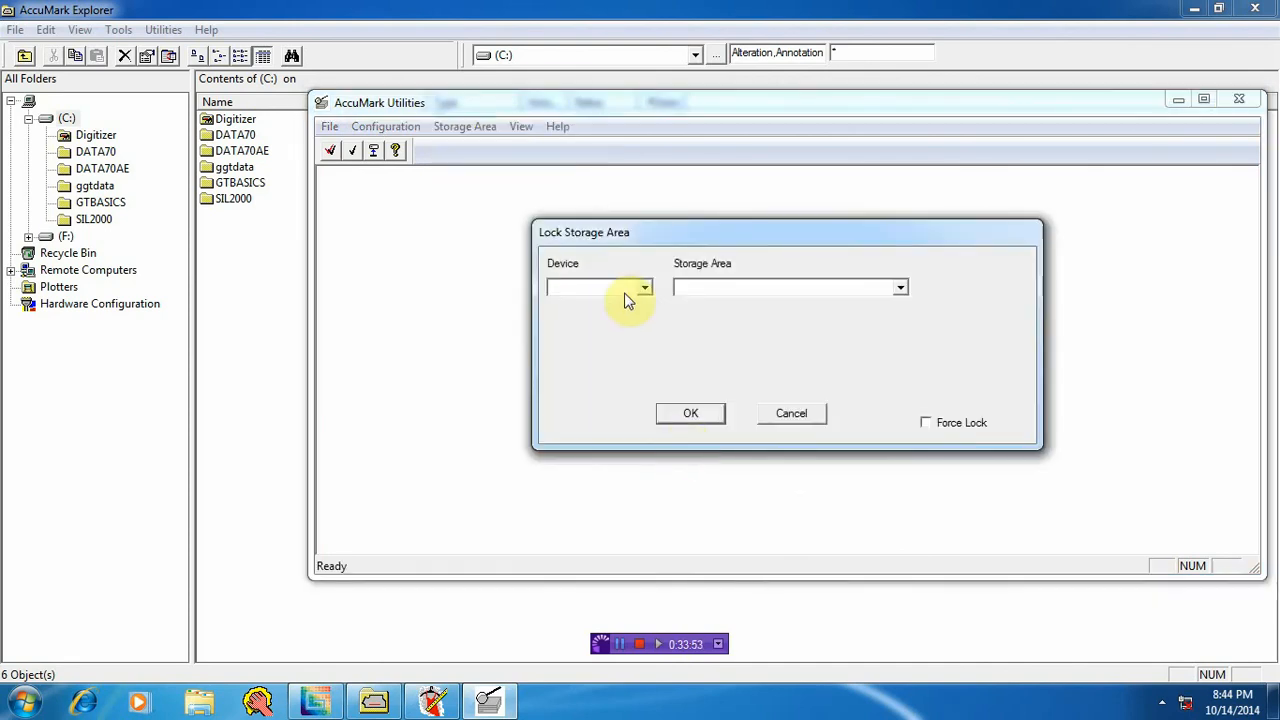
click(644, 288)
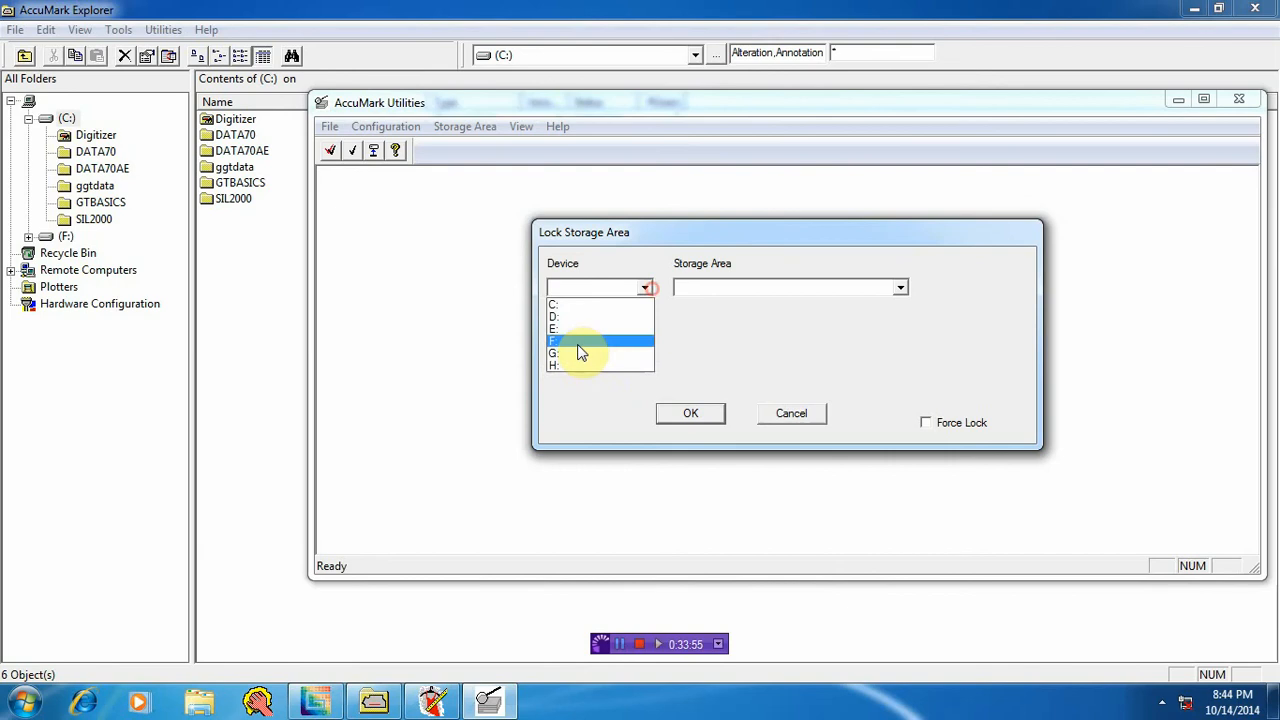
click(583, 345)
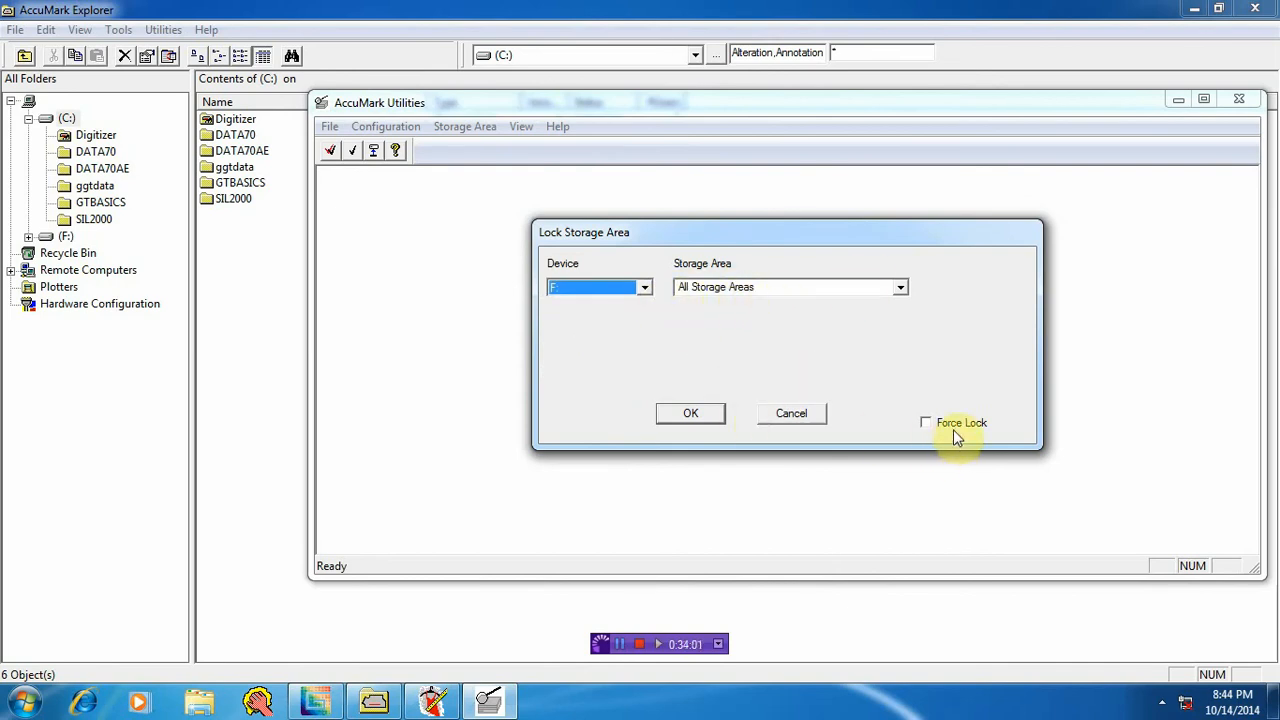
click(795, 421)
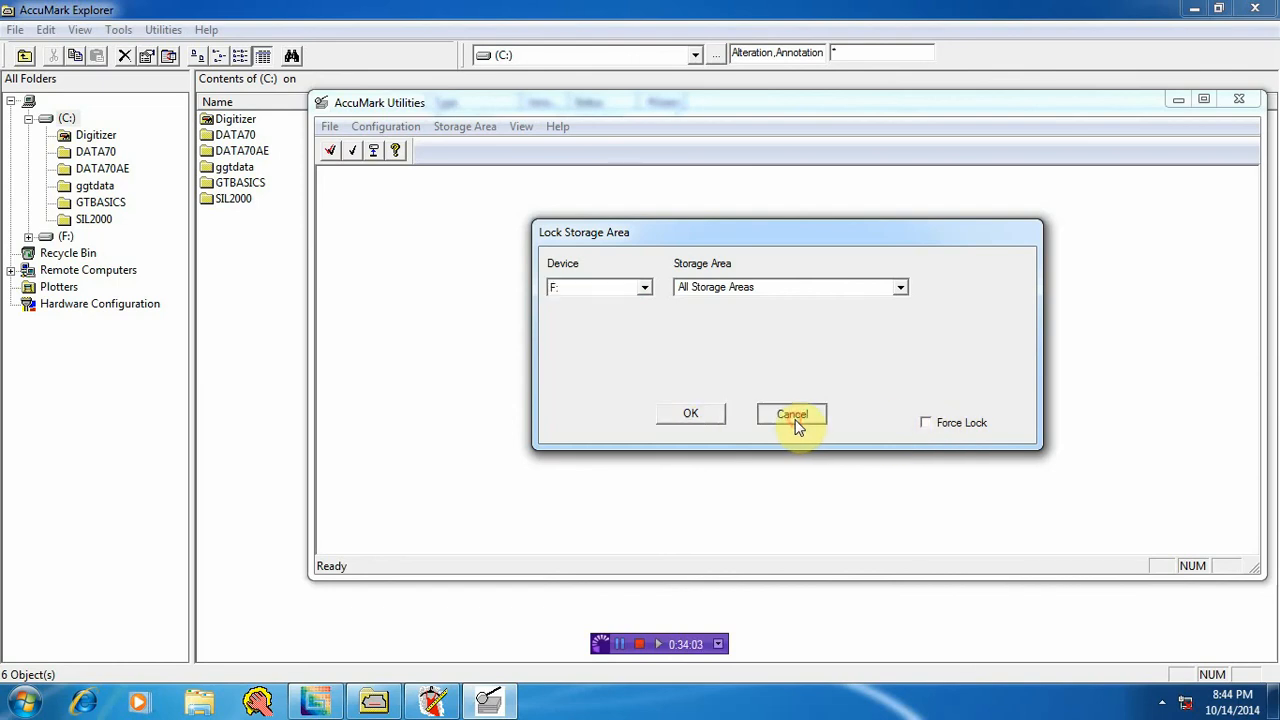
Step: List the lock status of all storage areas from AccuMark Utilities and close the list
click(465, 126)
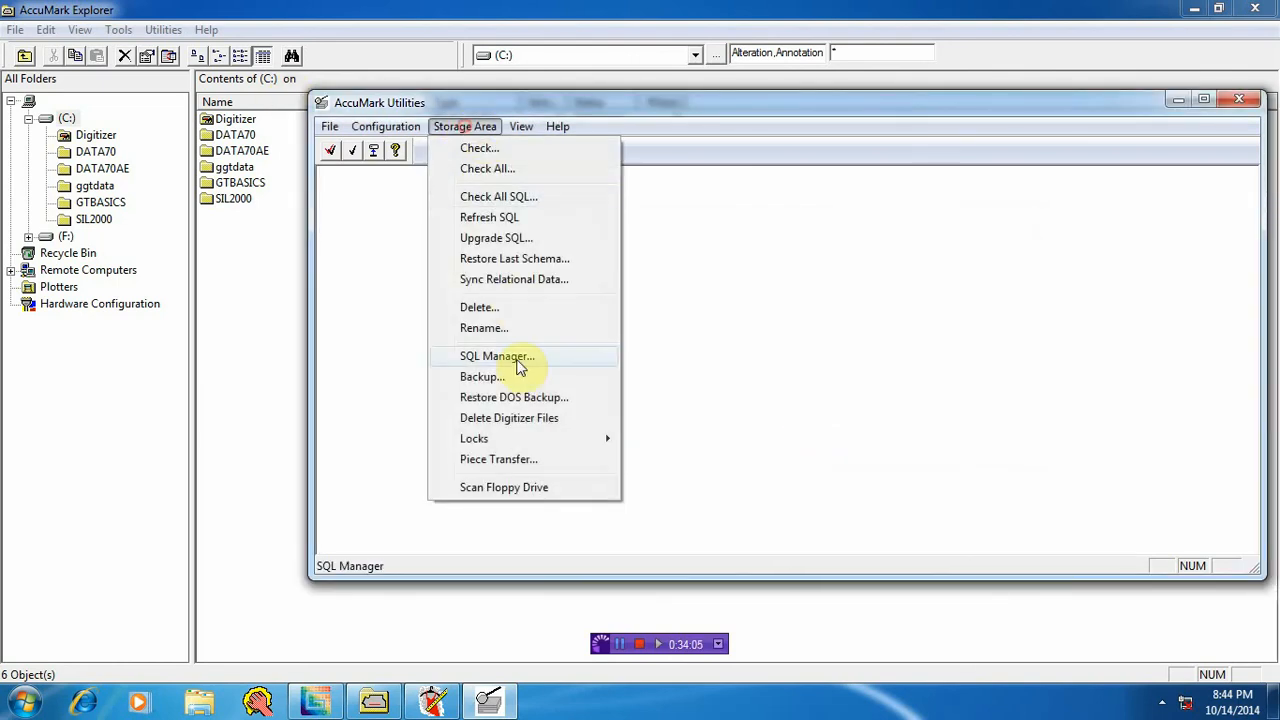
mouse_move(508, 442)
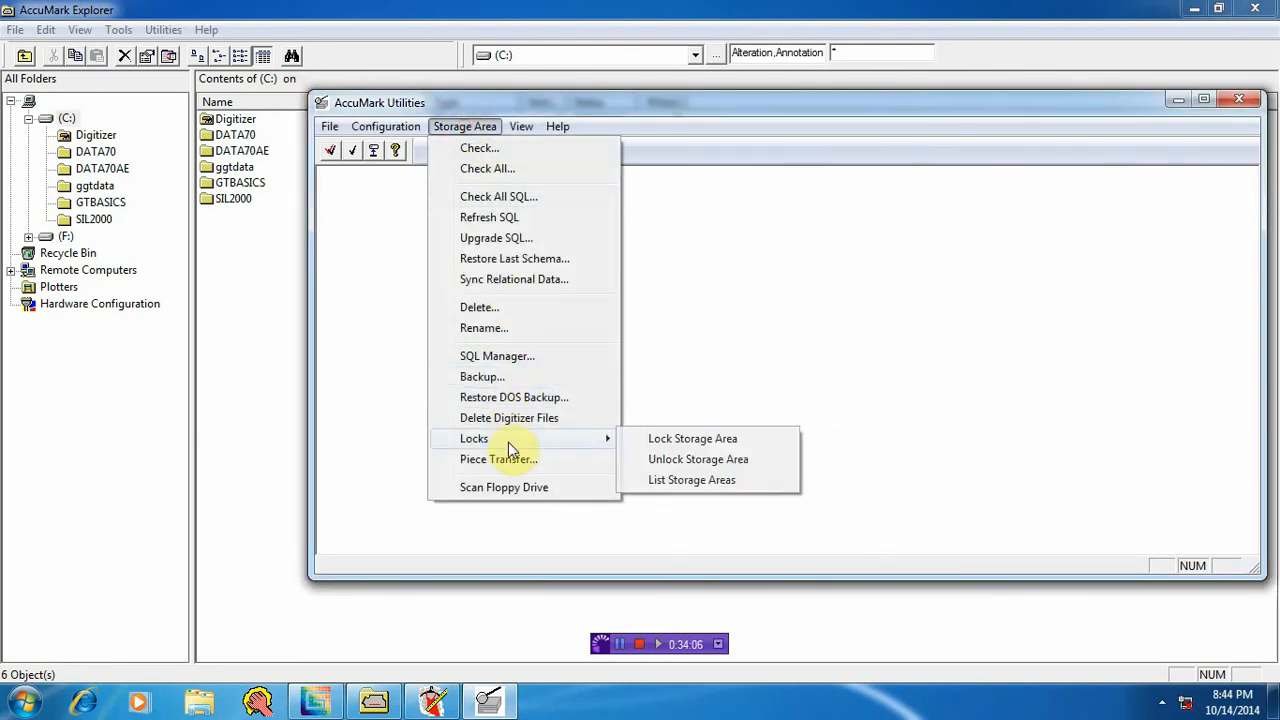
click(680, 486)
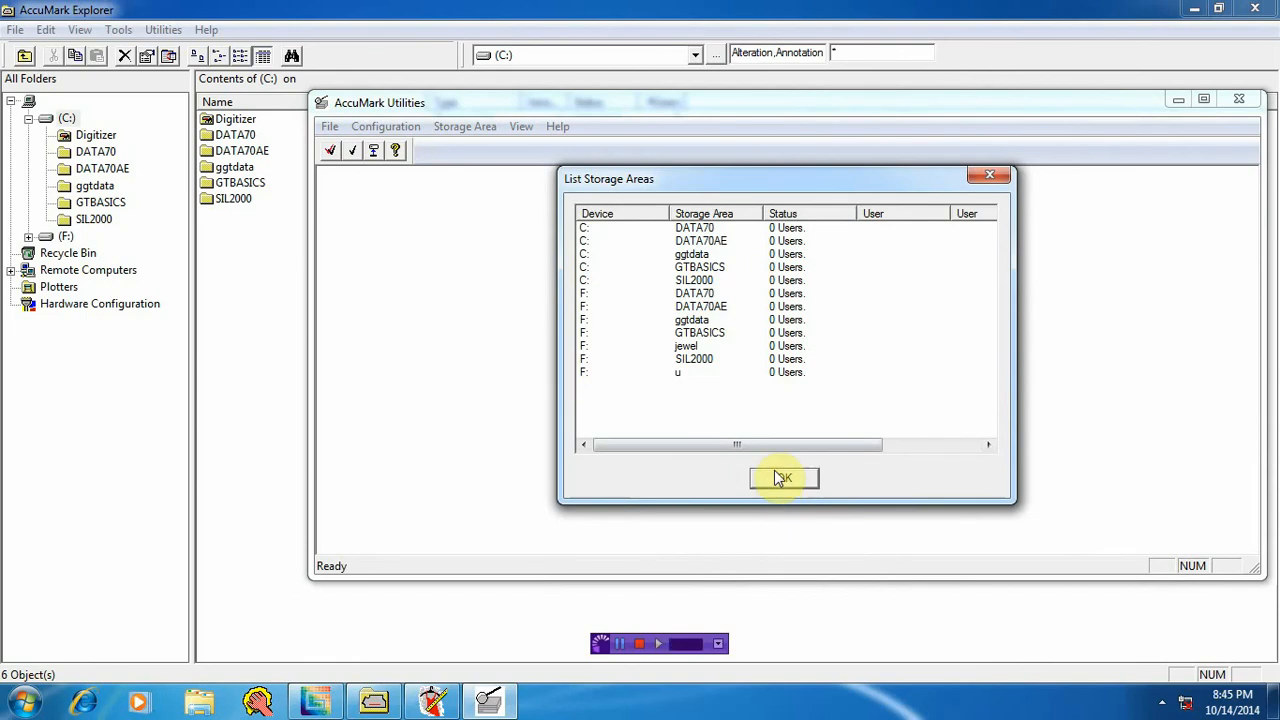
click(988, 176)
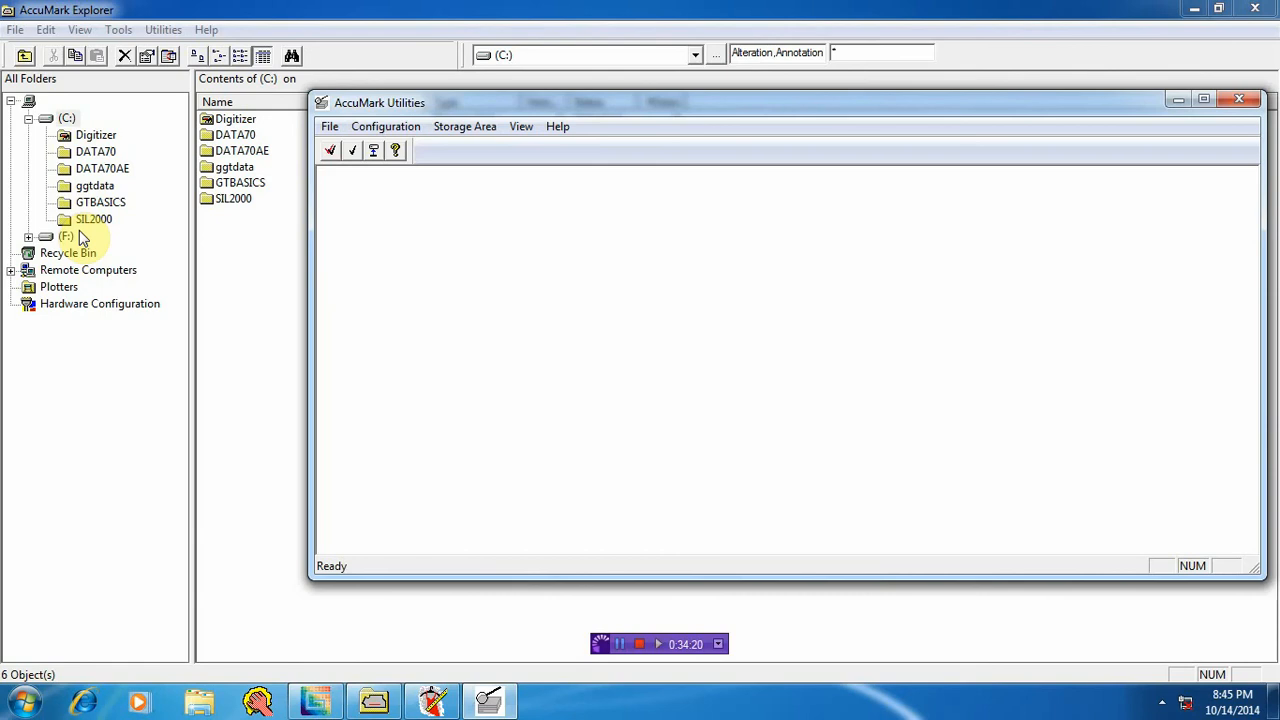
Step: Switch to AccuMark Explorer, run Check on the DATA70AE storage area on C: and lock that area
click(98, 170)
right_click(95, 176)
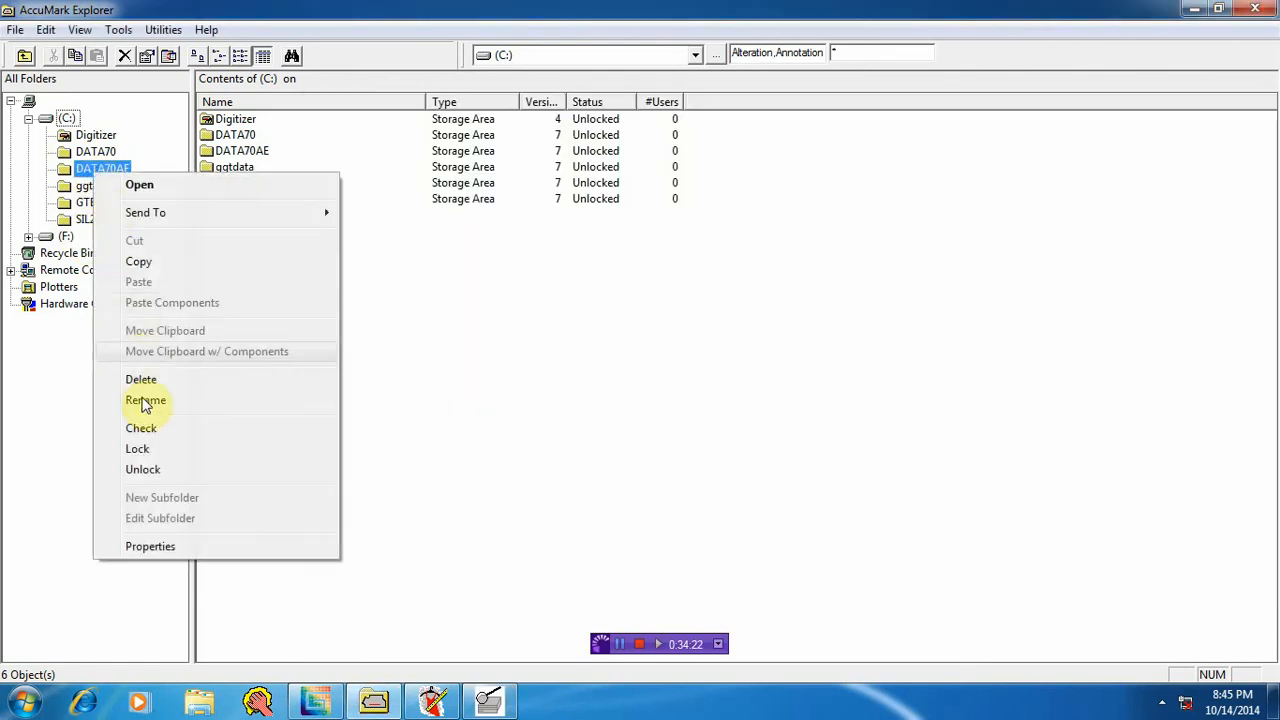
click(145, 427)
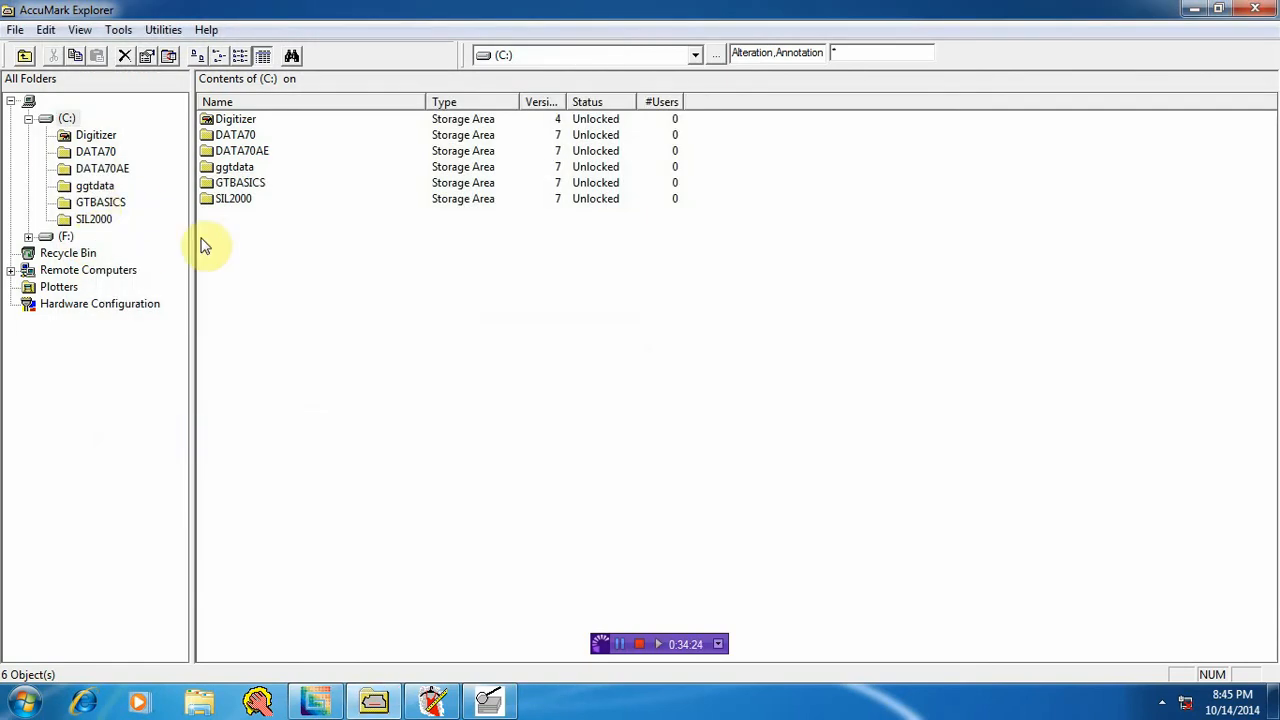
click(95, 170)
right_click(92, 168)
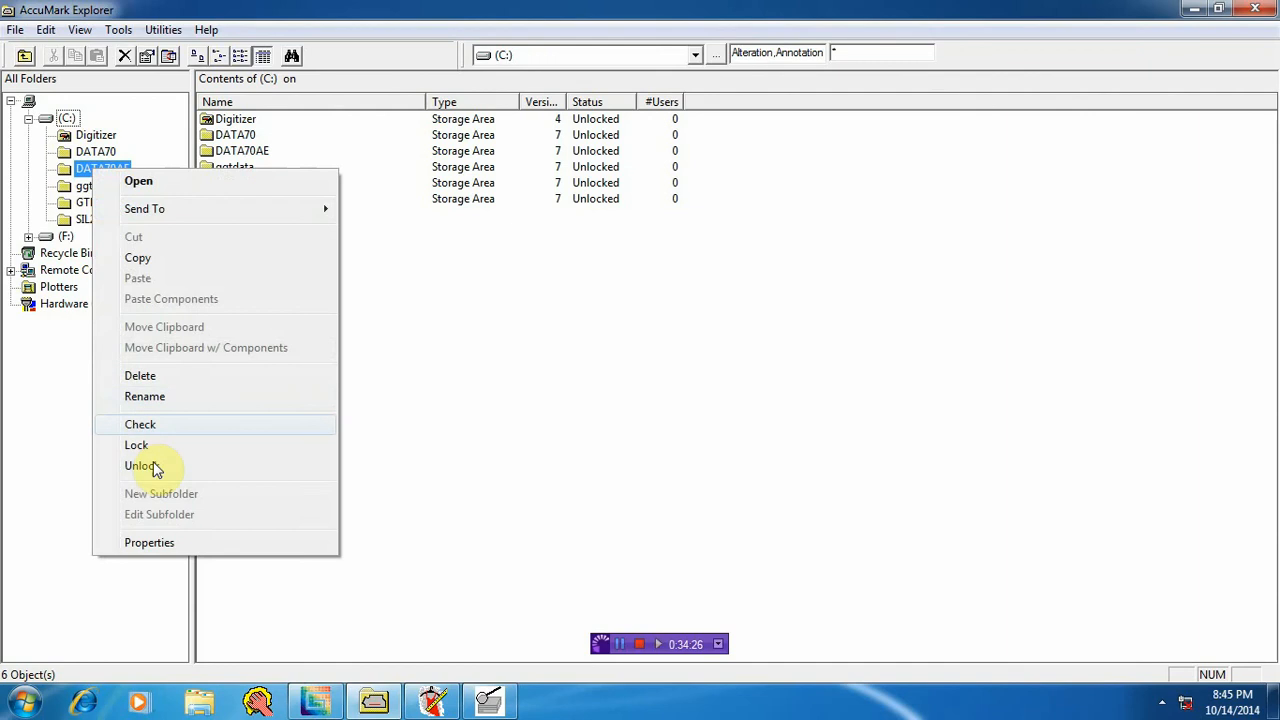
click(140, 445)
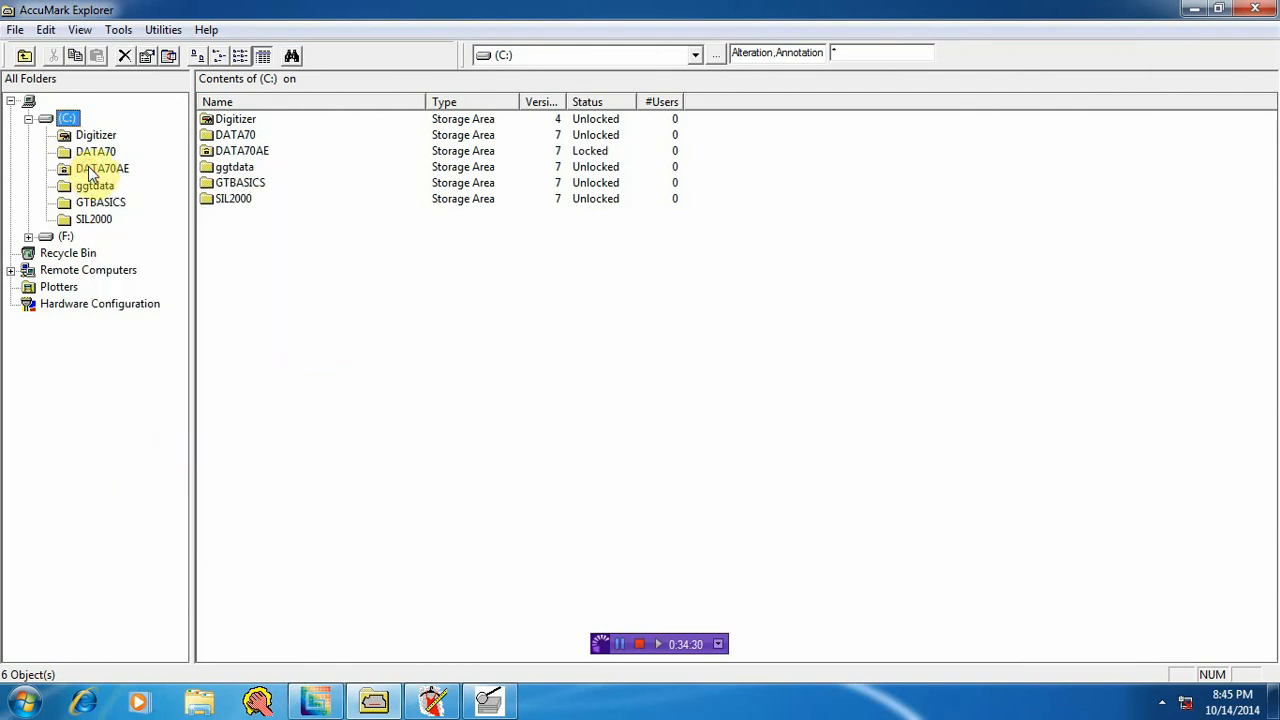
Step: Try to open the locked DATA70AE storage area on C: and examine which commands it offers while locked
click(90, 173)
click(68, 175)
click(68, 172)
click(68, 172)
right_click(72, 170)
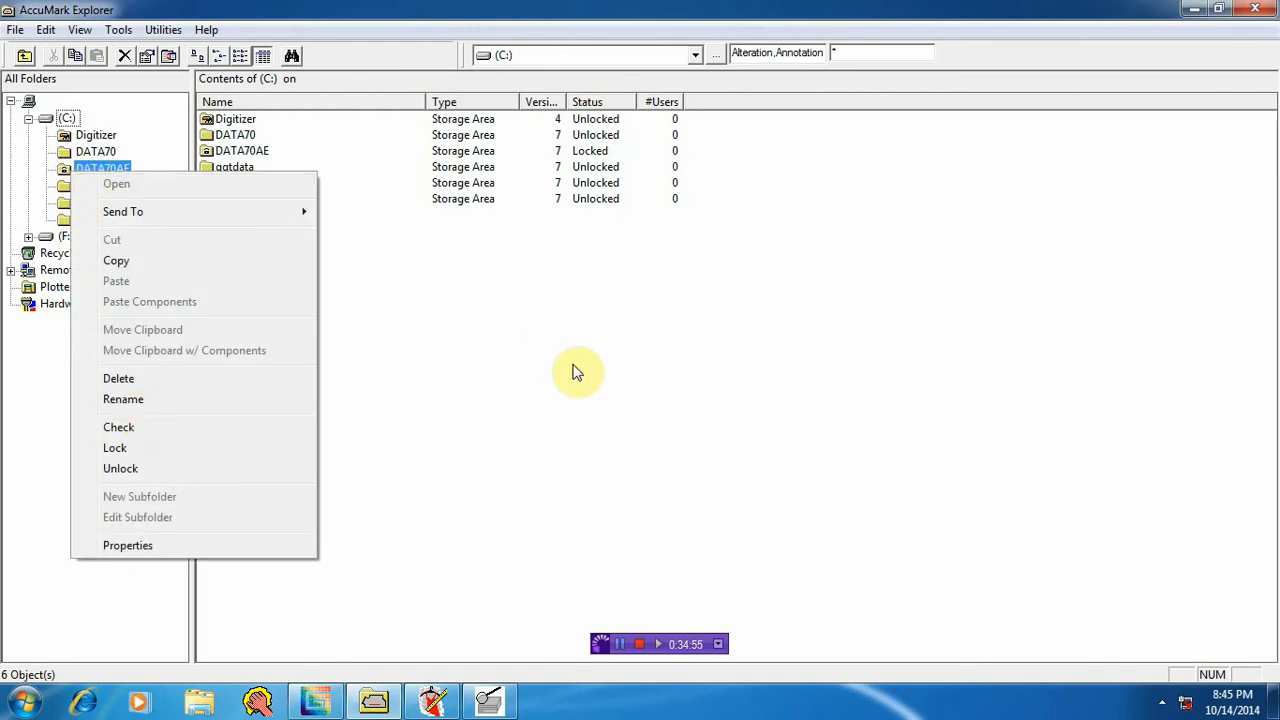
click(573, 368)
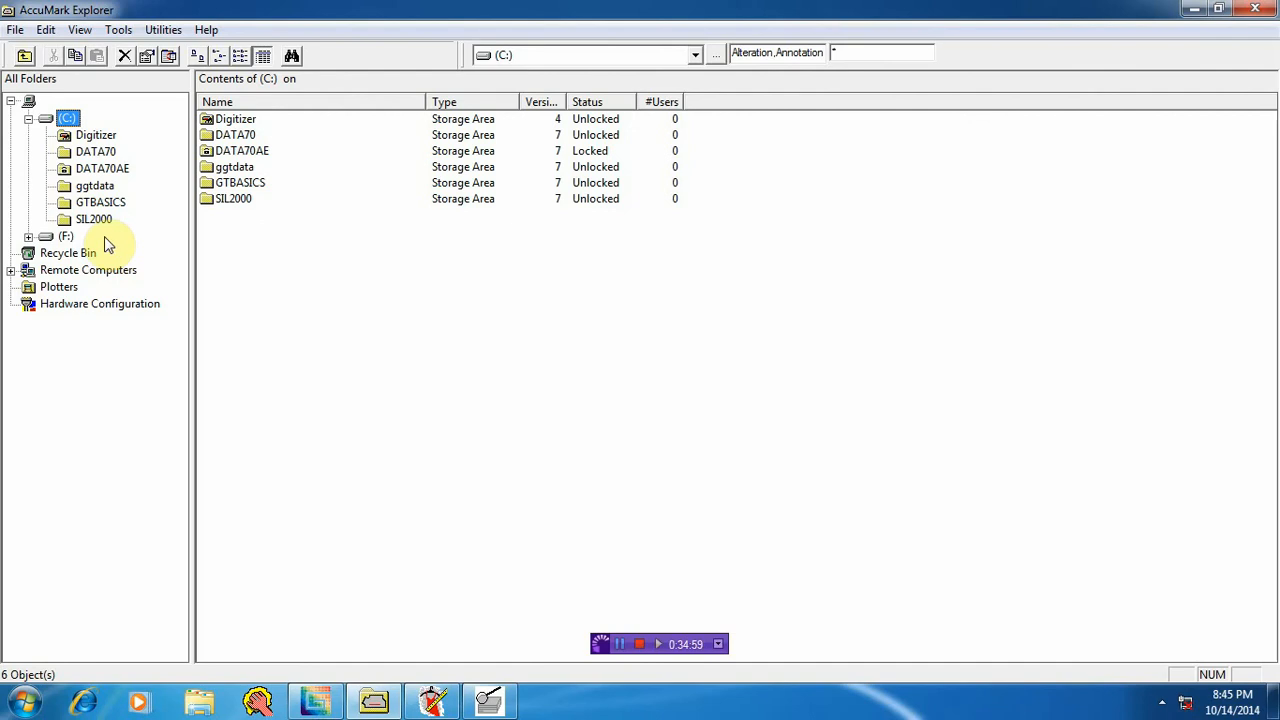
right_click(88, 170)
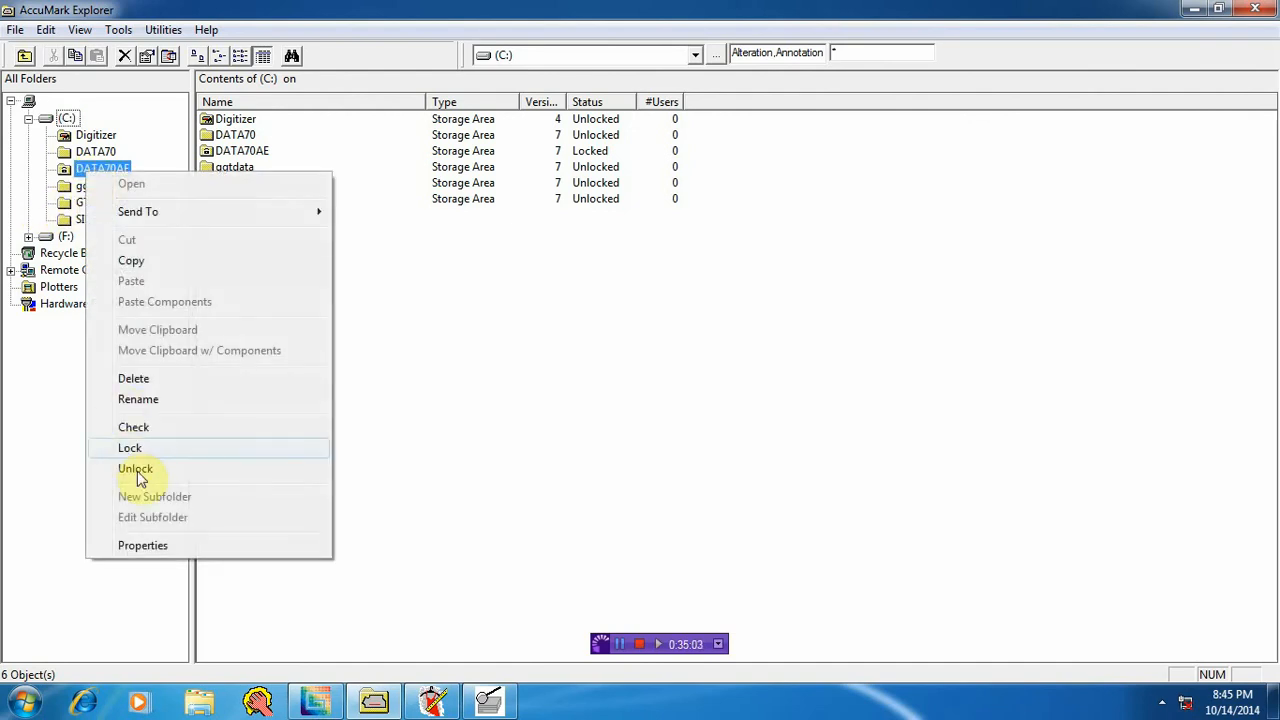
click(552, 360)
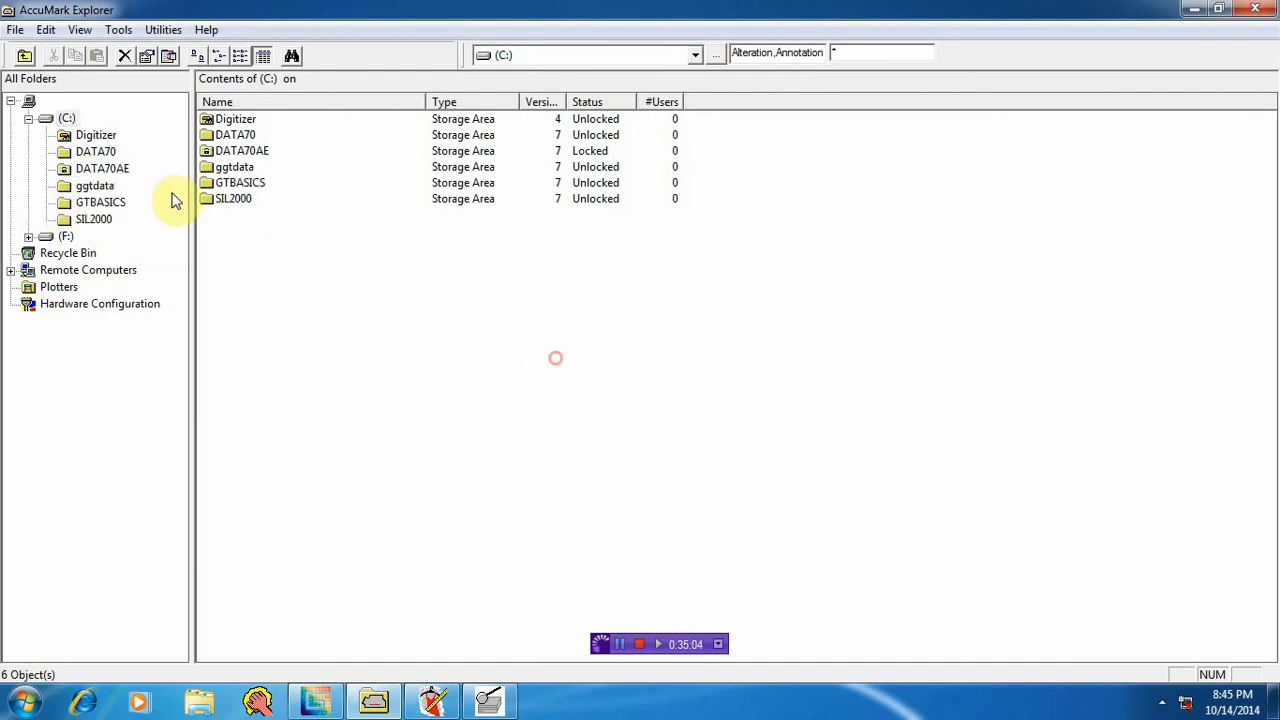
right_click(113, 175)
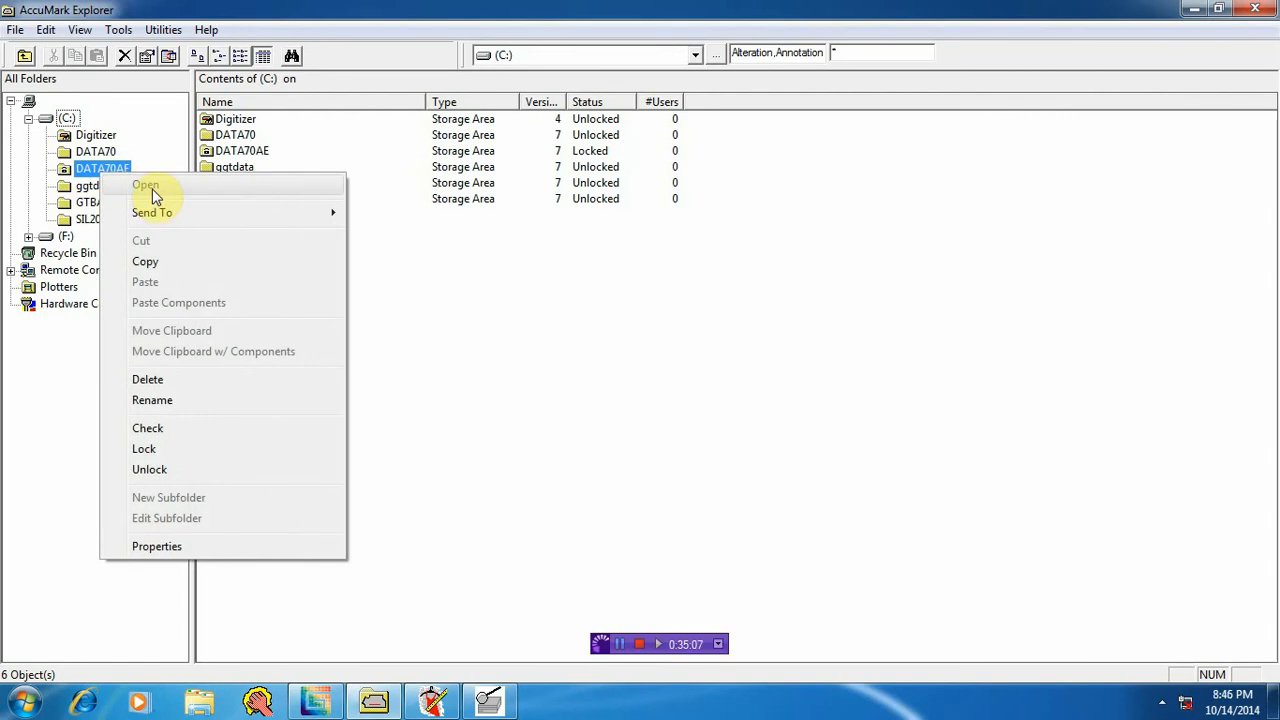
click(471, 271)
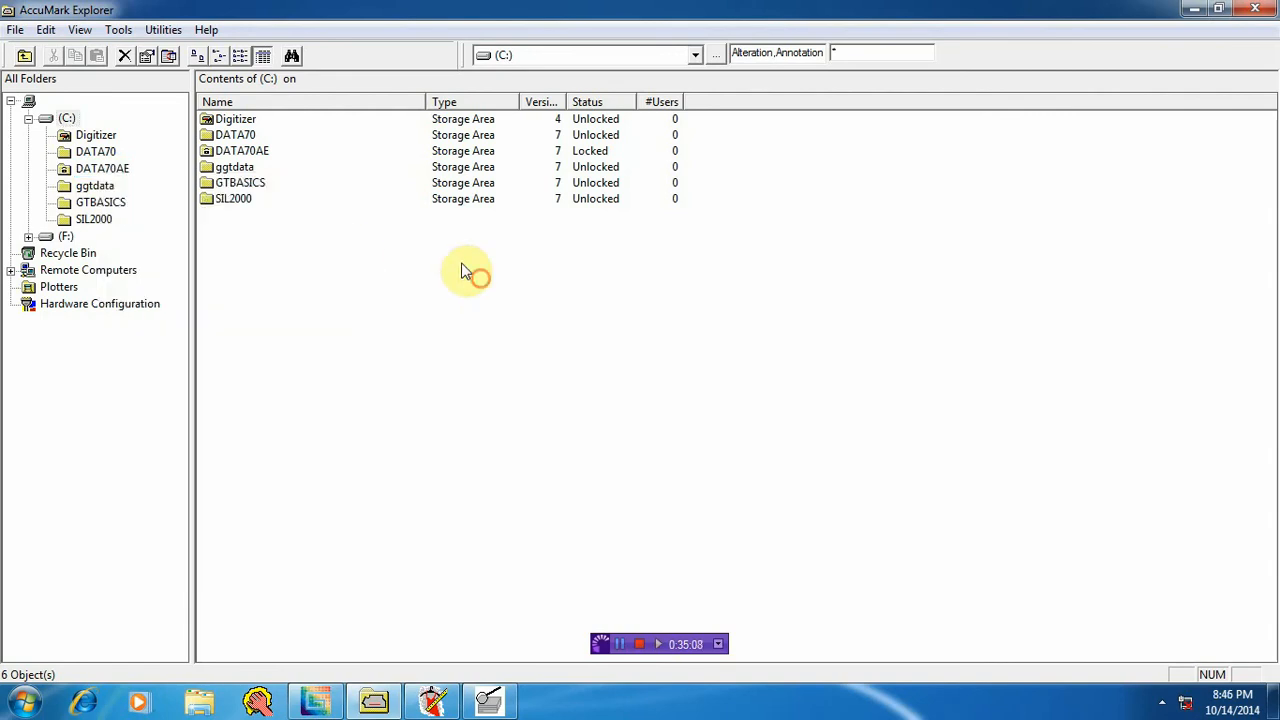
Step: Unlock the DATA70AE storage area on C: and review its available commands again
right_click(103, 174)
click(366, 335)
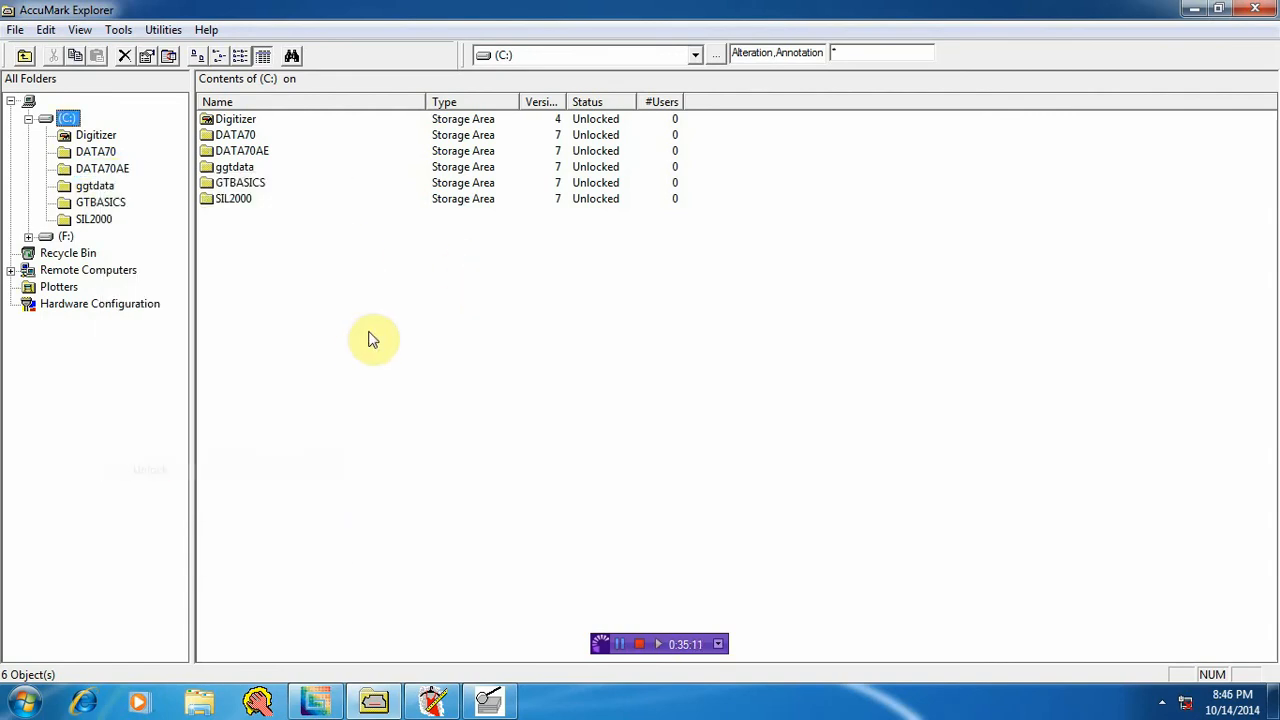
right_click(116, 177)
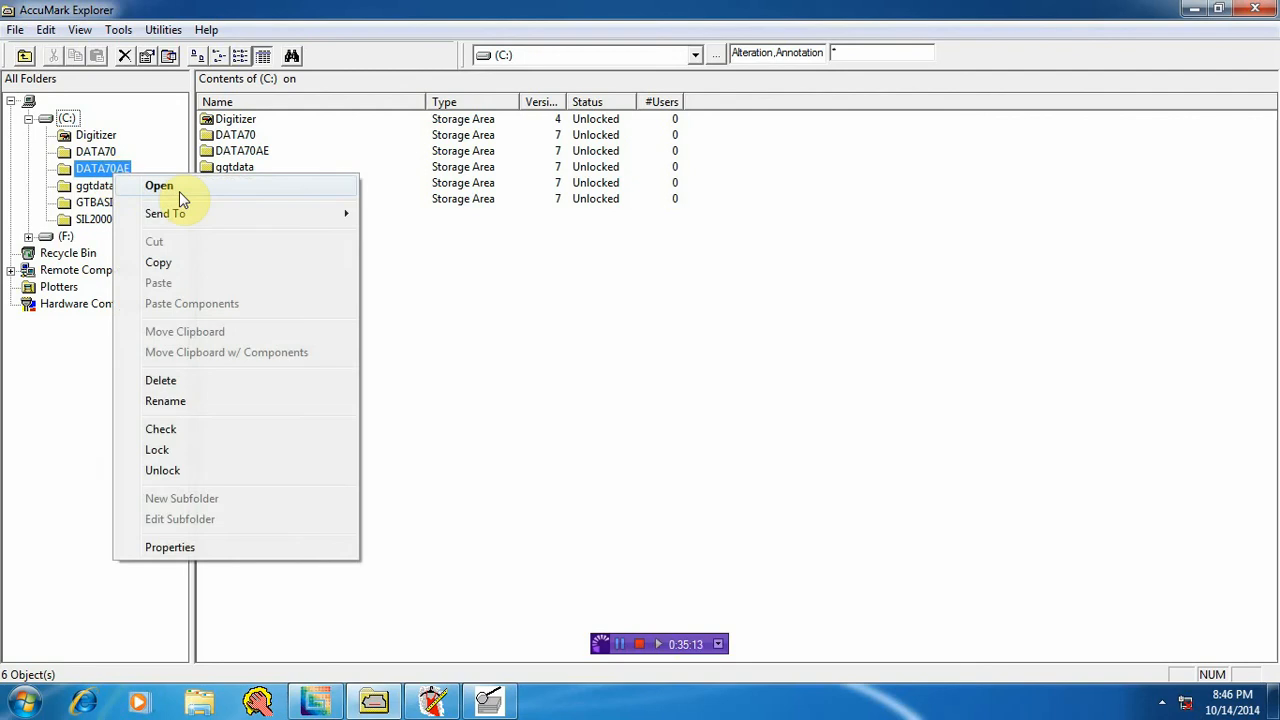
click(595, 384)
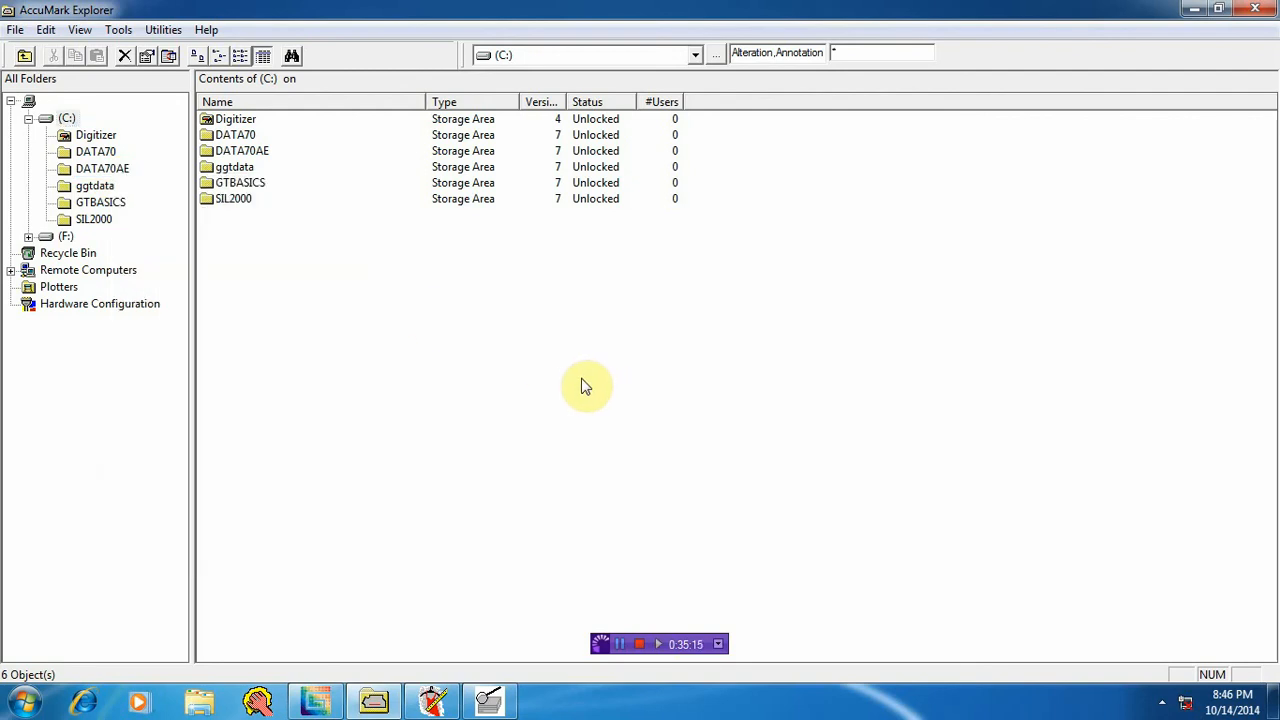
Step: Switch to AccuMark Utilities, view the device and storage area choices for Piece Transfer, and cancel without transferring
click(489, 702)
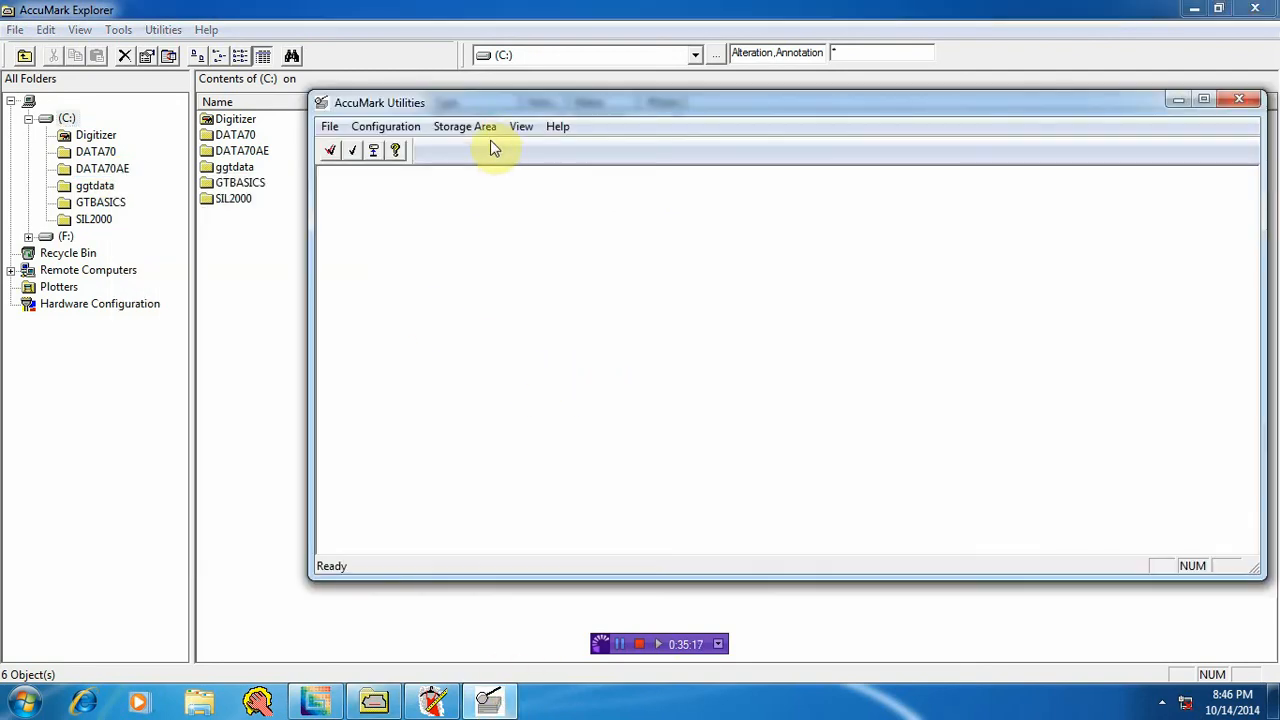
click(461, 128)
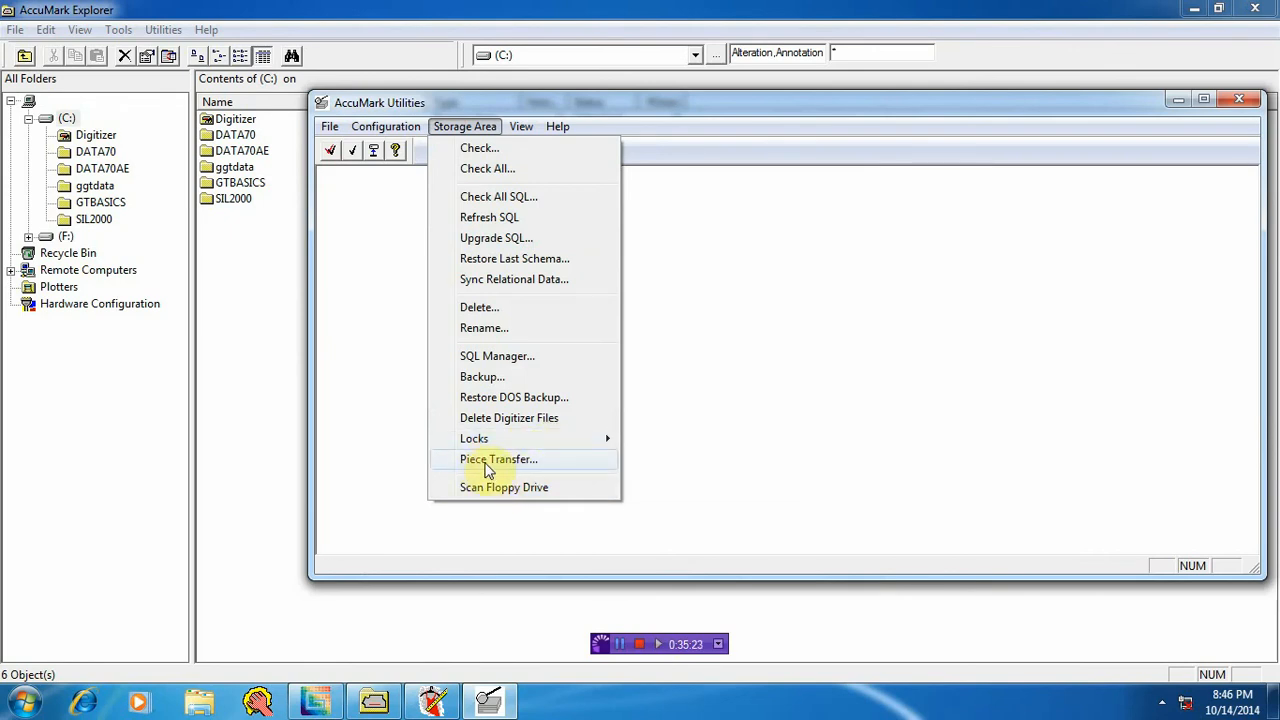
click(512, 463)
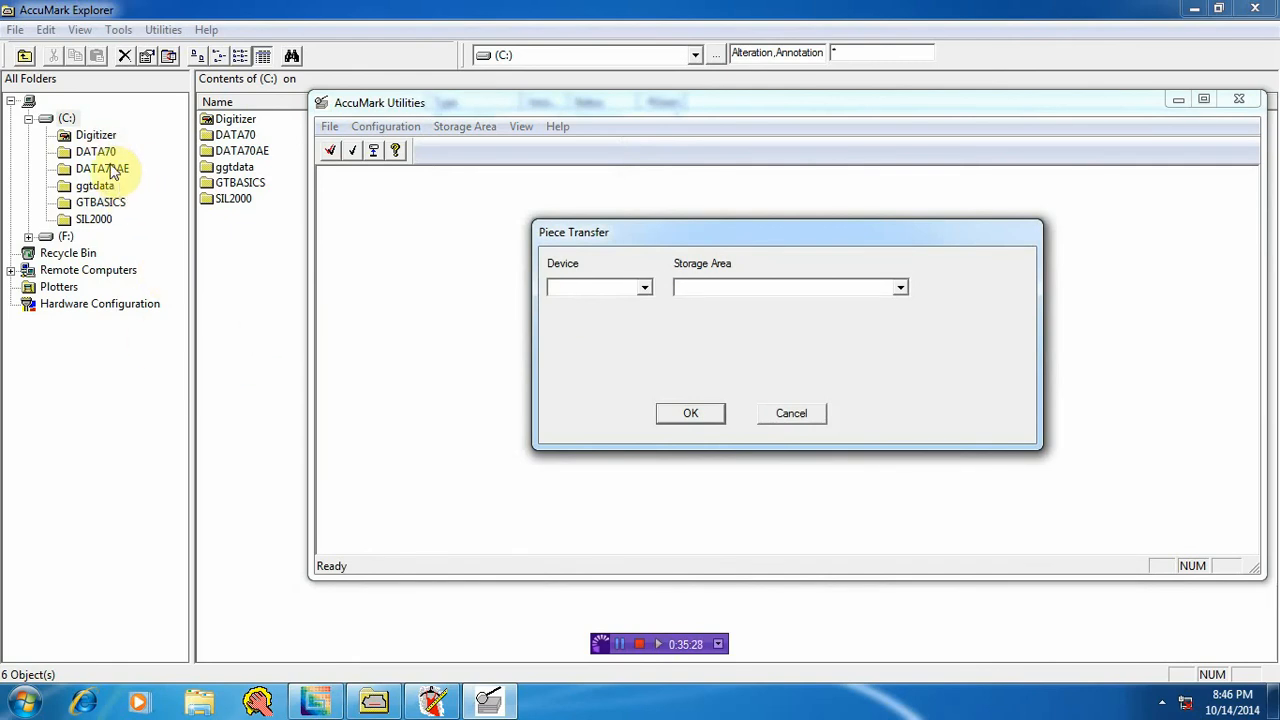
click(647, 290)
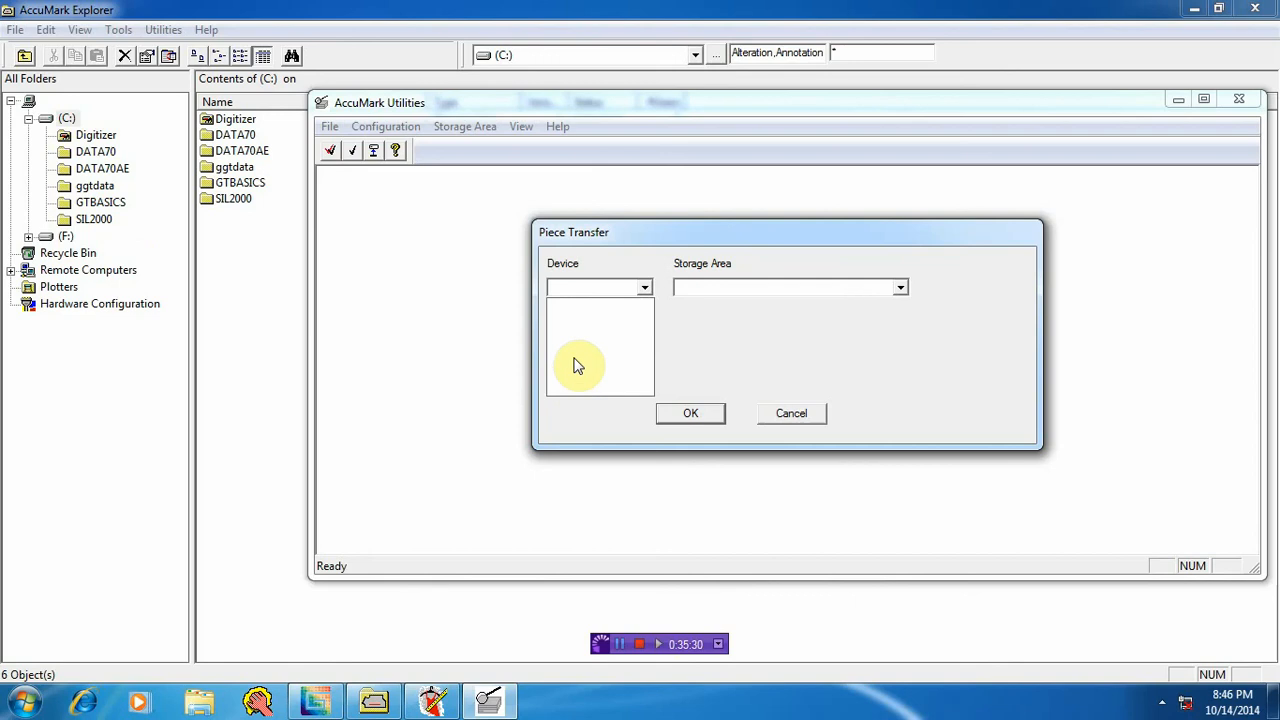
click(900, 289)
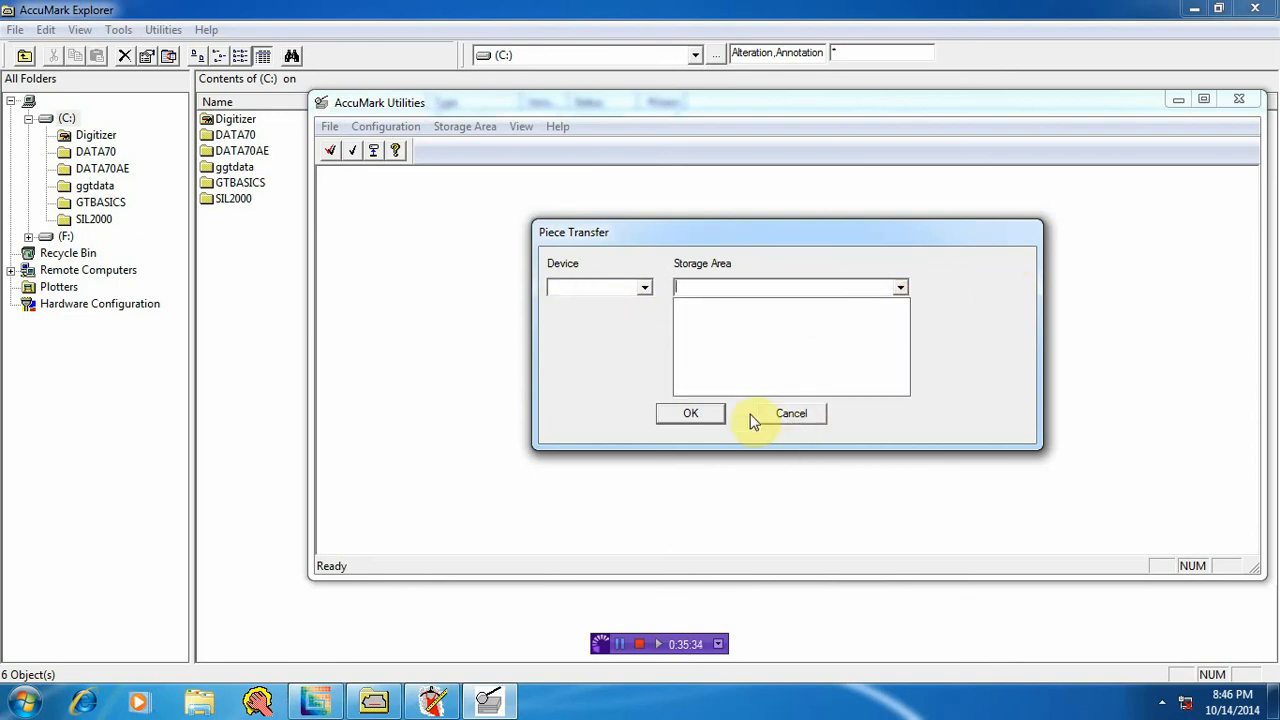
click(794, 416)
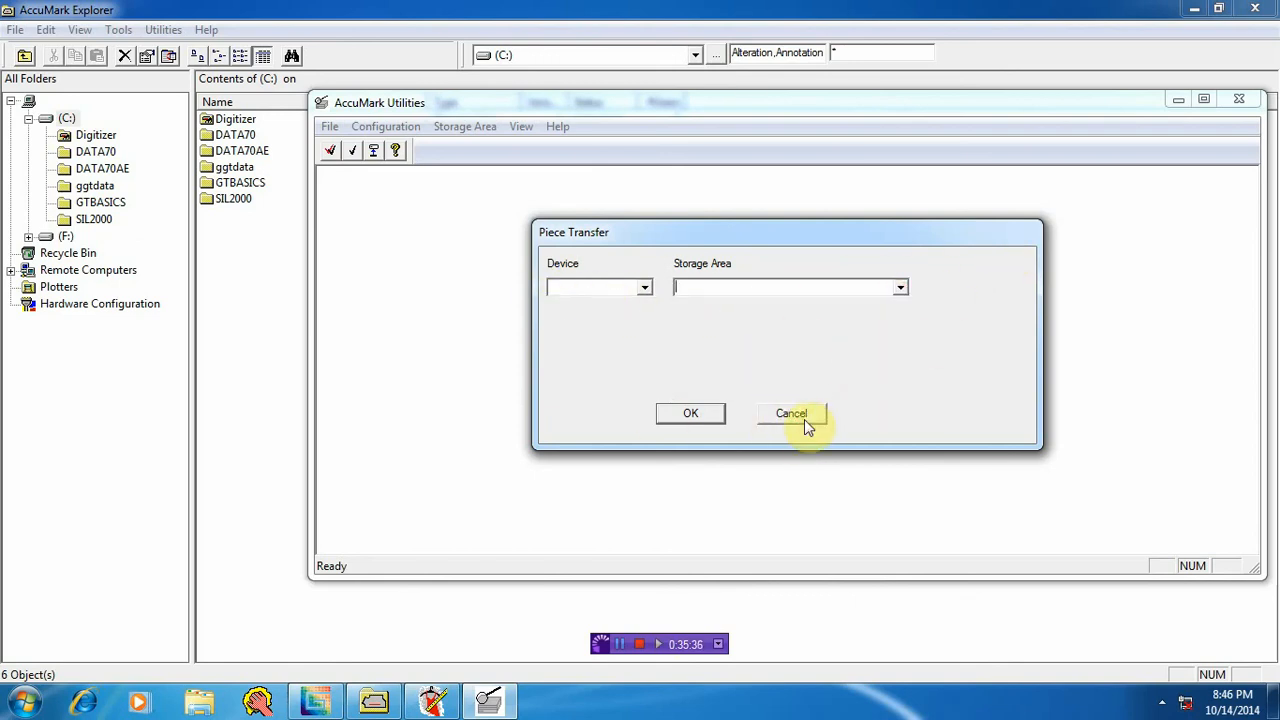
click(791, 414)
click(455, 127)
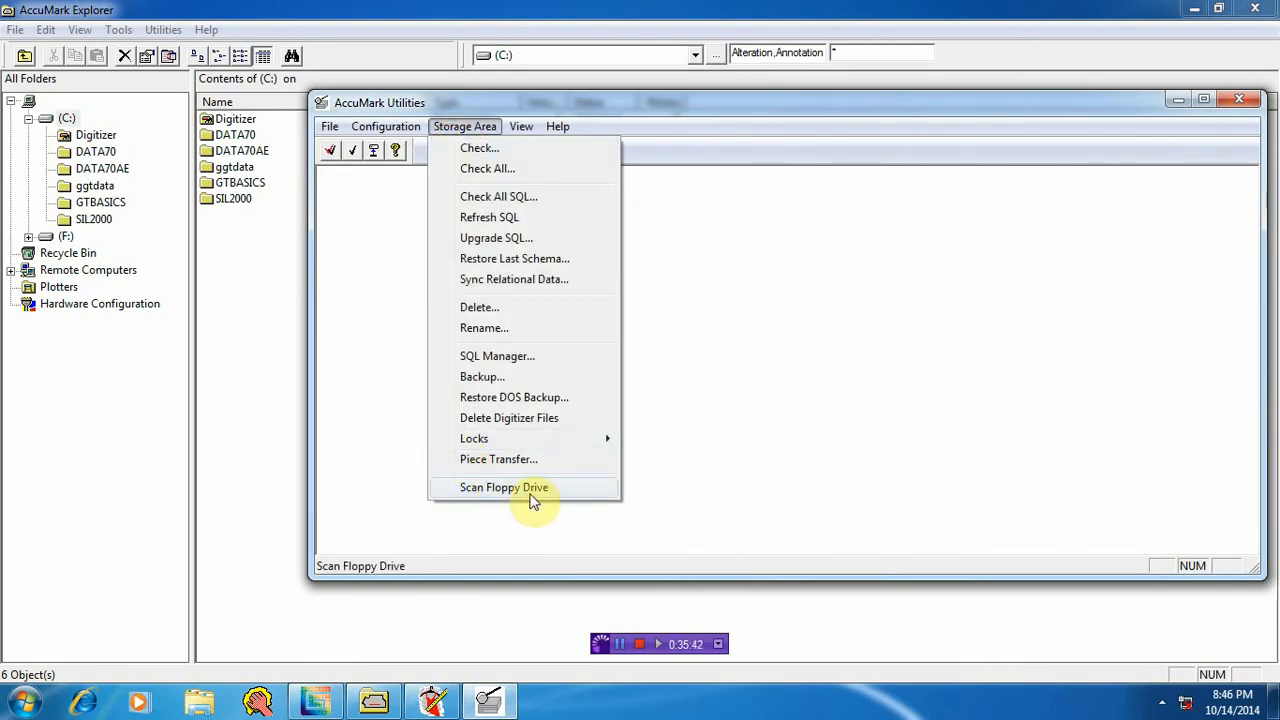
click(794, 334)
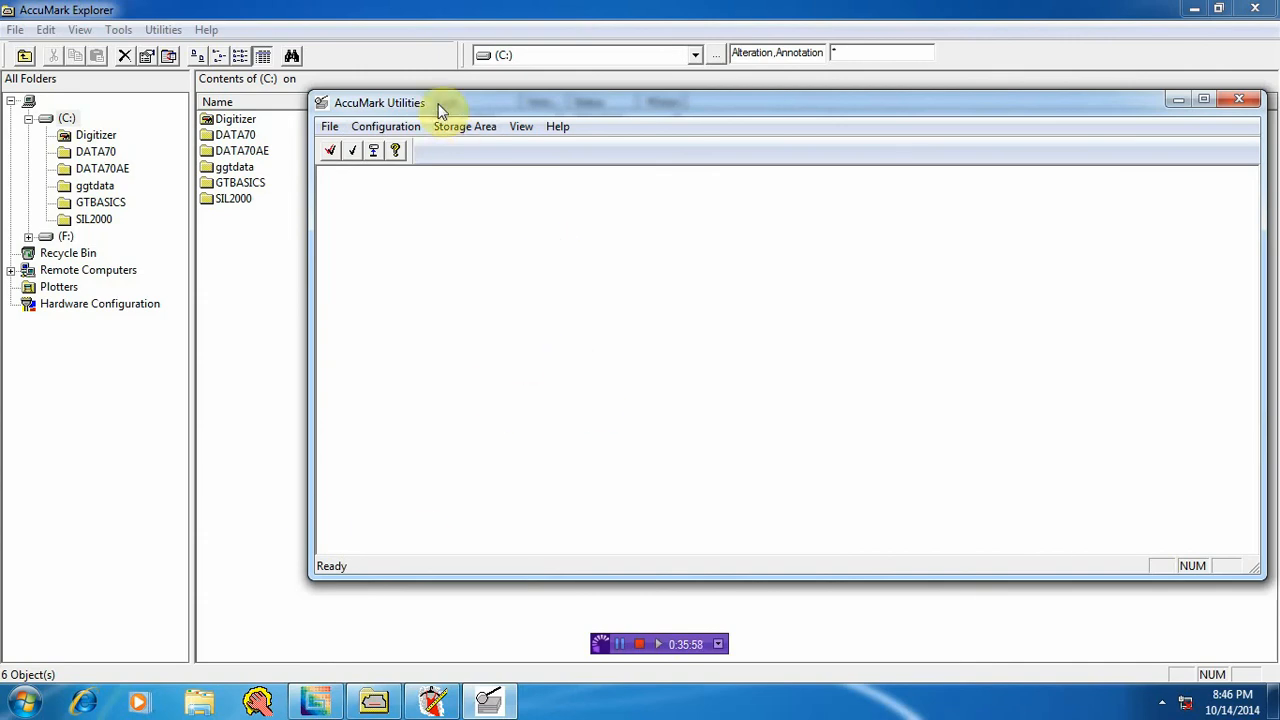
click(460, 127)
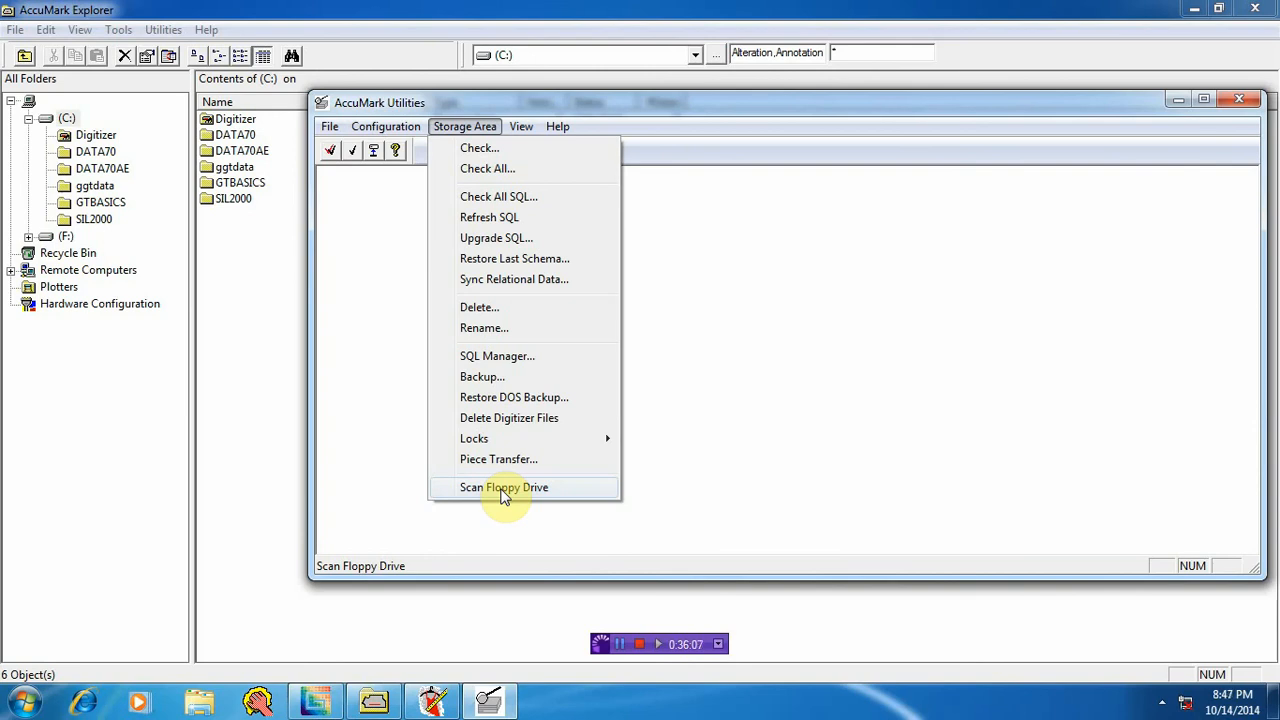
click(758, 450)
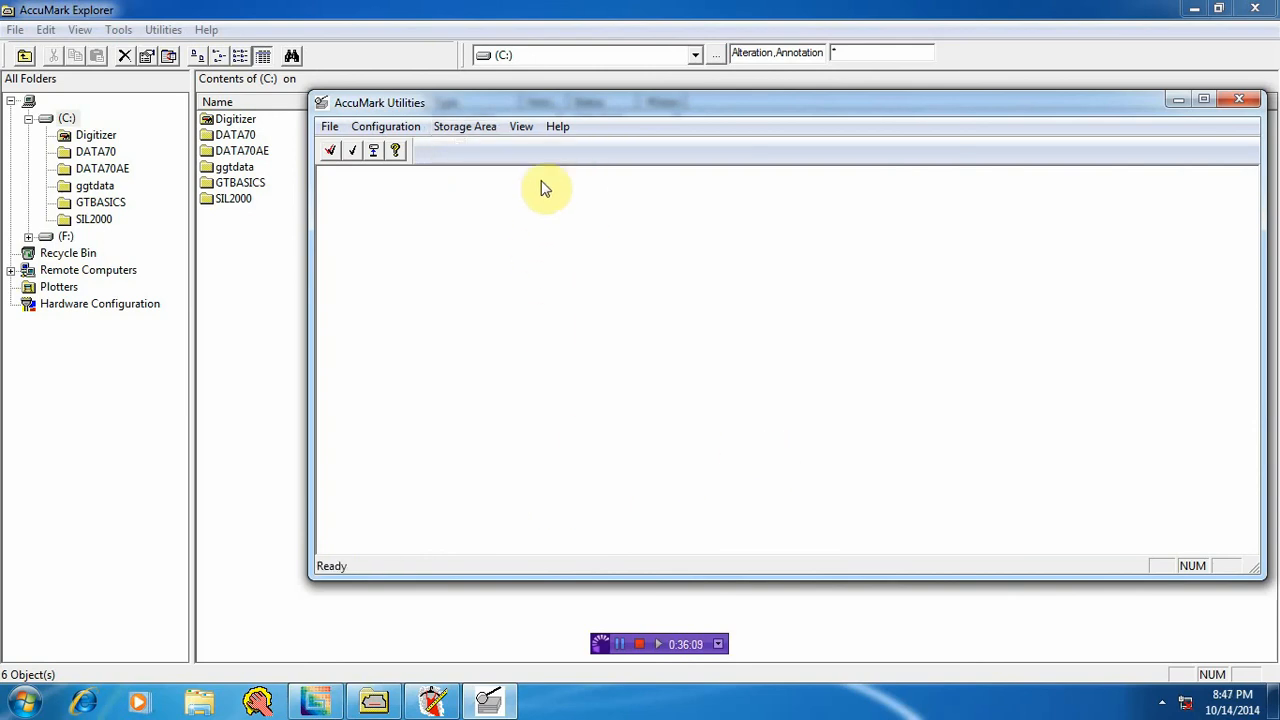
click(524, 125)
mouse_move(465, 126)
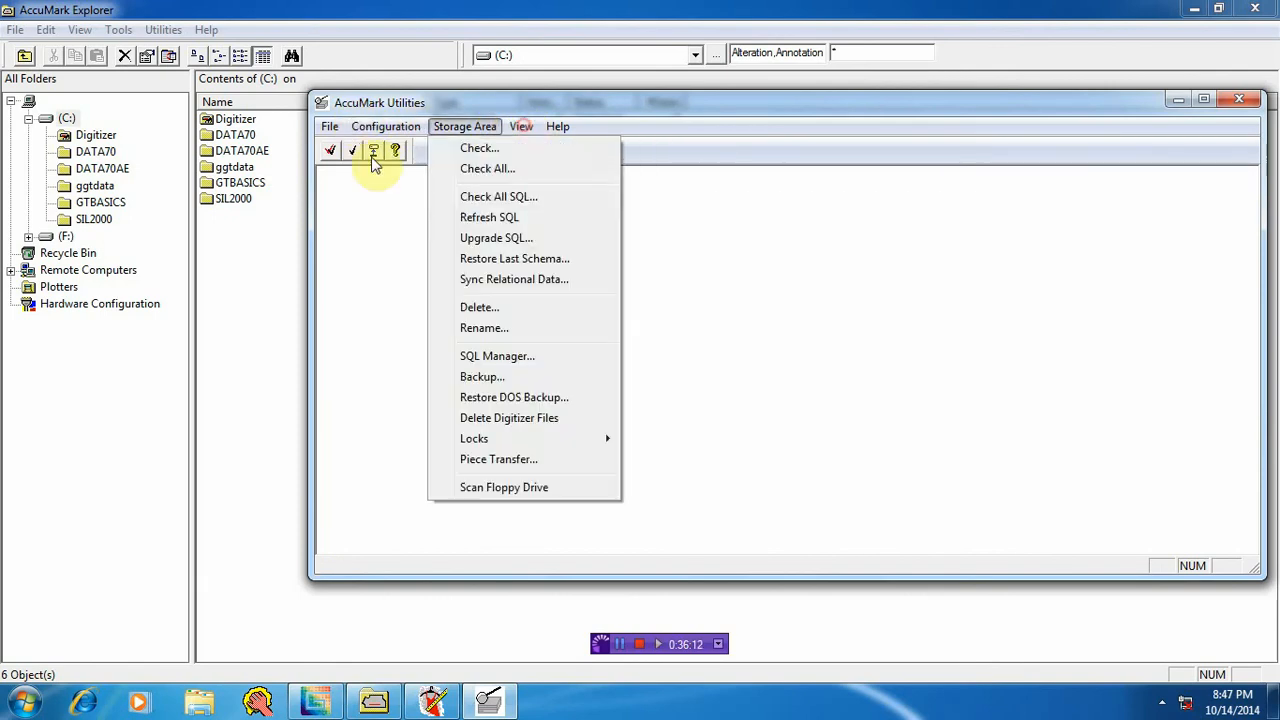
Step: Close AccuMark Utilities and AccuMark Explorer, and refresh the Windows desktop several times
click(1239, 99)
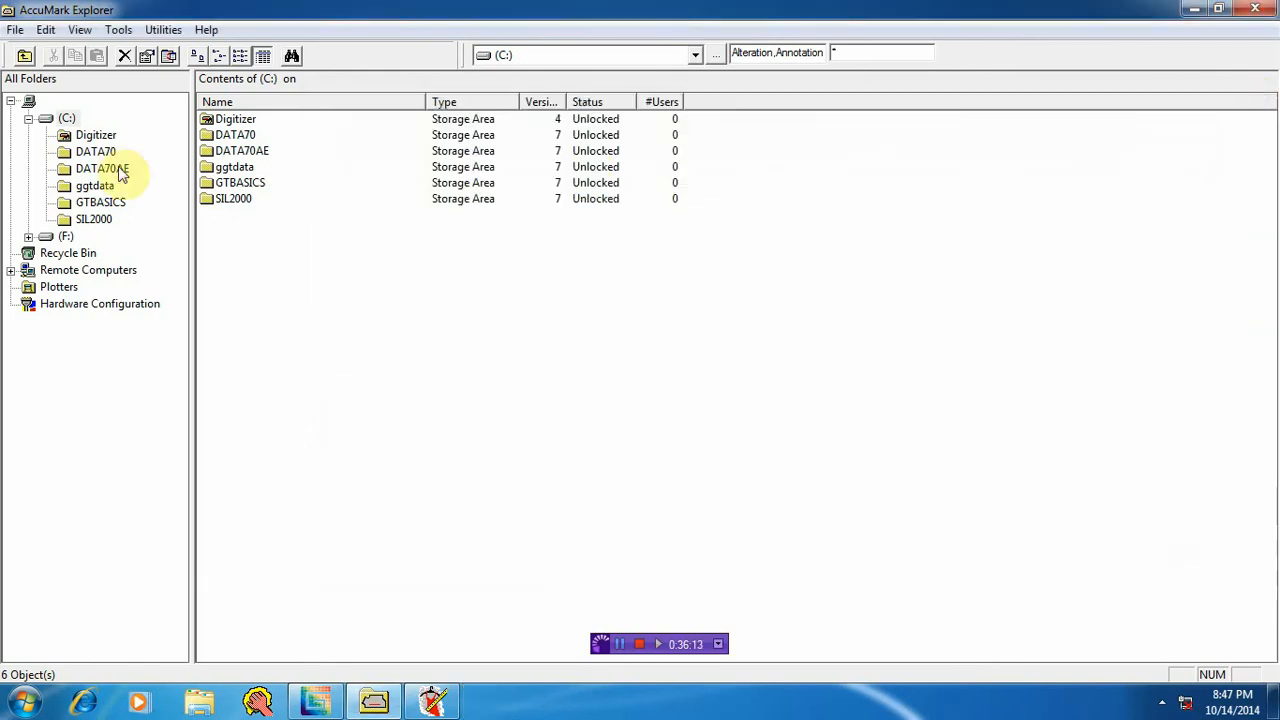
click(1250, 12)
right_click(757, 182)
click(775, 236)
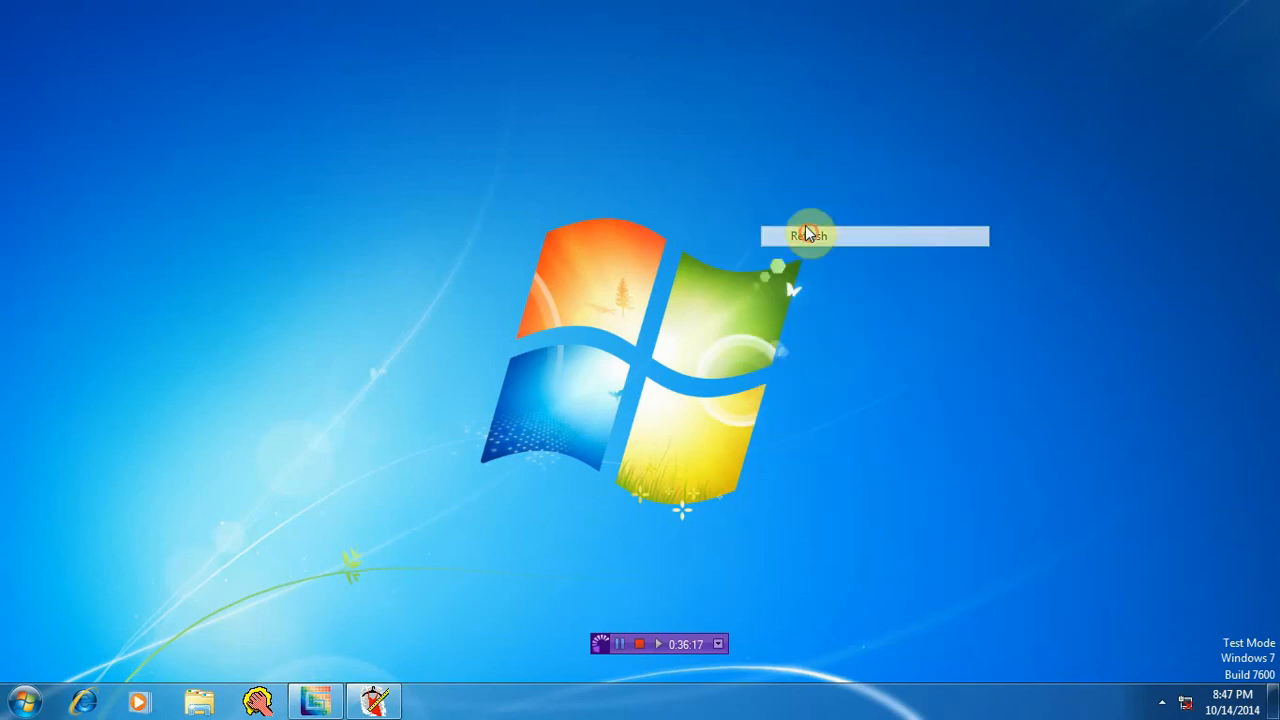
right_click(743, 191)
click(795, 249)
right_click(734, 214)
click(806, 271)
right_click(694, 214)
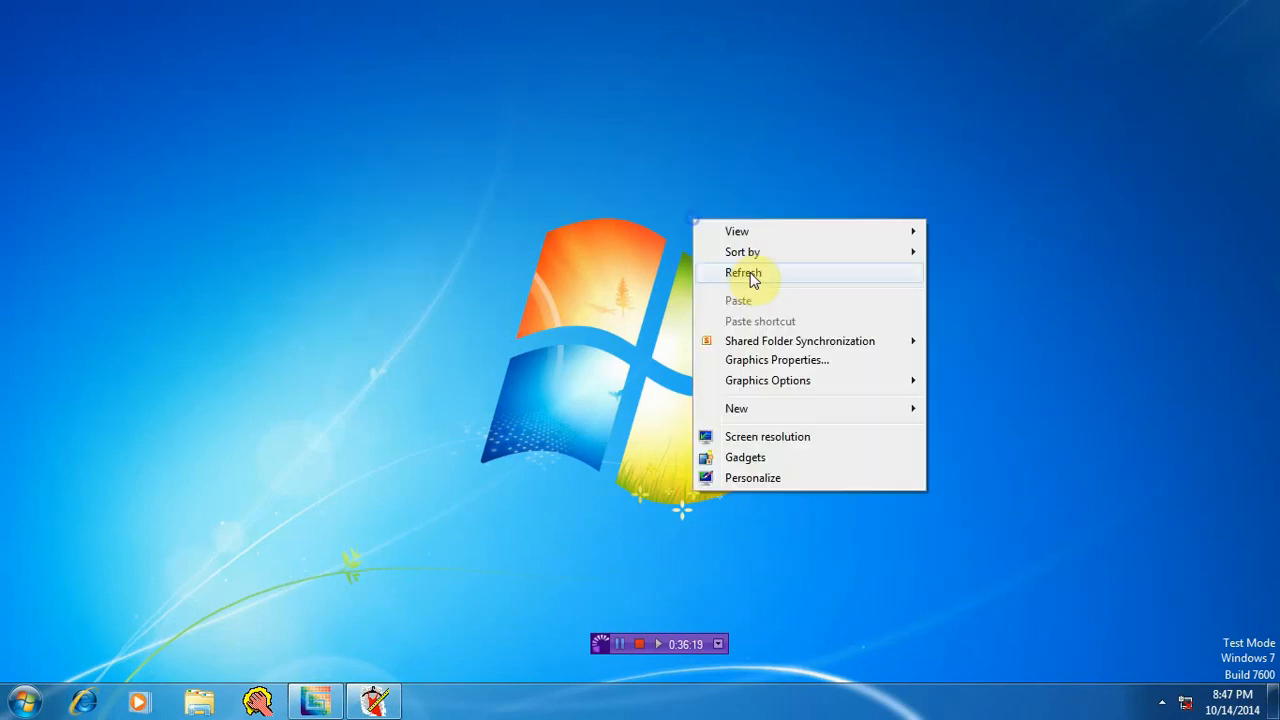
click(751, 270)
right_click(658, 215)
click(718, 270)
right_click(660, 216)
click(680, 270)
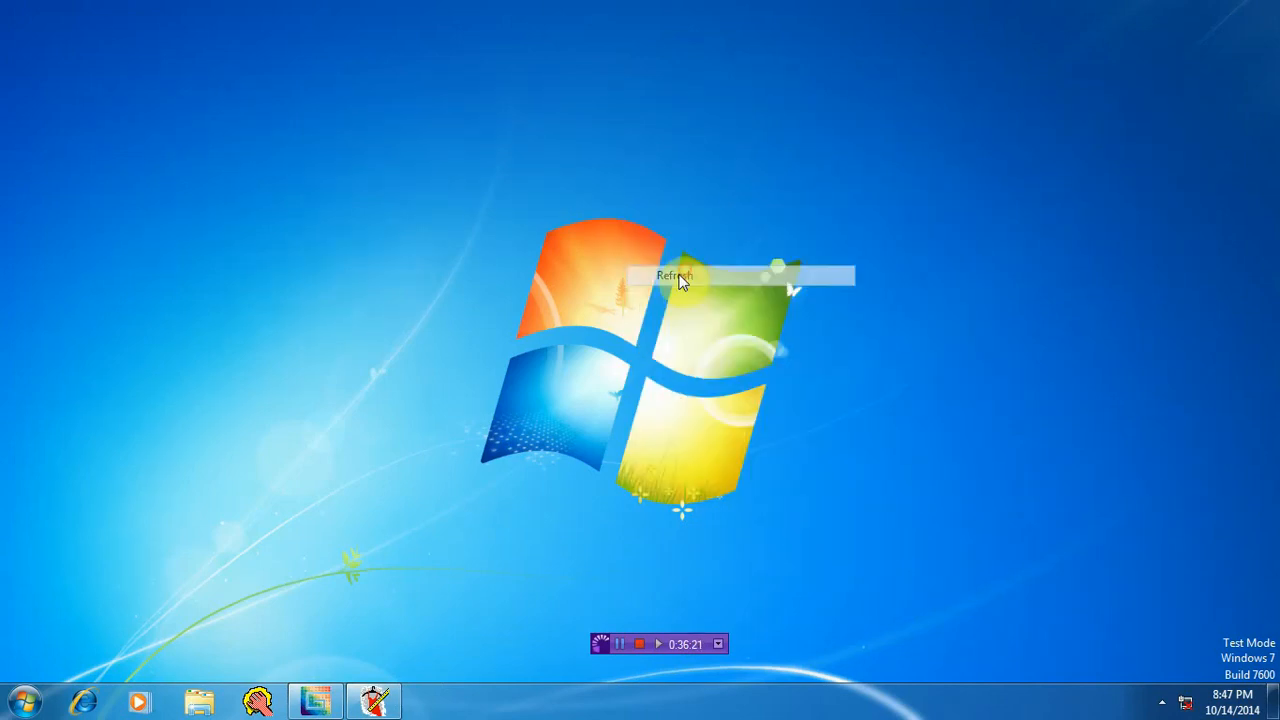
Step: Switch to Pattern Design with the LADIES-BLOUSE pieces, close it, and refresh the Windows desktop repeatedly
click(374, 700)
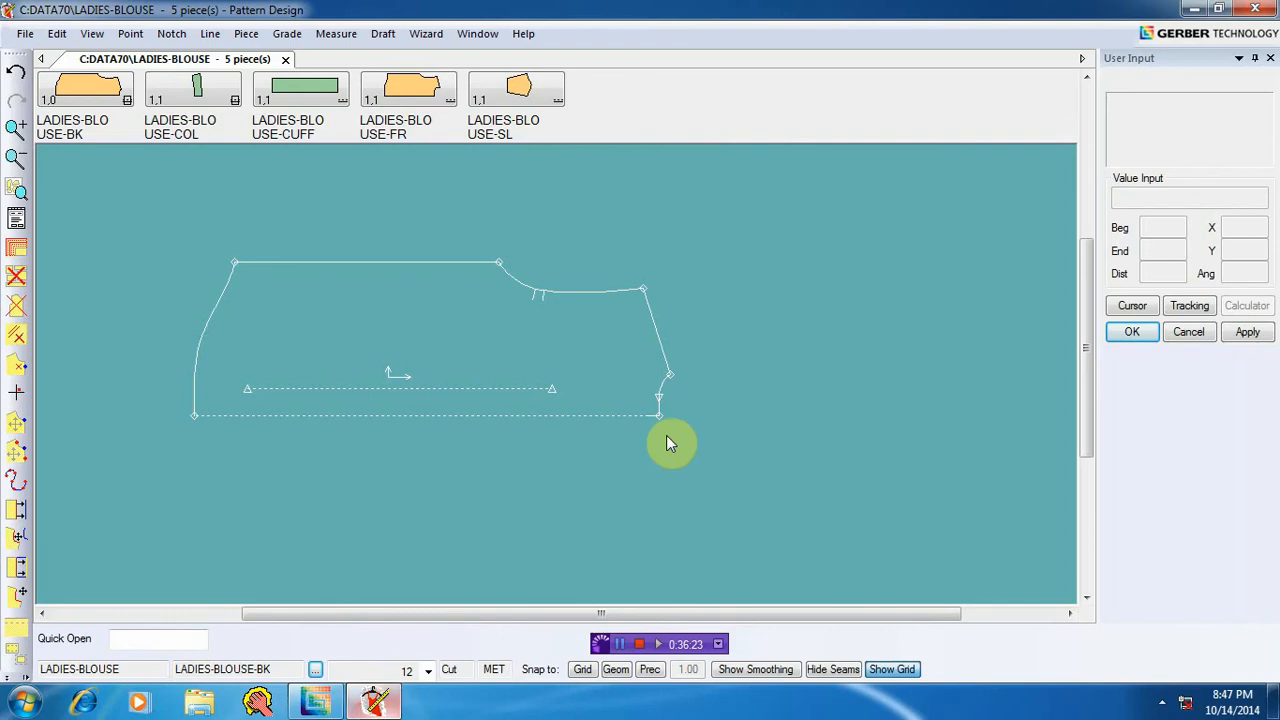
click(1272, 8)
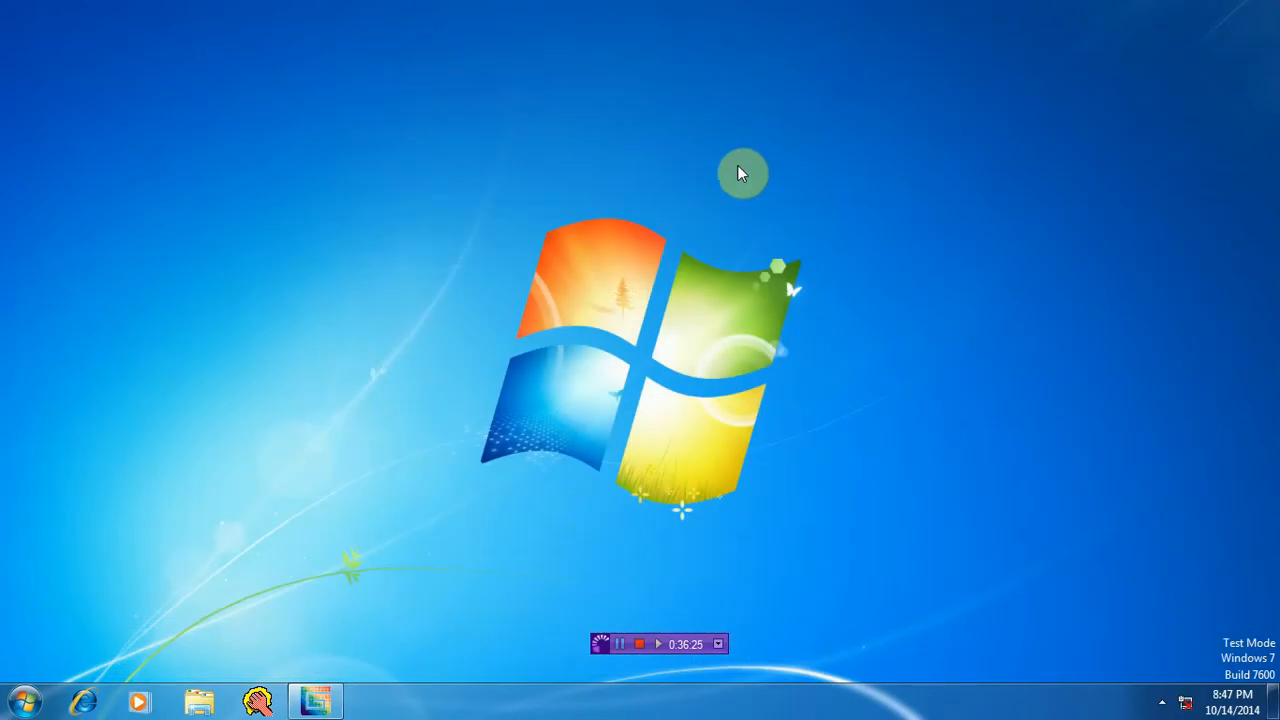
right_click(737, 165)
click(795, 217)
right_click(700, 195)
click(723, 218)
right_click(634, 182)
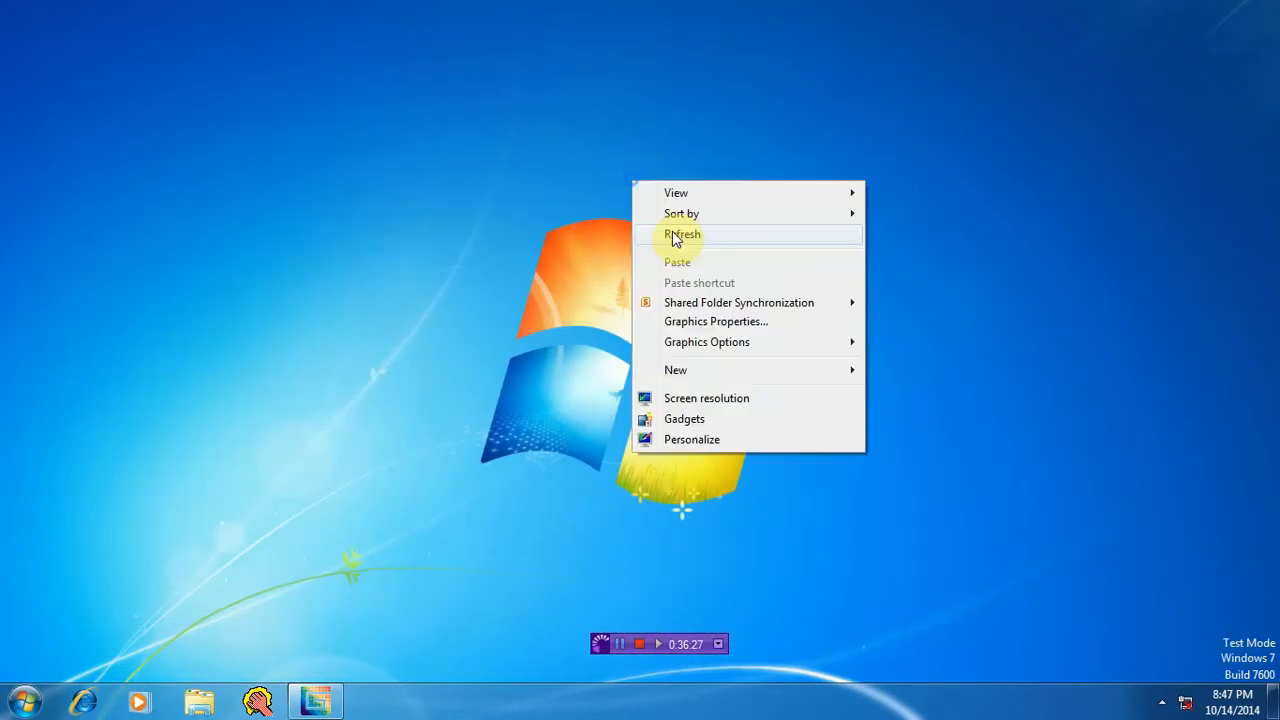
click(680, 234)
right_click(578, 150)
click(636, 203)
right_click(574, 146)
click(628, 199)
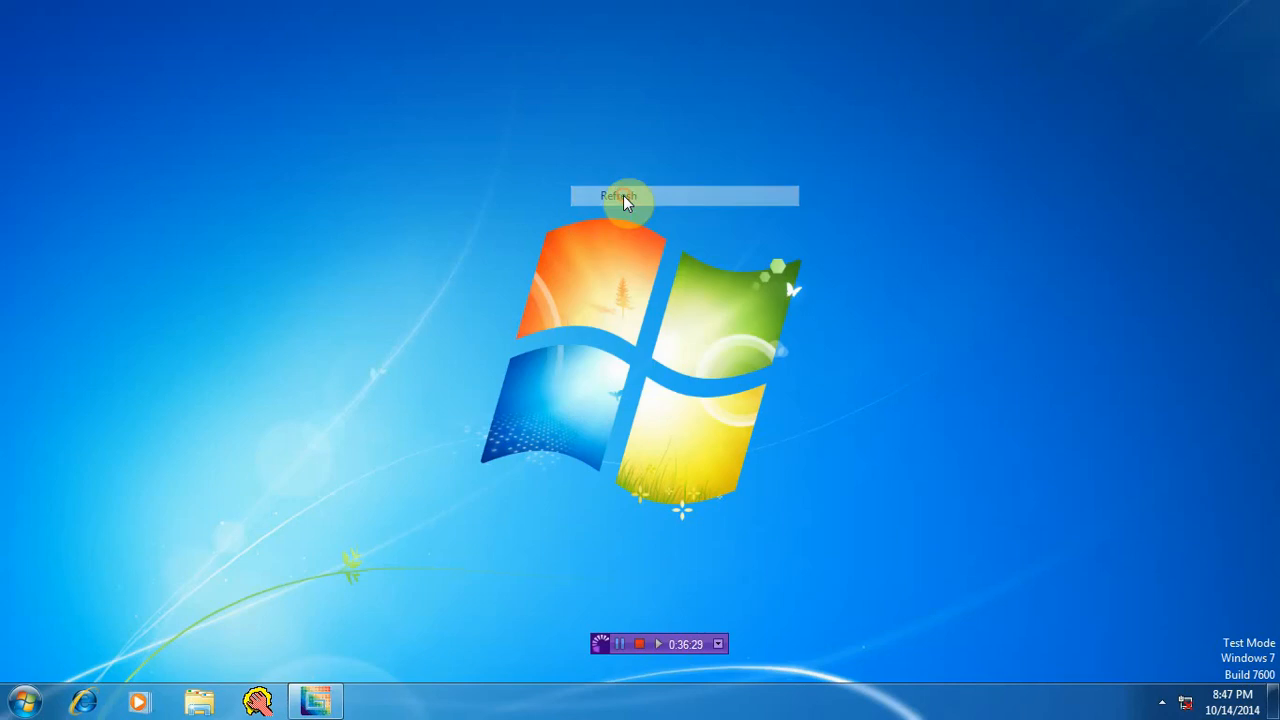
right_click(597, 183)
click(633, 240)
right_click(448, 257)
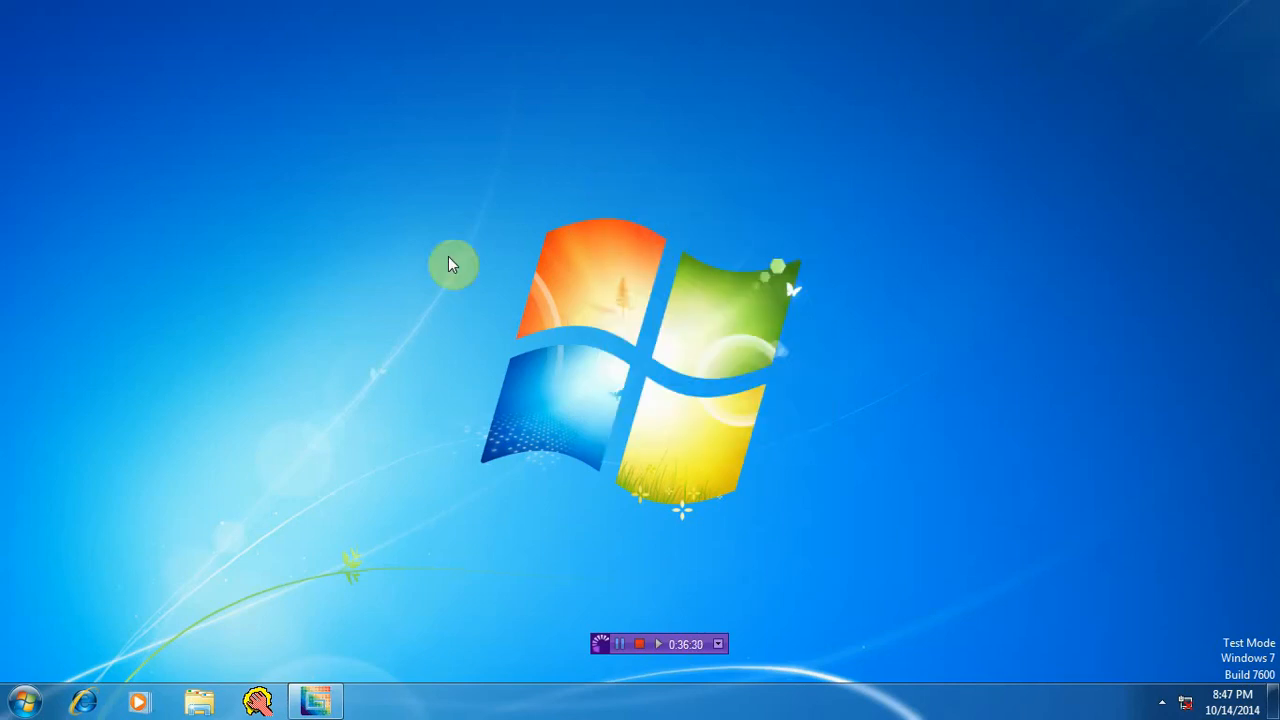
right_click(481, 187)
click(530, 243)
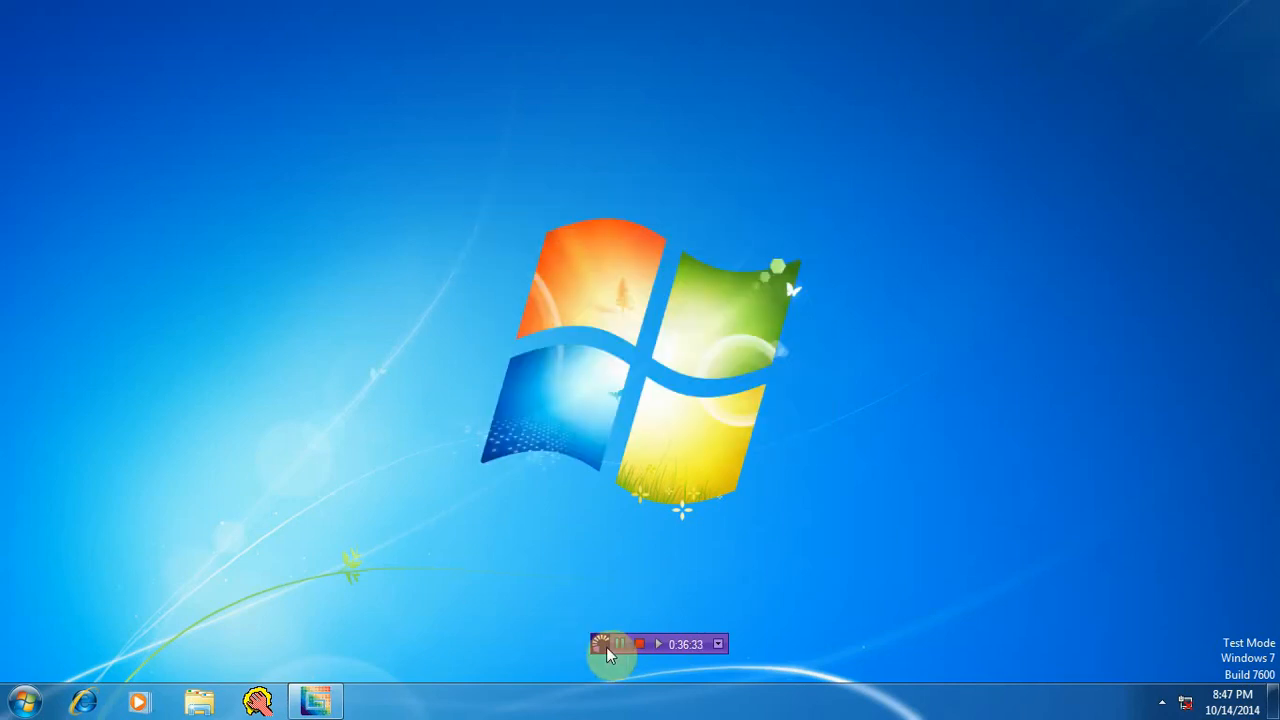